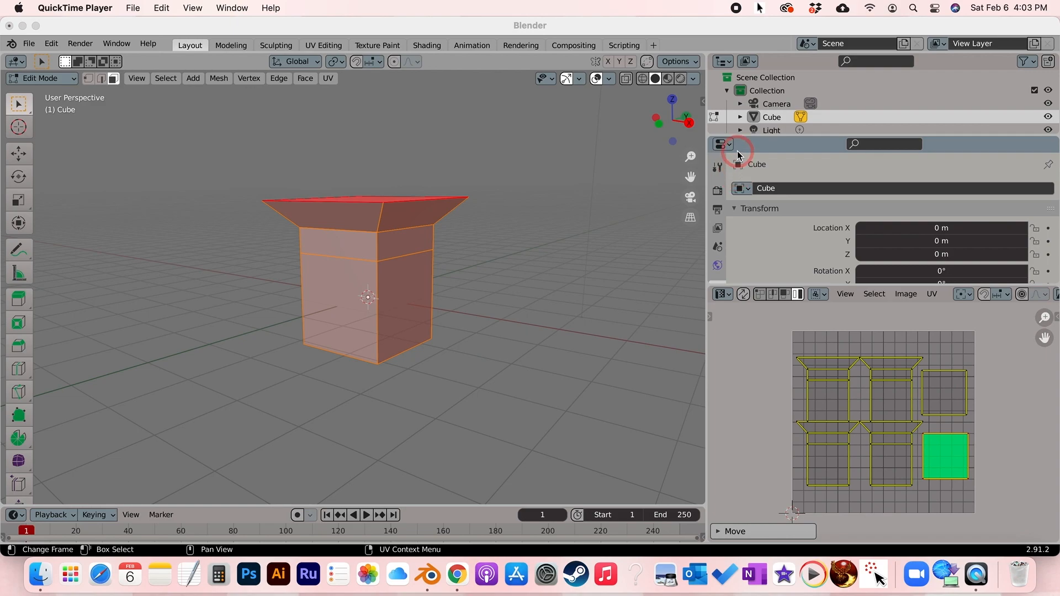
Step: Set the scene's render engine to Cycles
left_click(717, 193)
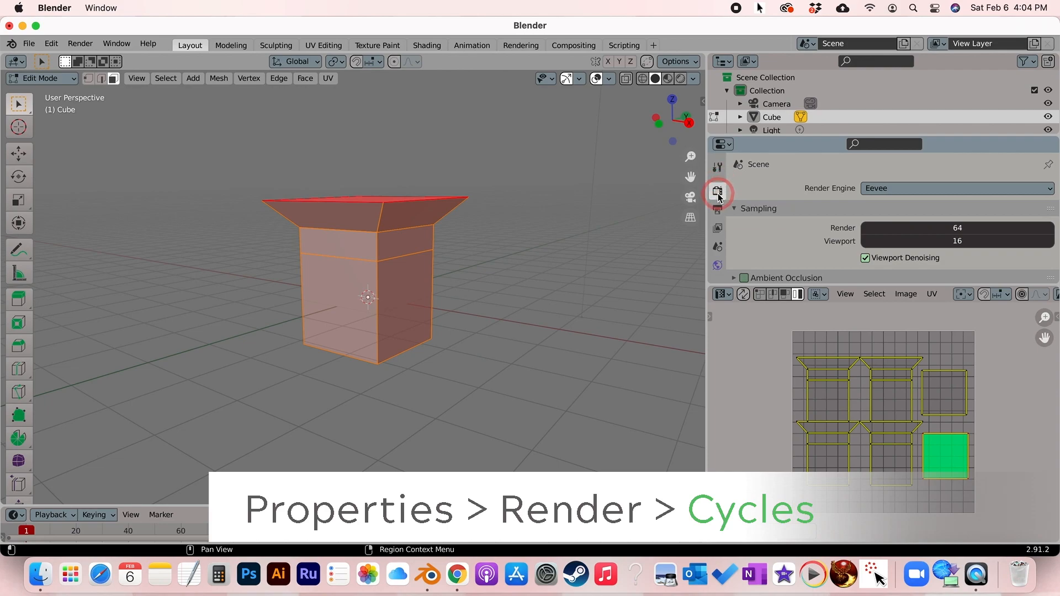
left_click(888, 190)
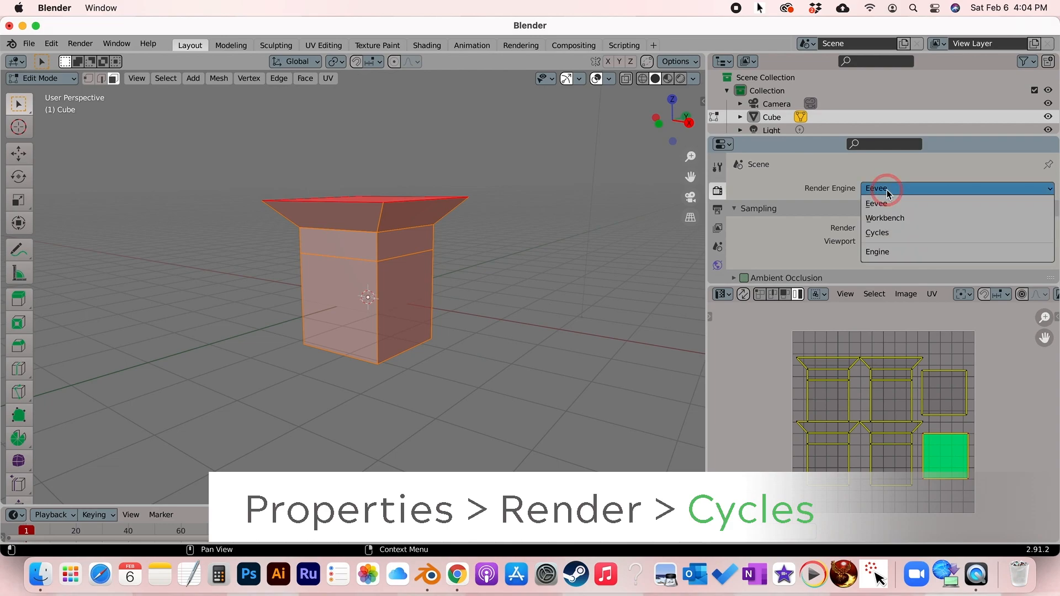
left_click(897, 235)
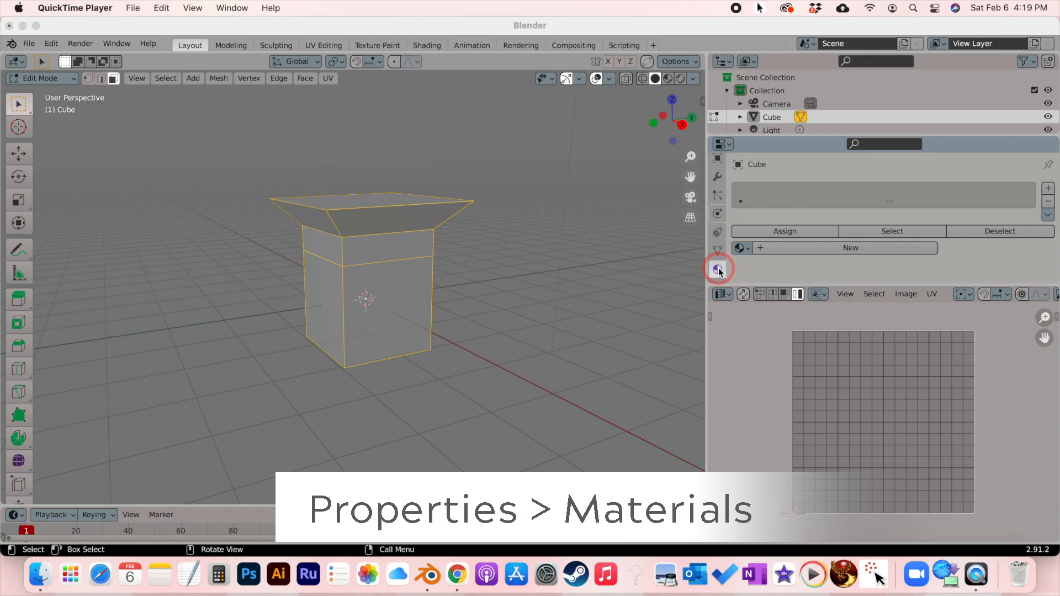
Step: Add a material slot to the cube with a new material named My Material 1.001
left_click(788, 246)
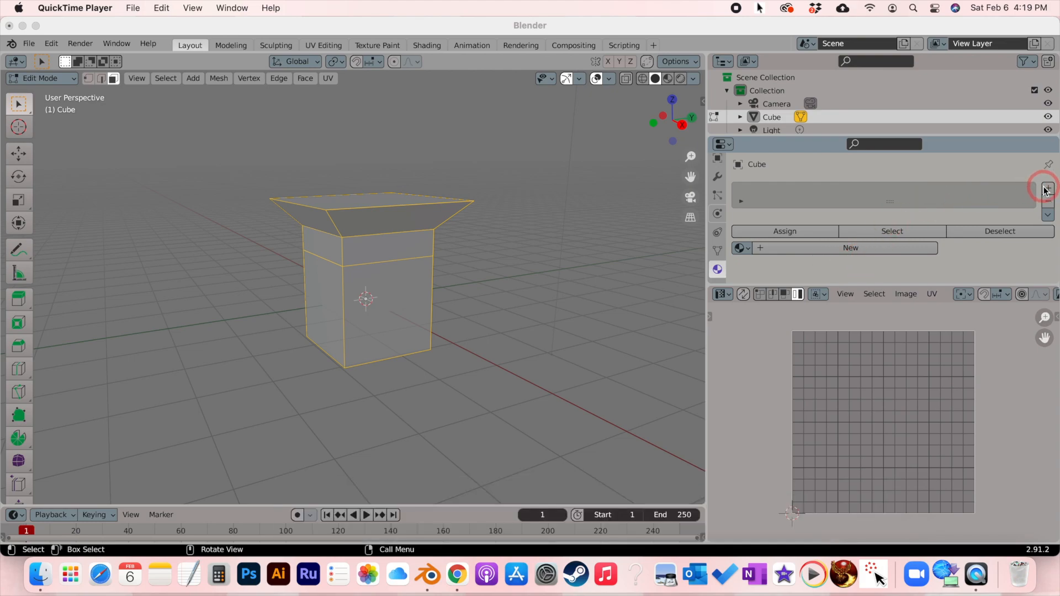
left_click(376, 243)
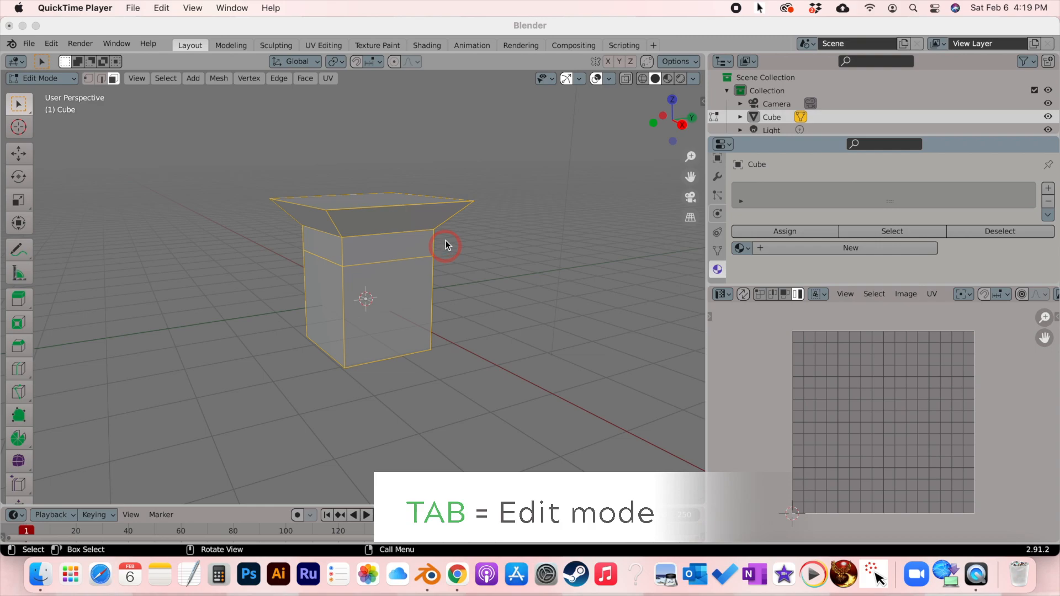
left_click(480, 24)
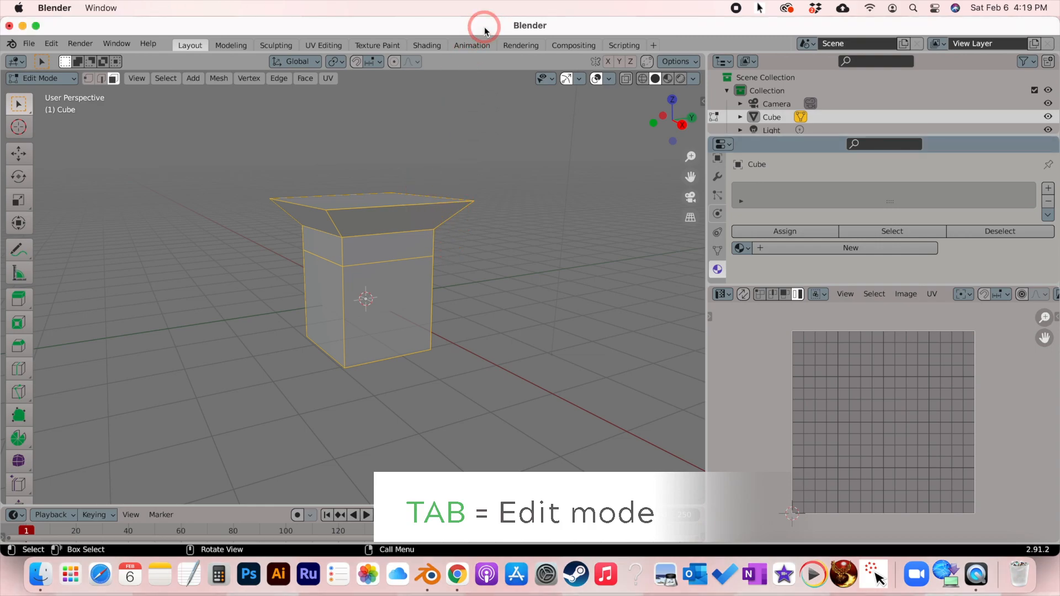
key("Tab")
key("Tab")
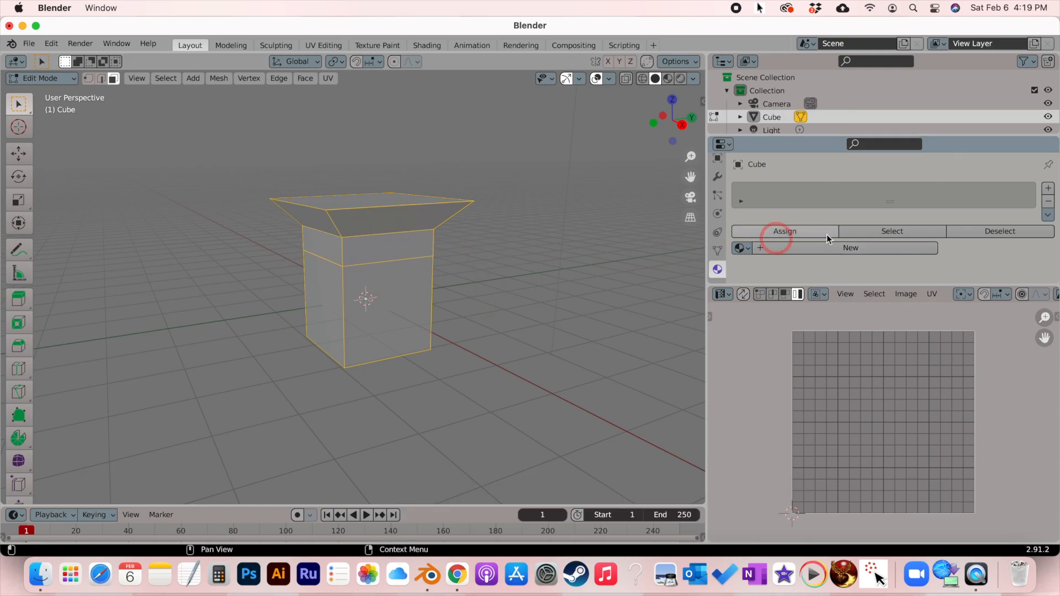
left_click(1049, 191)
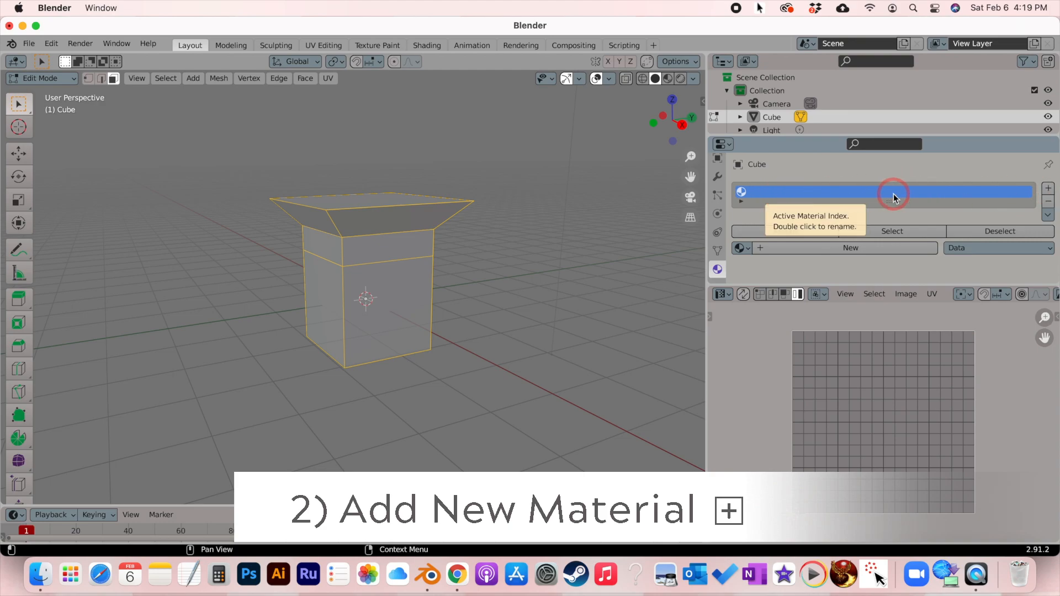
left_click(834, 247)
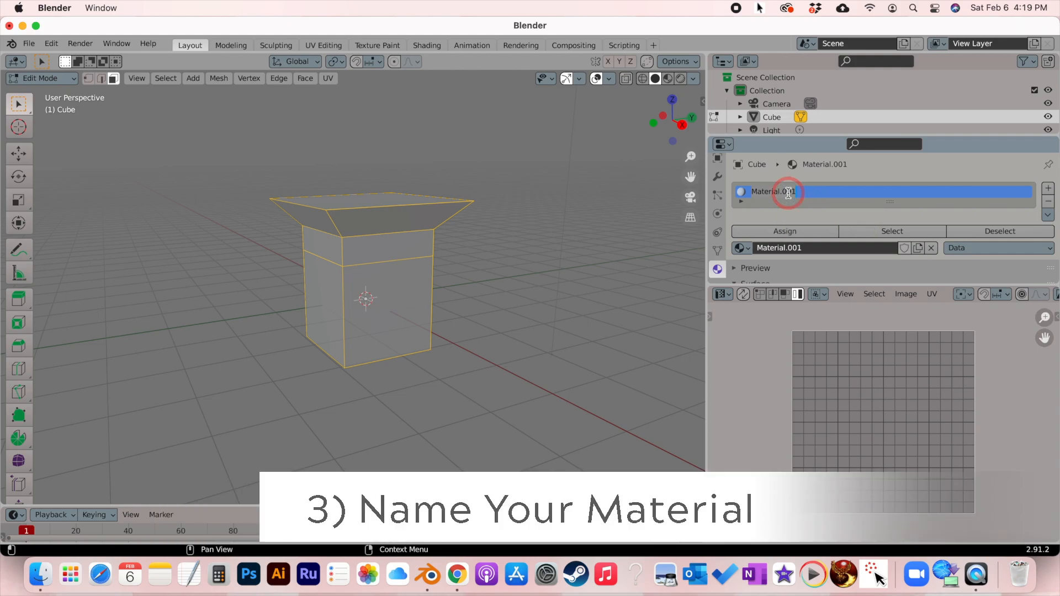
type("My Mate")
key("Return")
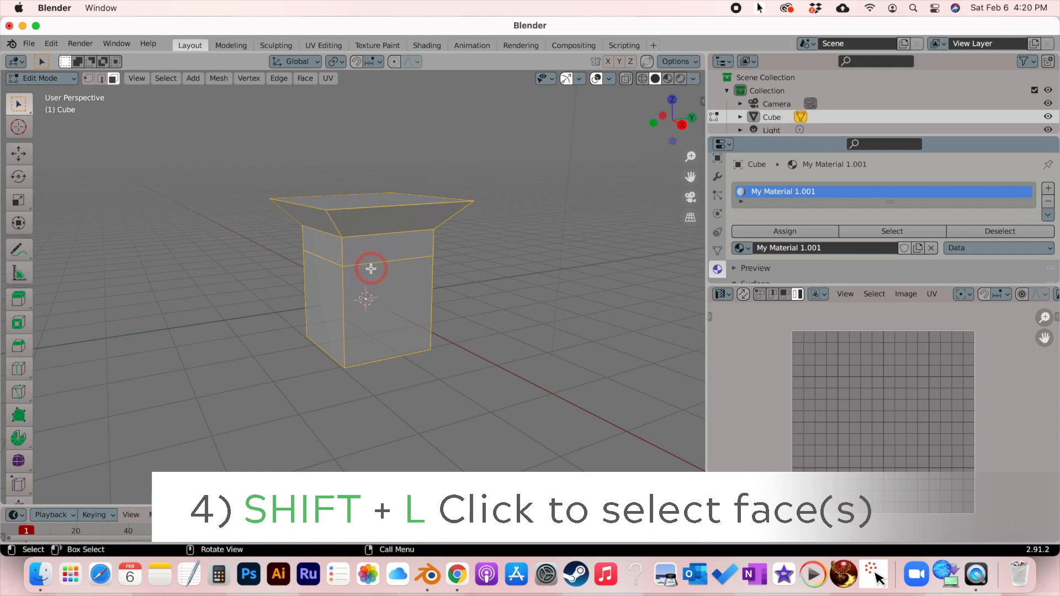
Step: Select the model's top face and assign My Material 1.001 to it
left_click(364, 201)
middle_click_drag(254, 242, 263, 247)
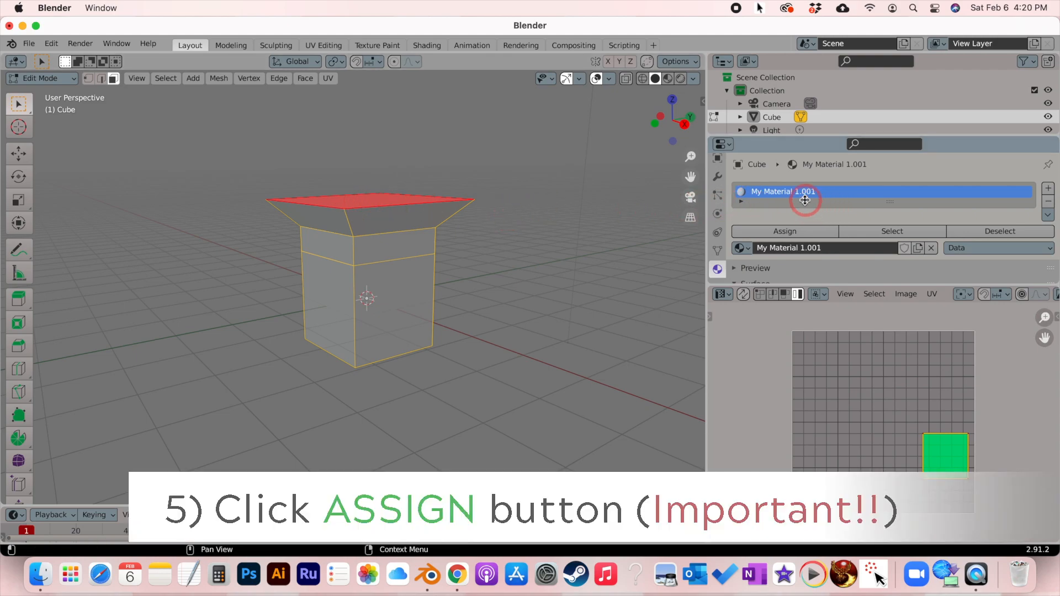
left_click(797, 233)
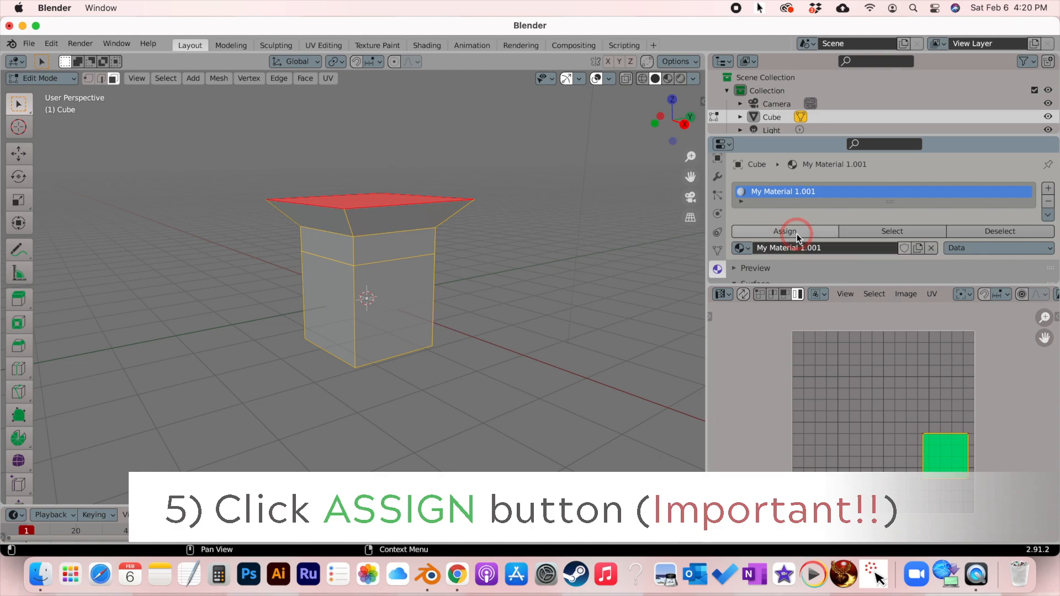
left_click(767, 230)
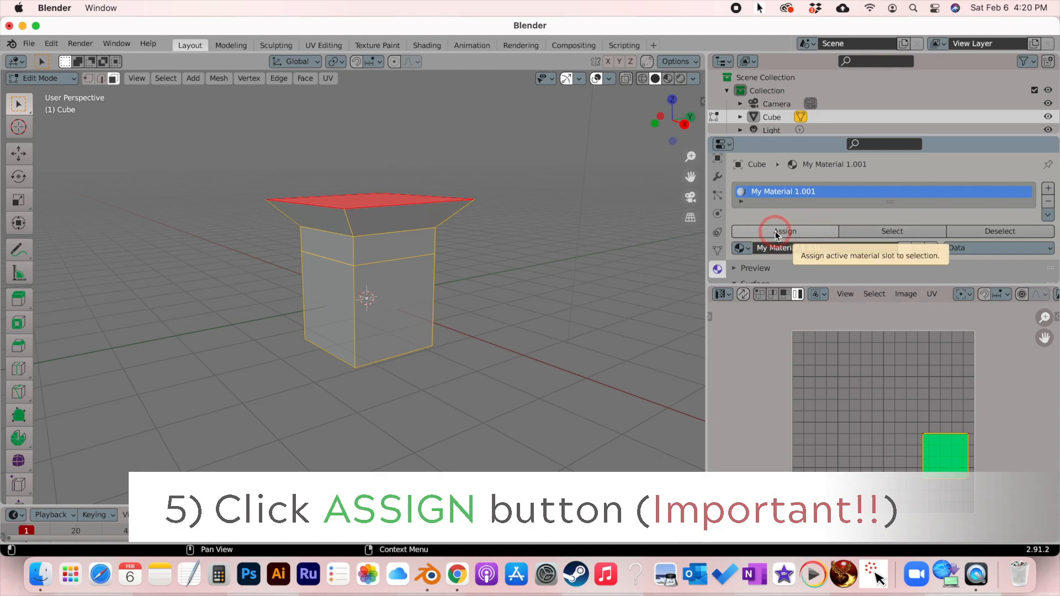
left_click(441, 268)
left_click(757, 234)
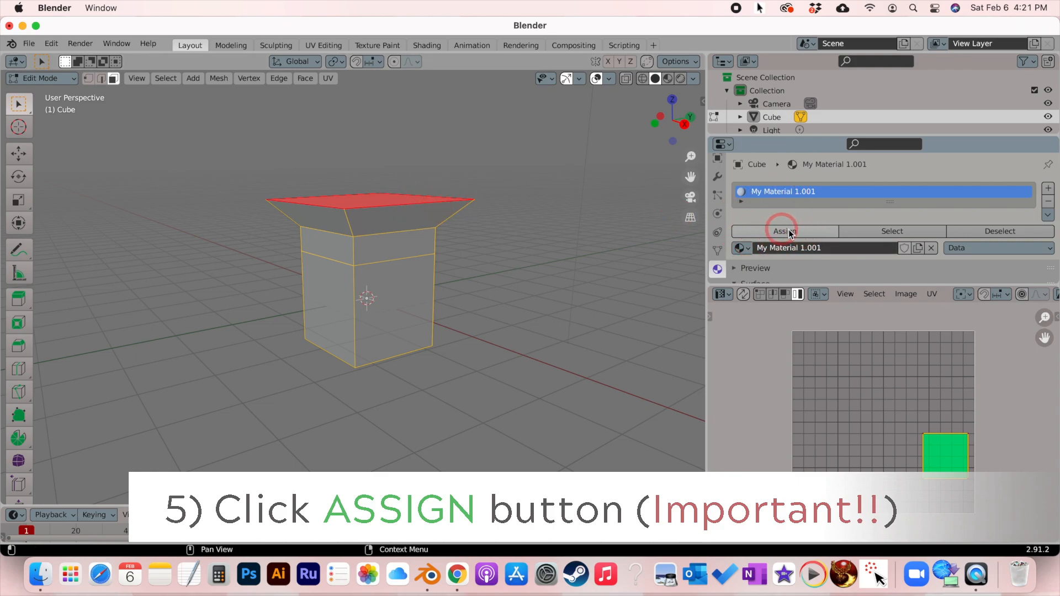
left_click(817, 231)
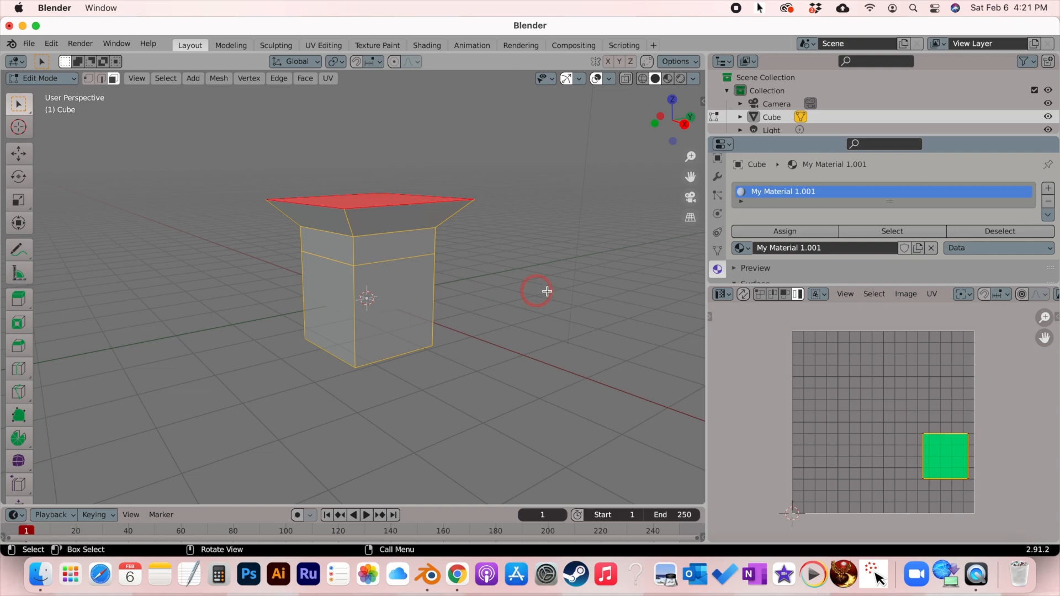
Step: Examine the model's remaining side faces from several angles, keeping the top face selected
scroll(400, 251, "down", 3)
scroll(402, 255, "up", 3)
scroll(342, 235, "right", 5)
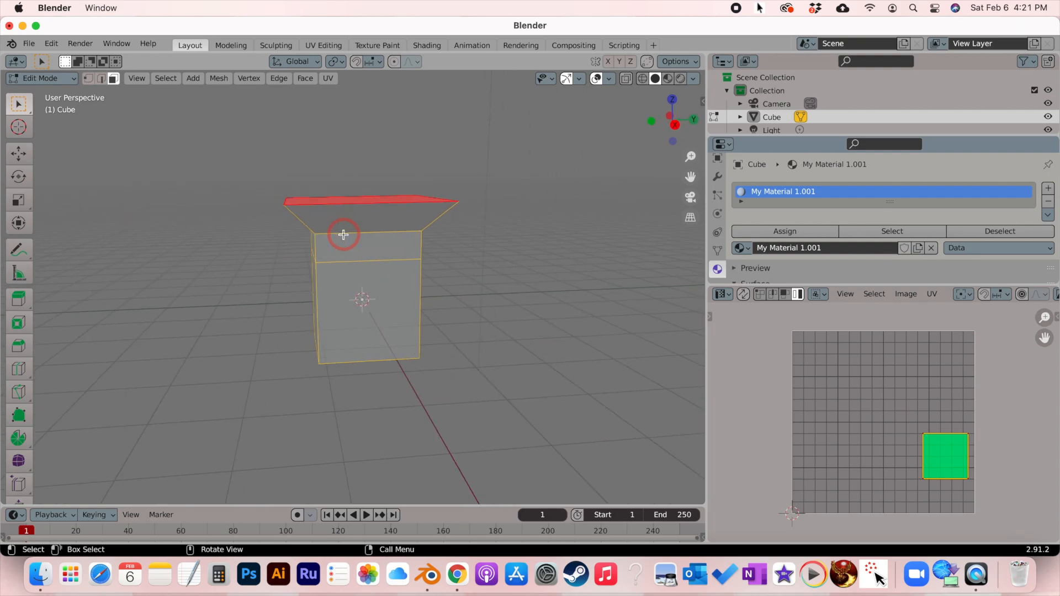
scroll(343, 234, "left", 10)
scroll(358, 289, "right", 5)
scroll(372, 290, "left", 4)
scroll(372, 287, "up", 5)
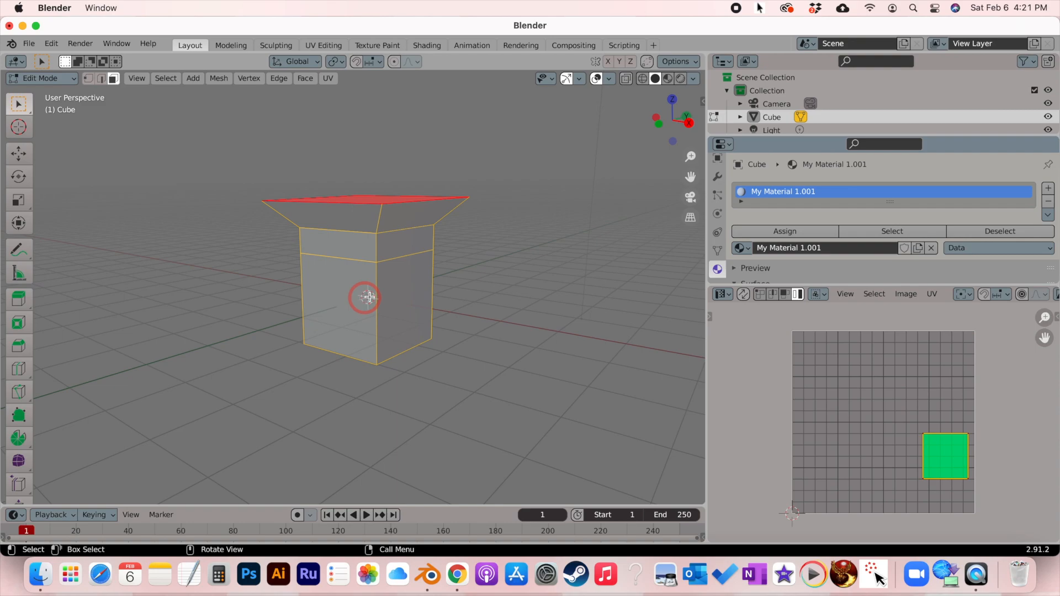
left_click(341, 249)
left_click(362, 201)
left_click(394, 201)
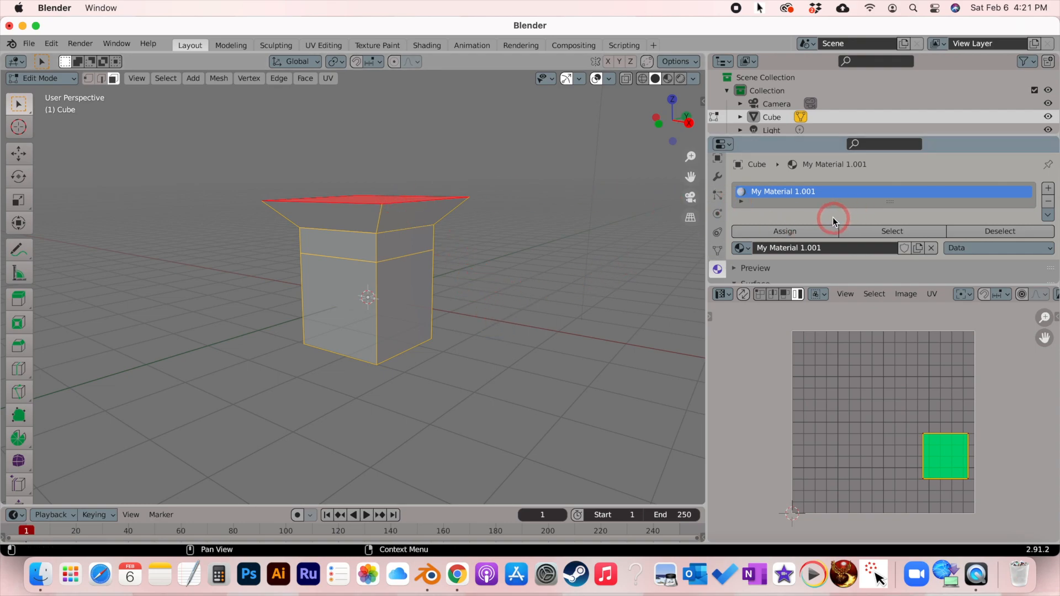
Step: Add a second material slot with a new material named My Material 2.001
left_click(1048, 190)
left_click(827, 277)
double_click(774, 206)
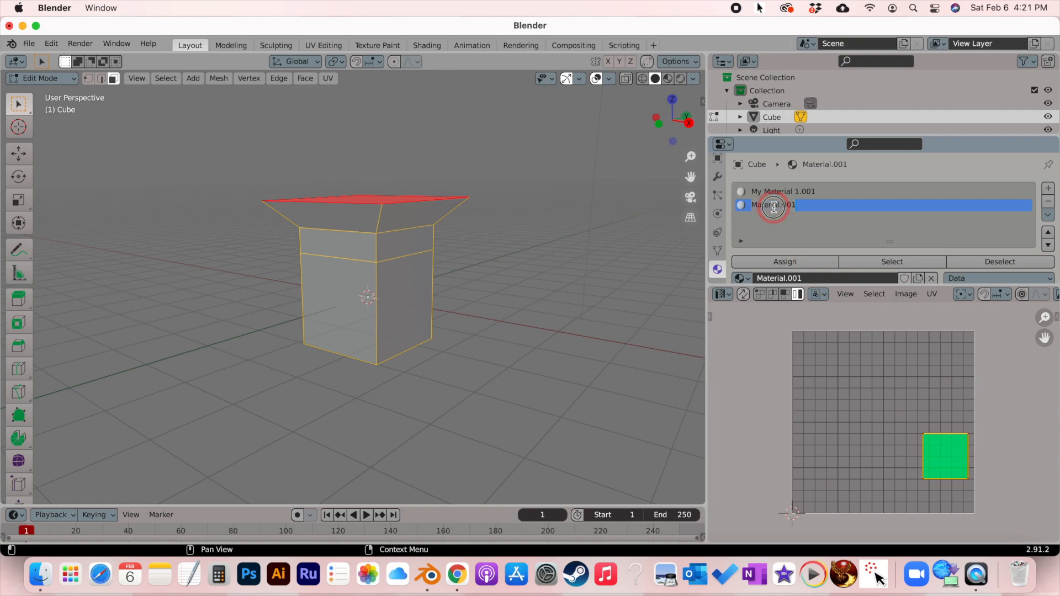
type("My Ma")
key("Return")
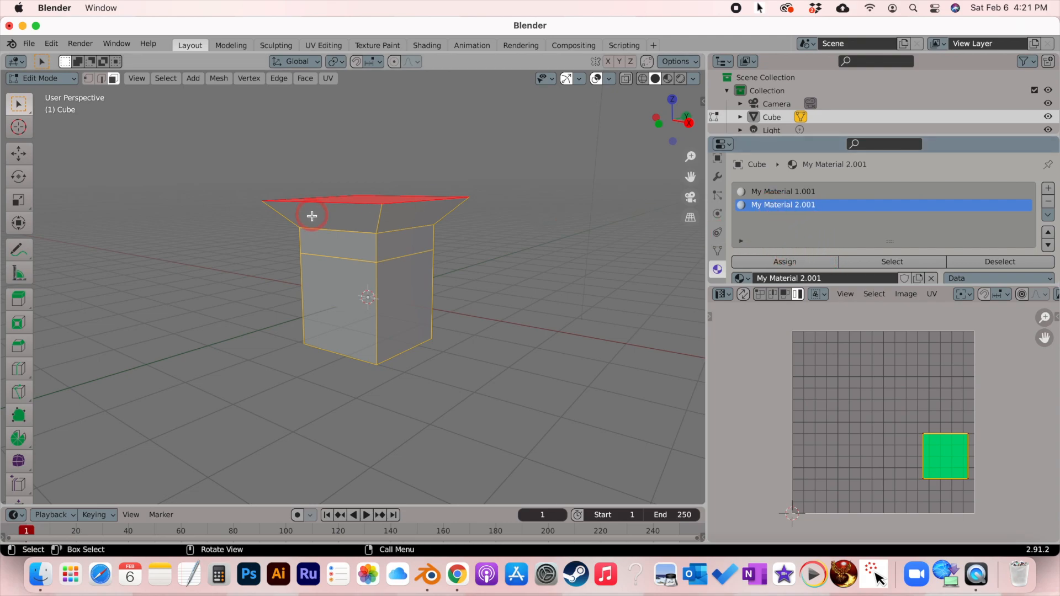
Step: Select the four flared faces directly beneath the model's top face
middle_click_drag(356, 282, 348, 280)
scroll(348, 281, "down", 3)
scroll(348, 281, "up", 10)
scroll(348, 281, "down", 2)
key("ctrl")
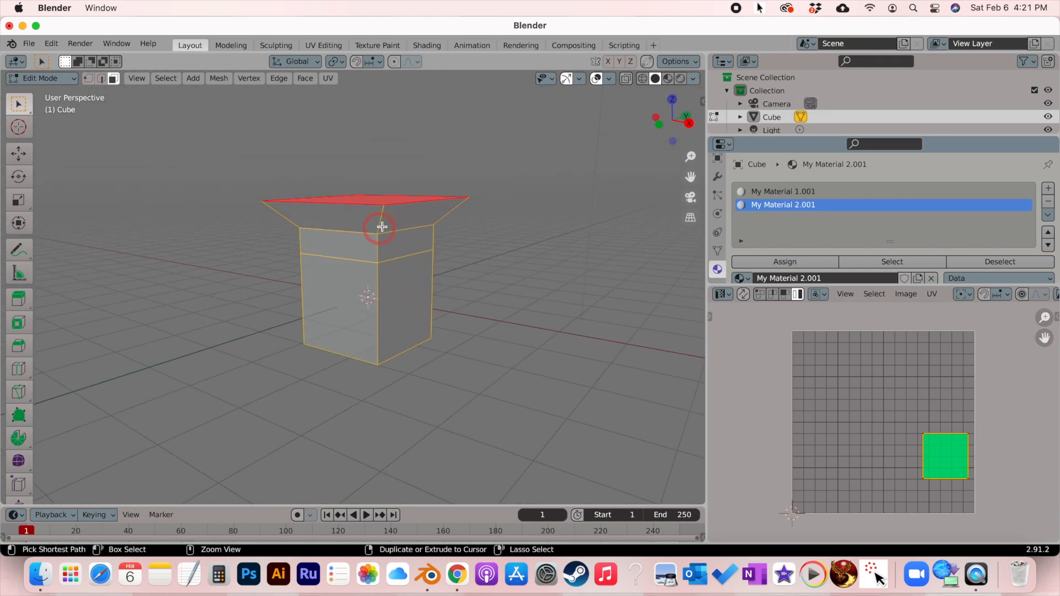
left_click(379, 220, "ctrl")
left_click(383, 222)
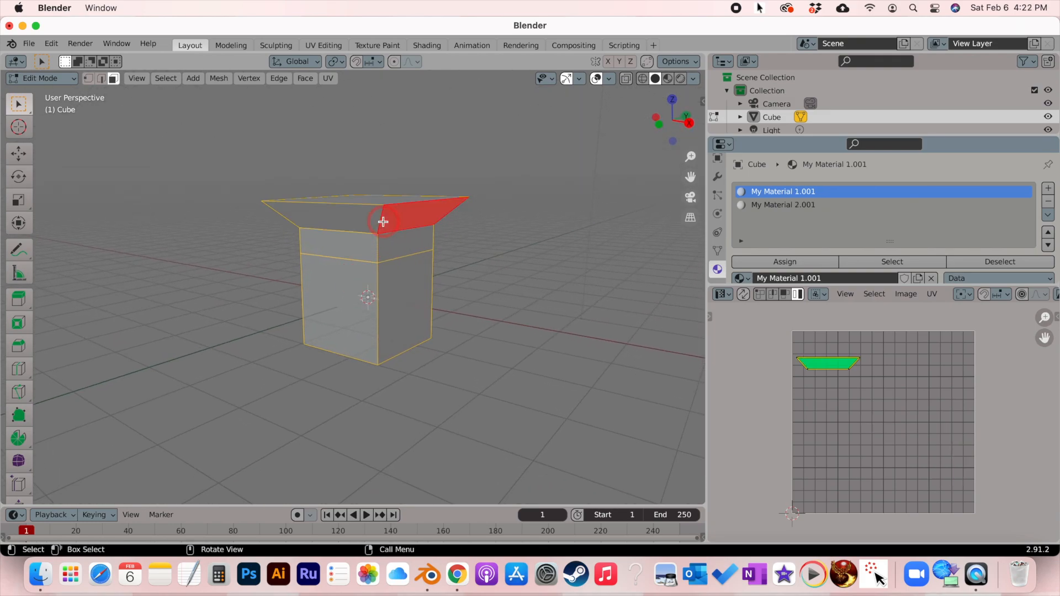
left_click(358, 220, "shift")
left_click(385, 222, "shift")
left_click(384, 222, "shift")
scroll(386, 226, "right", 10)
left_click(364, 220, "shift")
scroll(365, 220, "right", 10)
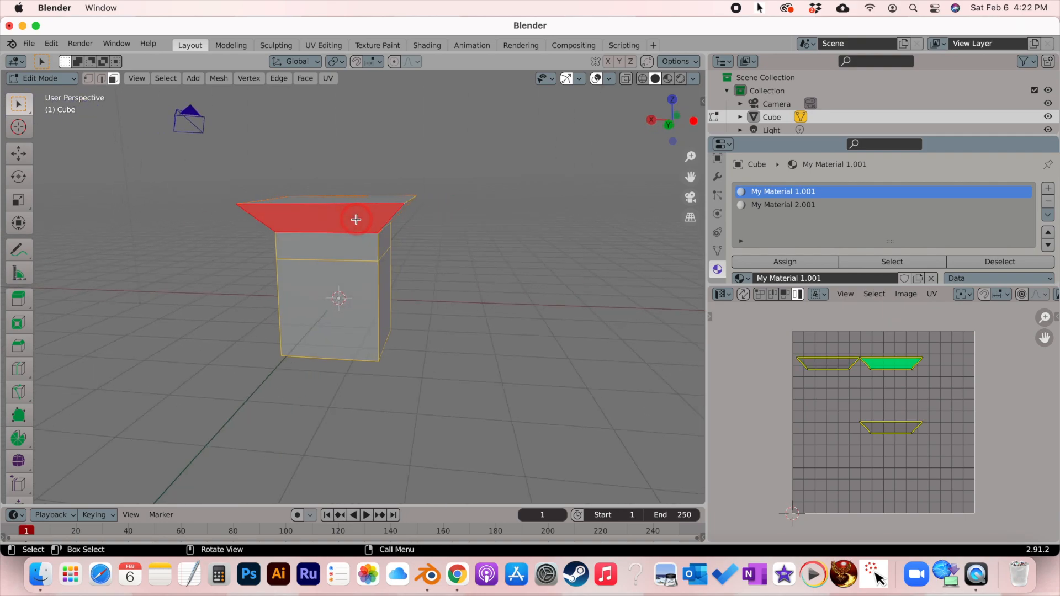
left_click(350, 220, "shift")
scroll(321, 245, "right", 10)
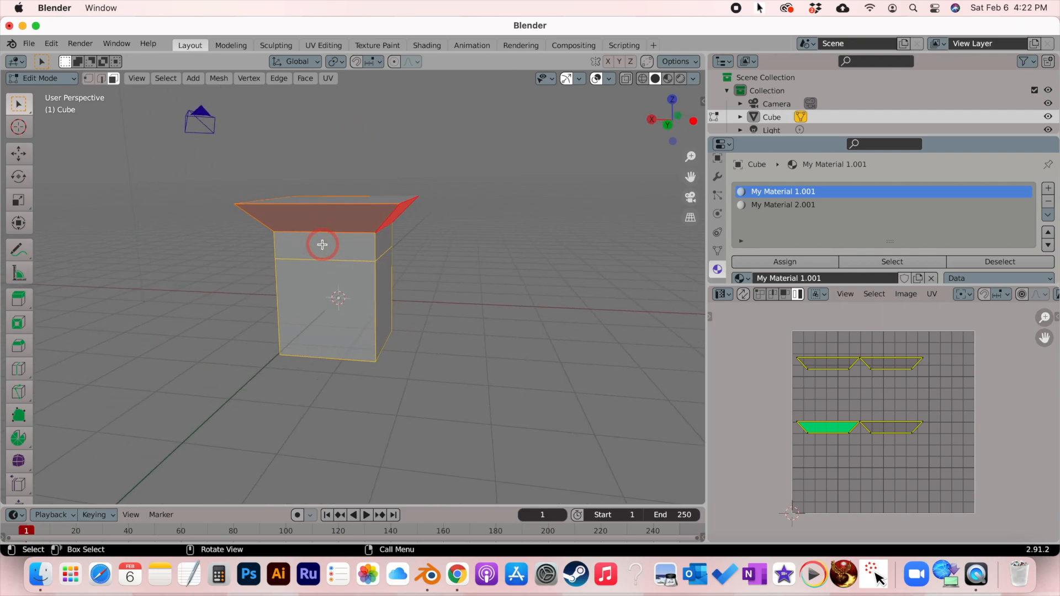
Step: Add the four narrow band faces below the flared rim to the selection
left_click(326, 246)
left_click(388, 243)
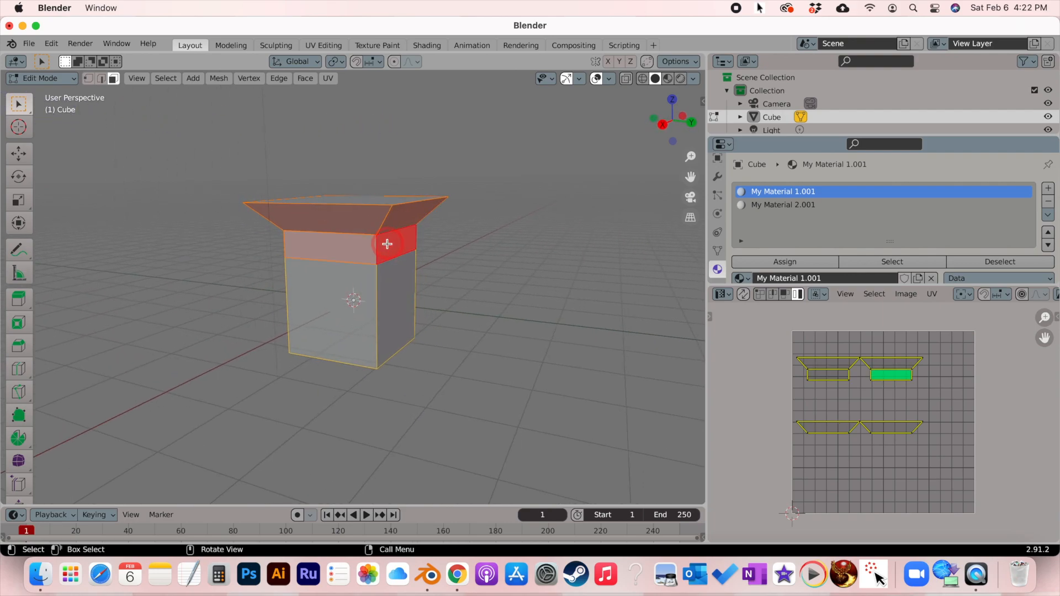
scroll(383, 243, "right", 10)
scroll(380, 243, "right", 10)
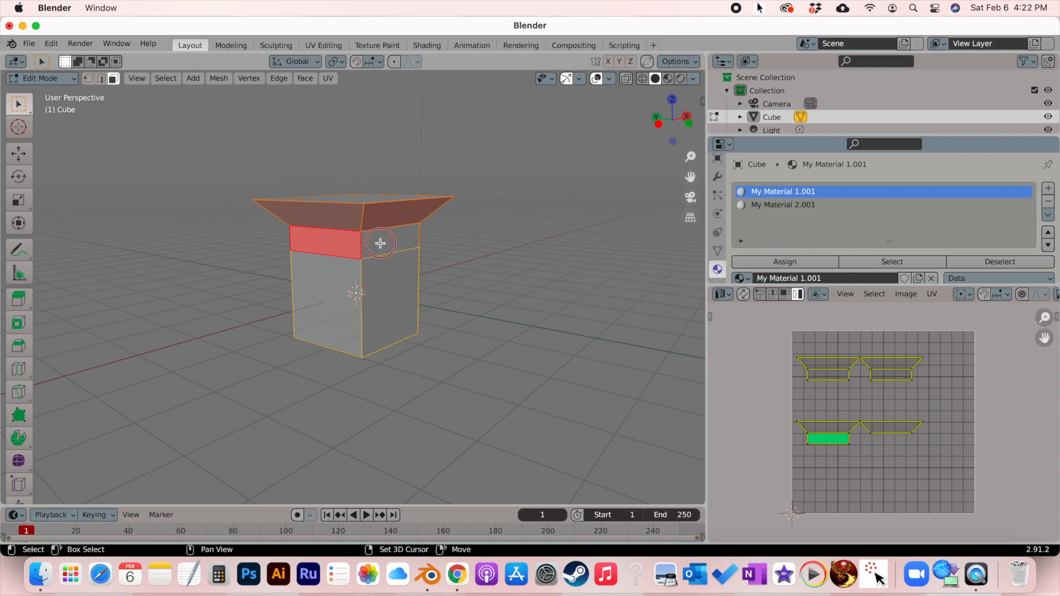
left_click(380, 243)
Step: Add the ring of four large lower side faces to the selection and assign My Material 2.001 to all selected faces
left_click(363, 321, "ctrl")
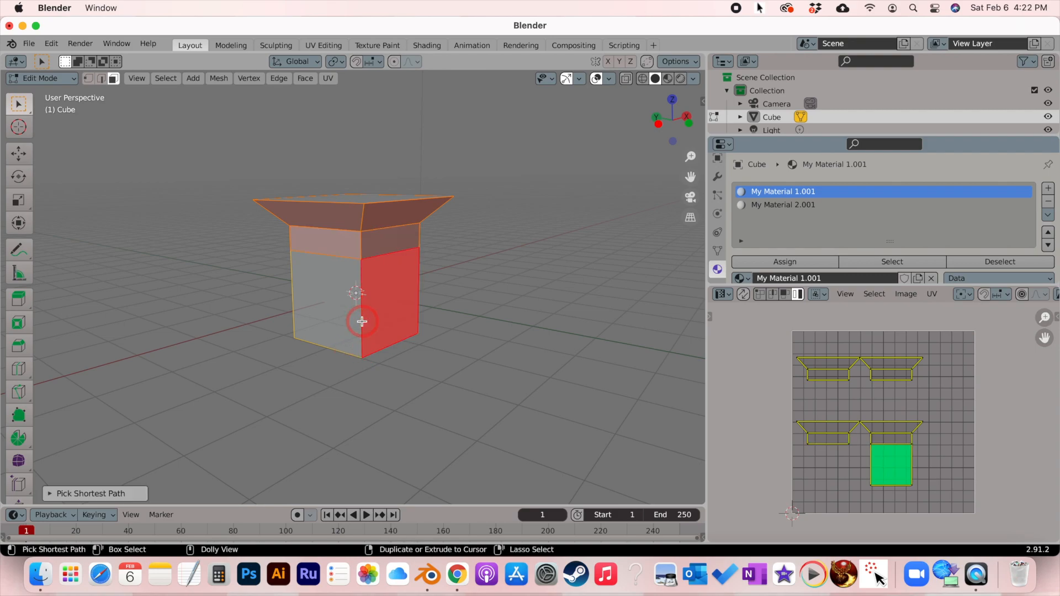
scroll(363, 321, "down", 15)
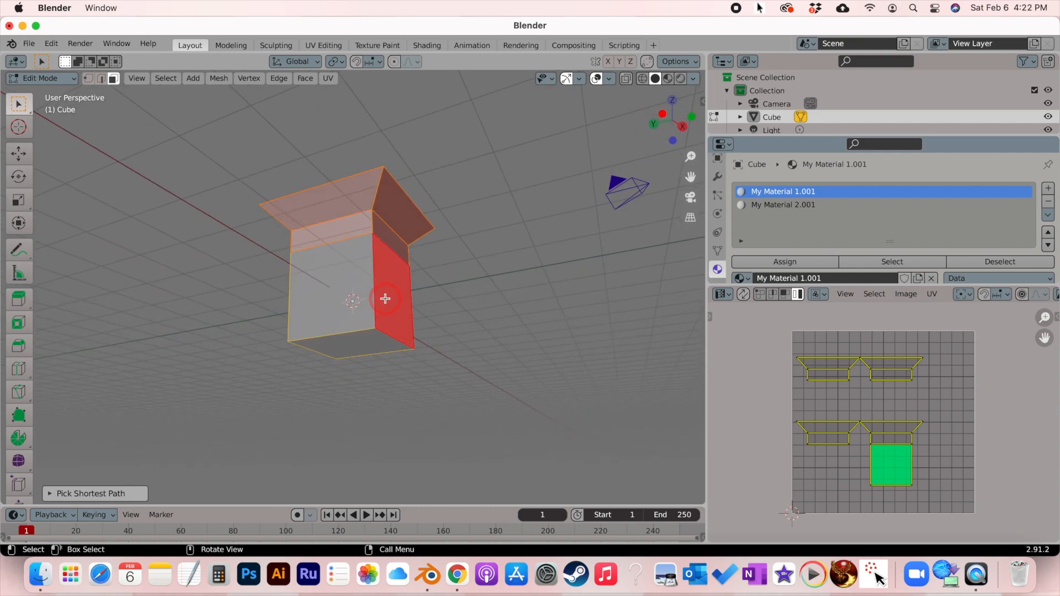
scroll(358, 303, "right", 15)
scroll(358, 304, "left", 15)
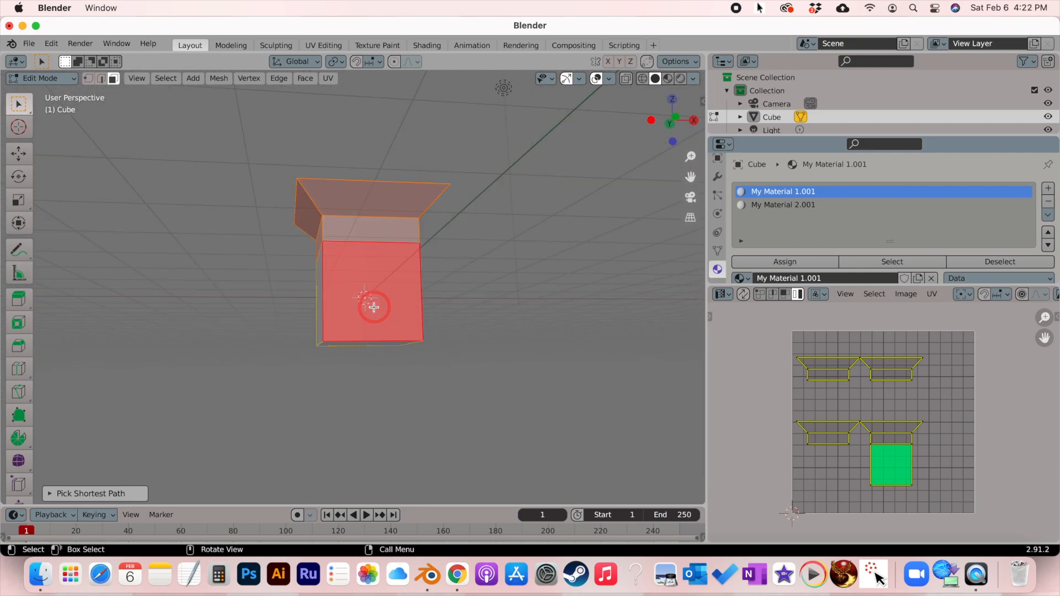
scroll(331, 286, "down", 1, "ctrl")
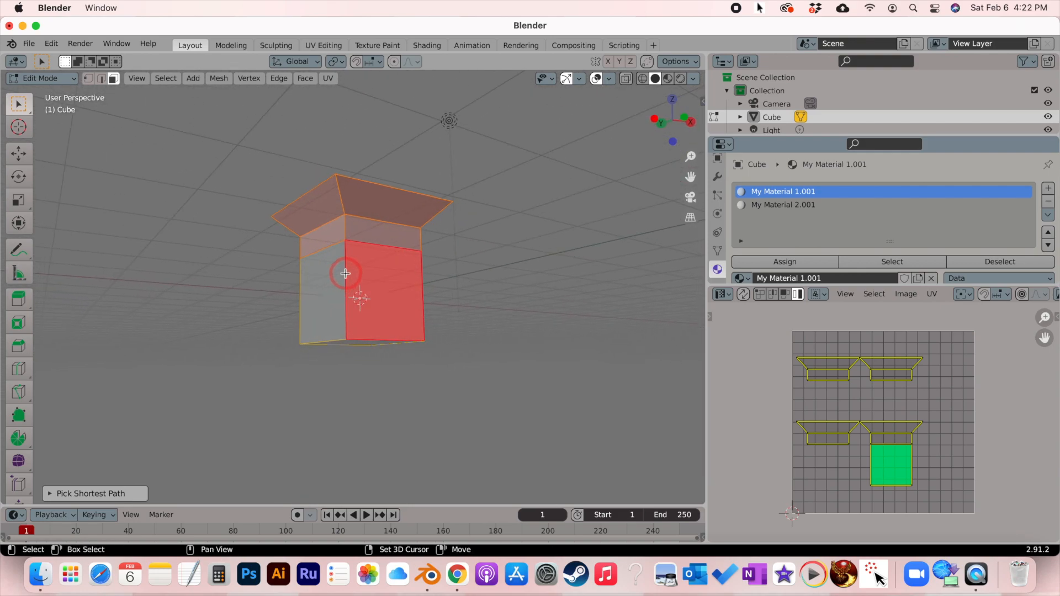
left_click(345, 274, "alt")
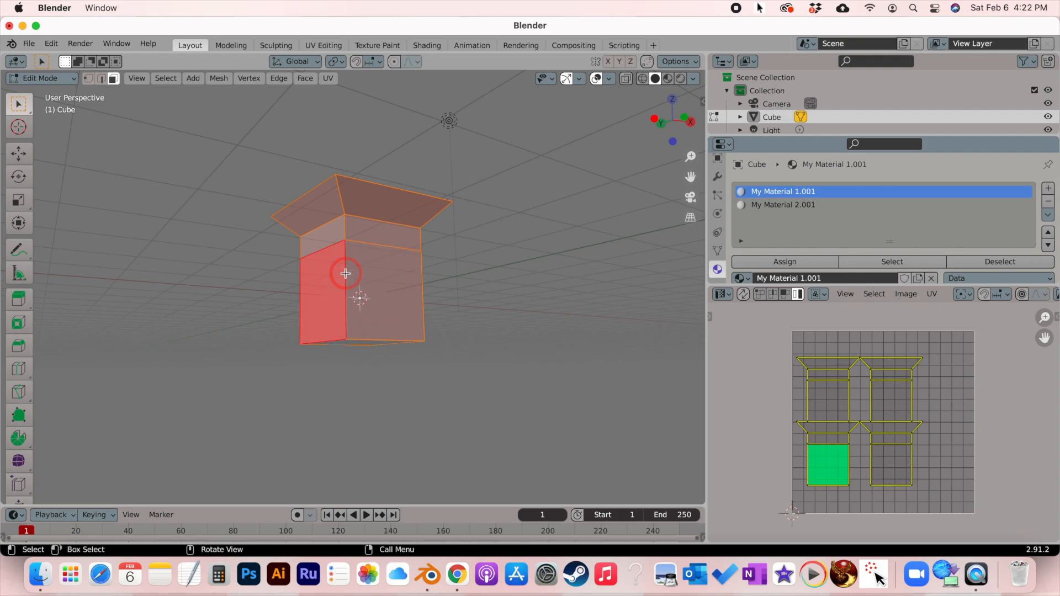
scroll(357, 284, "left", 15)
scroll(369, 296, "left", 1)
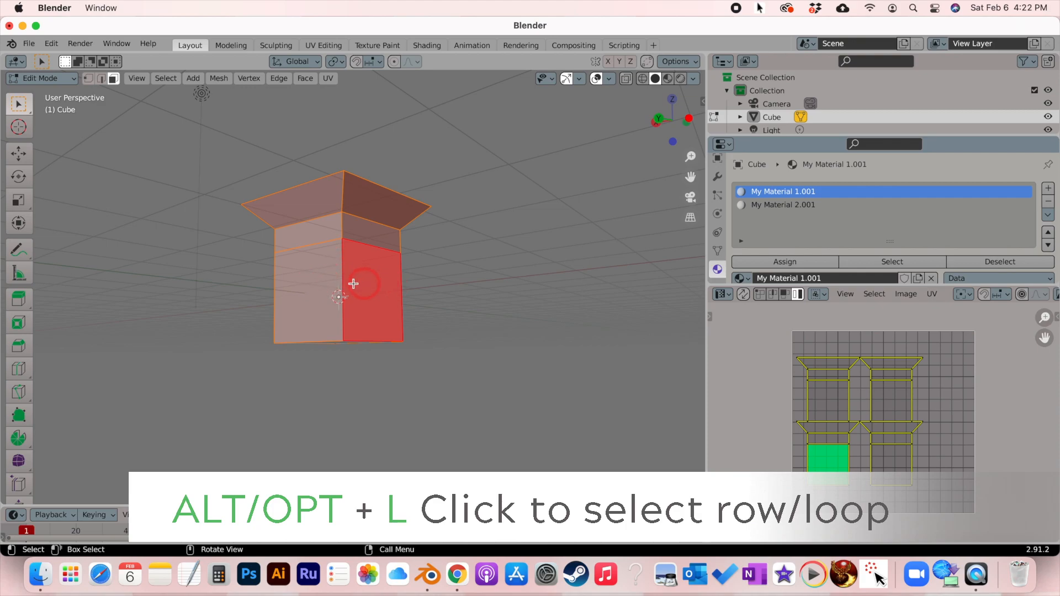
middle_click_drag(322, 281, 339, 253)
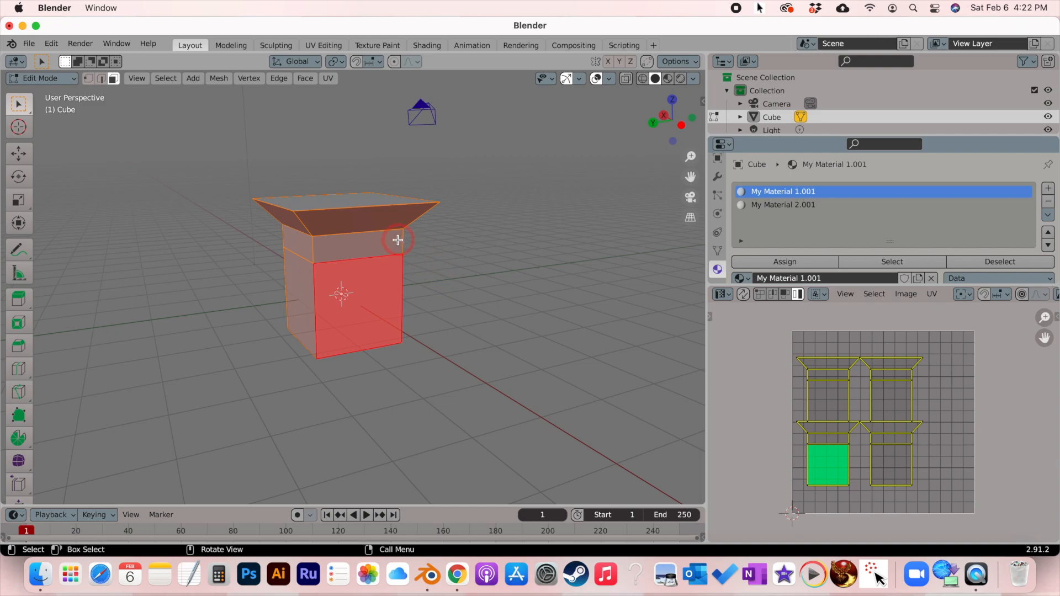
left_click(804, 209)
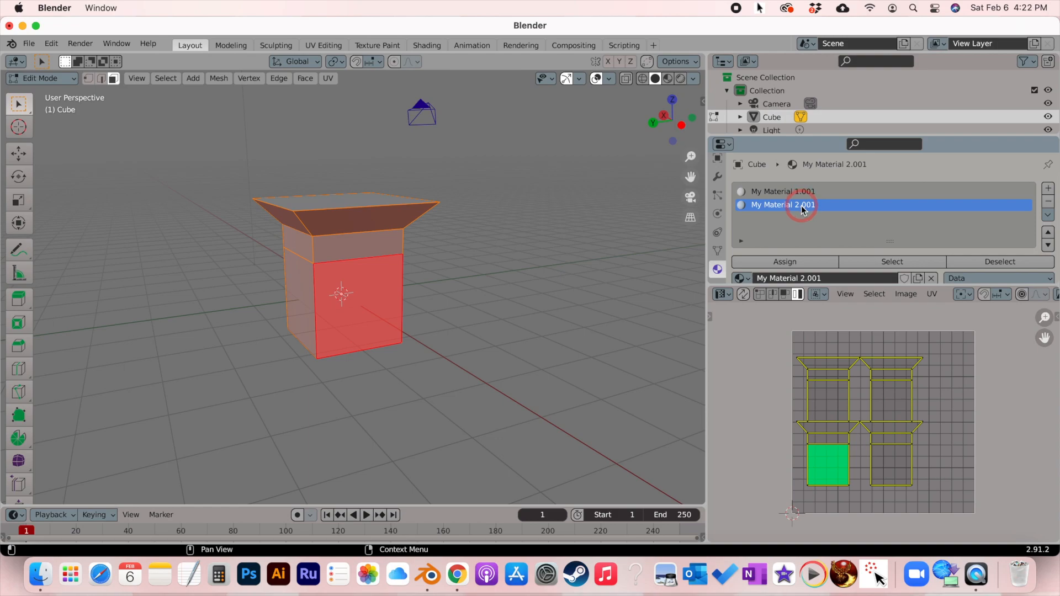
left_click(796, 270)
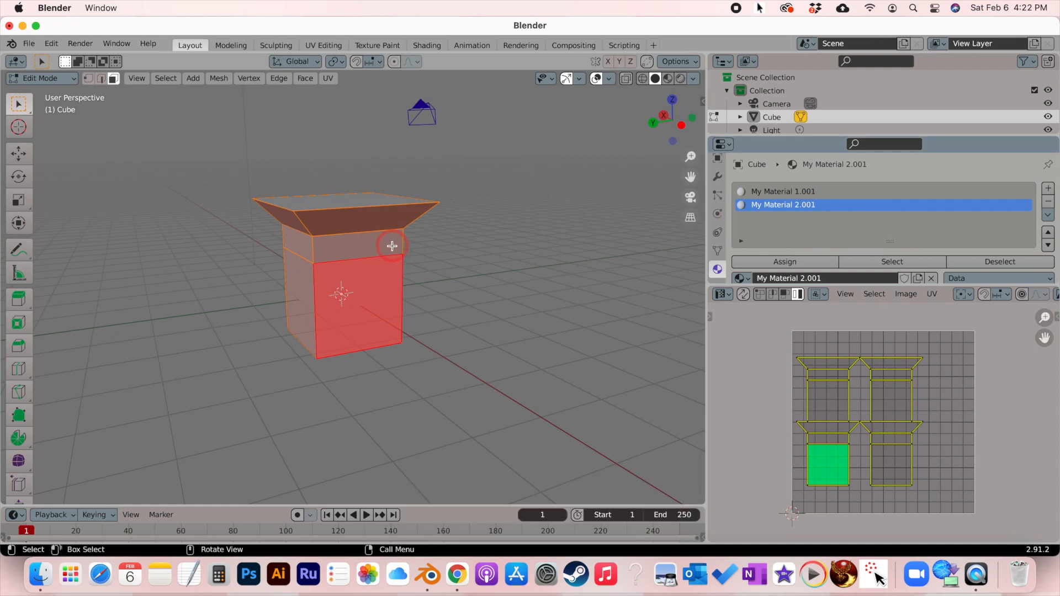
Step: Clear the selection, select all faces assigned to My Material 1.001 and inspect them from above and below the model
middle_click_drag(424, 270, 426, 264)
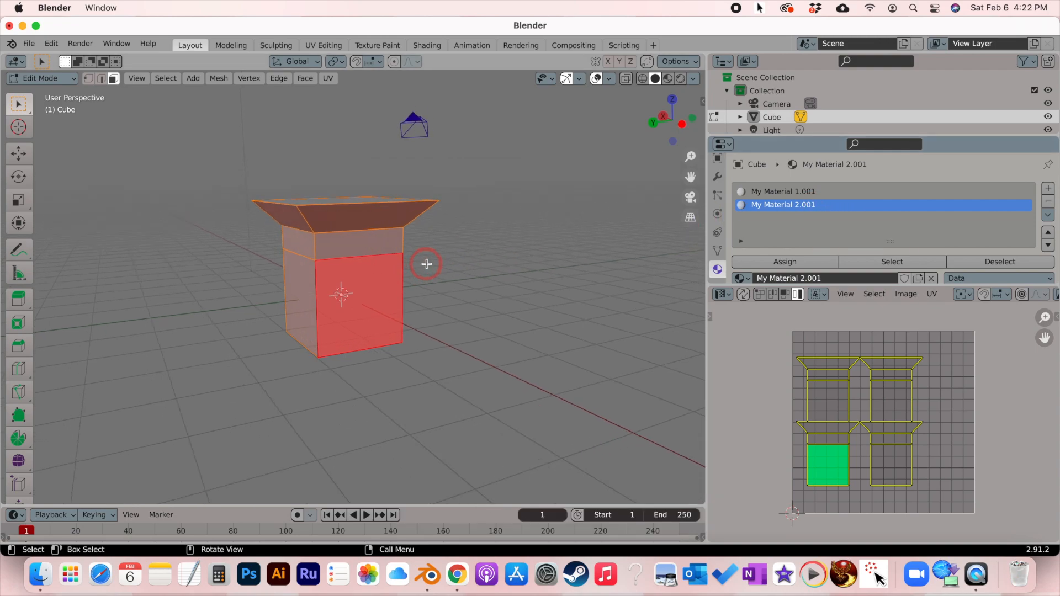
scroll(426, 264, "down", 1)
scroll(426, 265, "up", 5)
scroll(425, 265, "down", 4)
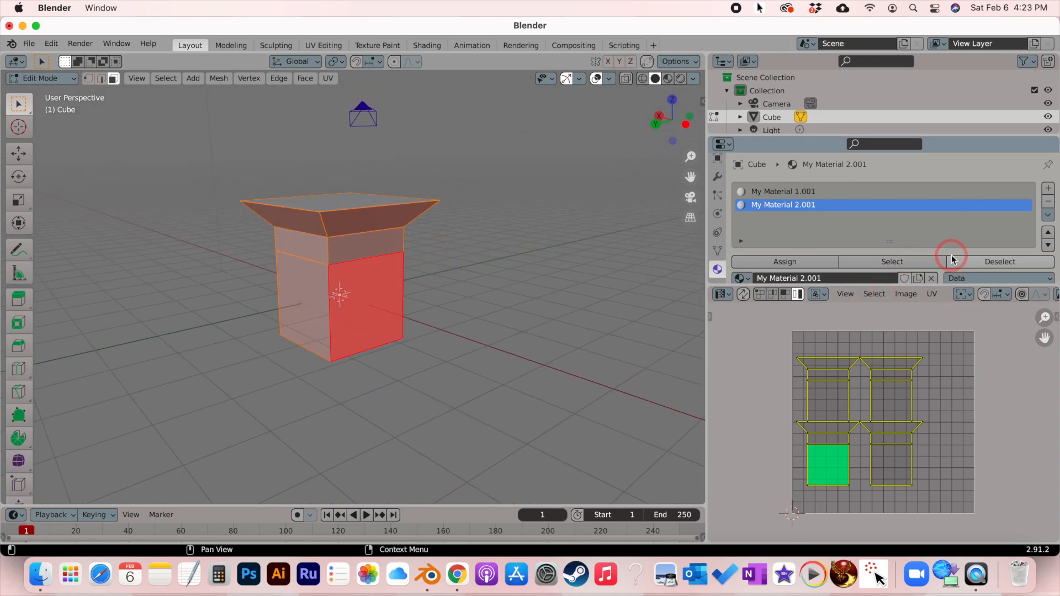
left_click(478, 268)
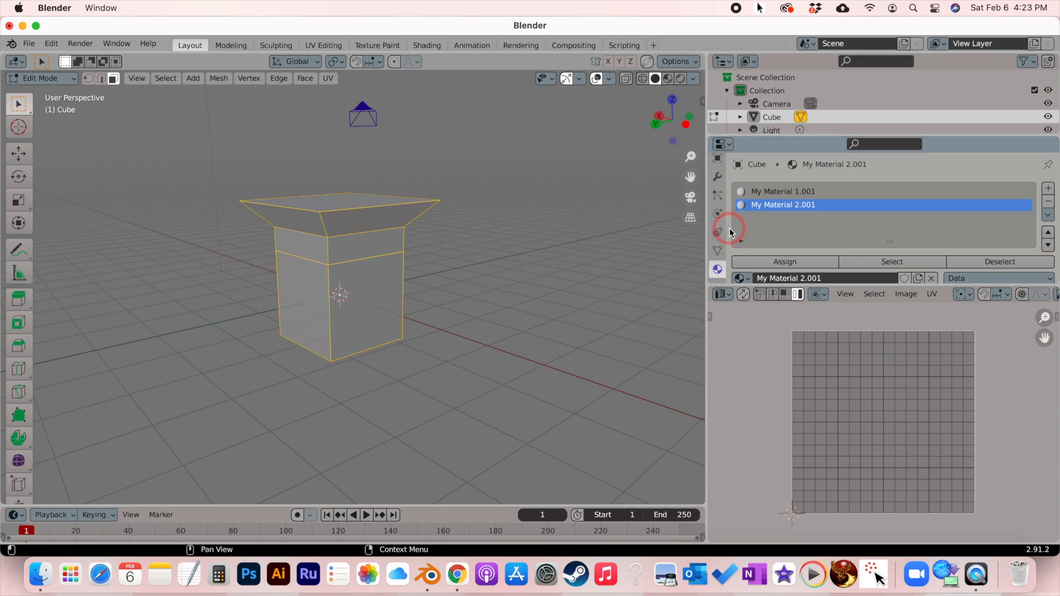
left_click(811, 194)
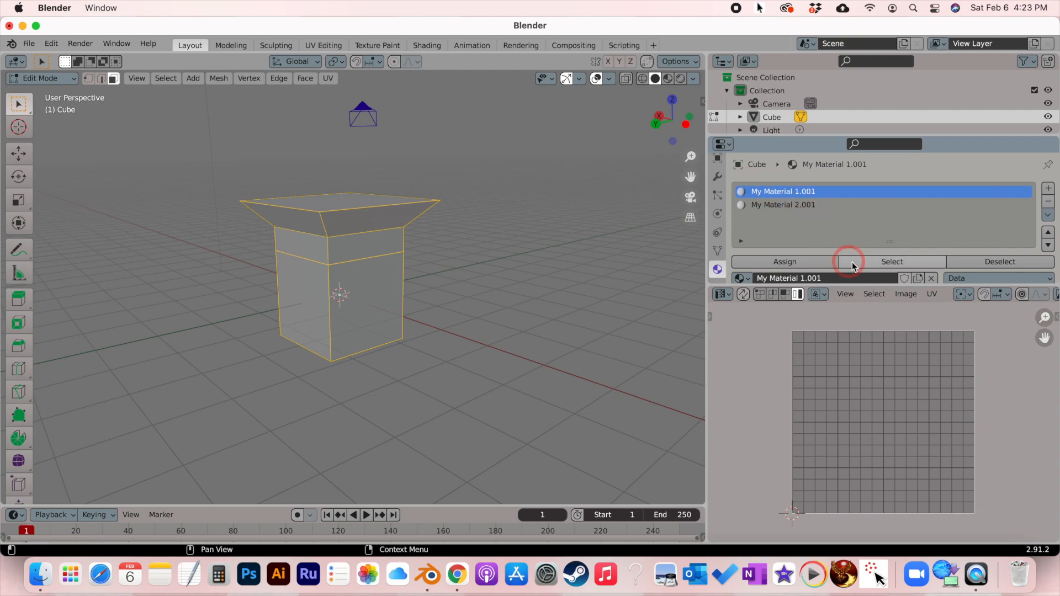
left_click(898, 262)
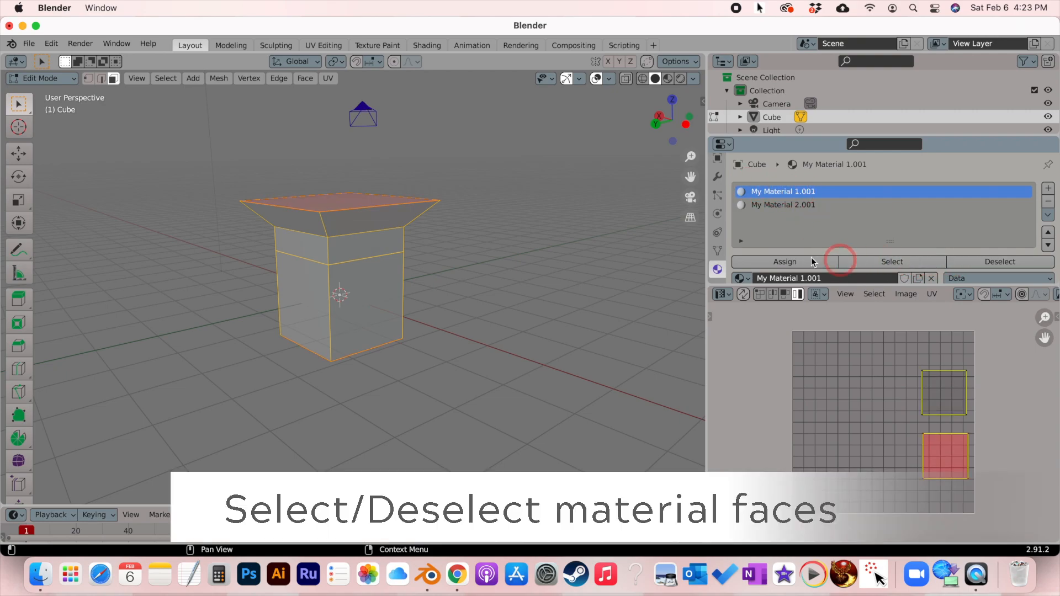
middle_click_drag(343, 206, 343, 206)
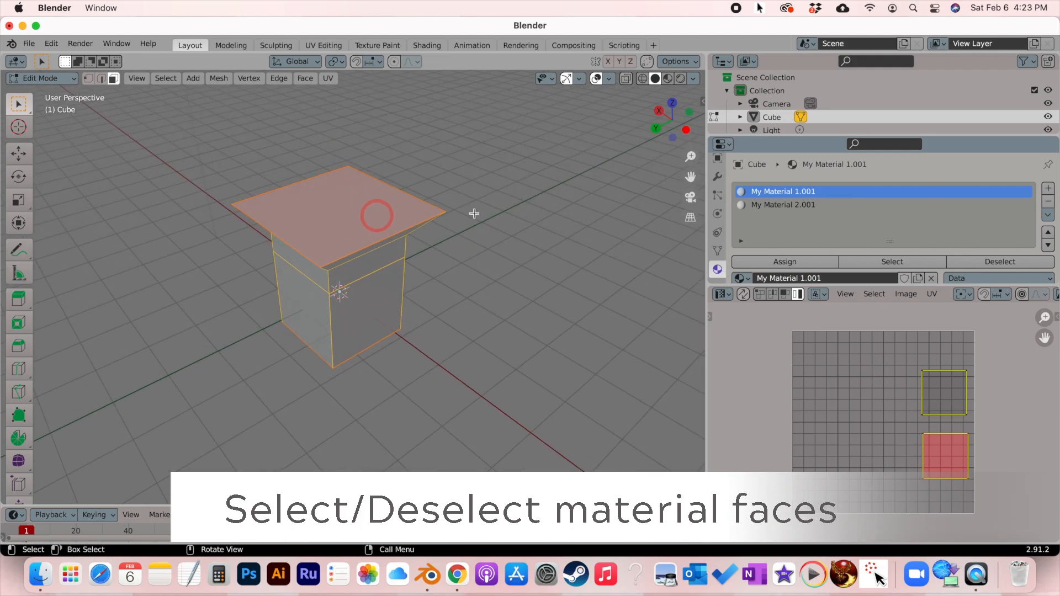
middle_click_drag(637, 227, 398, 267)
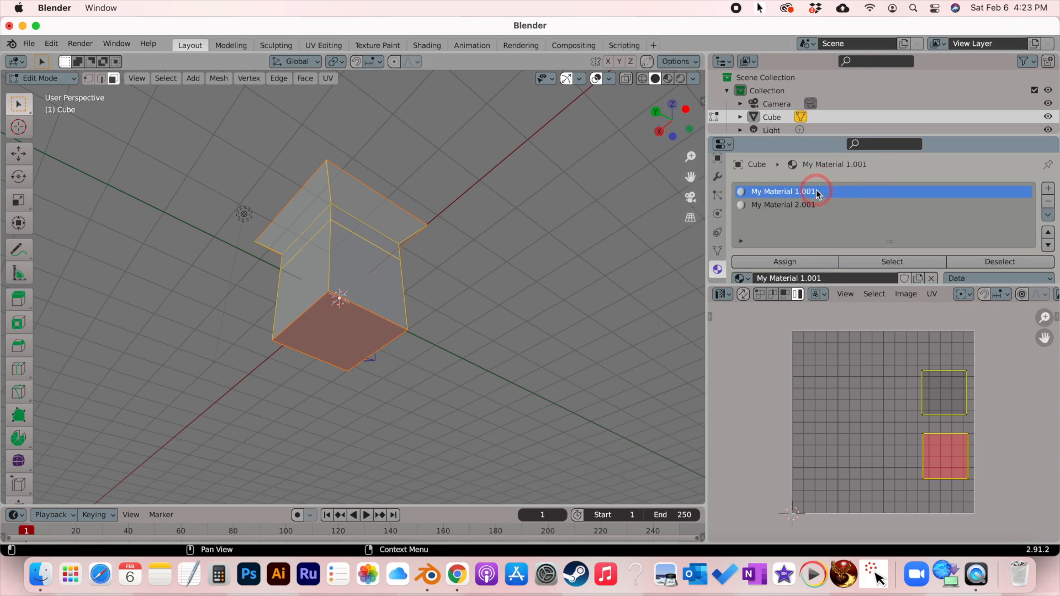
scroll(455, 251, "up", 10)
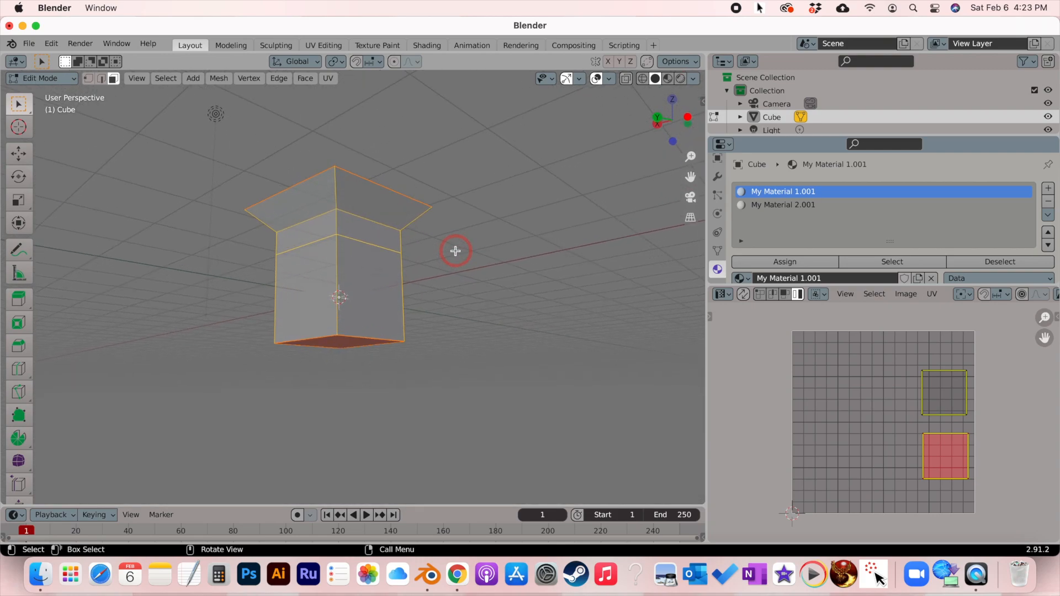
scroll(417, 284, "down", 5)
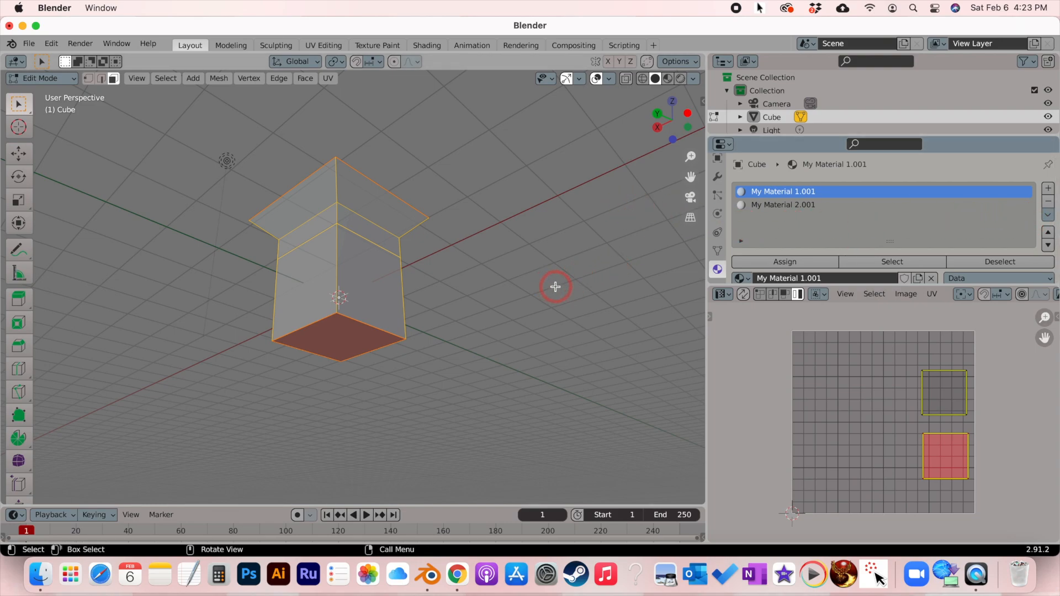
Step: Clear the selection, select all faces assigned to My Material 2.001 and check them around the model
key("a")
key("alt+a")
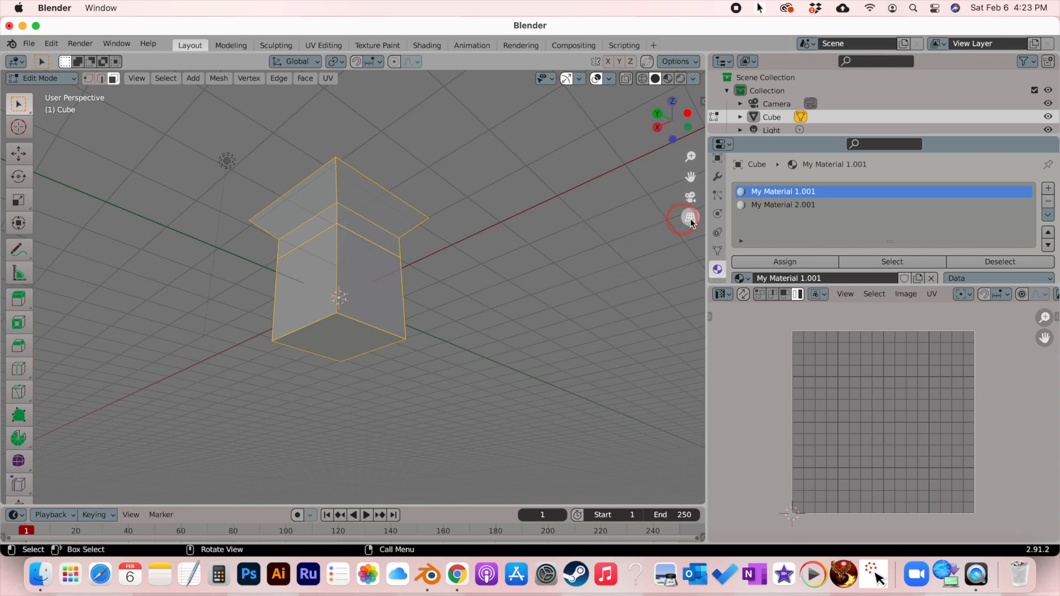
middle_click_drag(430, 213, 431, 217)
left_click(813, 209)
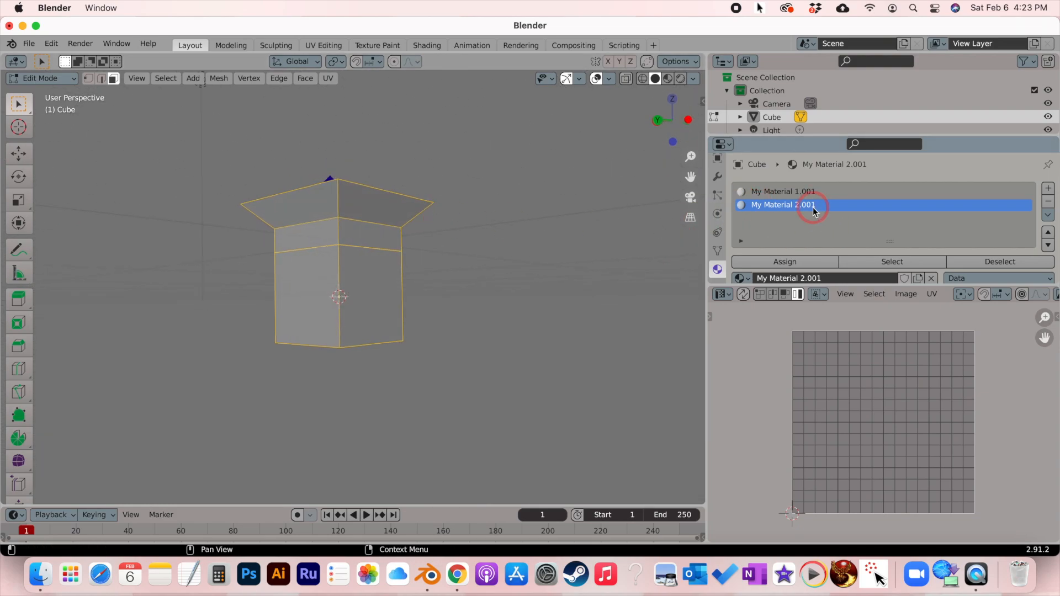
left_click(910, 260)
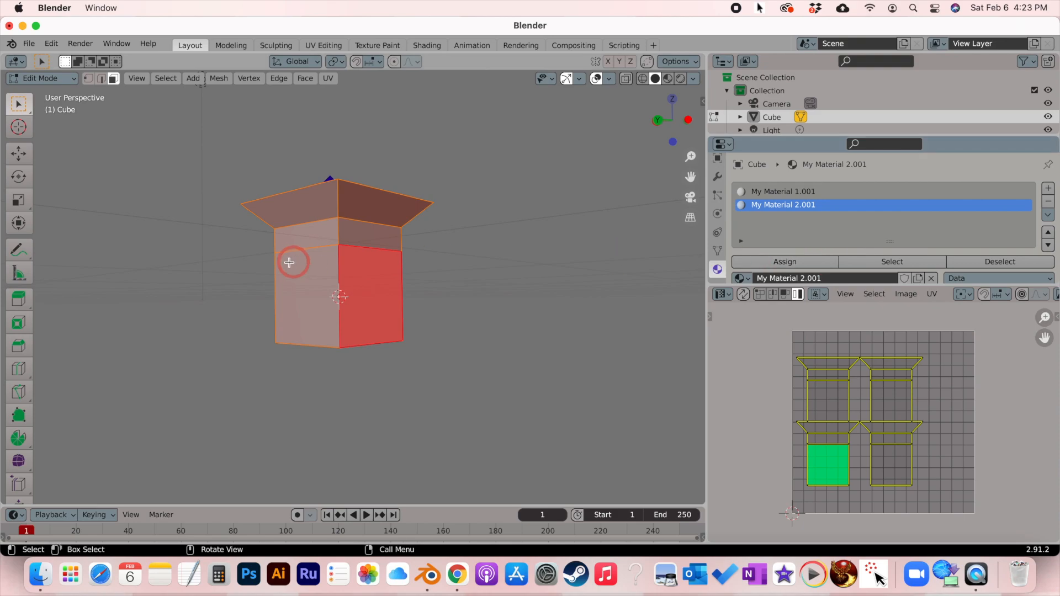
middle_click_drag(301, 260, 320, 251)
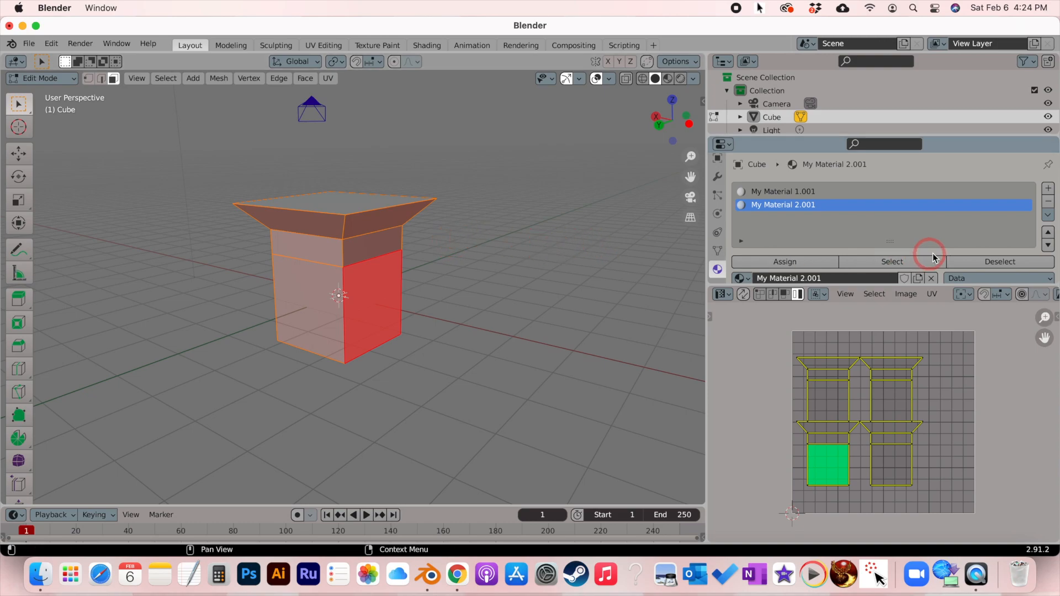
Step: Deselect the faces assigned to My Material 2.001 and select only the model's bottom face
left_click(964, 261)
middle_click_drag(402, 266, 398, 260)
middle_click_drag(331, 348, 331, 343)
left_click(339, 345)
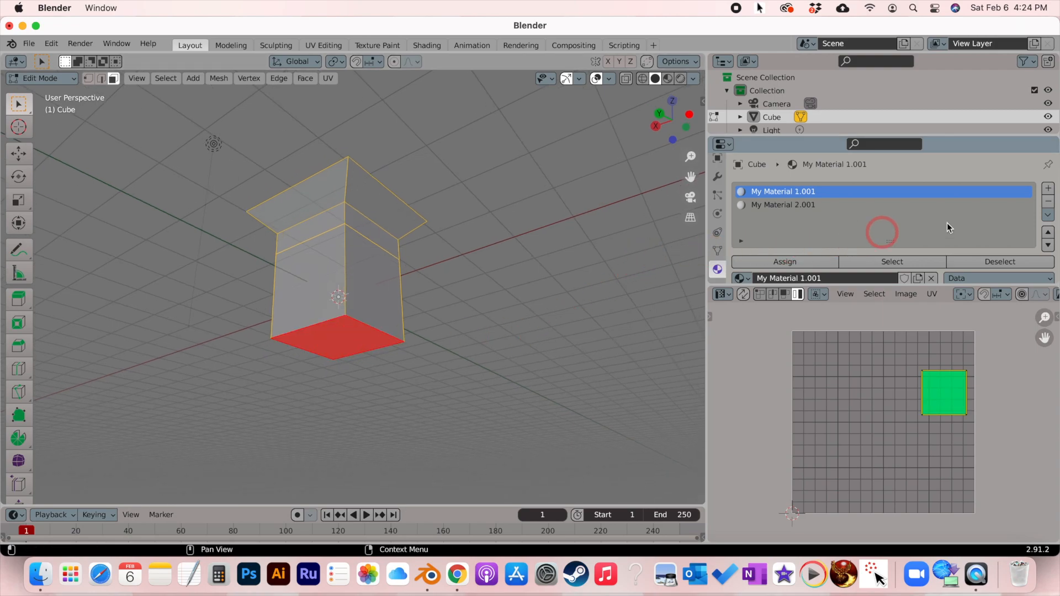
Step: Add a third material slot with a new material named My Material 3 and assign it to the bottom face
left_click(1047, 190)
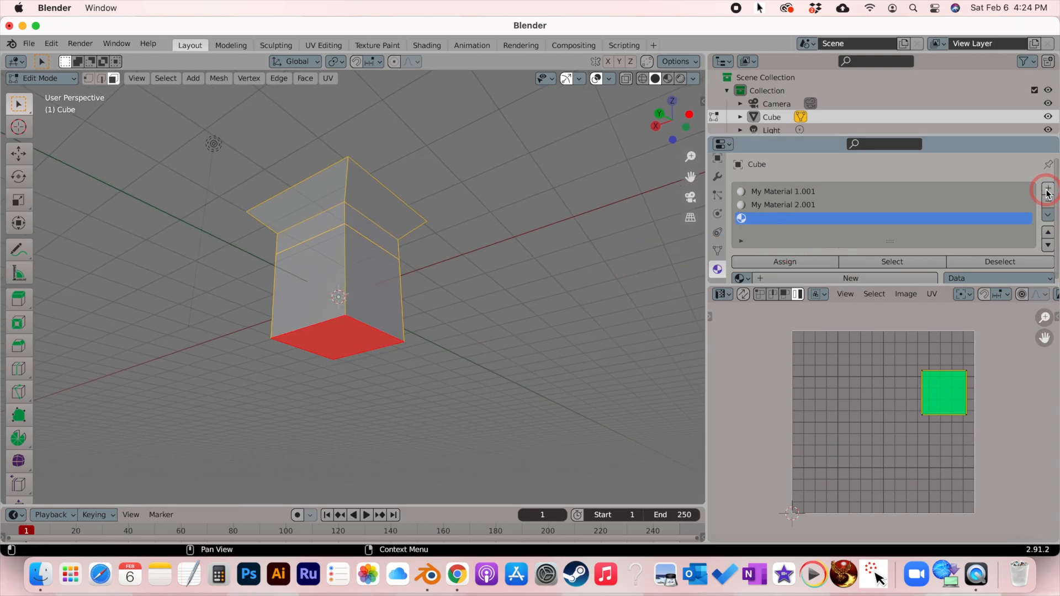
left_click(835, 279)
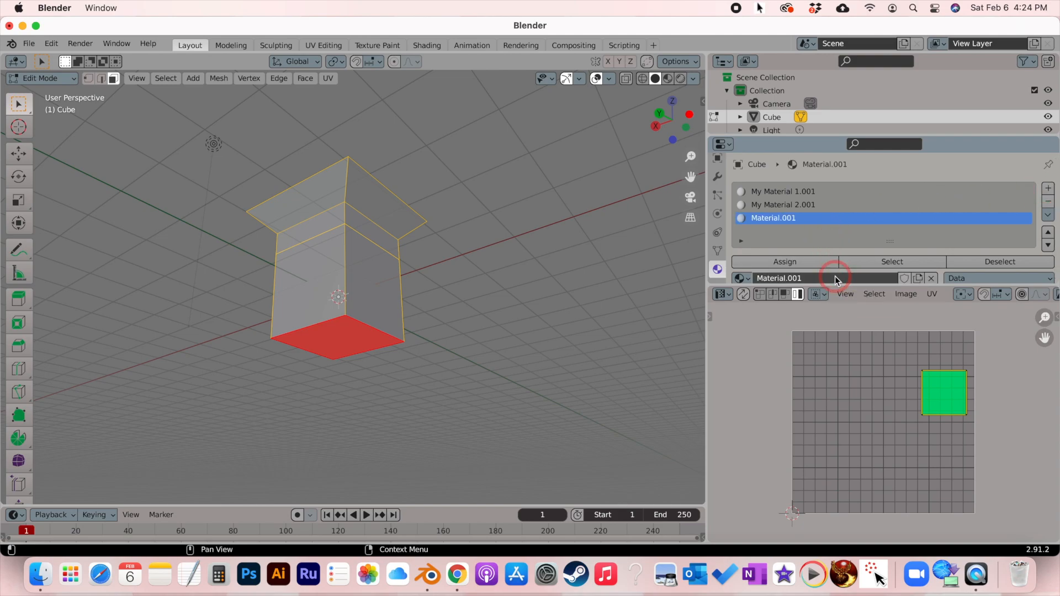
type("My")
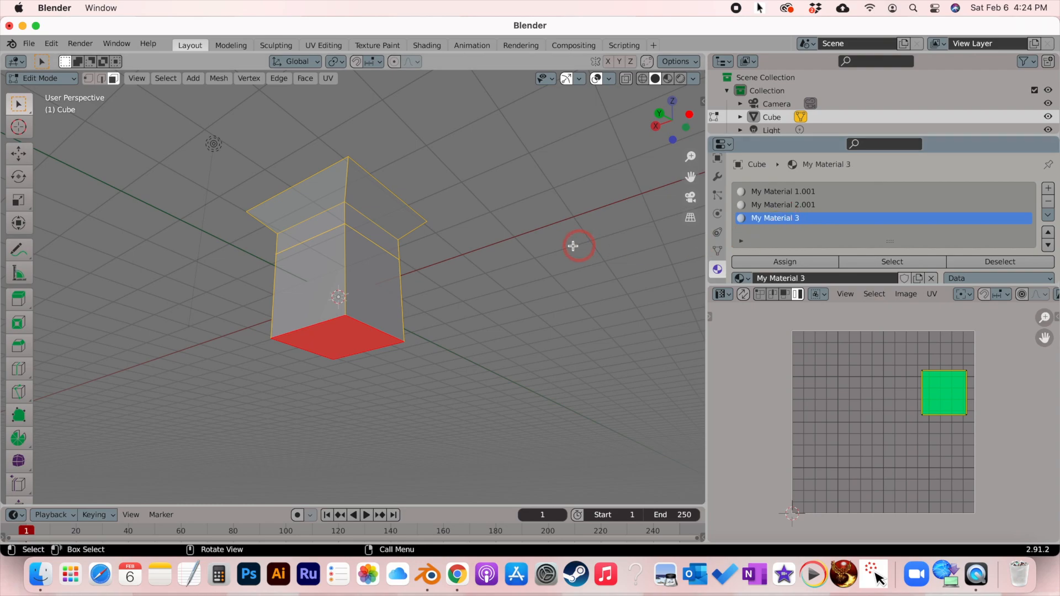
left_click(758, 264)
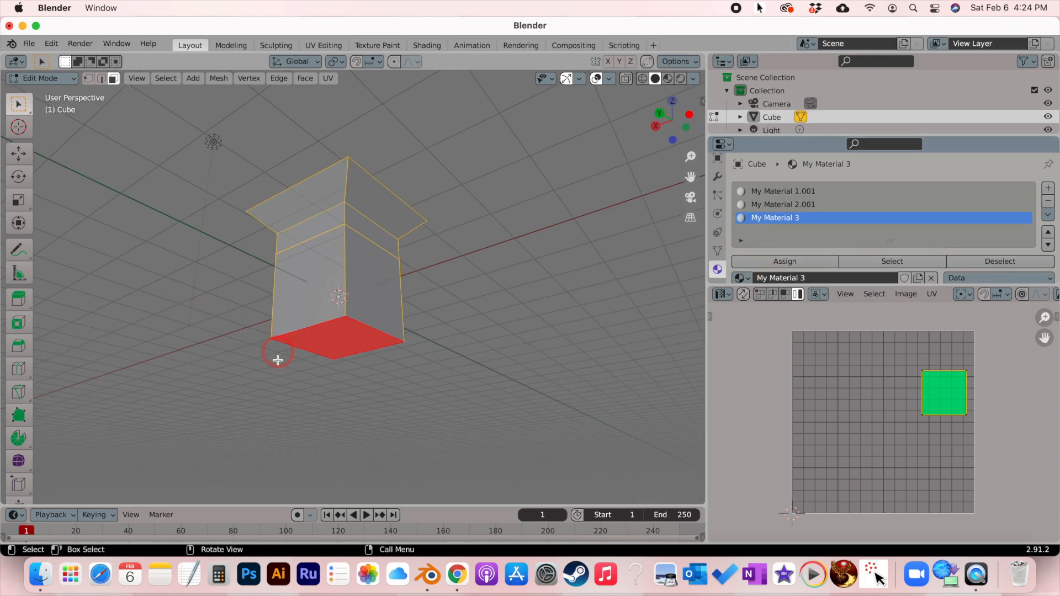
left_click(779, 217)
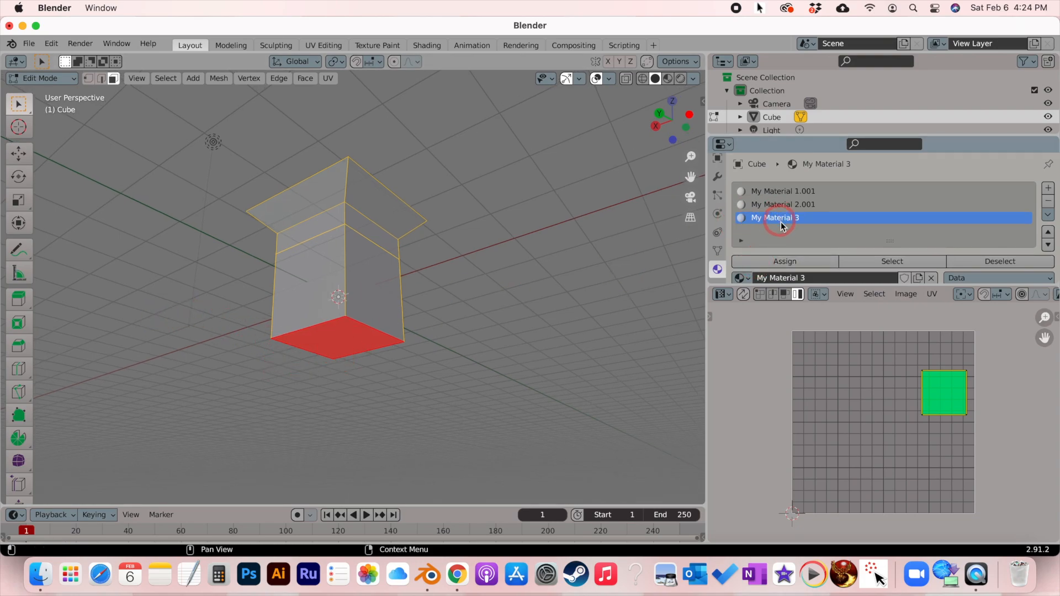
left_click(788, 193)
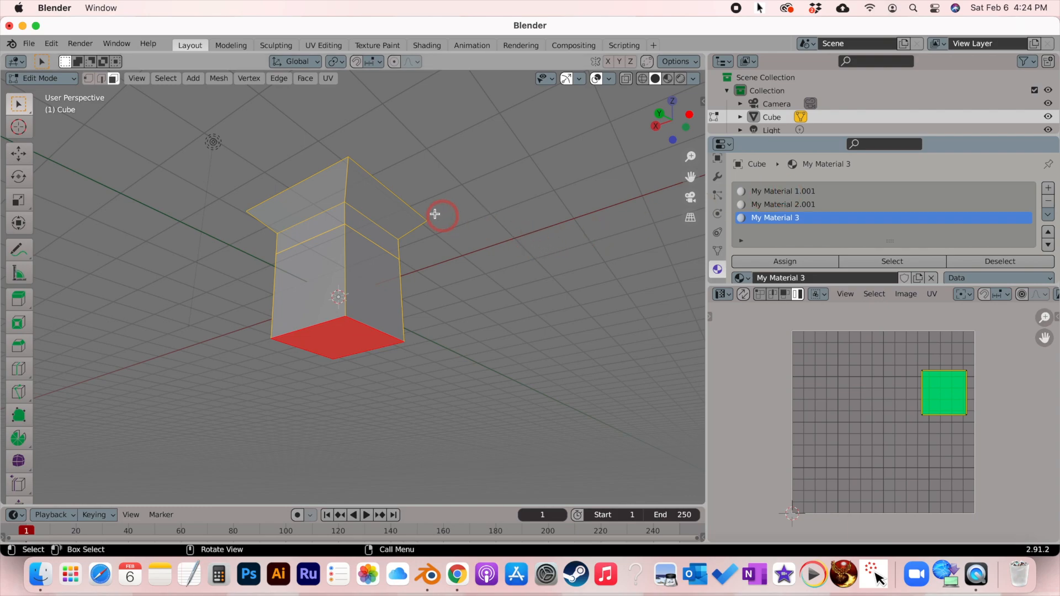
Step: Return the cube model from Edit Mode to Object Mode
scroll(424, 204, "up", 10)
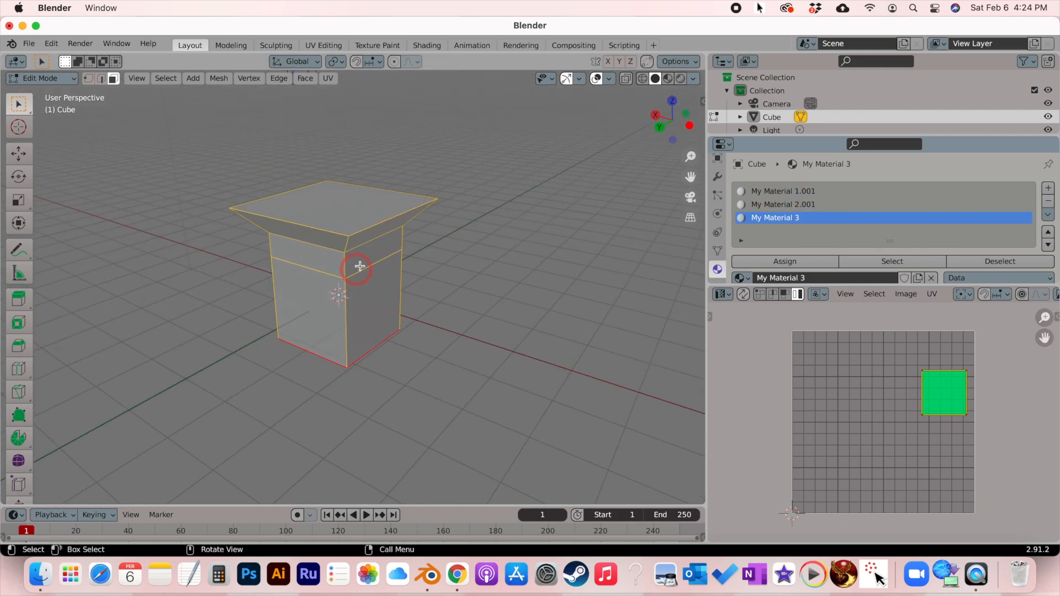
scroll(401, 280, "right", 10)
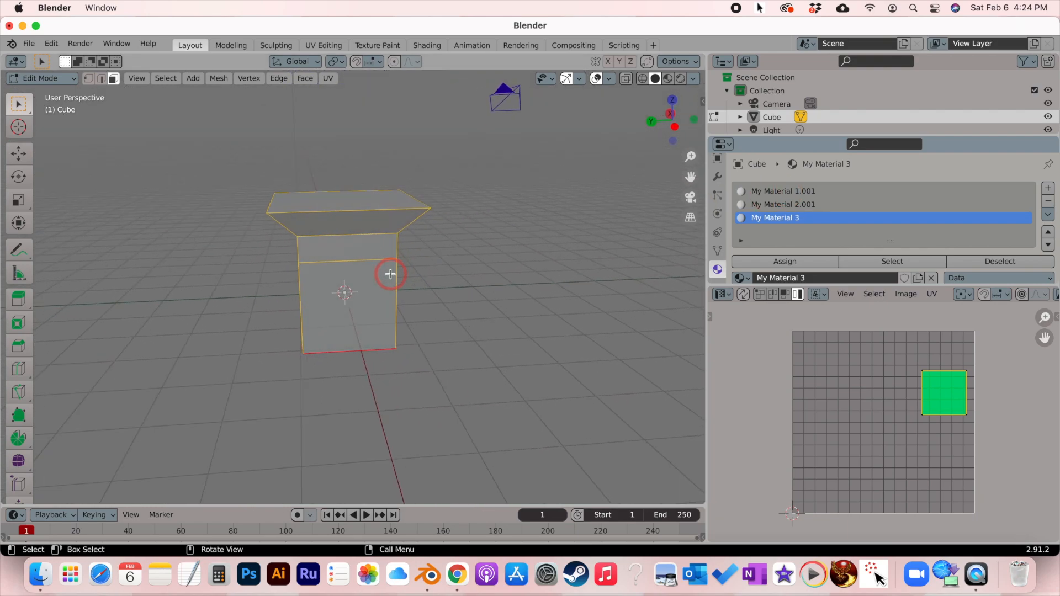
scroll(390, 275, "right", 1)
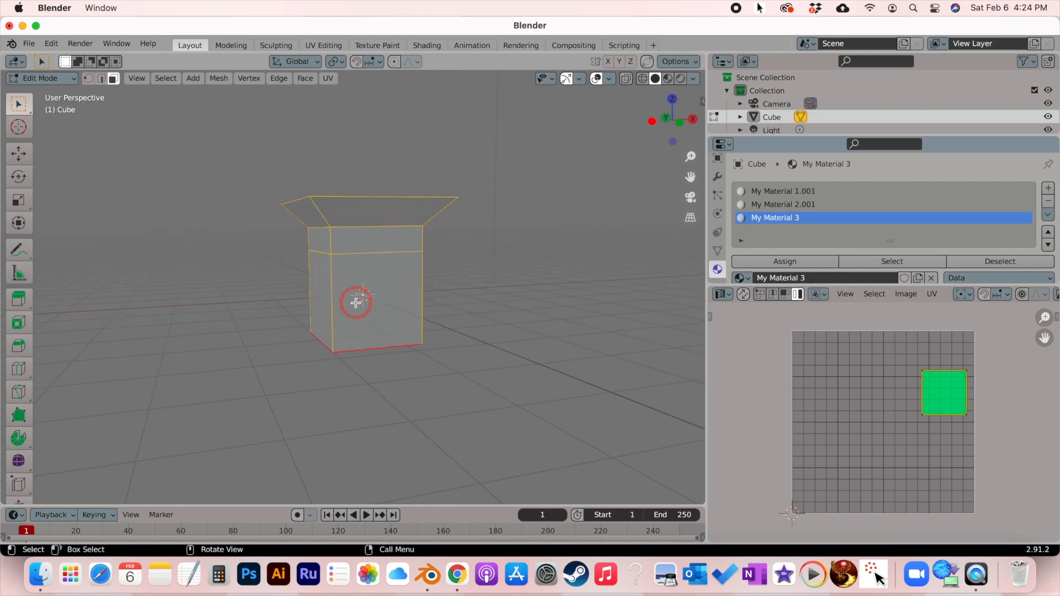
scroll(369, 264, "up", 6)
scroll(399, 256, "left", 6)
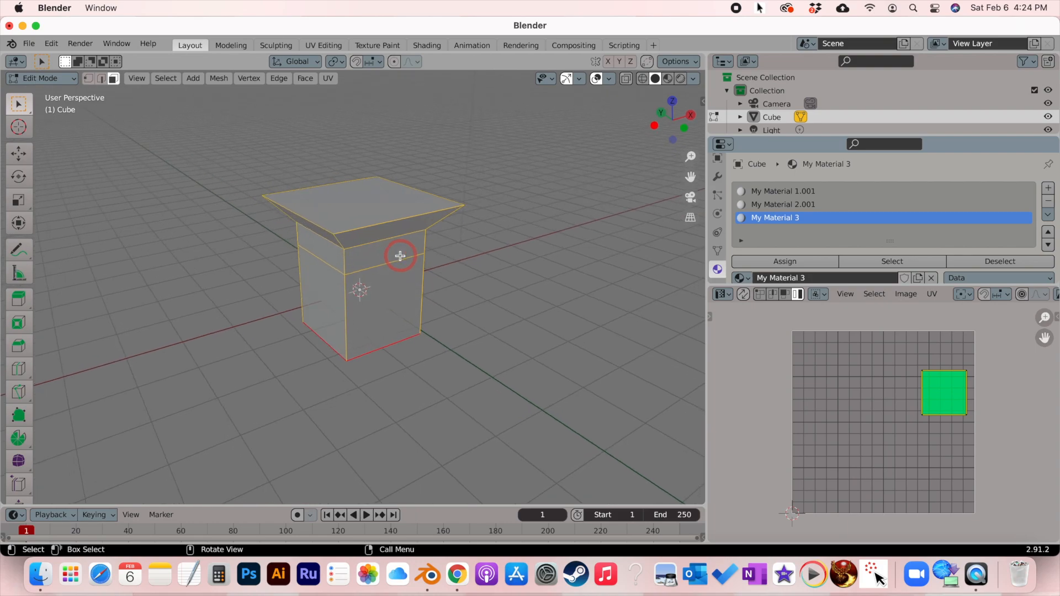
scroll(387, 284, "left", 2)
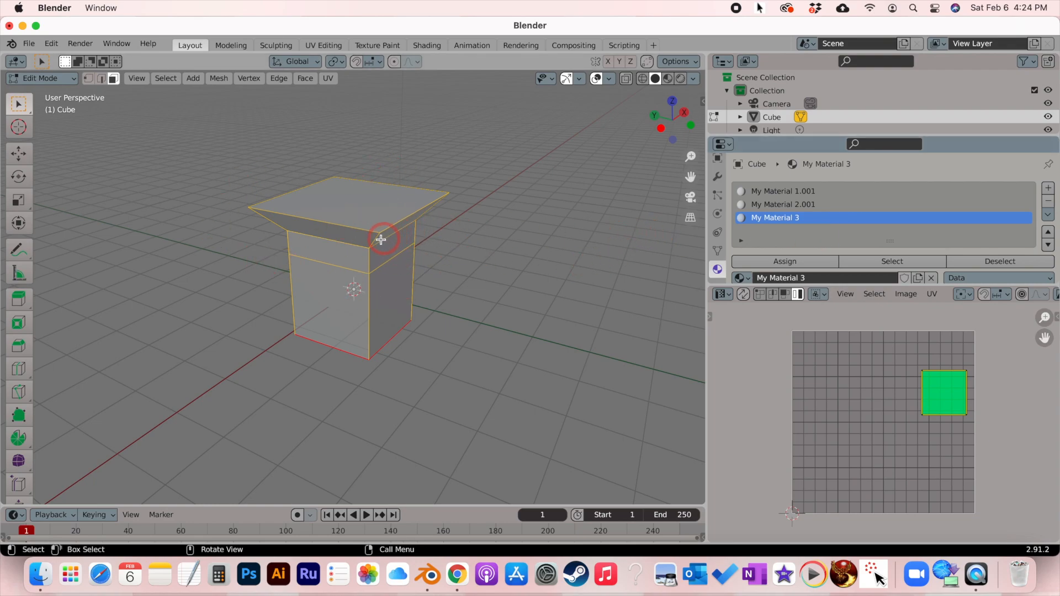
key("Tab")
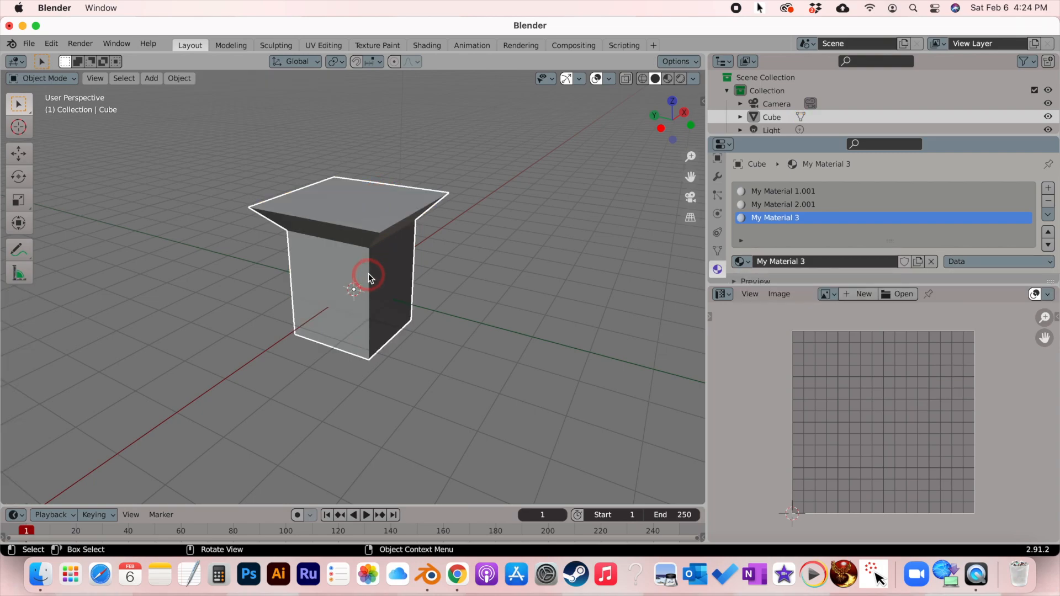
scroll(397, 258, "left", 5)
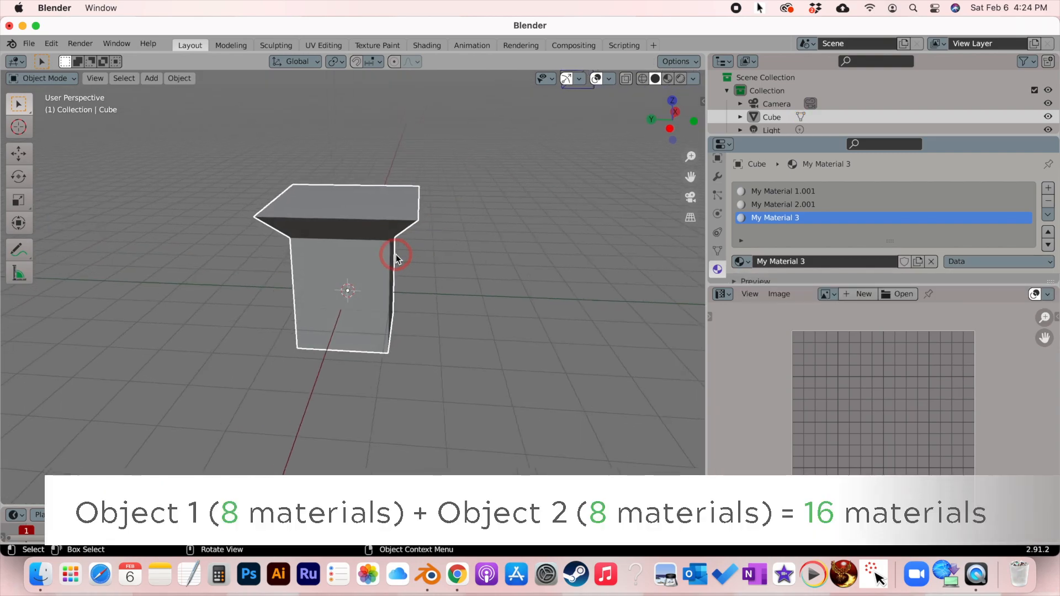
scroll(399, 259, "right", 4)
scroll(398, 259, "up", 2)
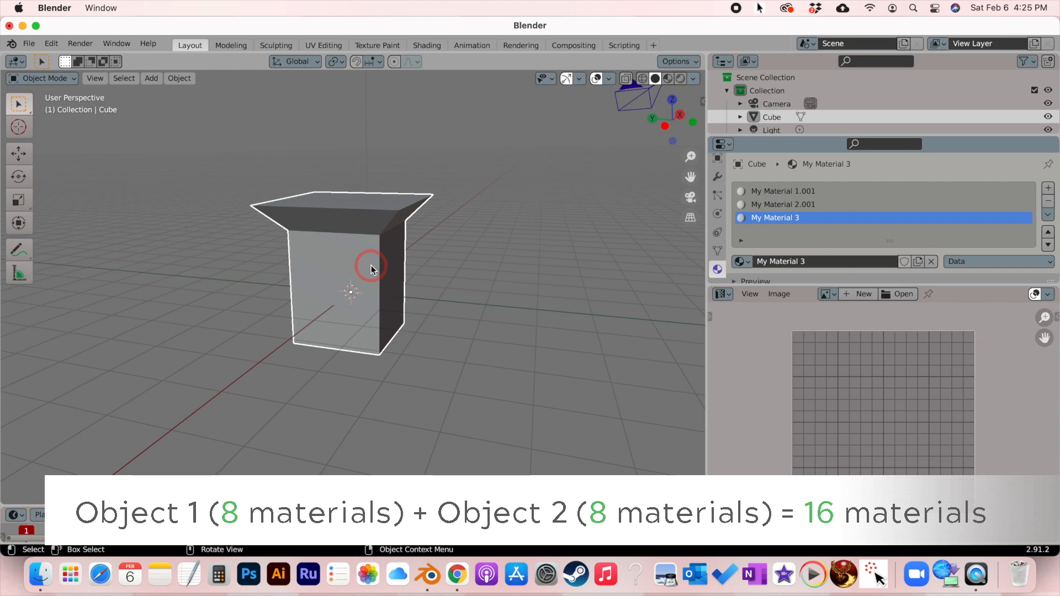
Step: Duplicate the cube model and place the copy about 3.85 m away beside the original
key("shift+d")
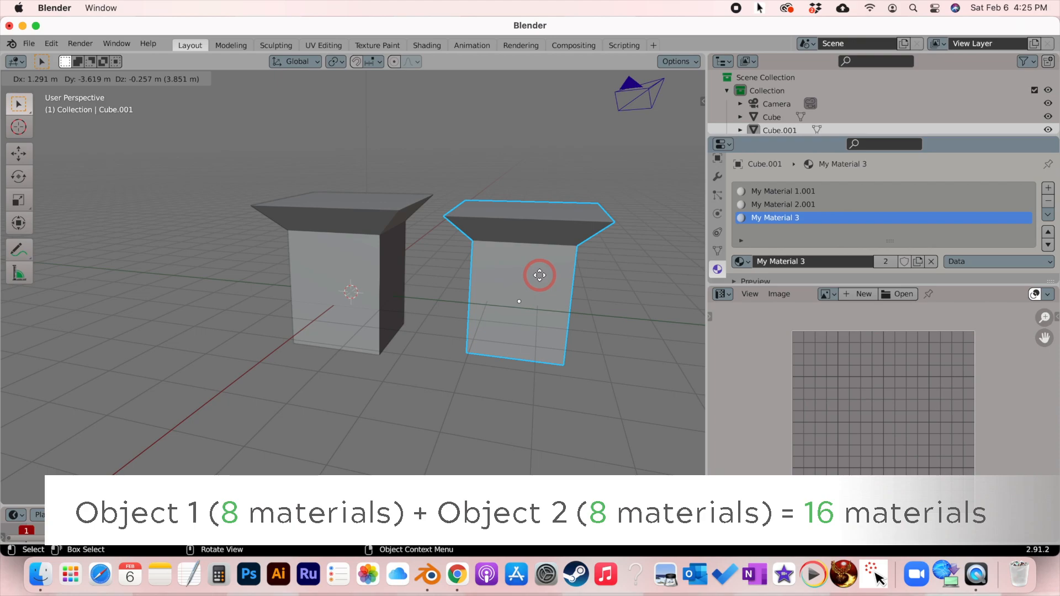
left_click(561, 279)
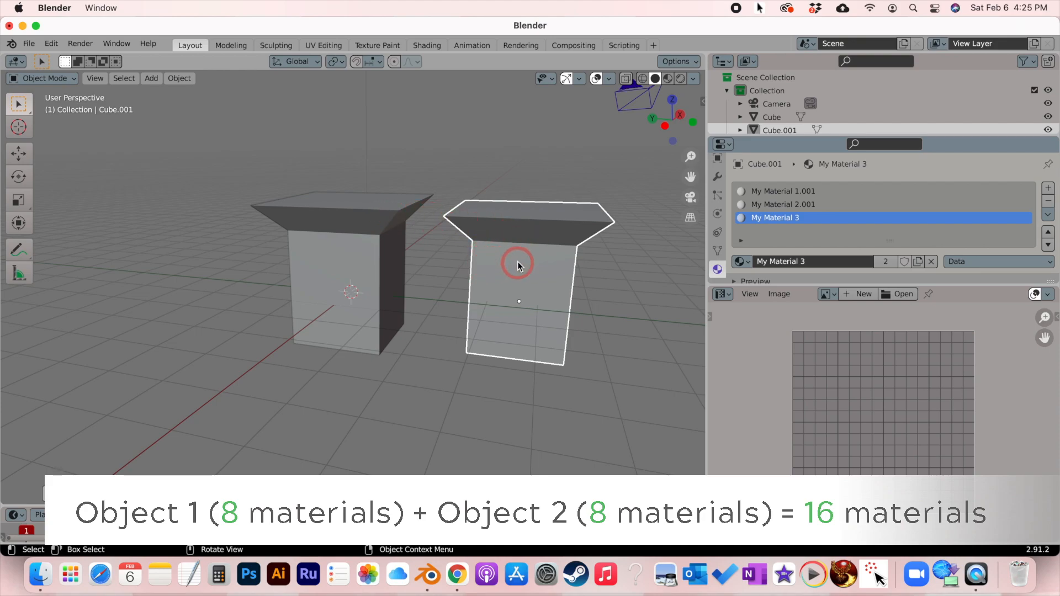
key("Tab")
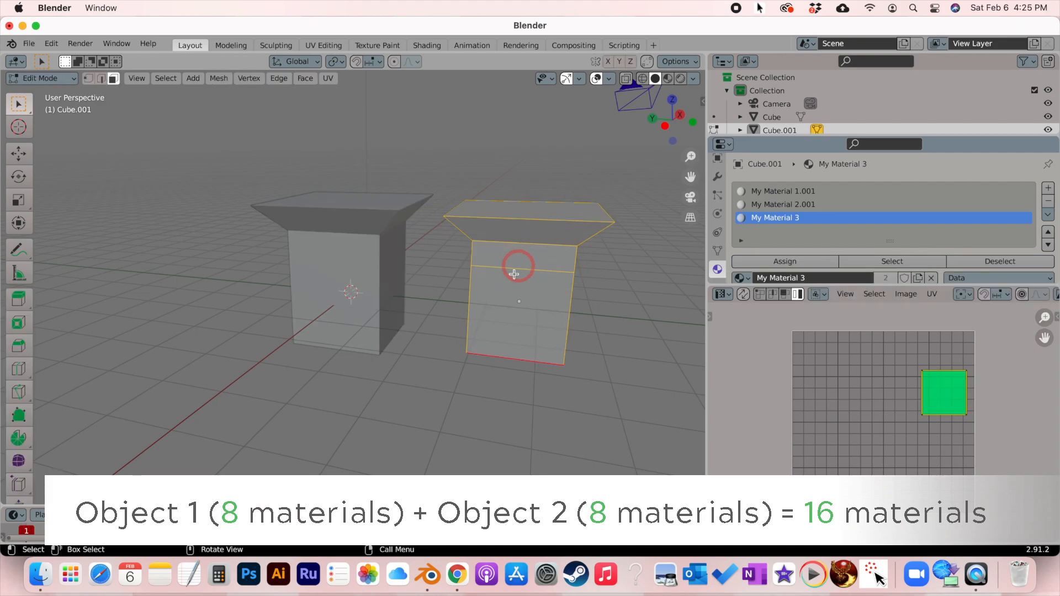
key("Tab")
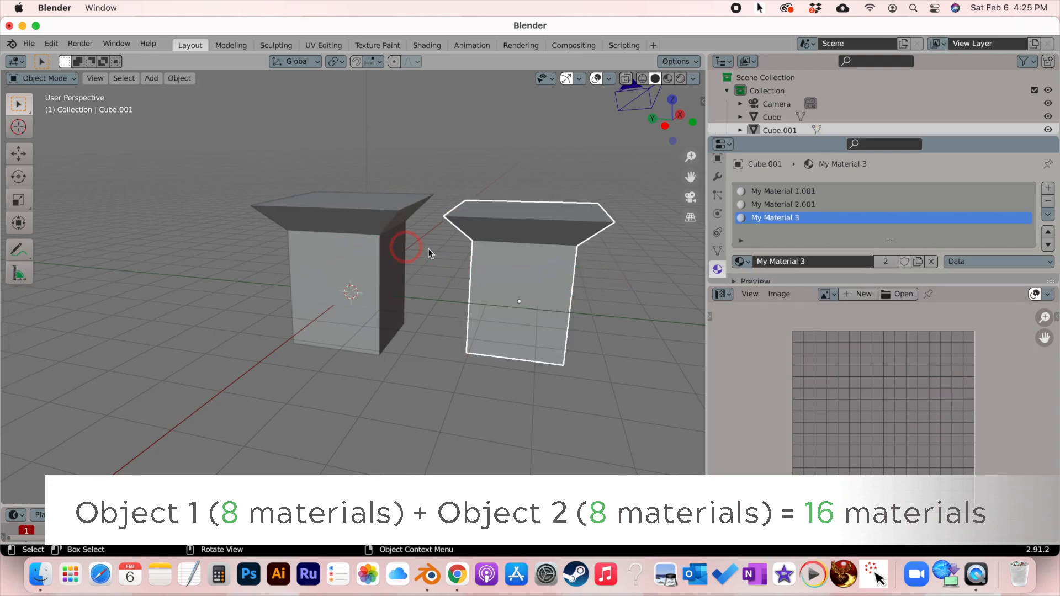
Step: Delete the duplicate model standing beside the original
left_click(356, 256, "shift")
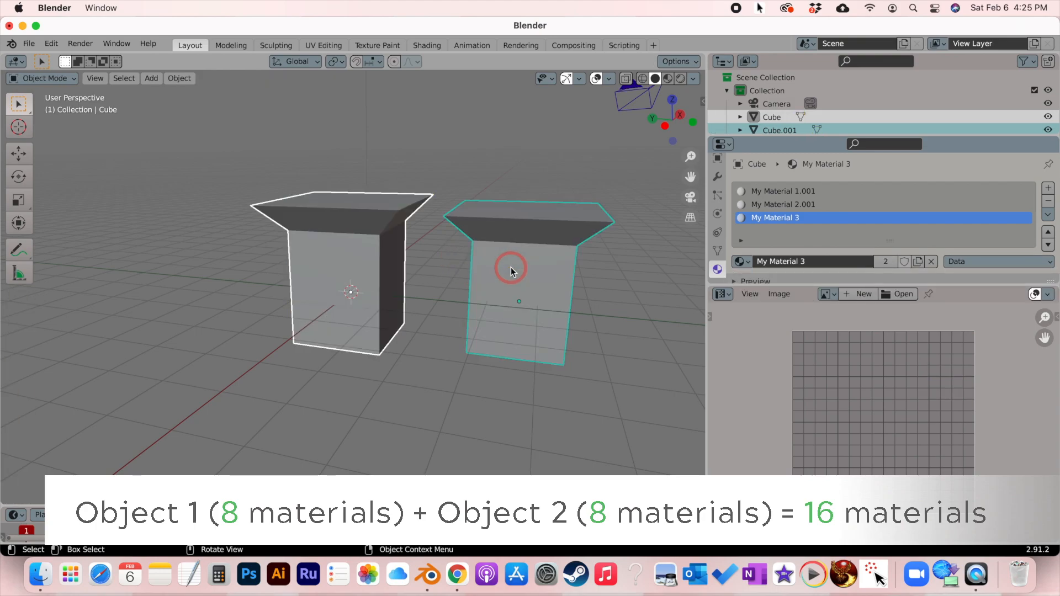
left_click(511, 269)
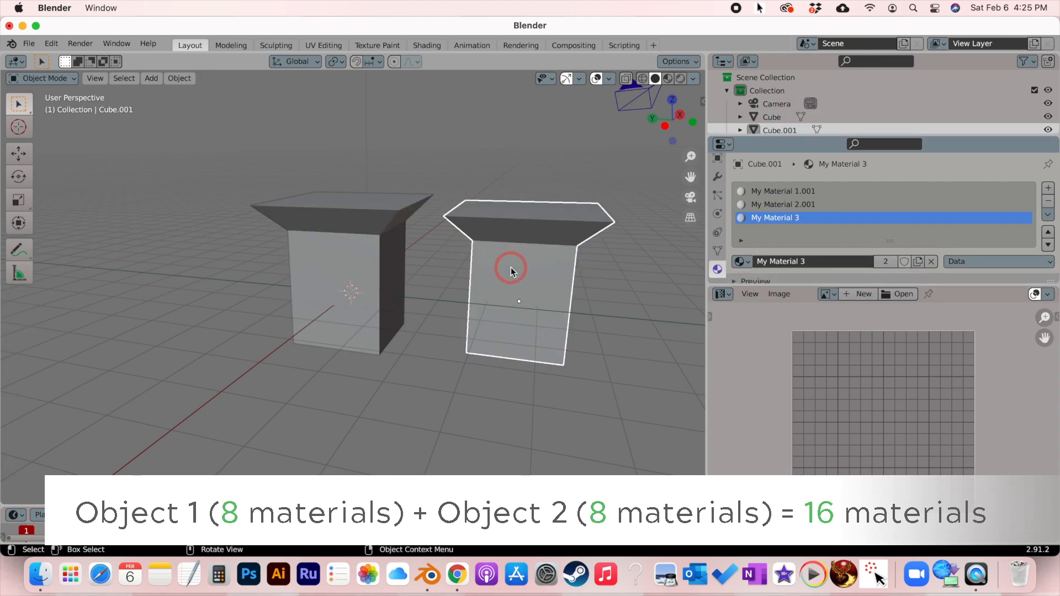
key("Delete")
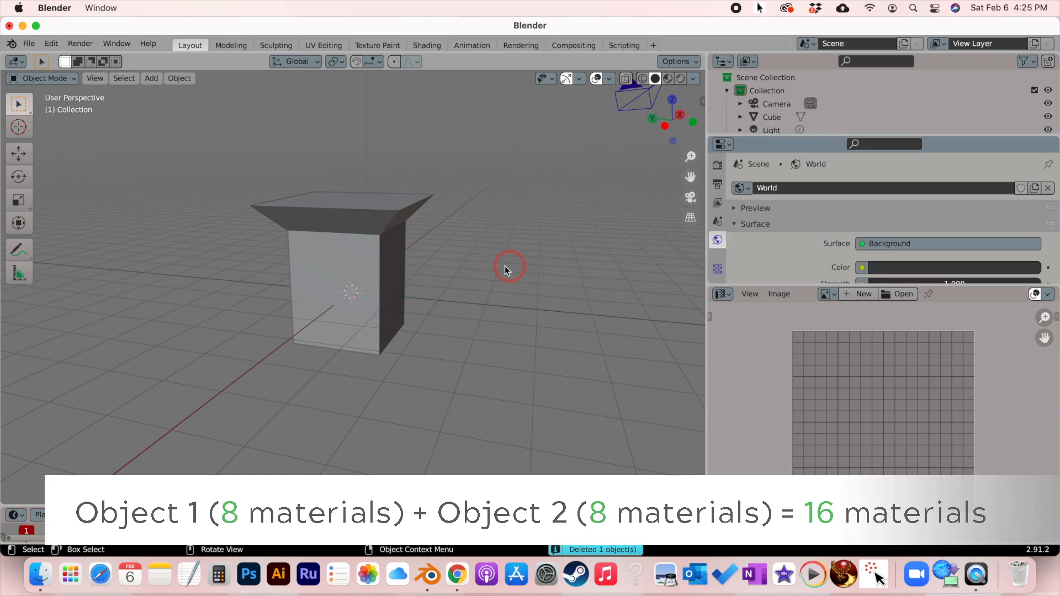
Step: Put the cube model into Edit Mode and select only its top face
left_click(347, 237)
key("Tab")
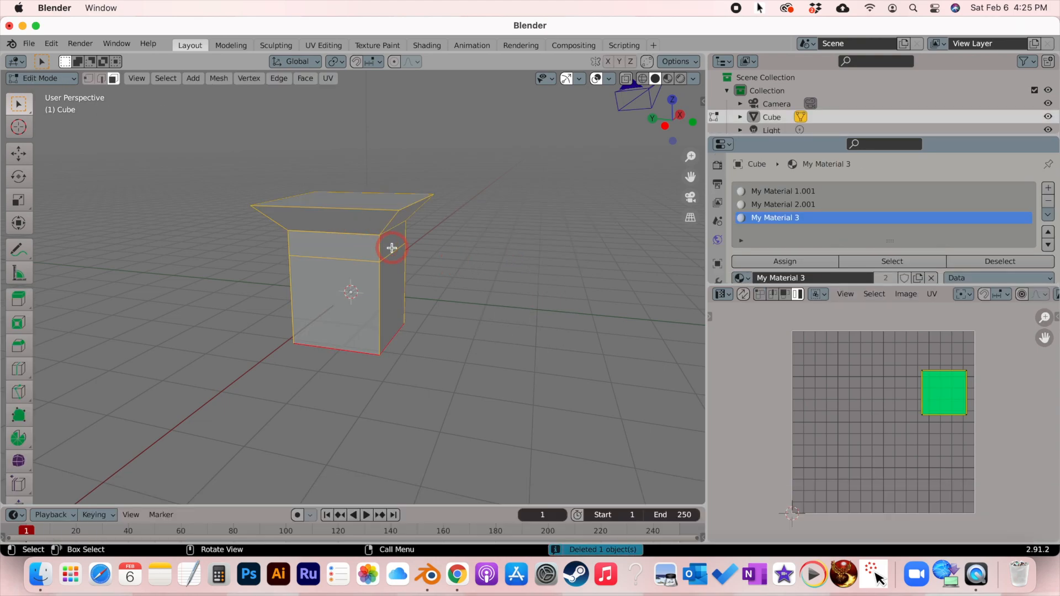
scroll(391, 248, "down", 3)
scroll(391, 248, "down", 4, "shift")
scroll(402, 257, "up", 4, "shift")
scroll(405, 258, "up", 4, "shift")
scroll(405, 258, "left", 3, "shift")
scroll(407, 258, "right", 4, "shift")
scroll(410, 258, "left", 1, "shift")
scroll(410, 258, "right", 3, "shift")
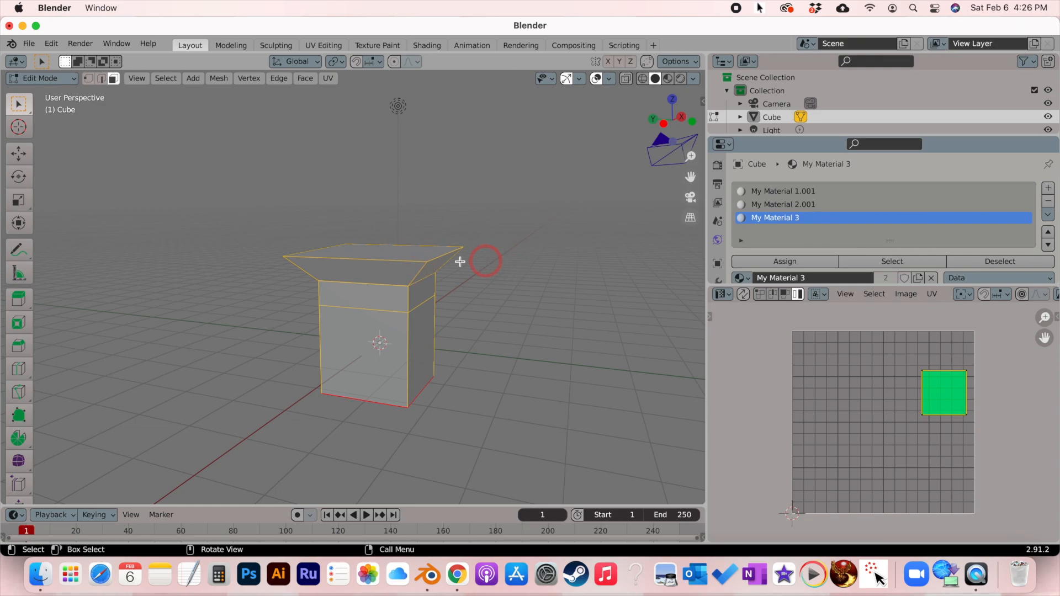
scroll(407, 268, "right", 2)
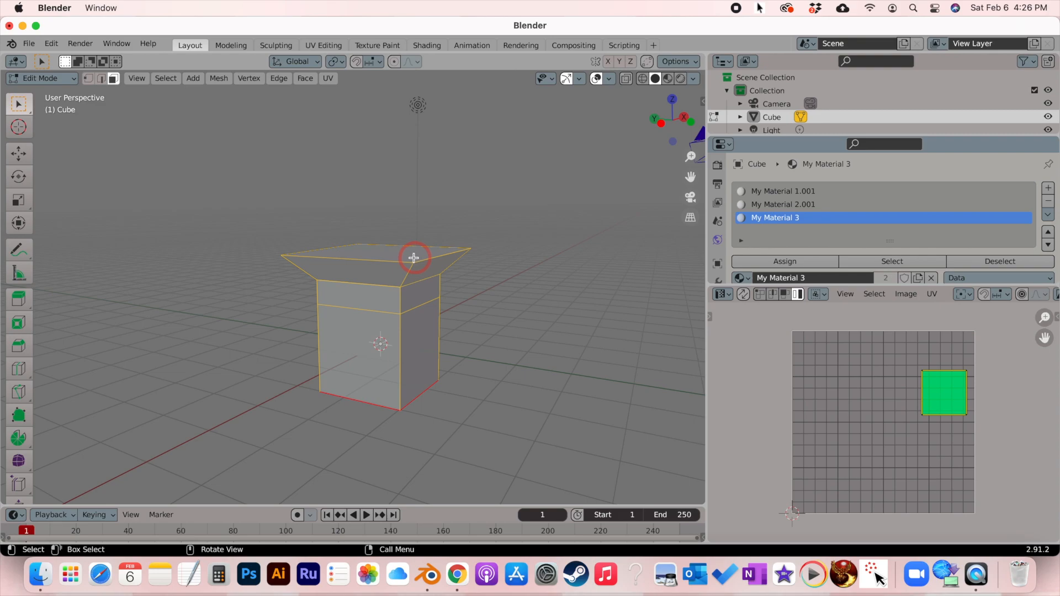
left_click(402, 256)
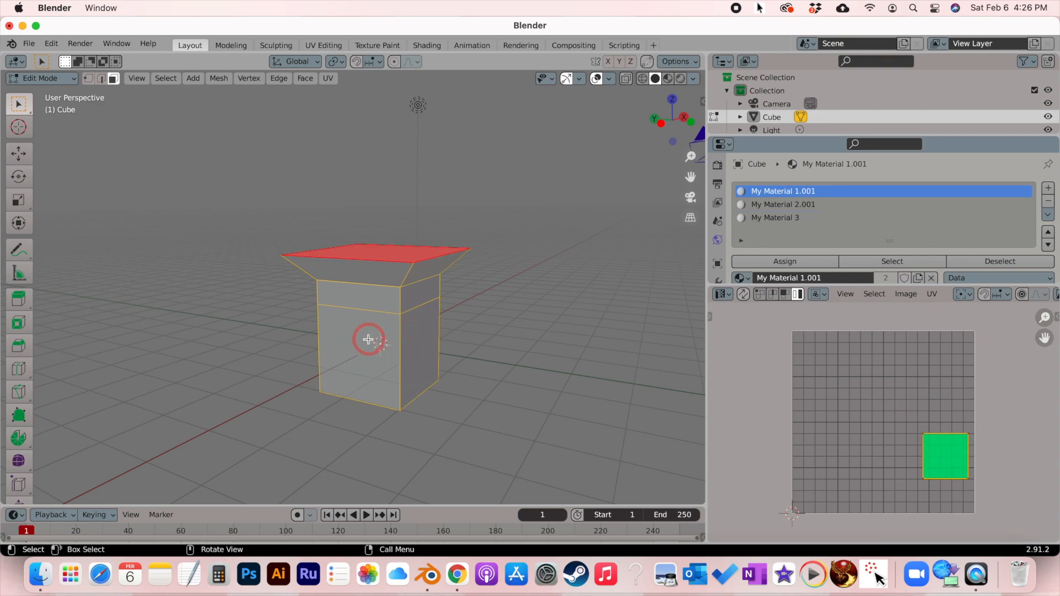
Step: Invert the face selection so every face except the top one is selected
middle_click_drag(383, 299, 383, 317)
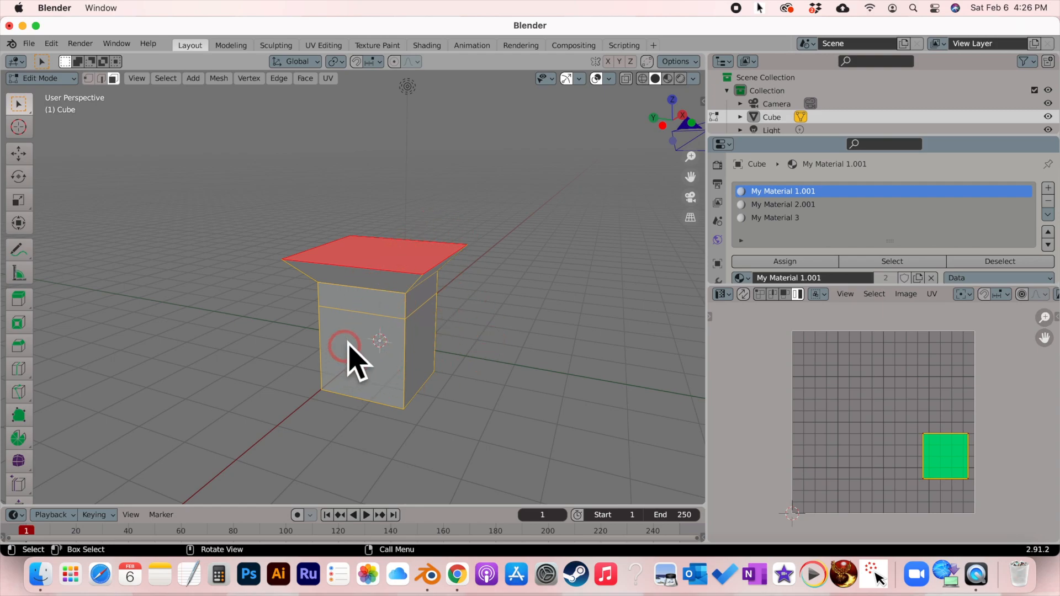
middle_click_drag(372, 344, 384, 336)
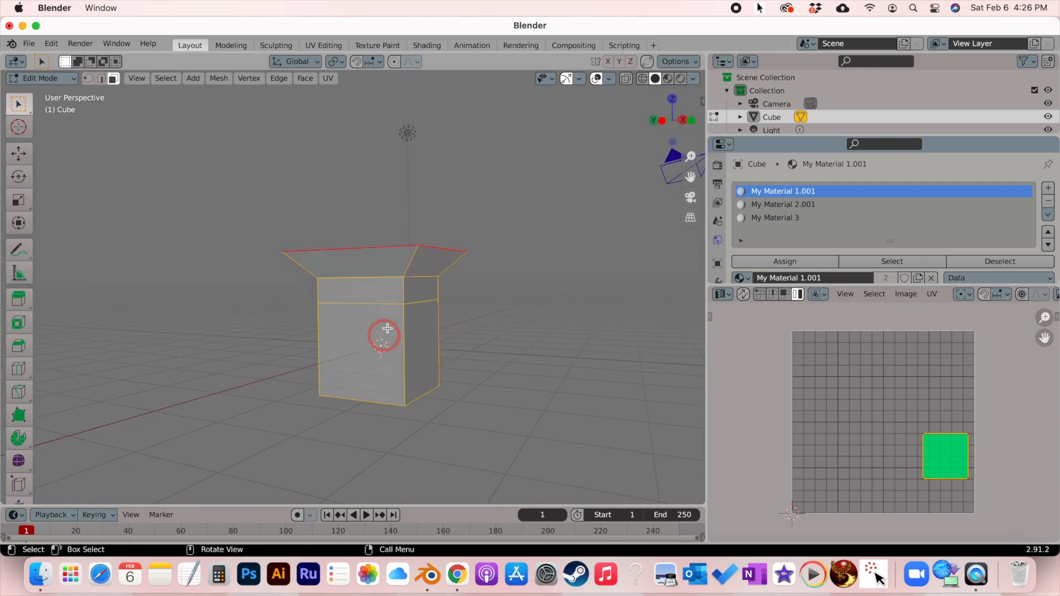
scroll(379, 318, "up", 5)
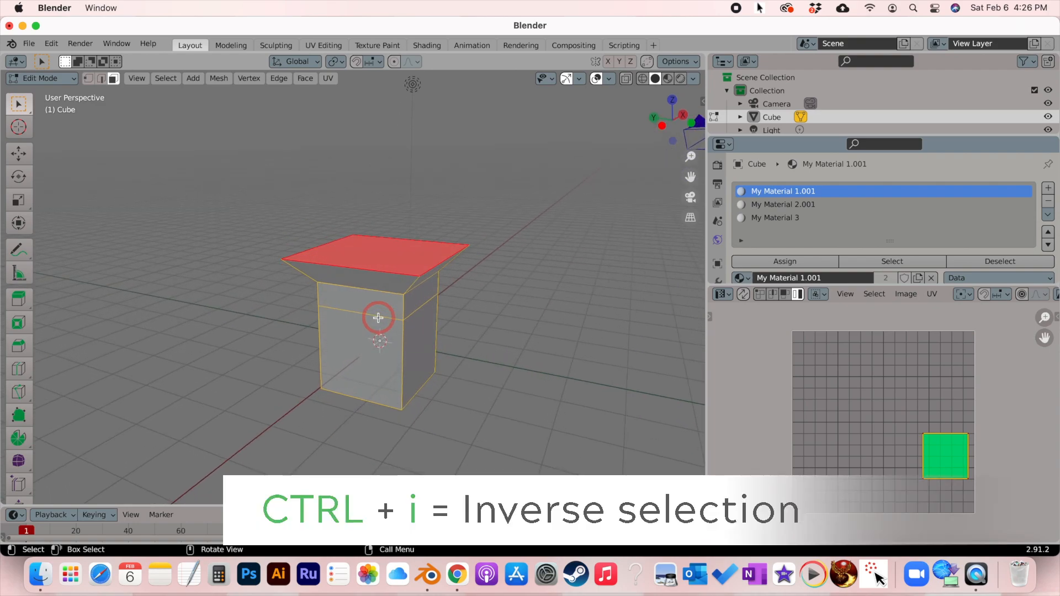
key("ctrl+i")
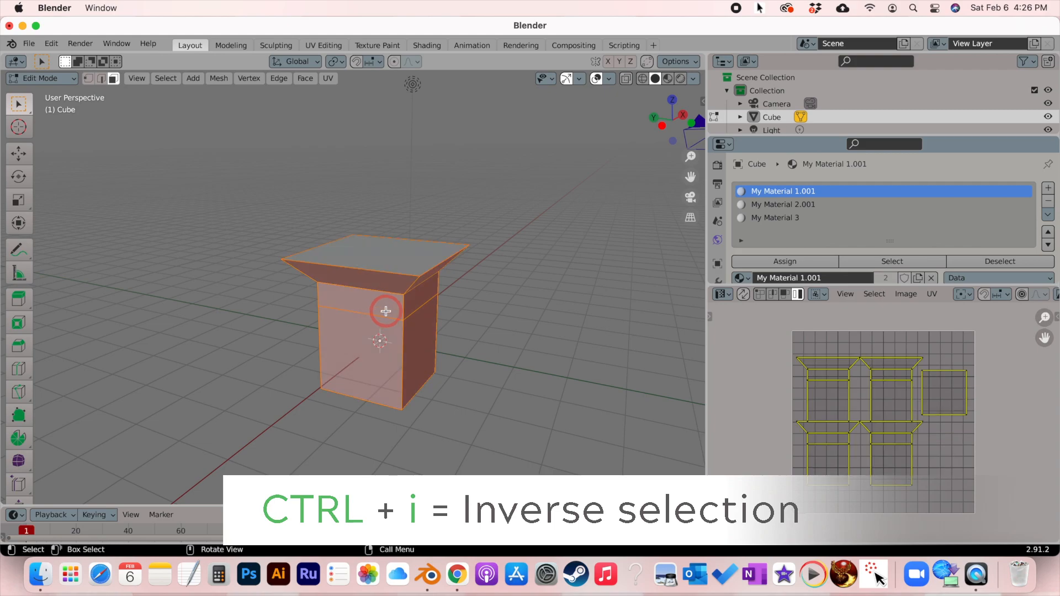
scroll(391, 313, "down", 3)
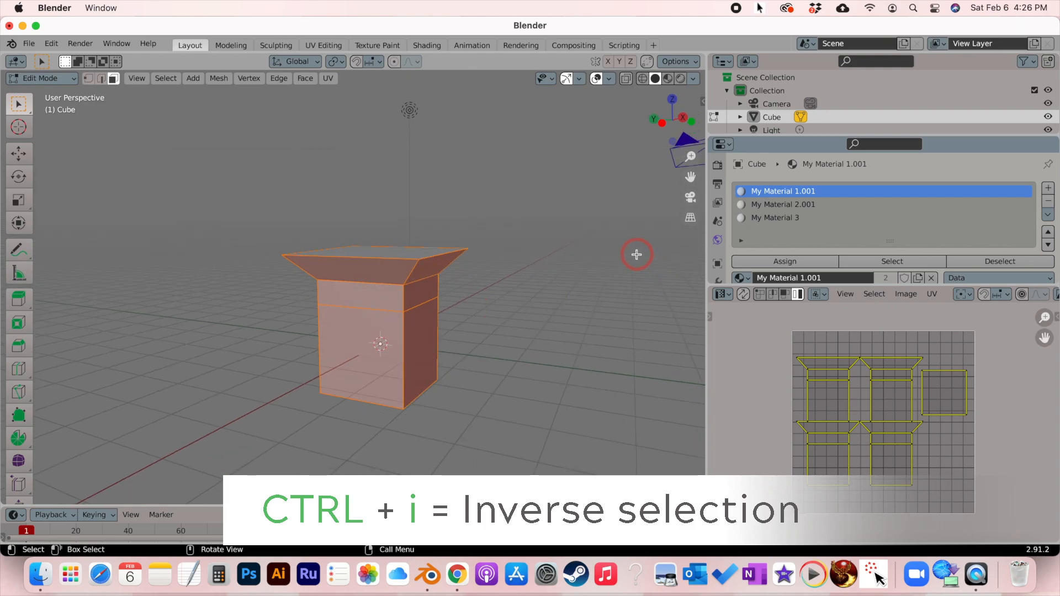
scroll(379, 279, "right", 3)
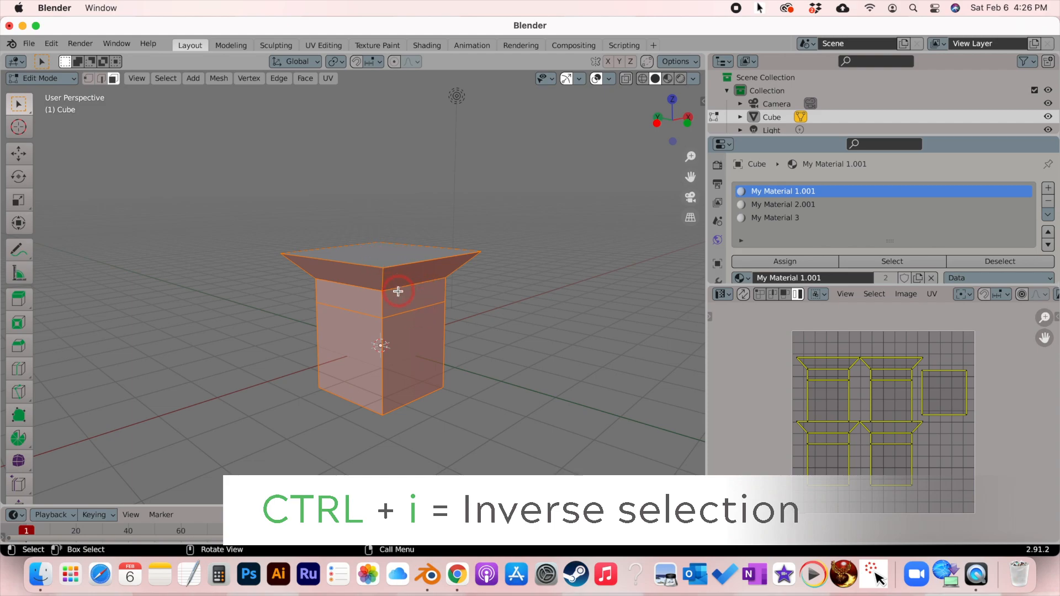
scroll(400, 318, "down", 10)
scroll(401, 318, "up", 10)
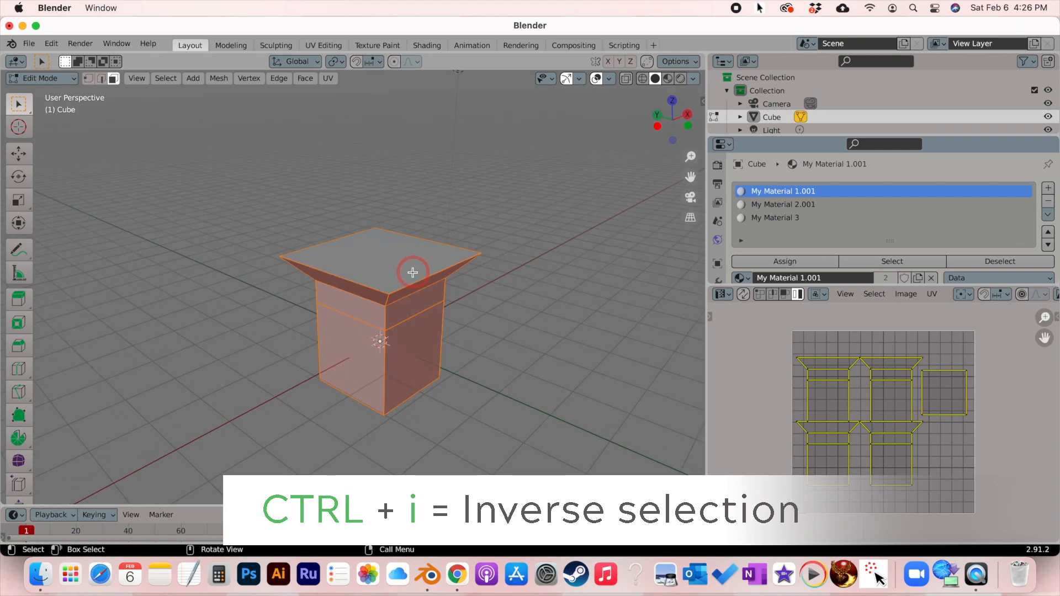
key("n")
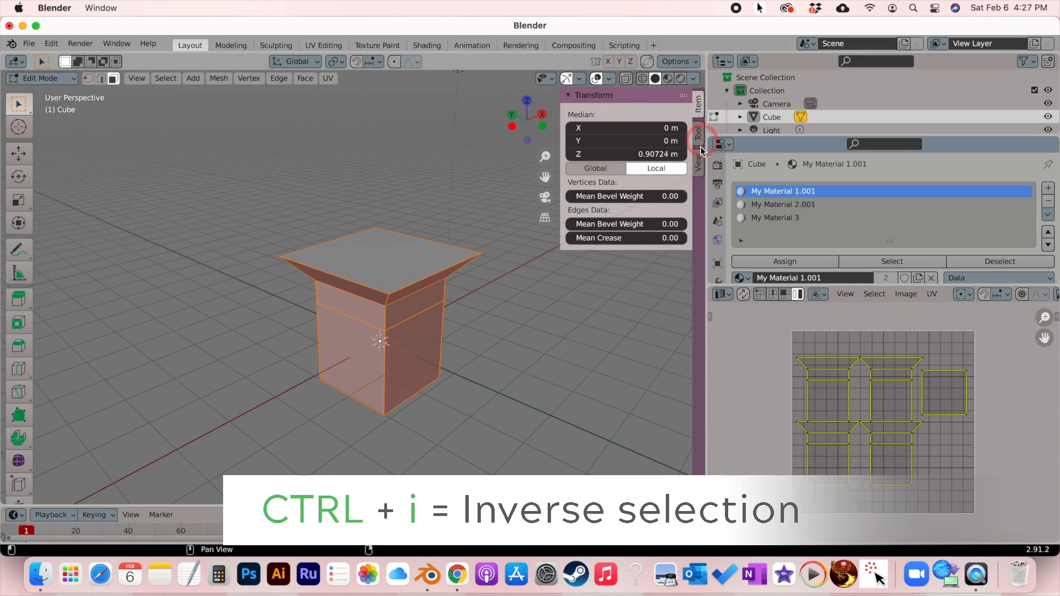
key("n")
scroll(412, 257, "down", 5)
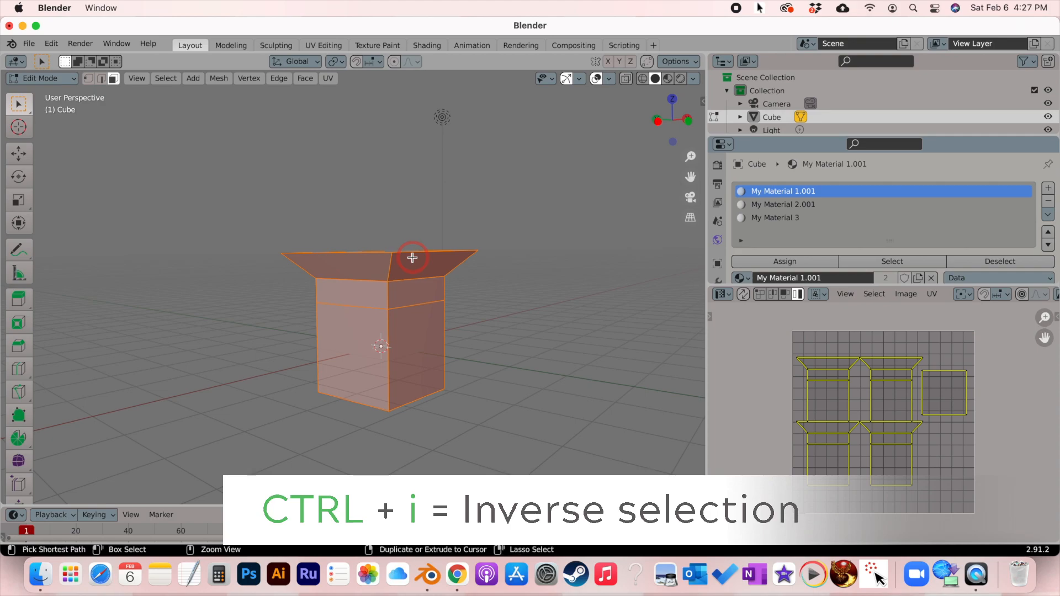
Step: Invert the selection repeatedly to switch between the top face and all the other faces
key("ctrl+i")
scroll(412, 258, "up", 4)
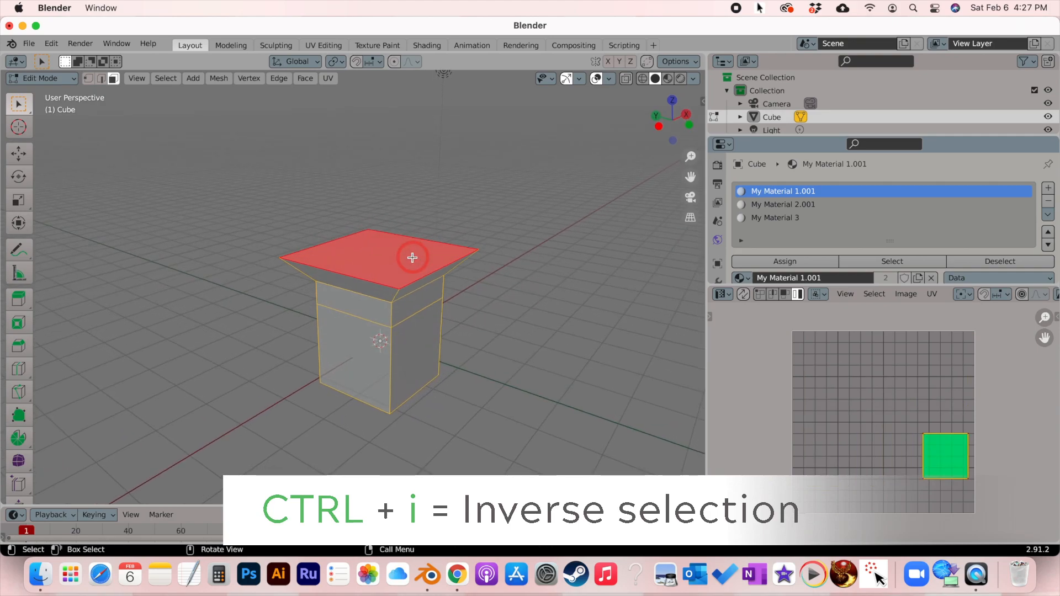
key("ctrl+i")
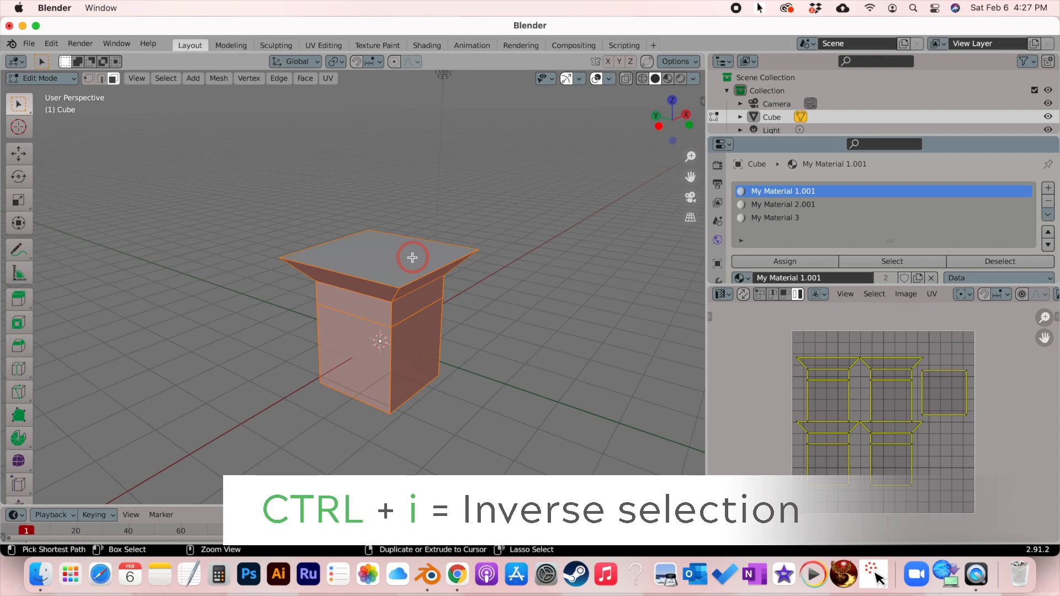
key("ctrl+i")
key("ctrl+i")
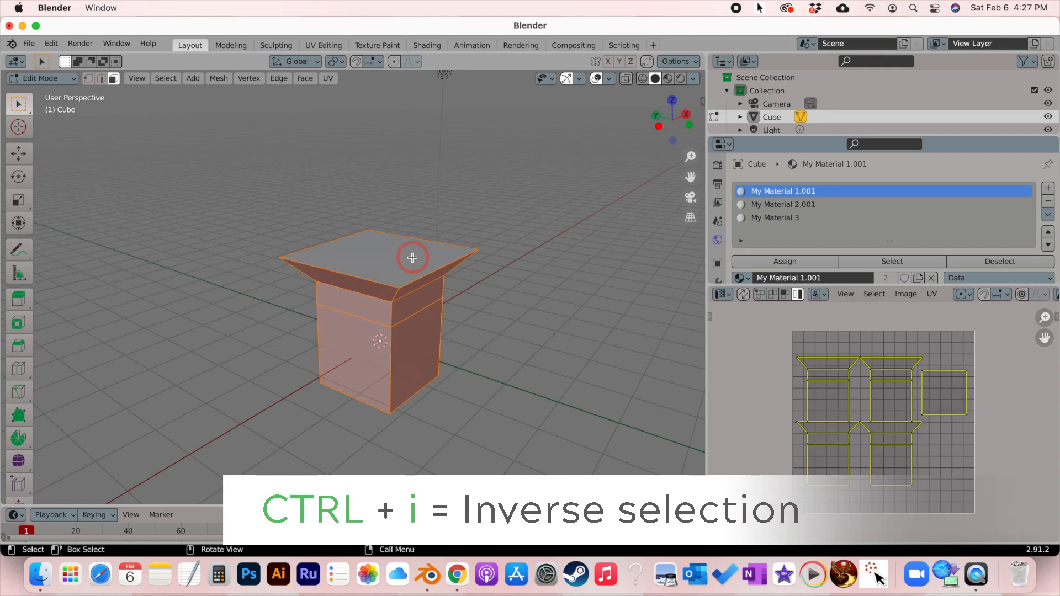
Step: Select all faces of the cube model
scroll(401, 263, "left", 3)
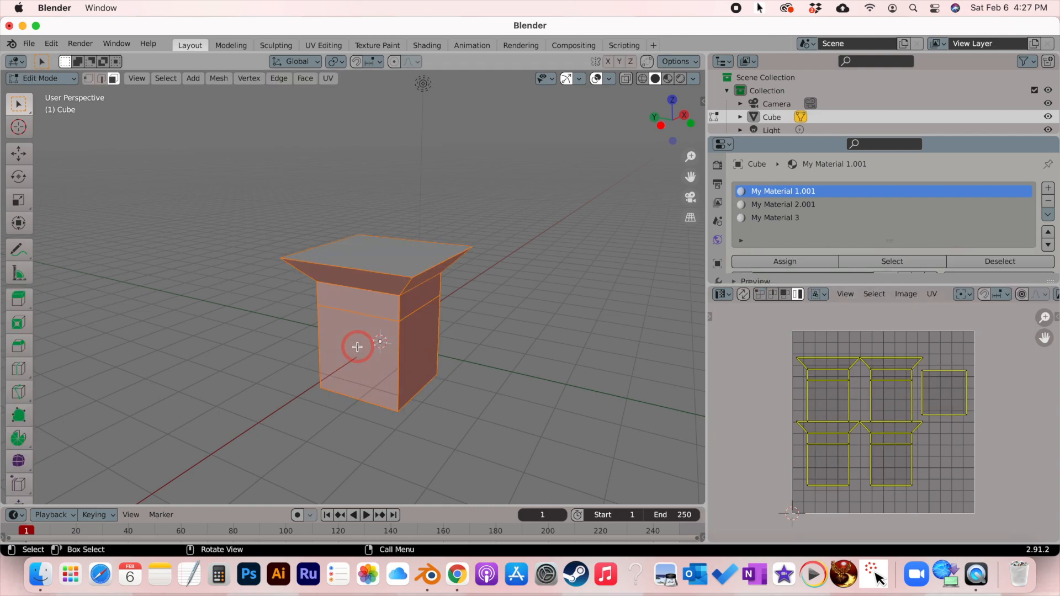
key("a")
key("a")
key("a")
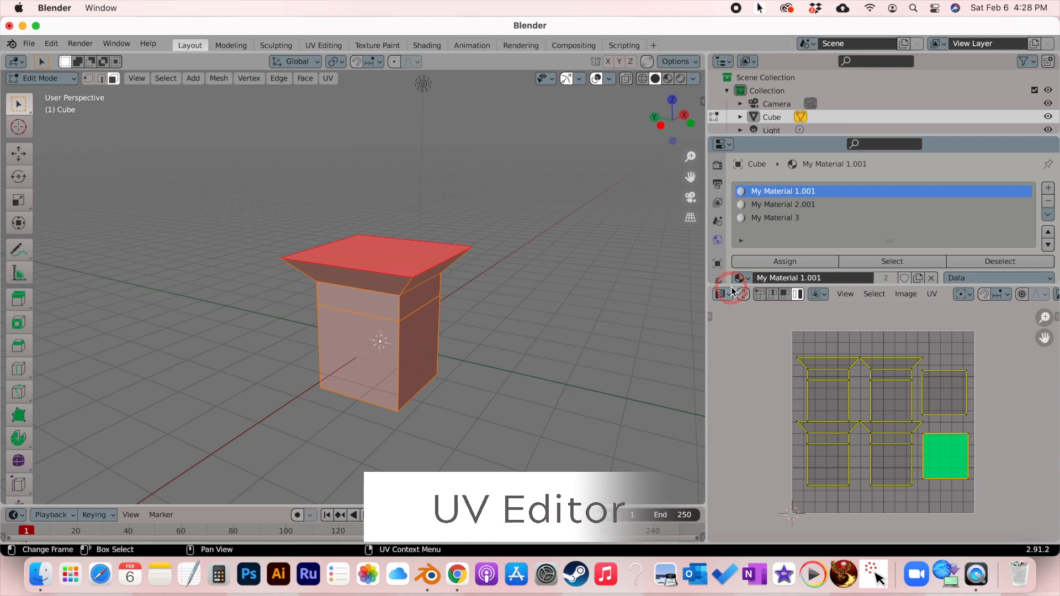
Step: Visit the UV Editing workspace and return to the Layout workspace with the cube model in Edit Mode
left_click(322, 45)
left_click(189, 45)
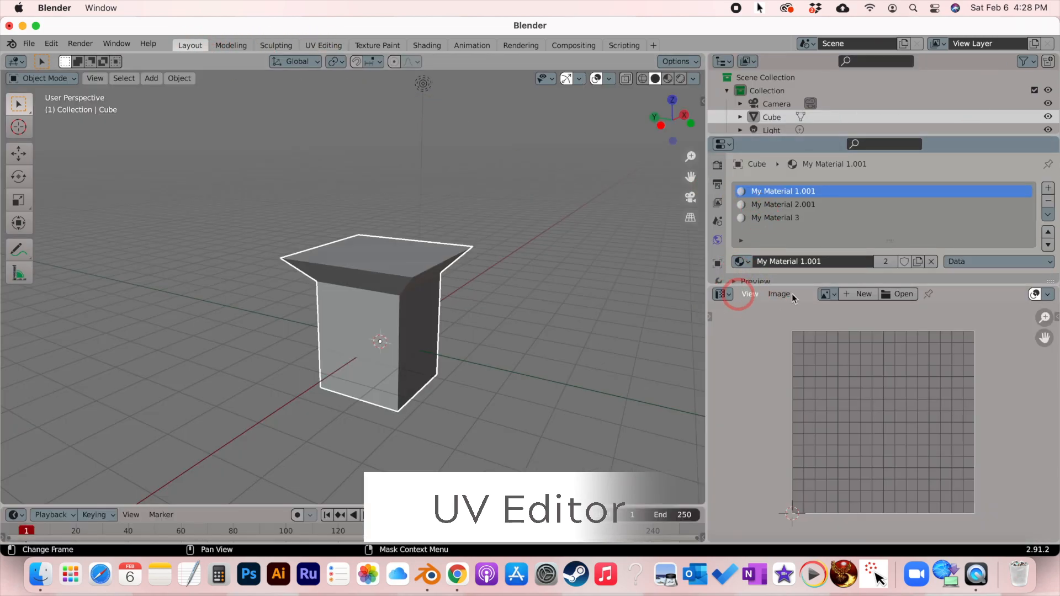
left_click(720, 295)
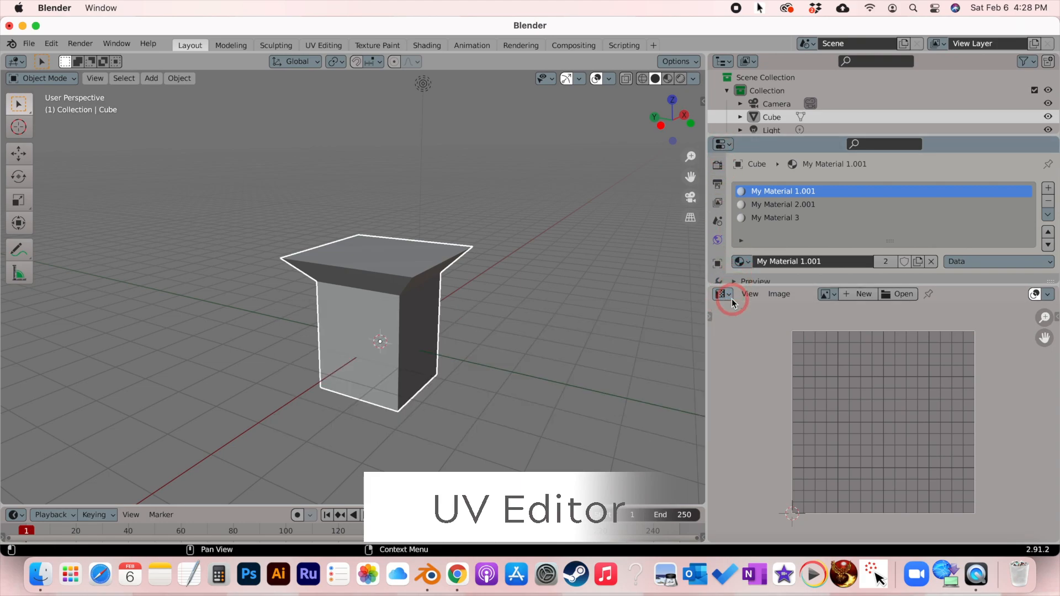
left_click(733, 303)
left_click(321, 360)
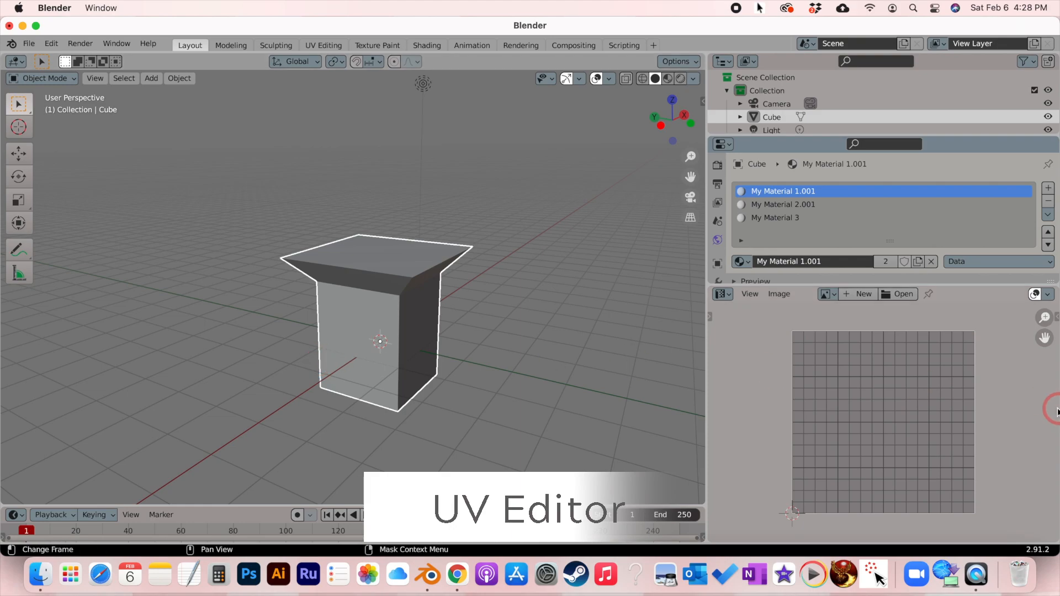
key("Tab")
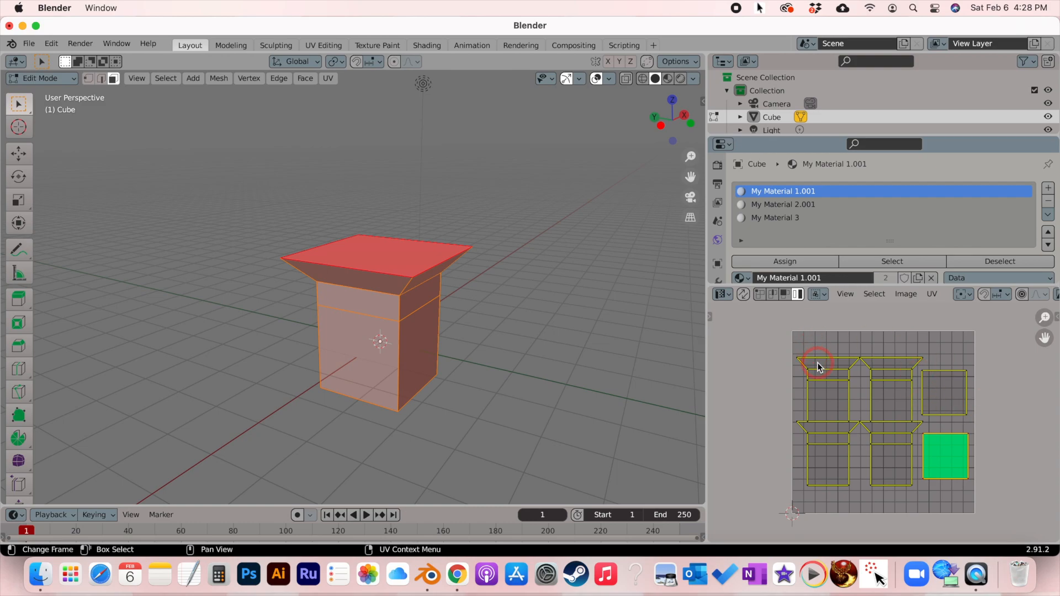
Step: Start a new image in the UV Editor and name it Object Texture Image 1
left_click(901, 297)
left_click(906, 304)
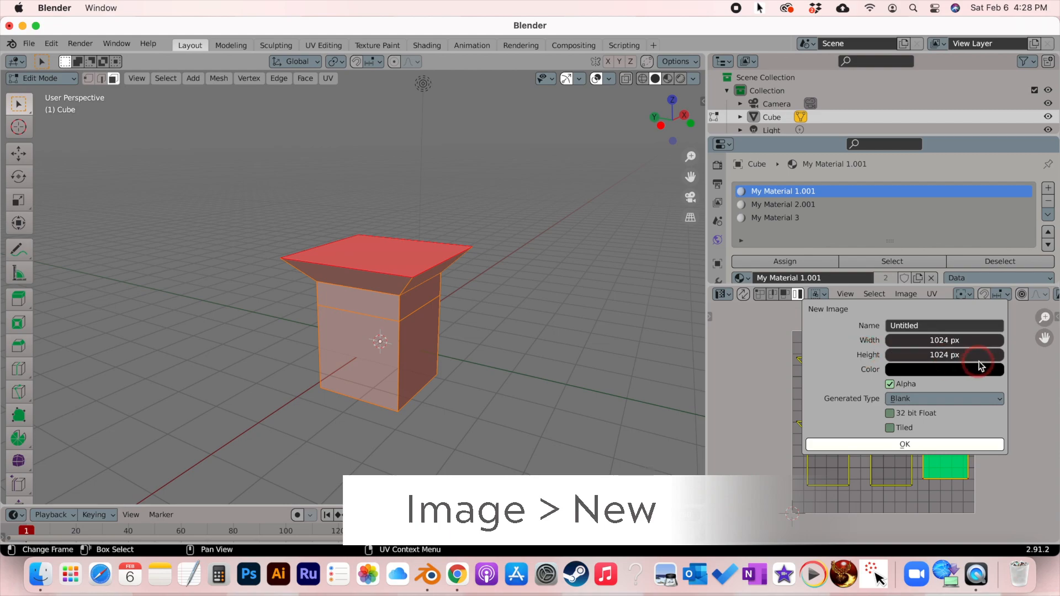
left_click(927, 327)
type("Object TE")
key("BackSpace")
type("exture")
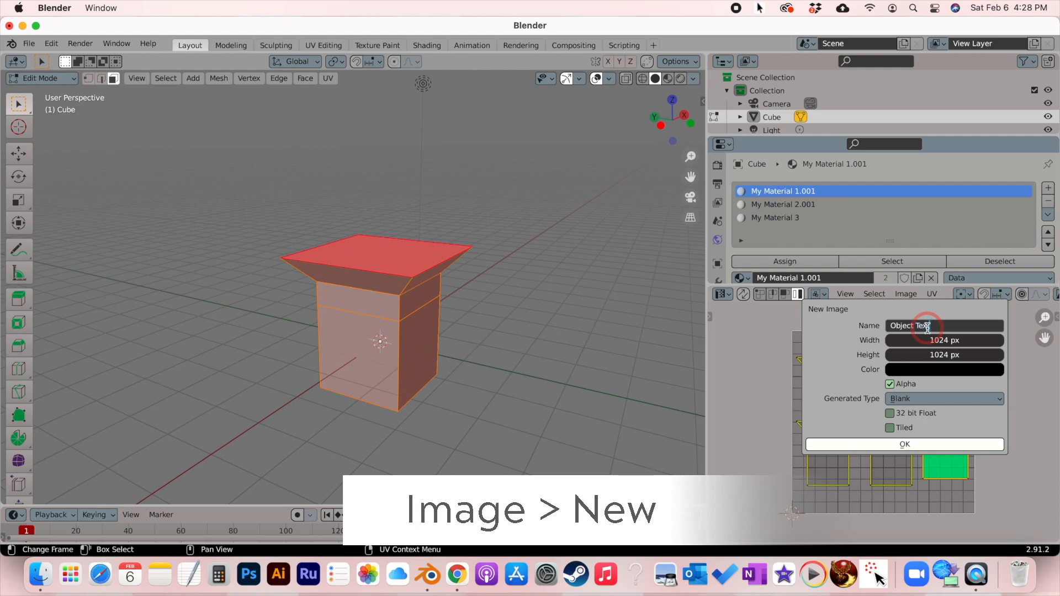
type(" Image 1")
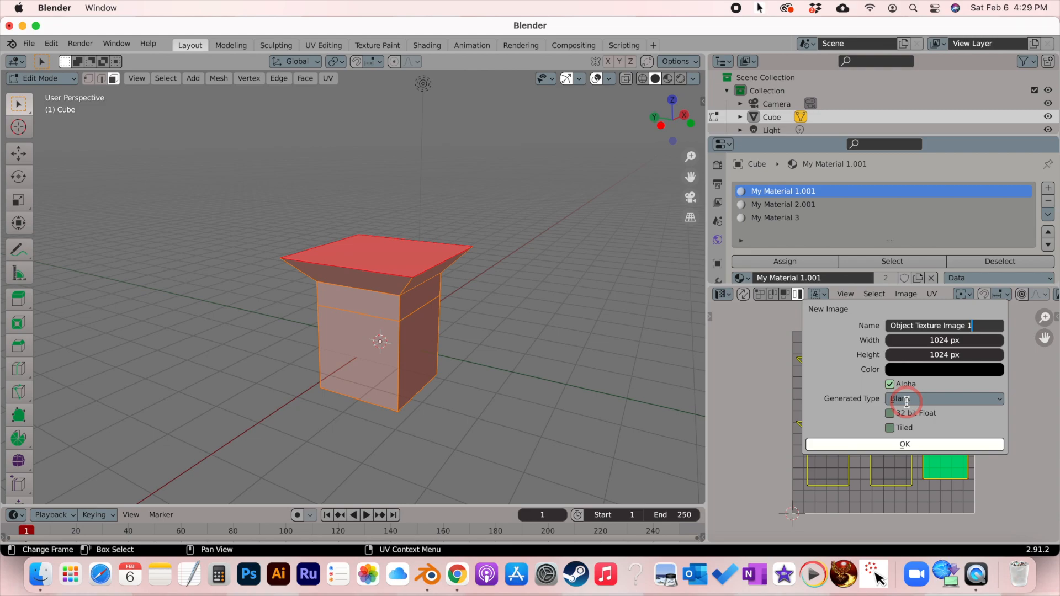
Step: Turn off alpha for the new image, set its fill color to white and create it
left_click(890, 384)
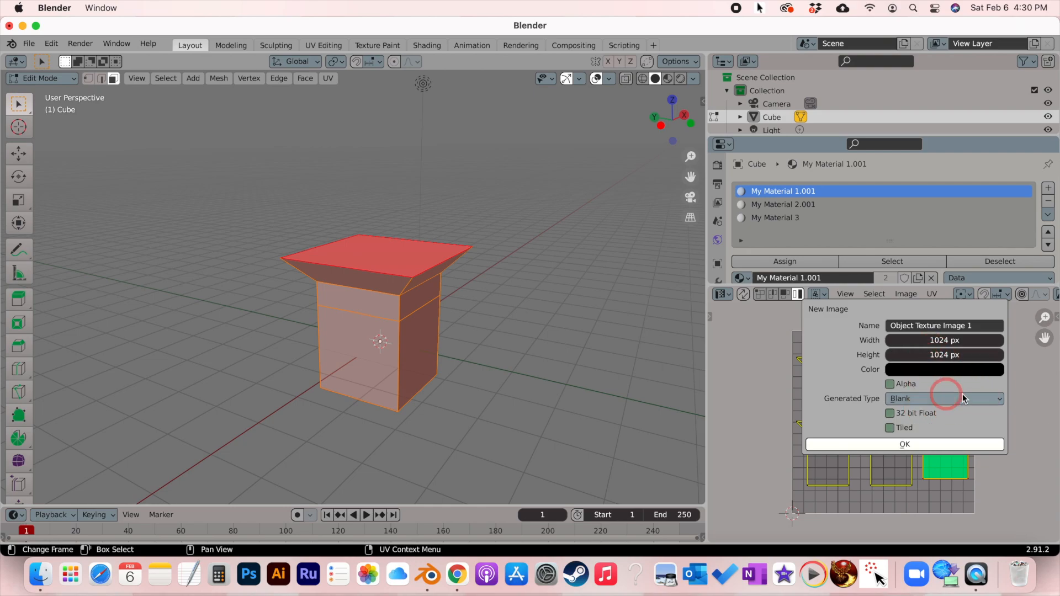
left_click(914, 370)
left_click(993, 182)
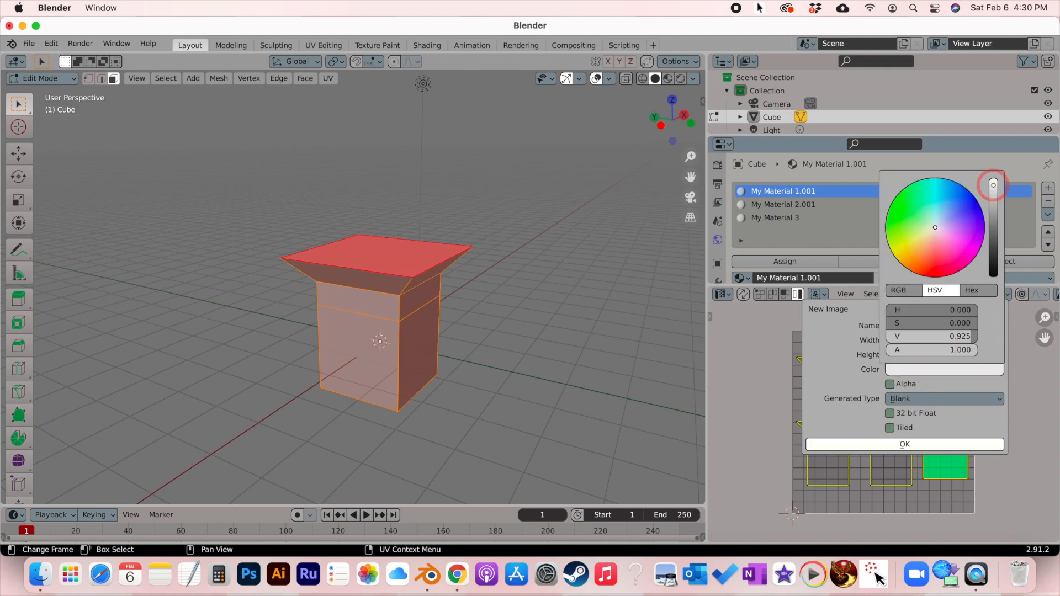
left_click(905, 451)
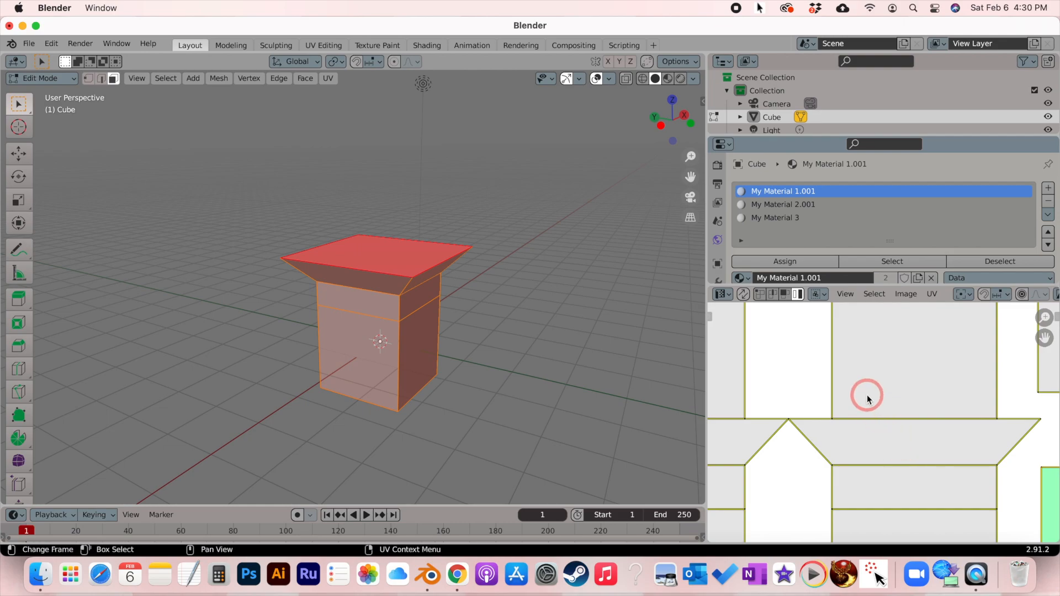
scroll(867, 395, "down", 2, "ctrl")
scroll(867, 396, "down", 4, "ctrl")
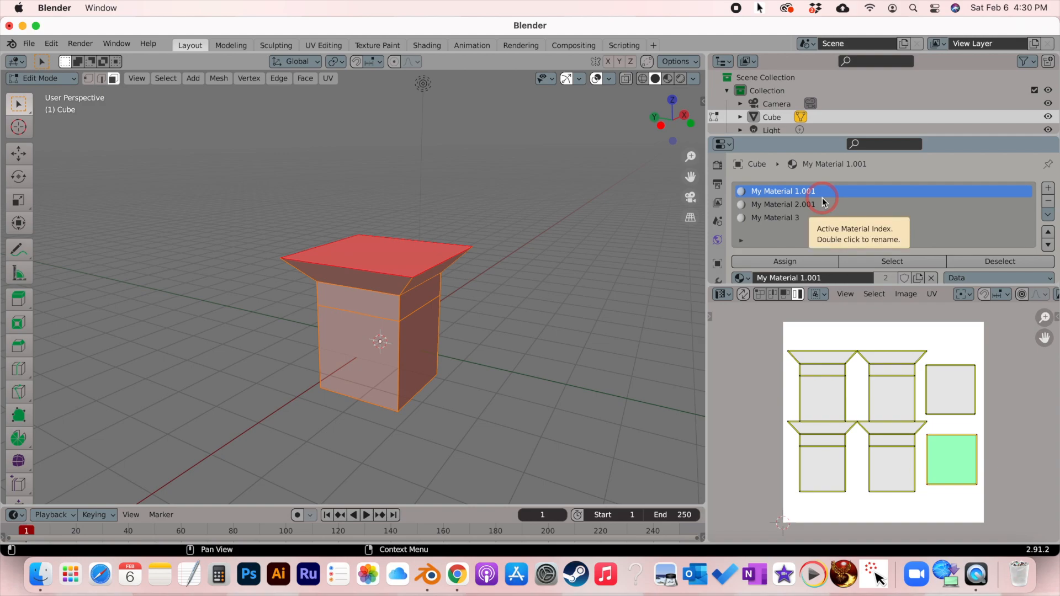
Step: Set the Base Color of My Material 1.001 to an Image Texture
scroll(823, 202, "down", 3)
scroll(823, 201, "down", 8)
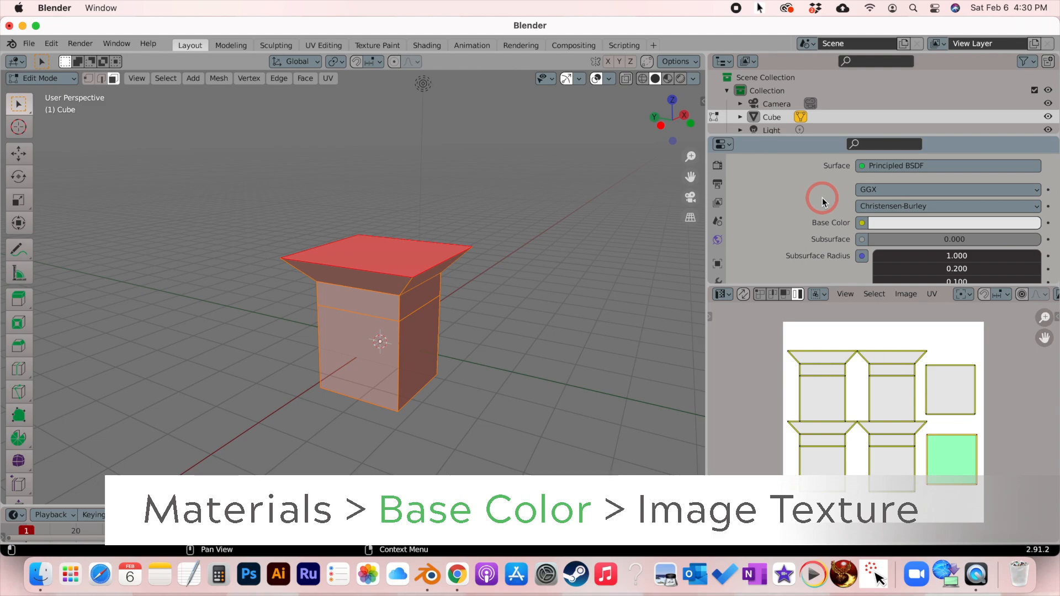
left_click(863, 225)
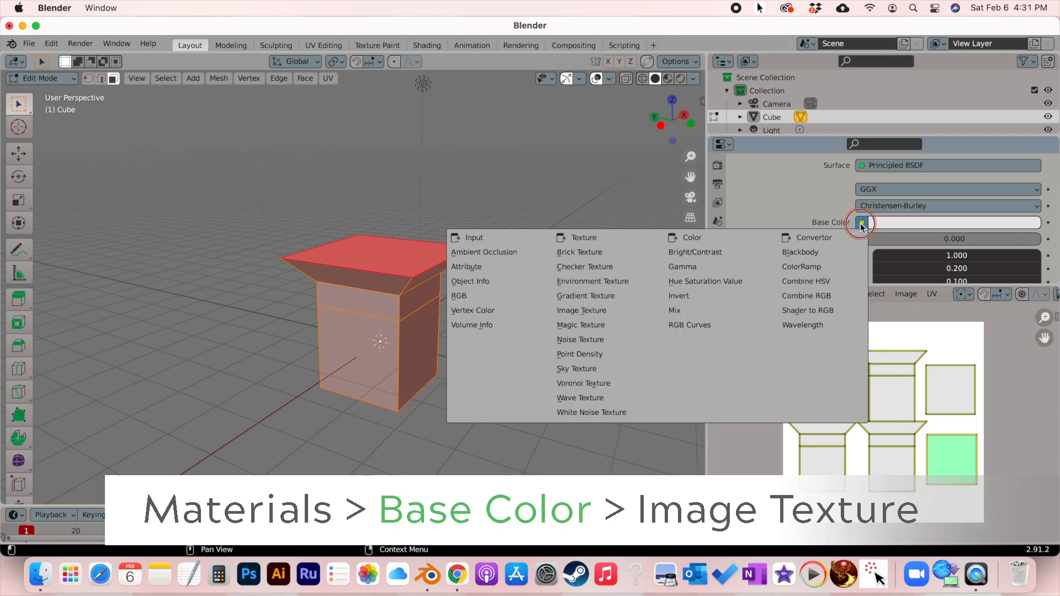
left_click(658, 310)
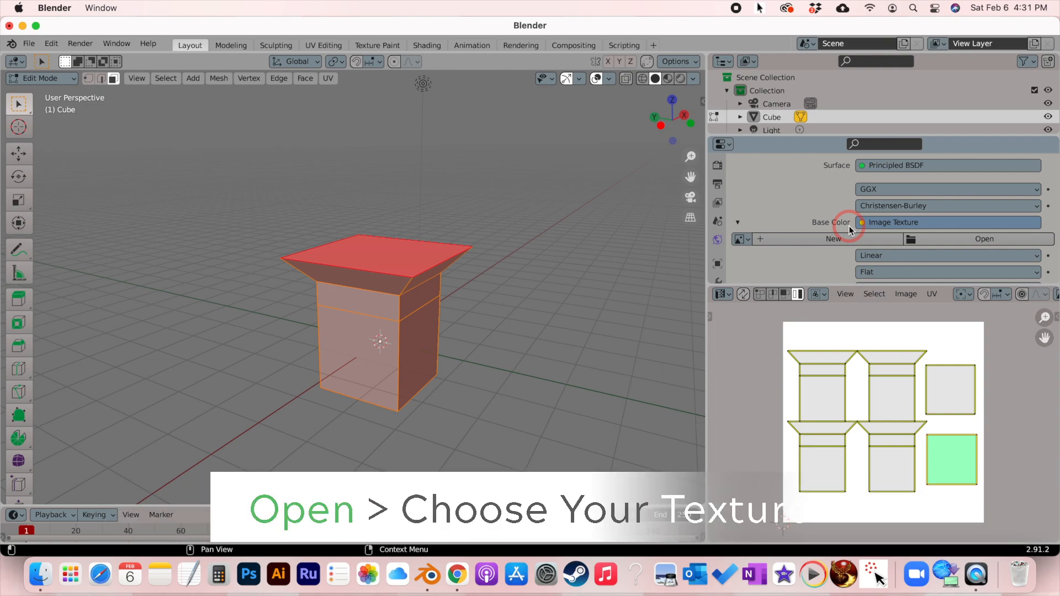
Step: Load Old wood planks.jpg from the Desktop as the image for the Base Color texture
left_click(928, 236)
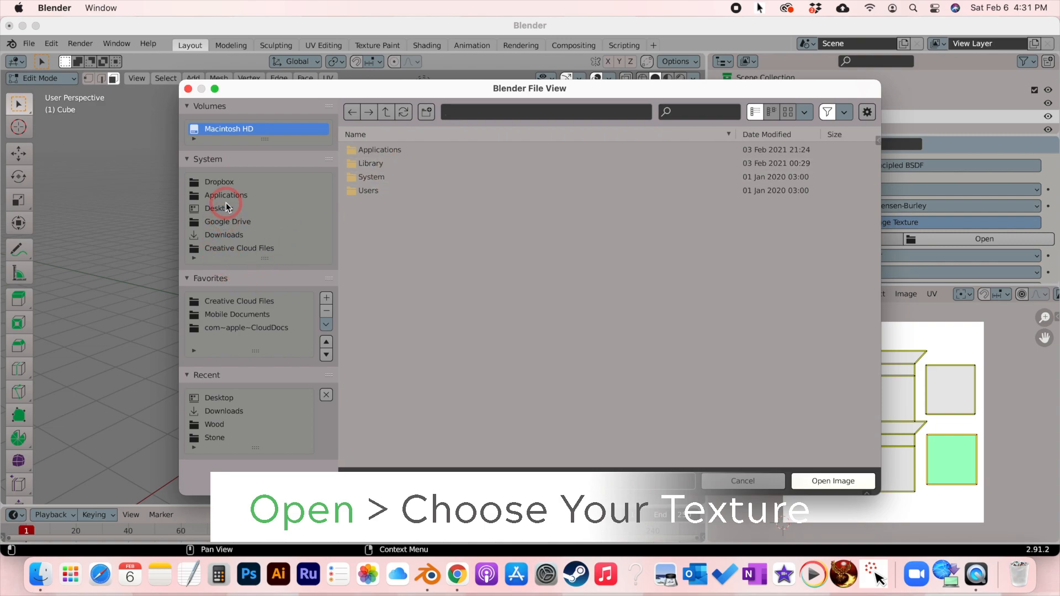
left_click(221, 209)
left_click(442, 164)
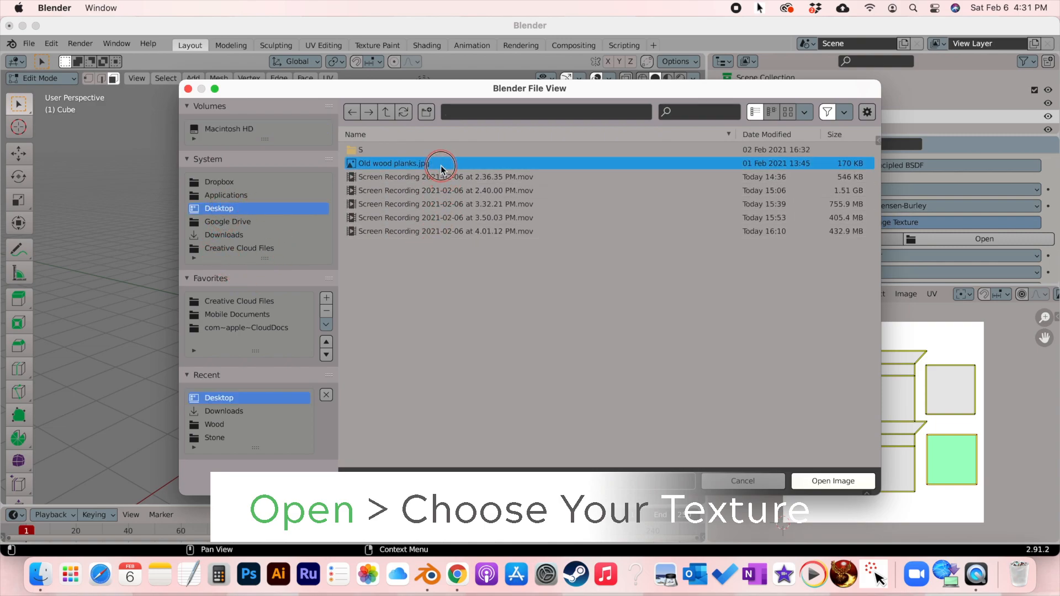
left_click(834, 482)
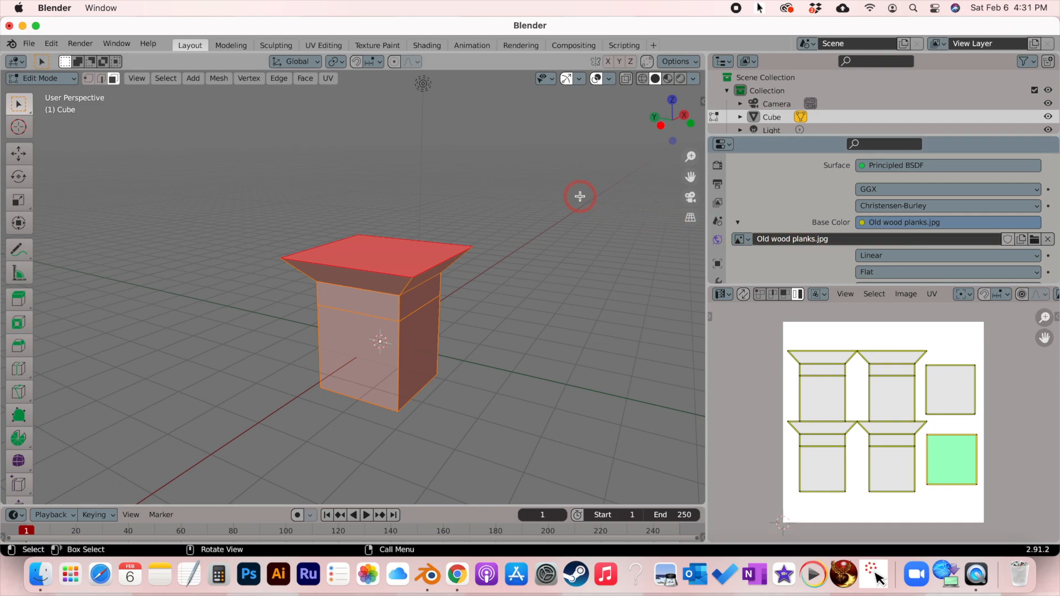
Step: Display the viewport in Material Preview shading, enlarge the material properties area and deselect all of the cube's faces
scroll(586, 122, "down", 1)
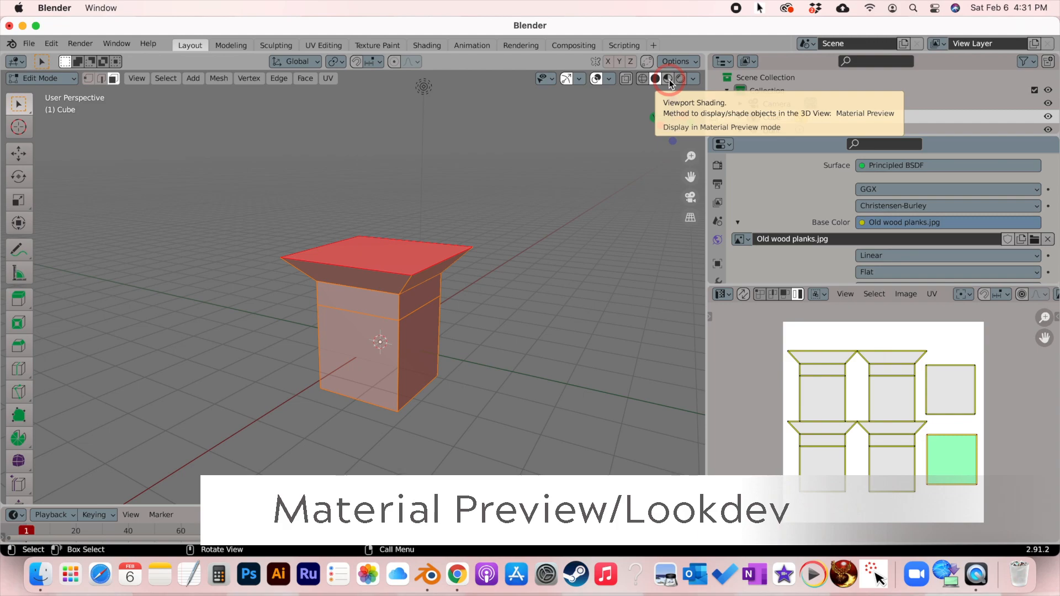
left_click(669, 79)
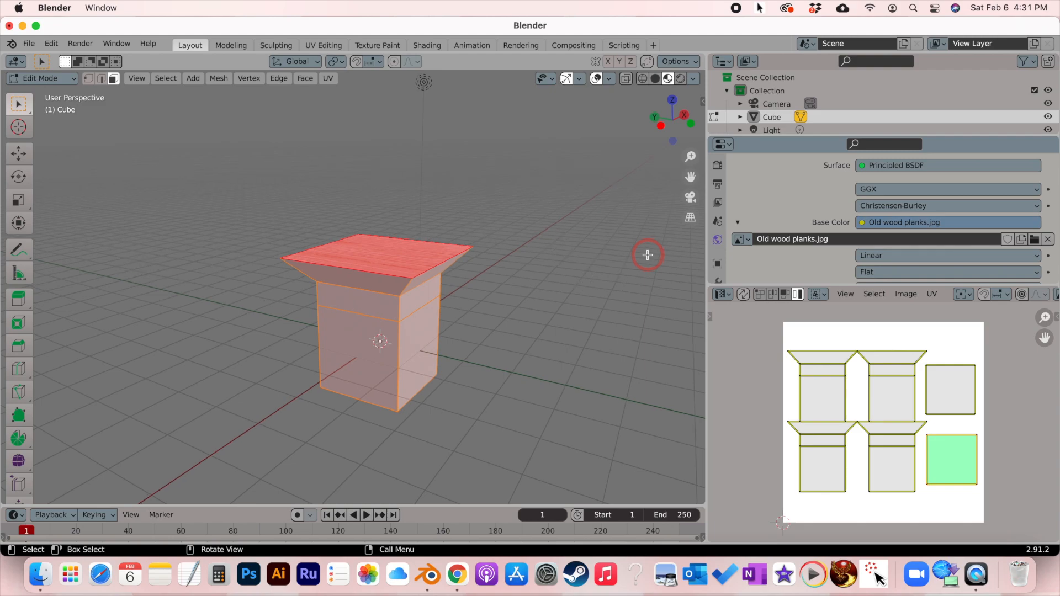
left_click_drag(746, 287, 724, 307)
middle_click_drag(424, 281, 424, 267)
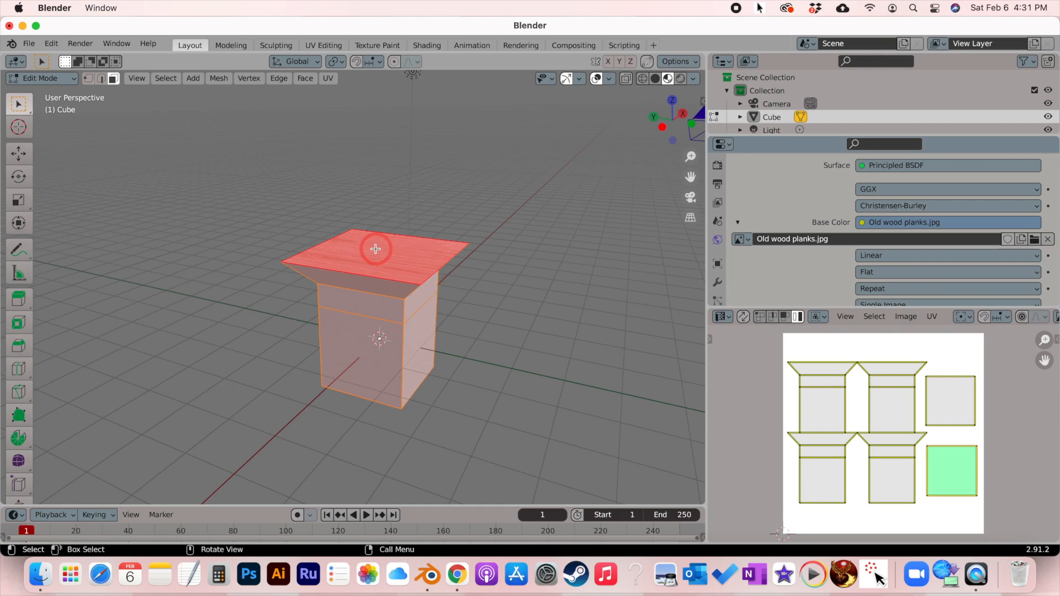
key("alt+a")
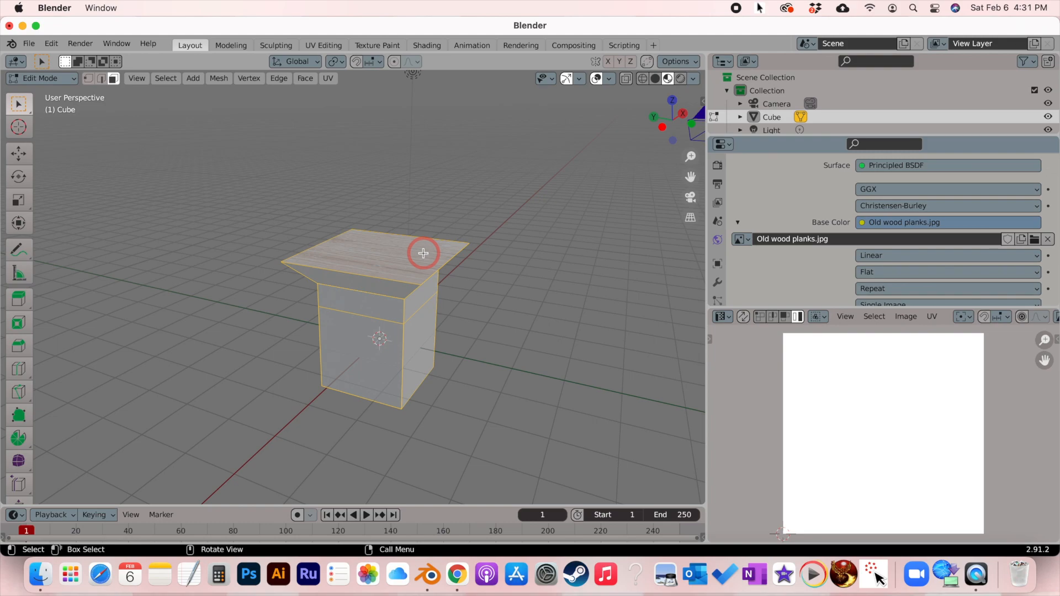
Step: Set the Base Color of My Material 2.001 to an Image Texture
scroll(712, 246, "down", 4)
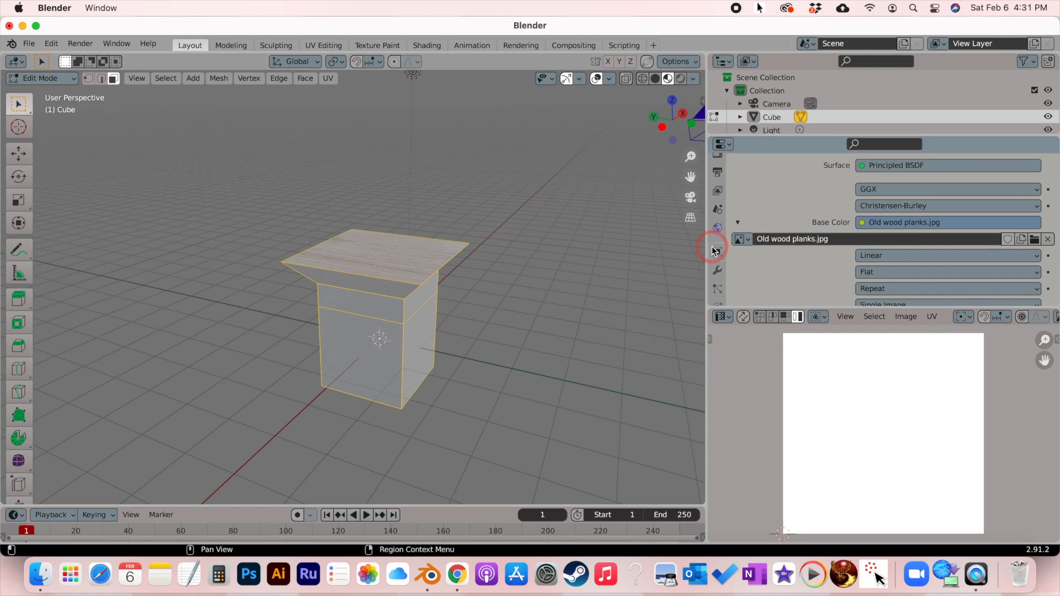
scroll(829, 247, "up", 8)
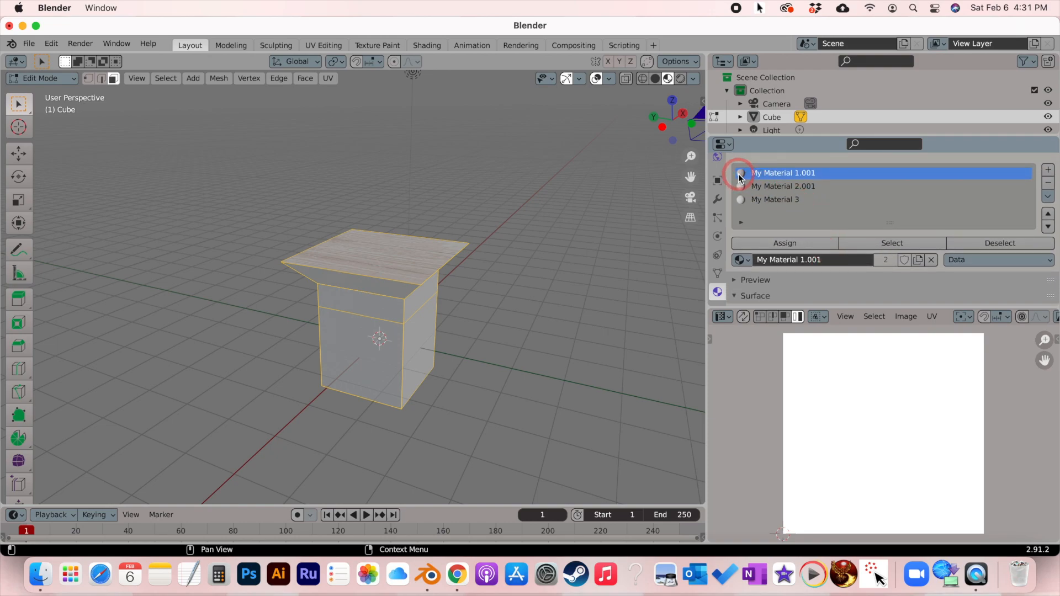
scroll(843, 266, "down", 5)
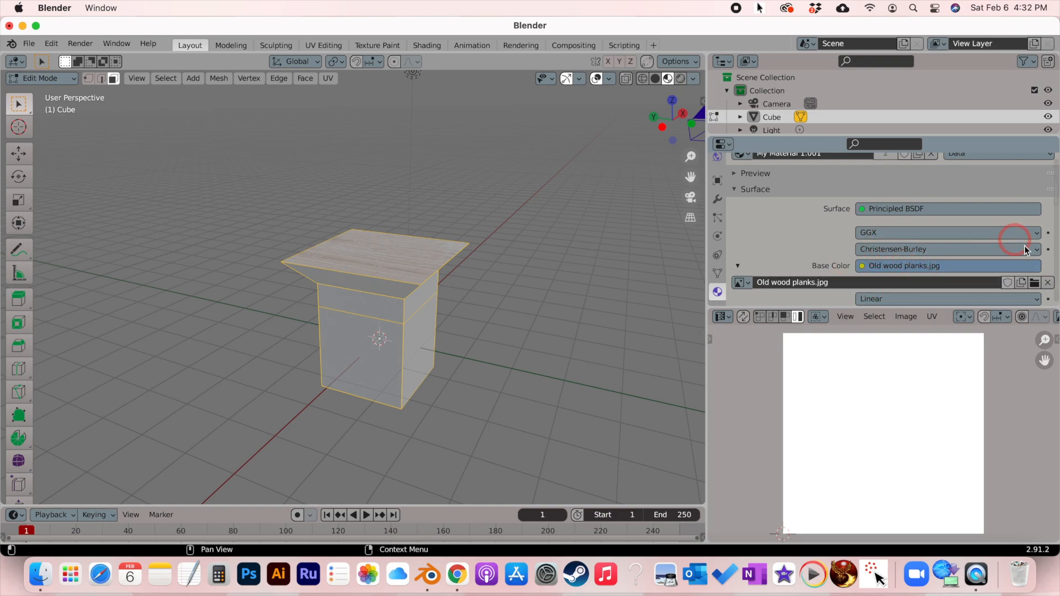
scroll(829, 236, "up", 6)
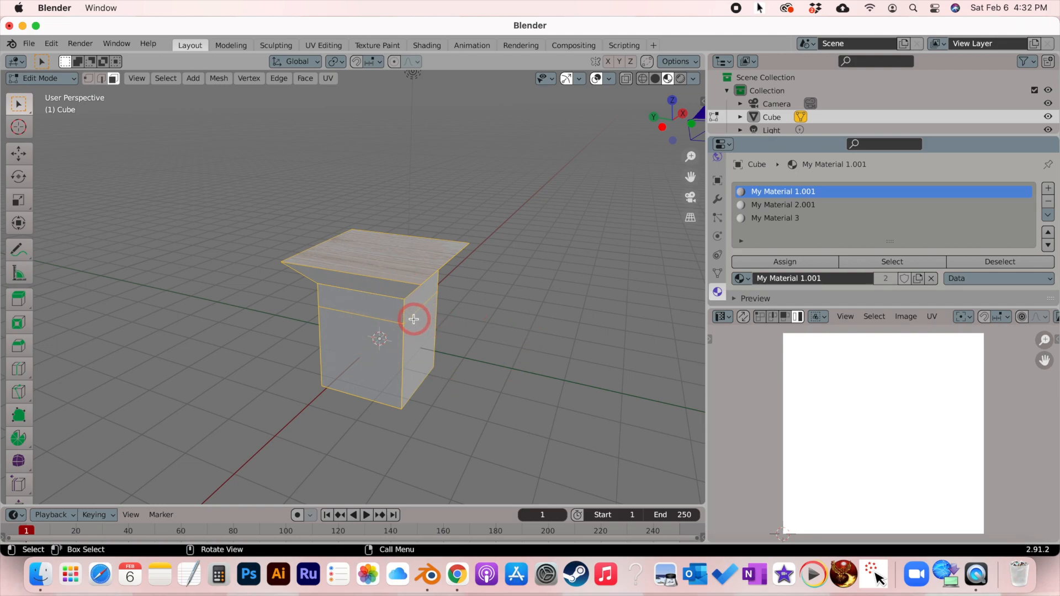
left_click(787, 206)
scroll(840, 304, "down", 5)
scroll(840, 303, "down", 5)
scroll(857, 232, "up", 1)
left_click(865, 189)
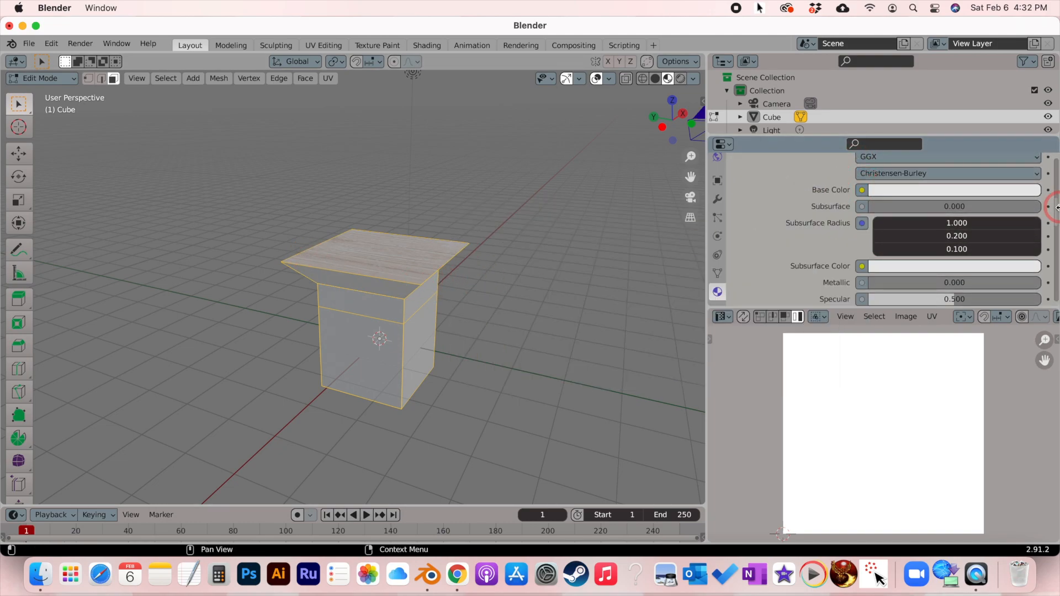
left_click(861, 193)
left_click(582, 278)
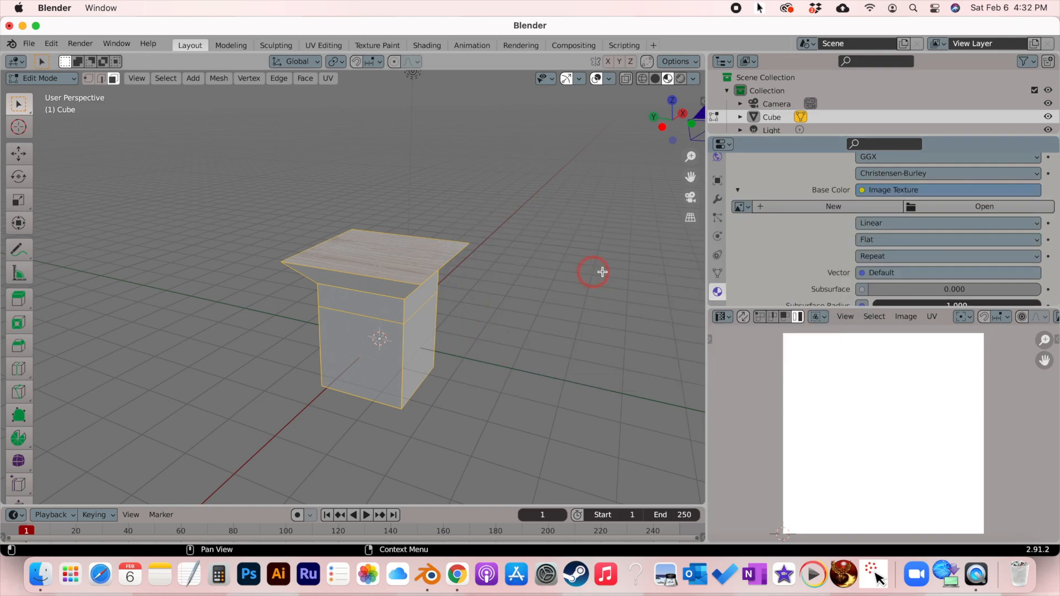
Step: Load Old wood planks.jpg from the Desktop as the Base Color image of My Material 2.001
left_click(1004, 206)
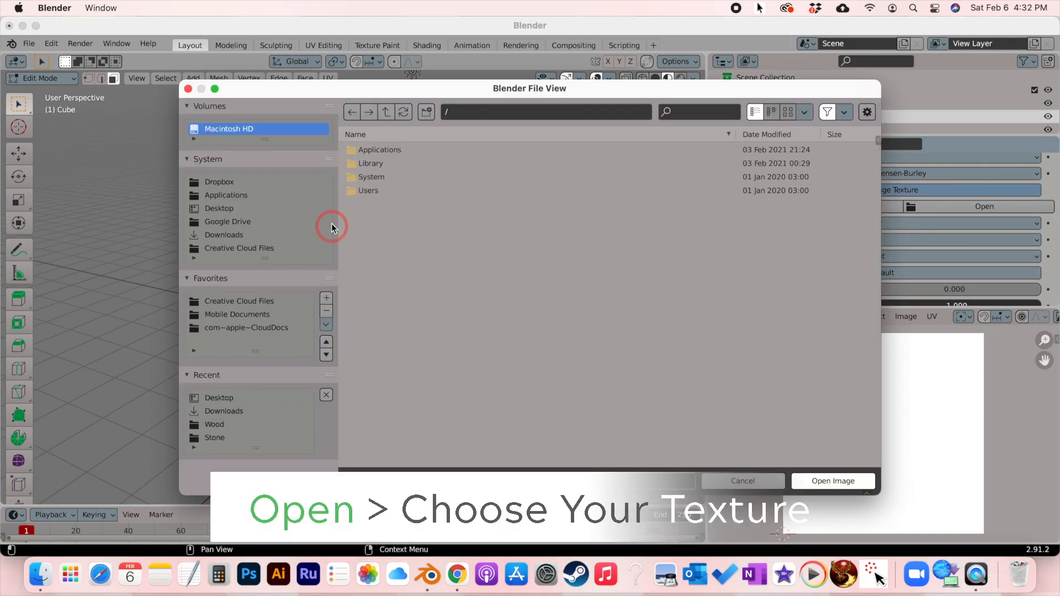
left_click(255, 209)
left_click(381, 163)
left_click(827, 481)
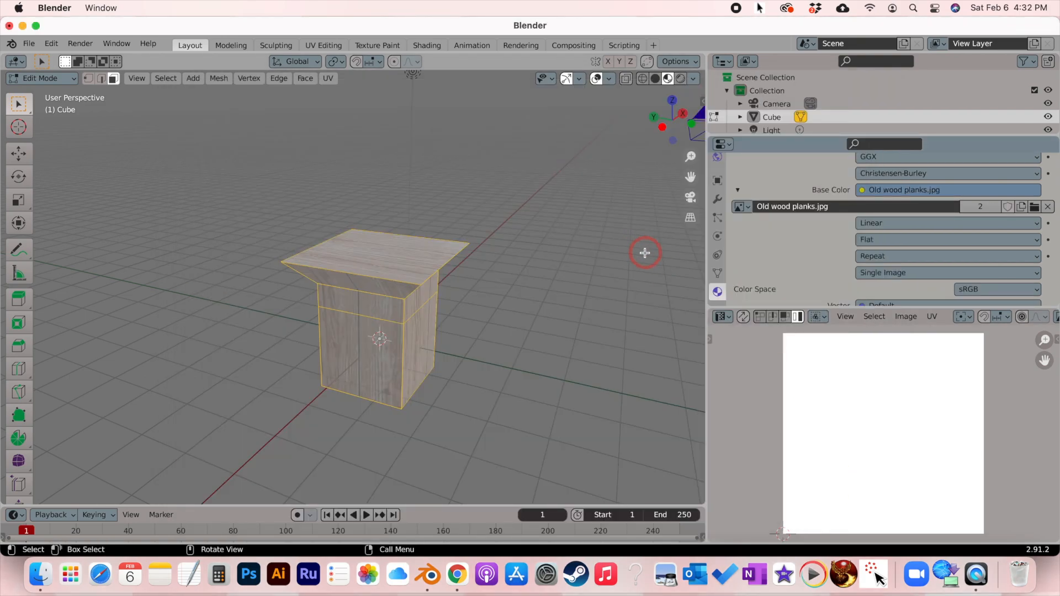
middle_click_drag(585, 304, 597, 291)
middle_click_drag(408, 280, 391, 299)
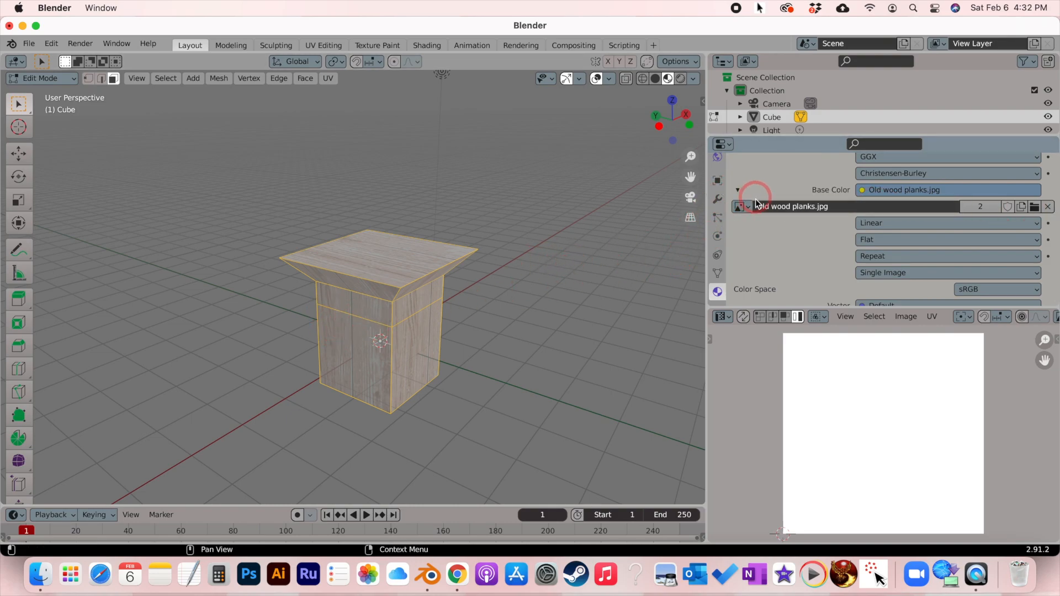
Step: Set the Base Color of My Material 3 to an Image Texture
scroll(747, 211, "up", 5)
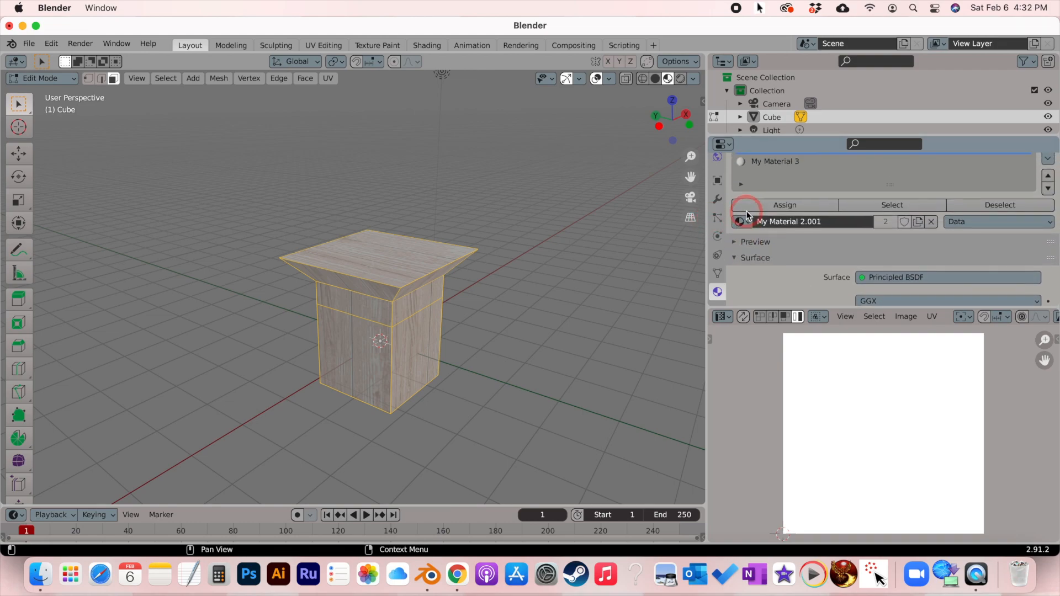
left_click(761, 163)
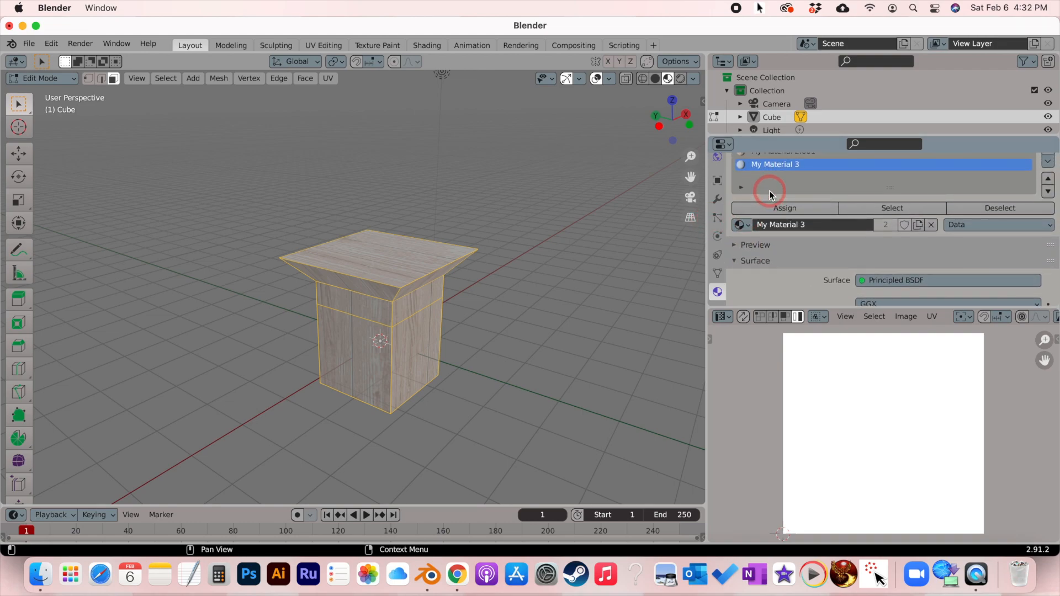
scroll(770, 190, "down", 1)
scroll(768, 192, "down", 4)
left_click(863, 231)
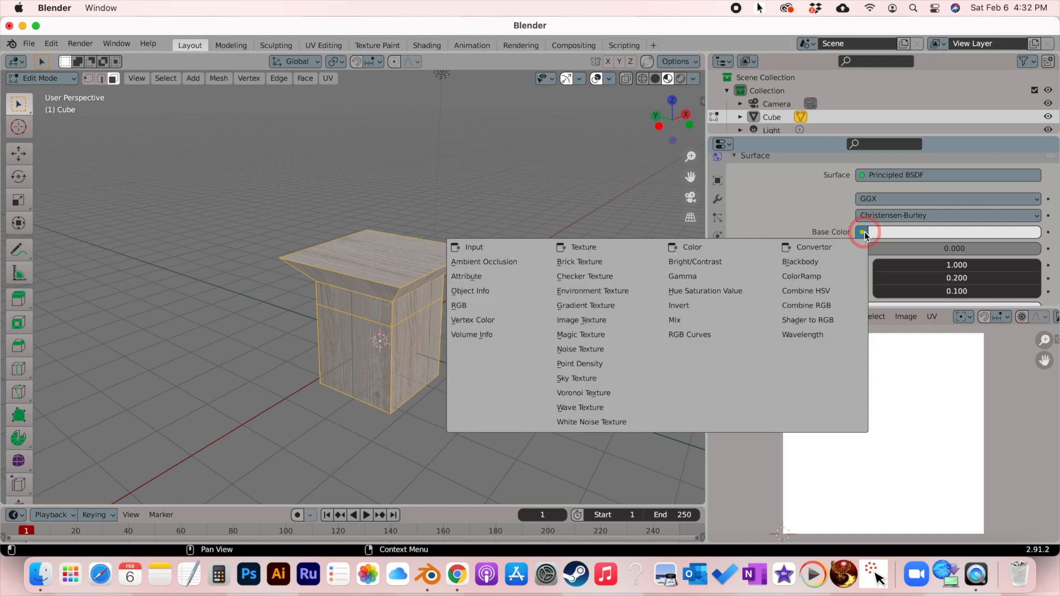
left_click(581, 320)
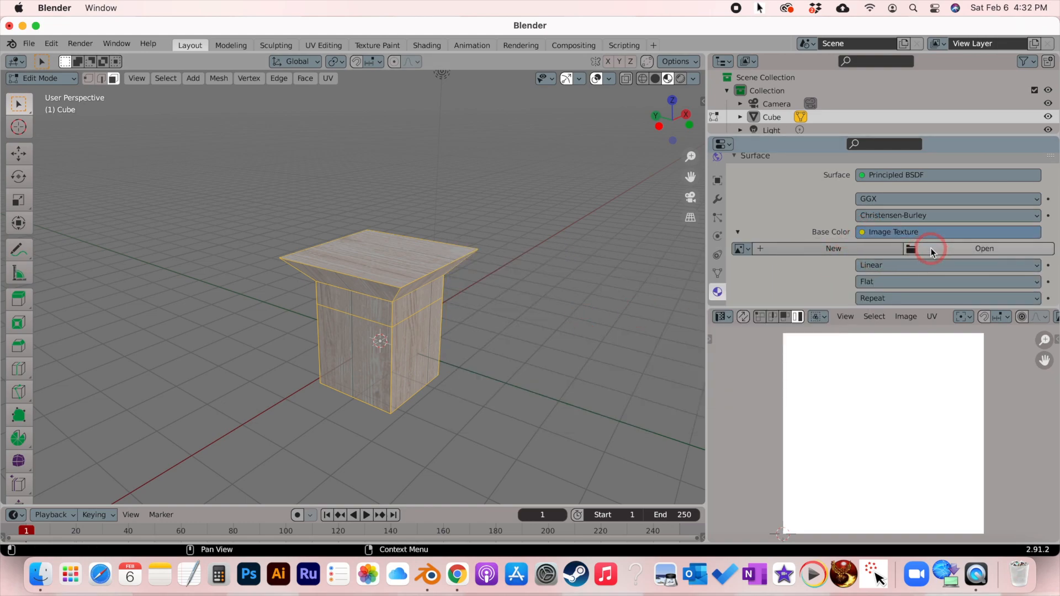
Step: Load Old wood planks.jpg from the Desktop as the Base Color image of My Material 3 and check the model's underside
left_click(984, 248)
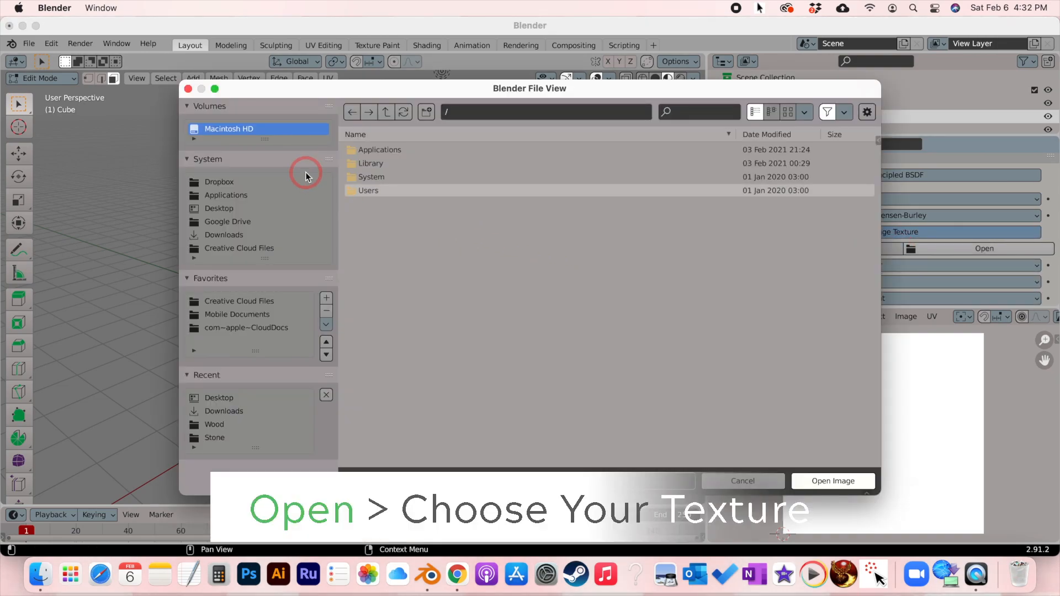
left_click(219, 208)
left_click(386, 163)
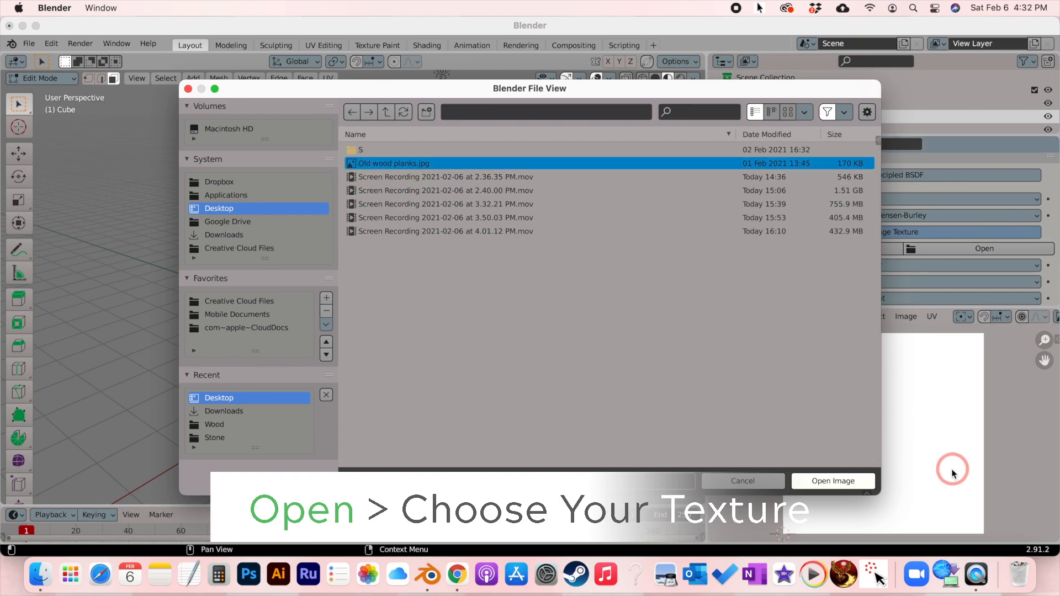
left_click(834, 481)
scroll(506, 344, "down", 10)
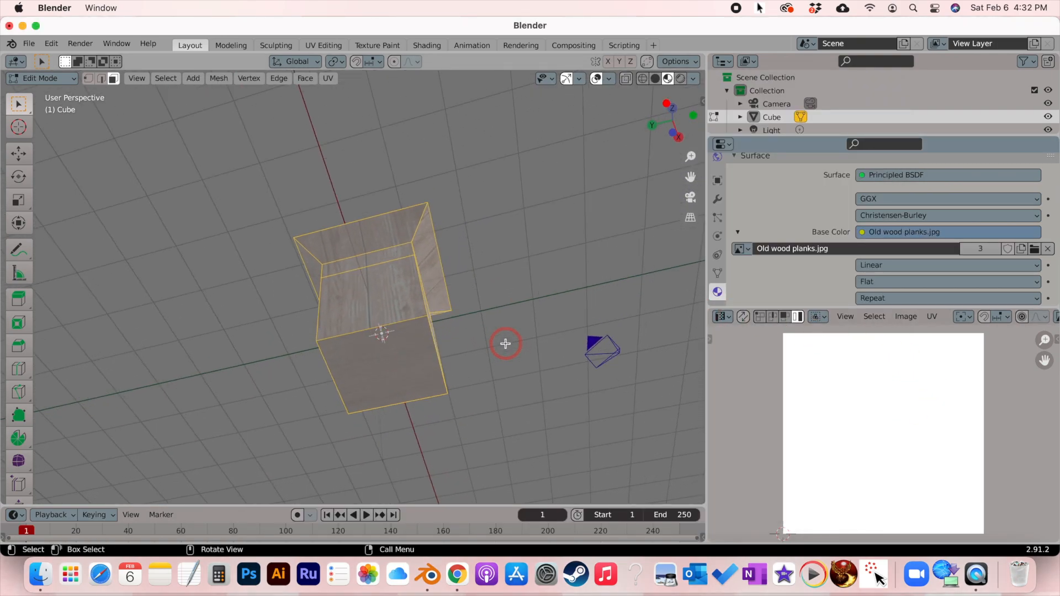
scroll(505, 343, "up", 10)
scroll(506, 343, "right", 3)
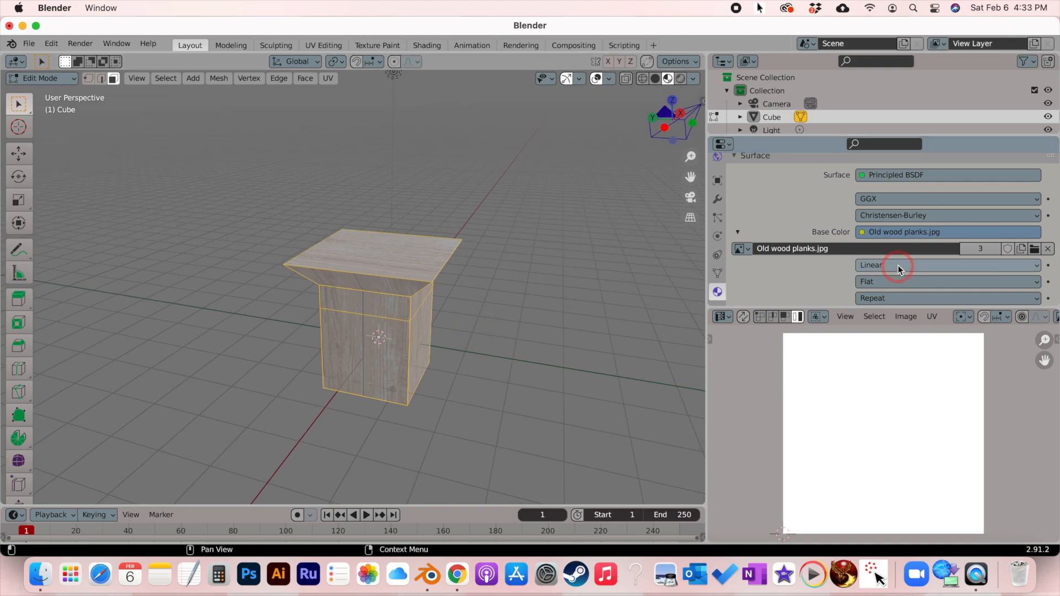
scroll(828, 224, "down", 1)
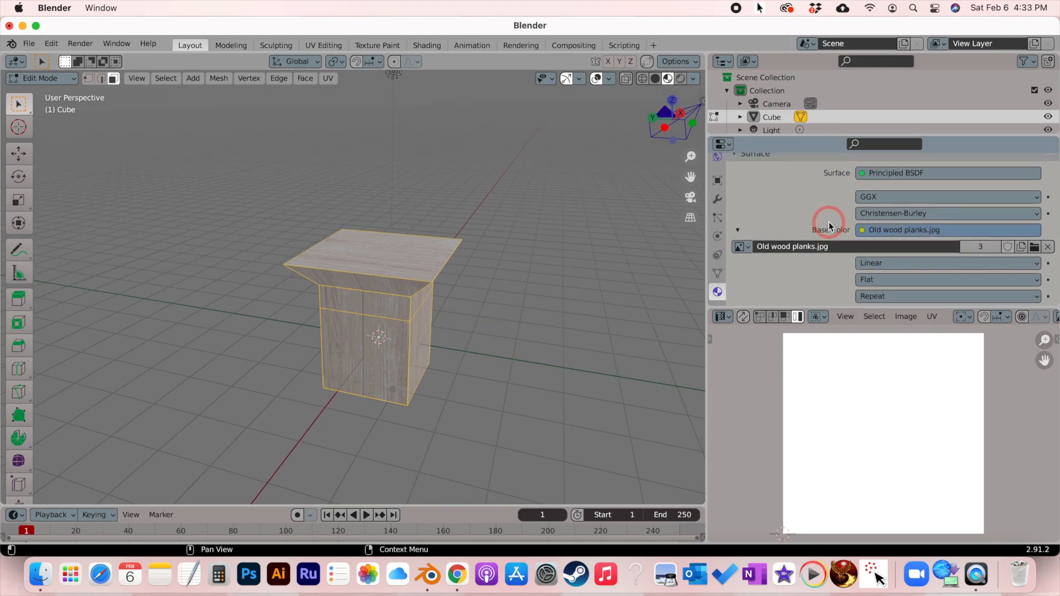
scroll(784, 221, "up", 5)
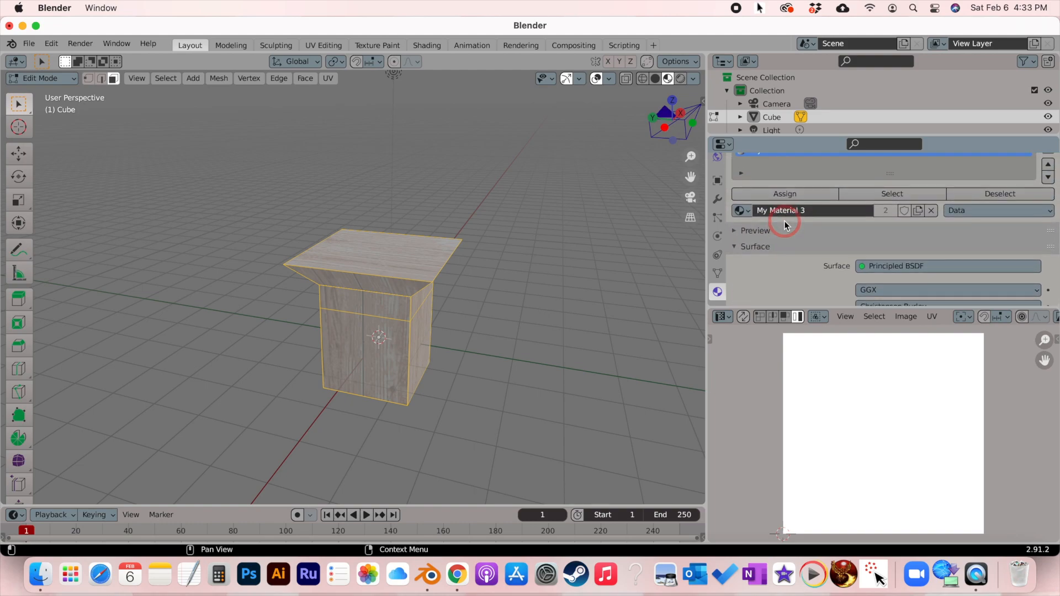
scroll(784, 221, "up", 3)
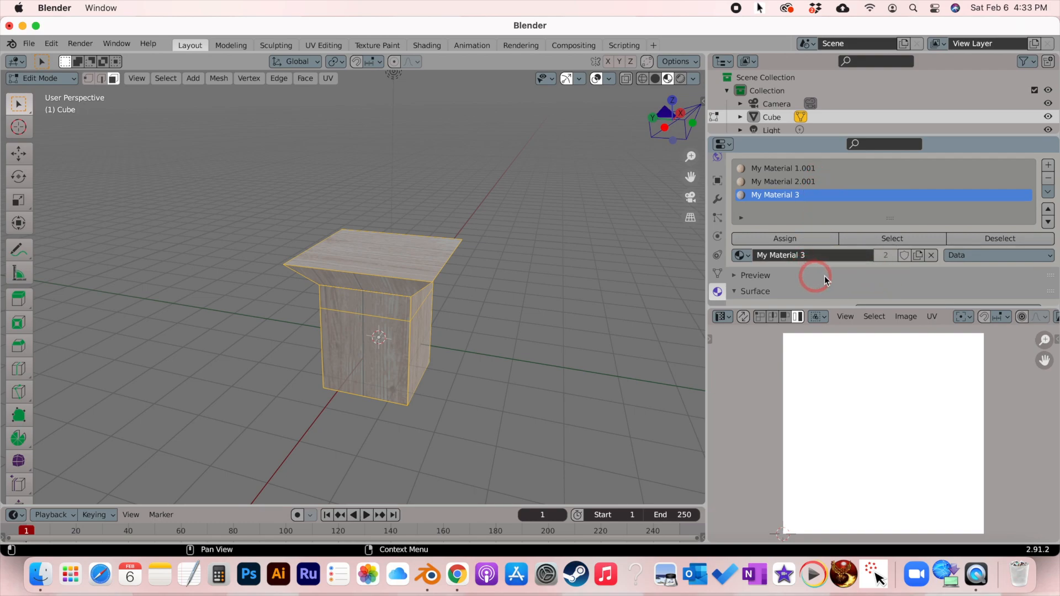
scroll(833, 279, "down", 3)
scroll(833, 277, "down", 3)
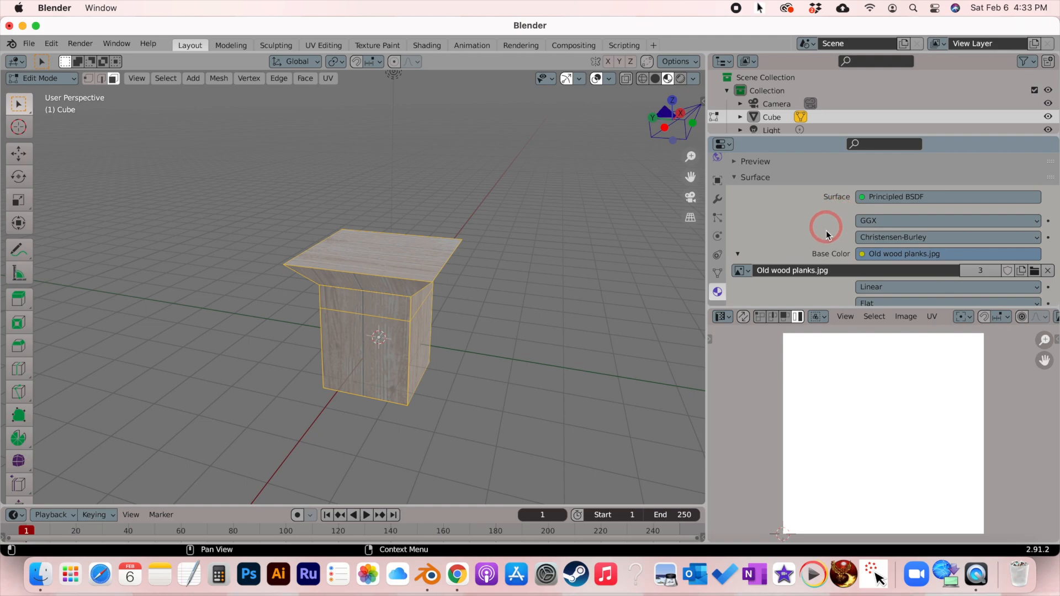
scroll(827, 216, "up", 6)
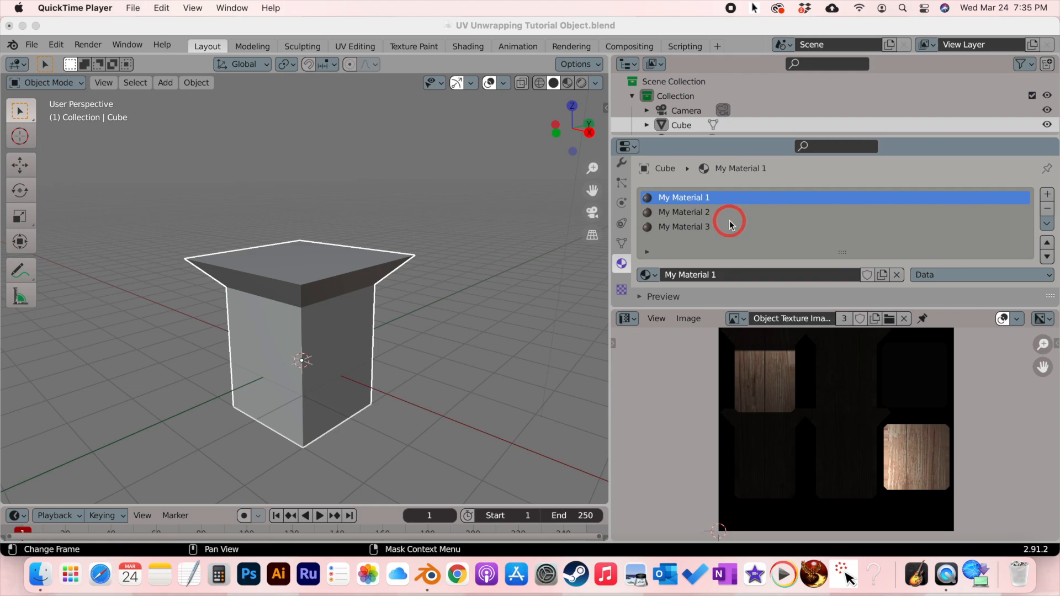
Step: Put the cube in Edit Mode and display it in Material Preview shading to inspect its wood texture from several sides
left_click(341, 287)
key("Tab")
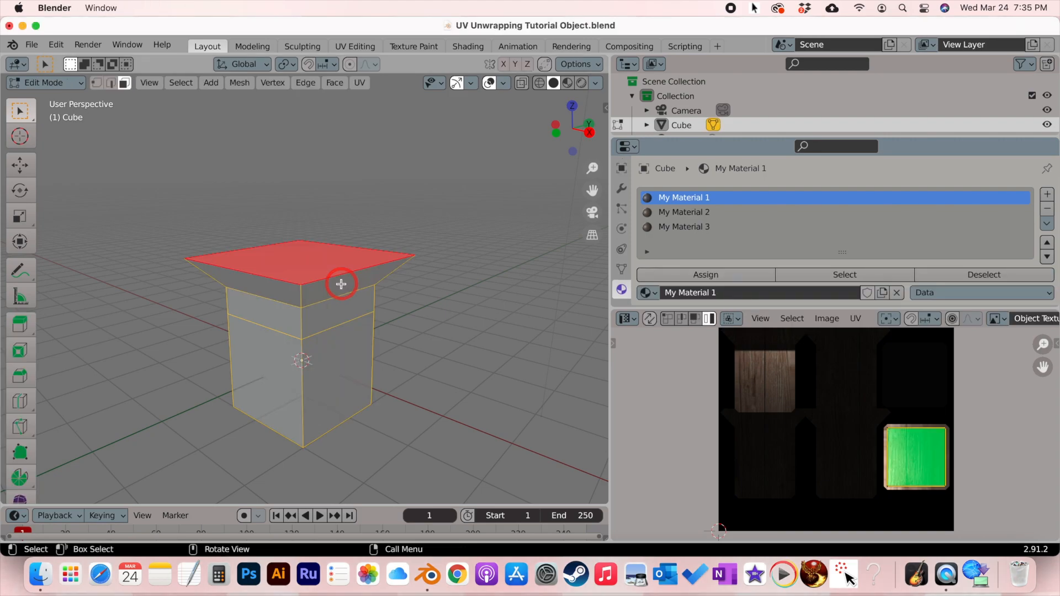
left_click(566, 85)
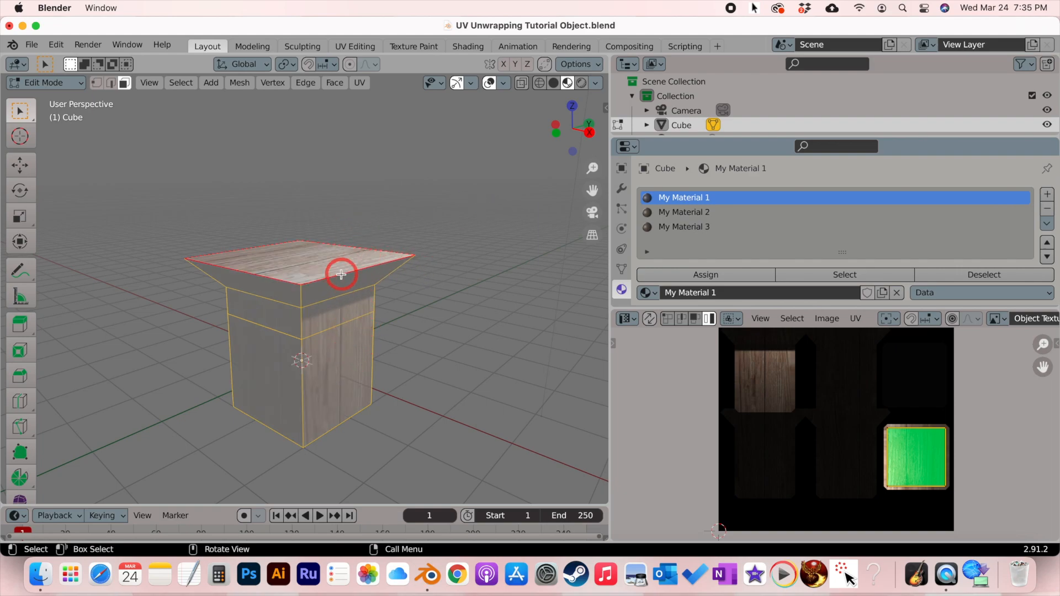
scroll(366, 384, "down", 5)
scroll(366, 385, "up", 10)
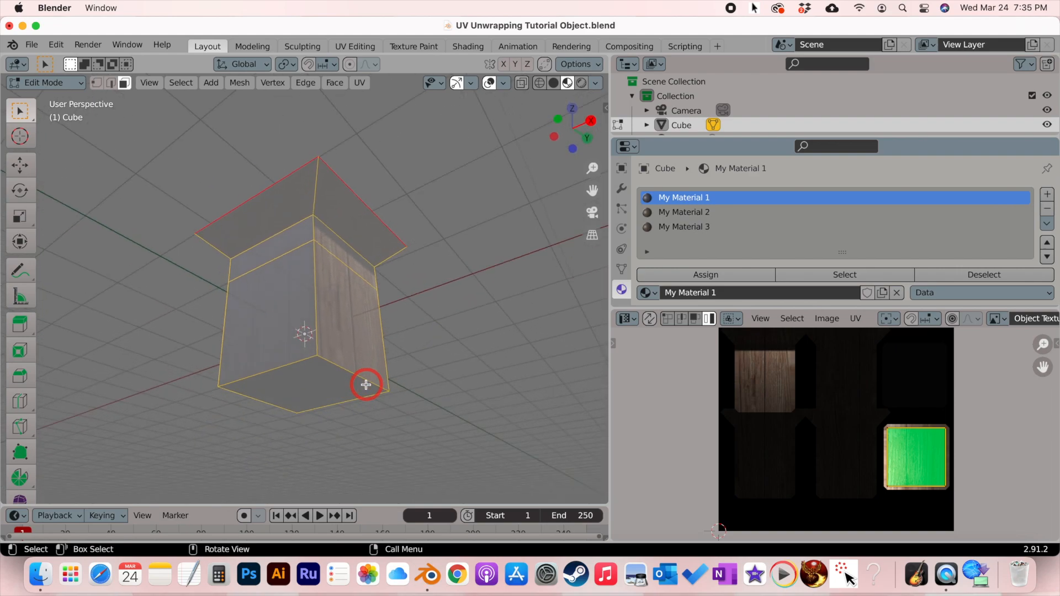
scroll(366, 385, "down", 5)
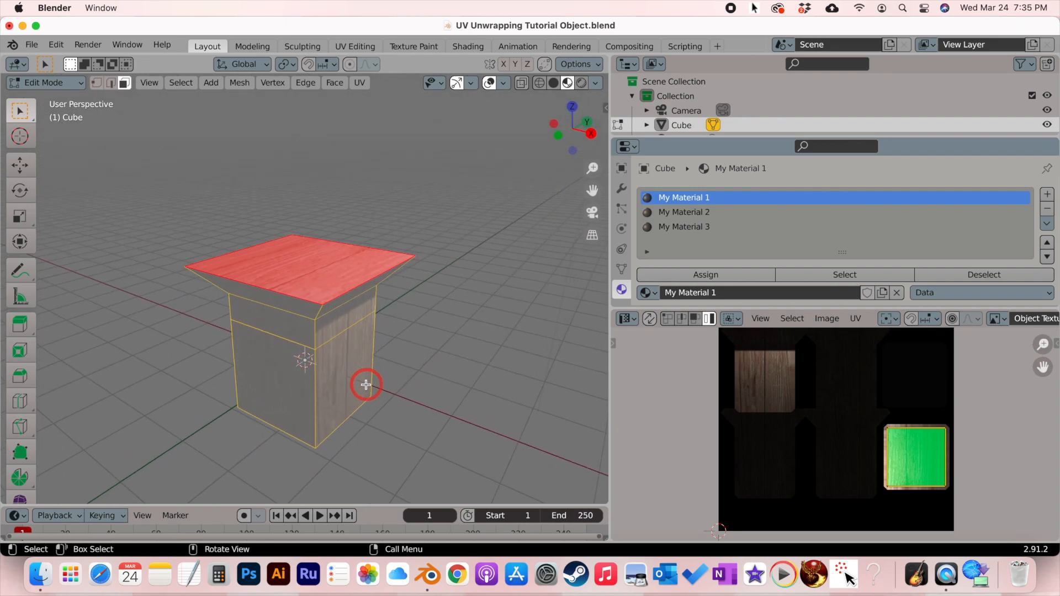
scroll(366, 385, "up", 2)
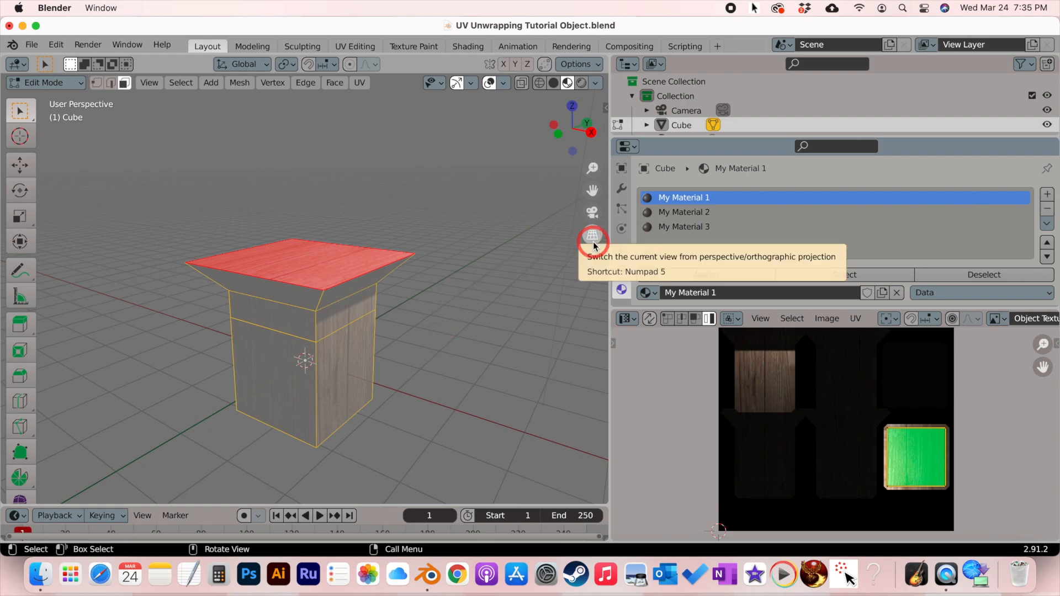
Step: Load patchwork.jpg from the Desktop as the Base Color image of My Material 1 and check the cube's top face in Object Mode
scroll(802, 210, "down", 5)
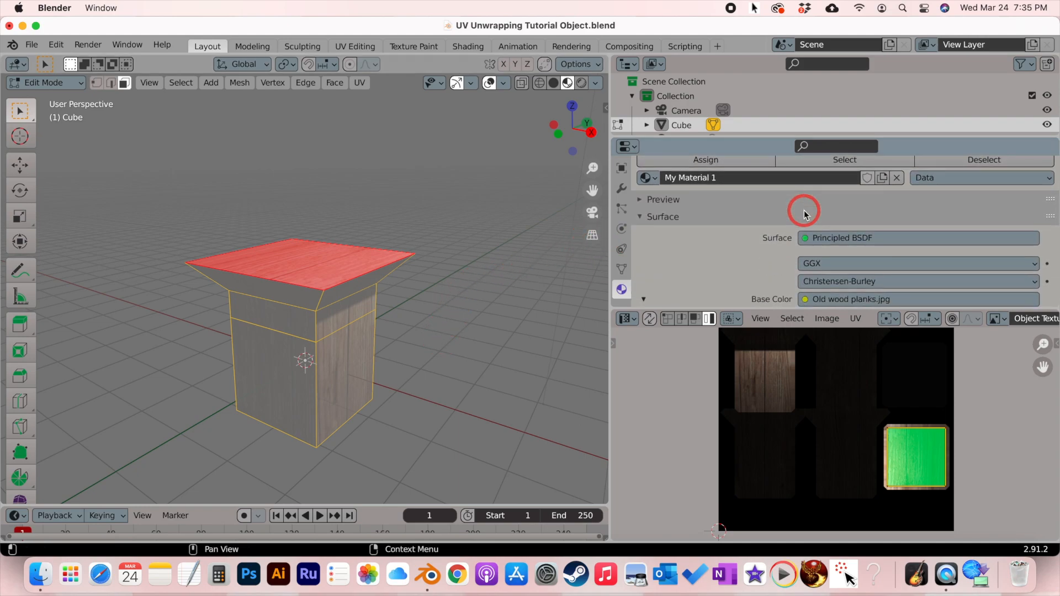
scroll(805, 213, "down", 2)
left_click(804, 257)
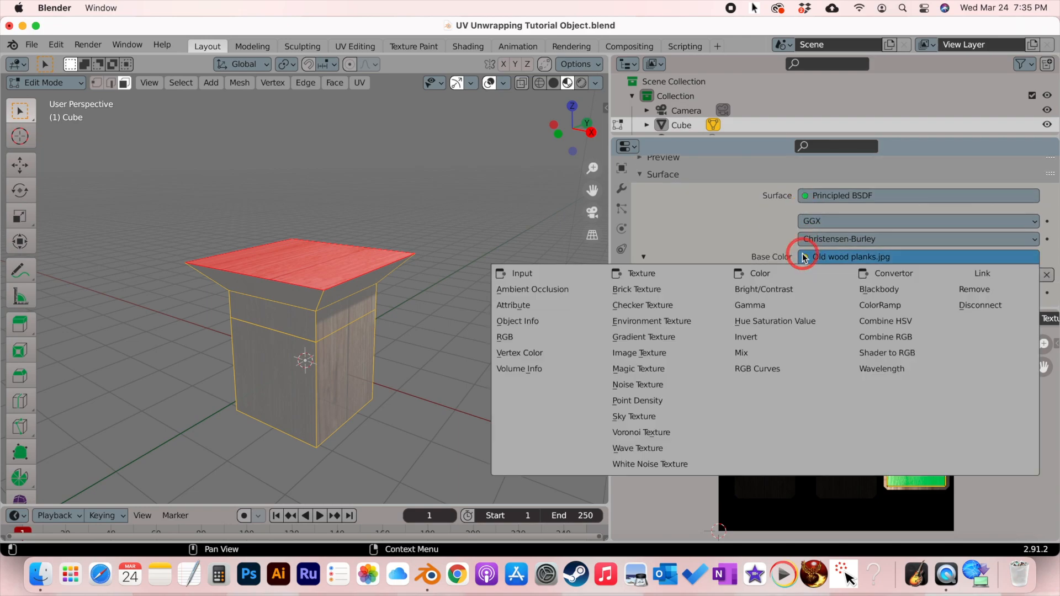
left_click(695, 354)
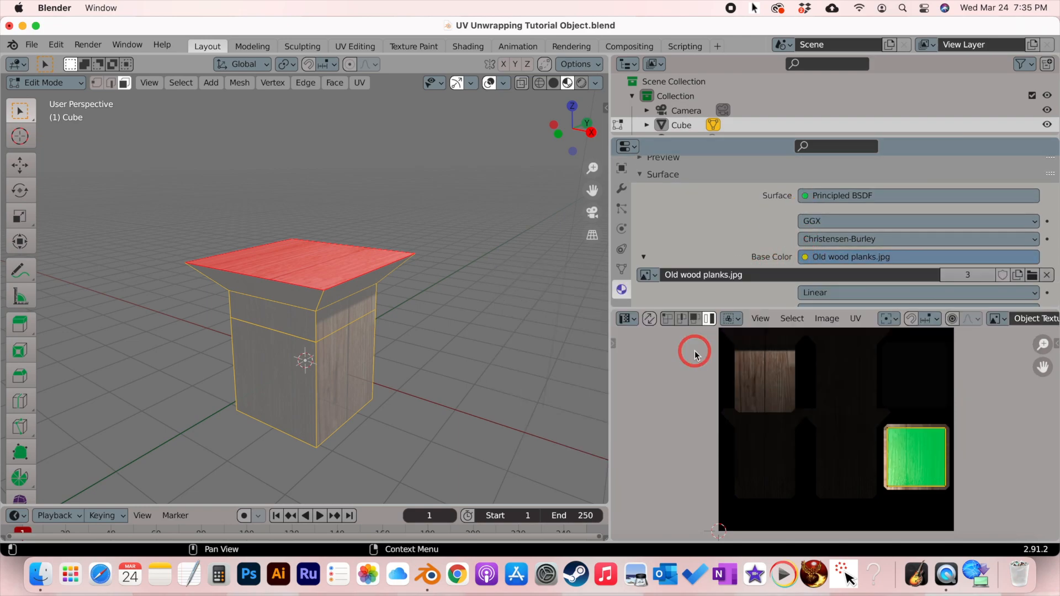
left_click(1032, 274)
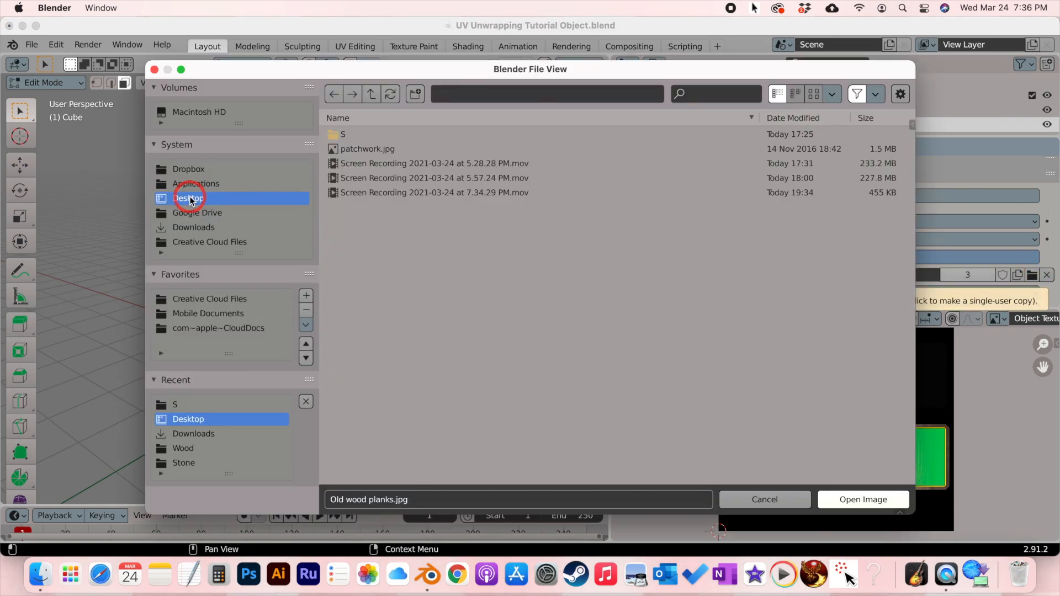
left_click(389, 155)
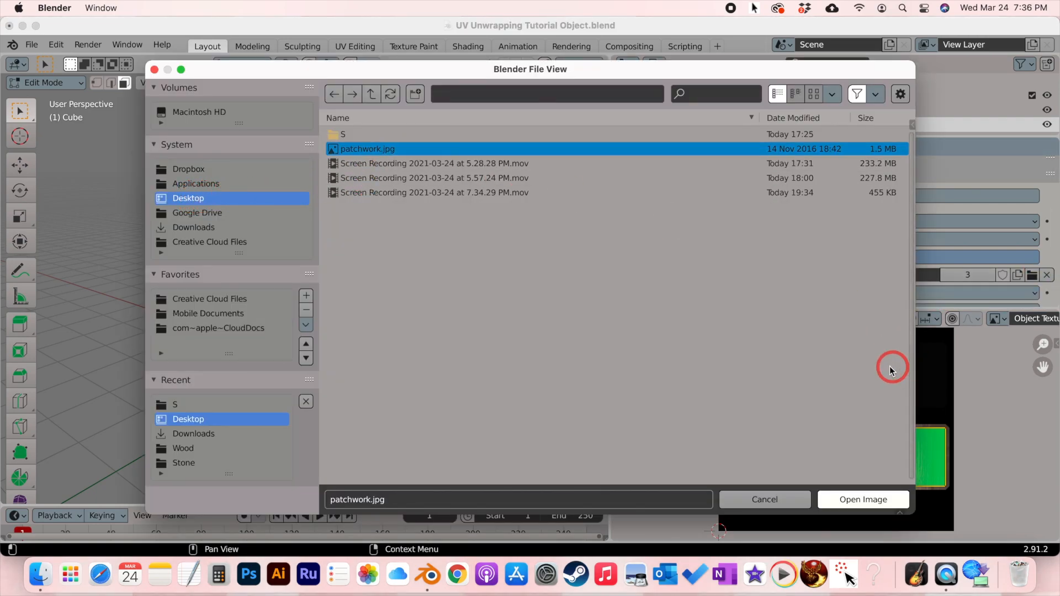
left_click(870, 500)
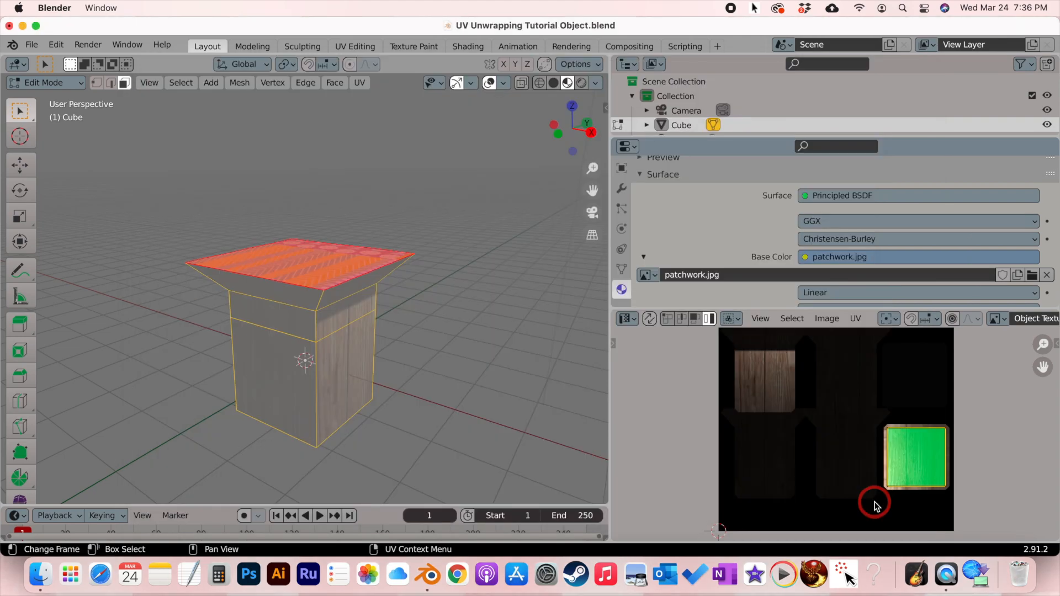
scroll(405, 289, "up", 5)
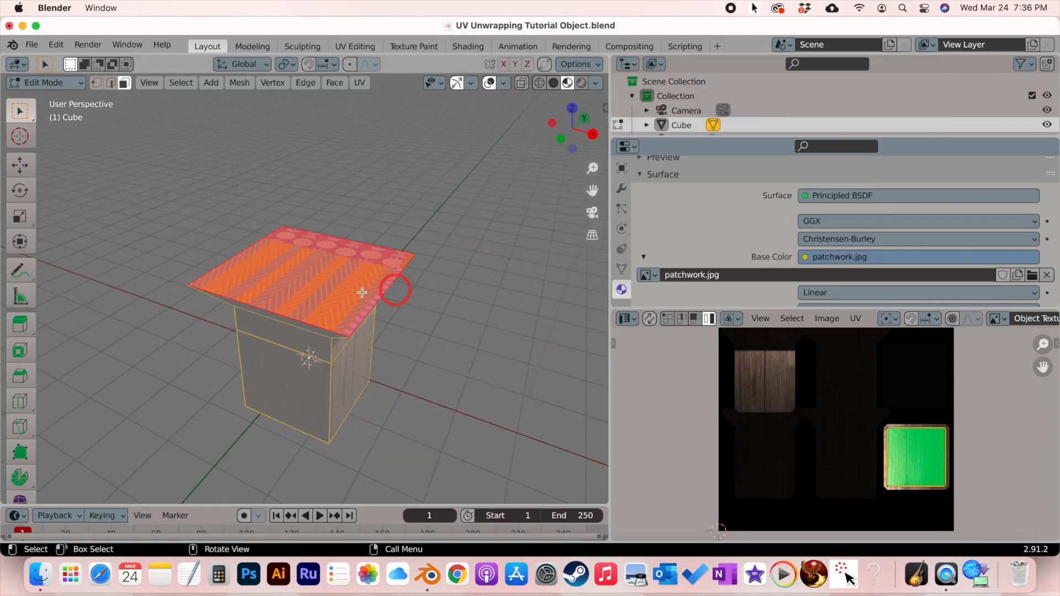
key("Tab")
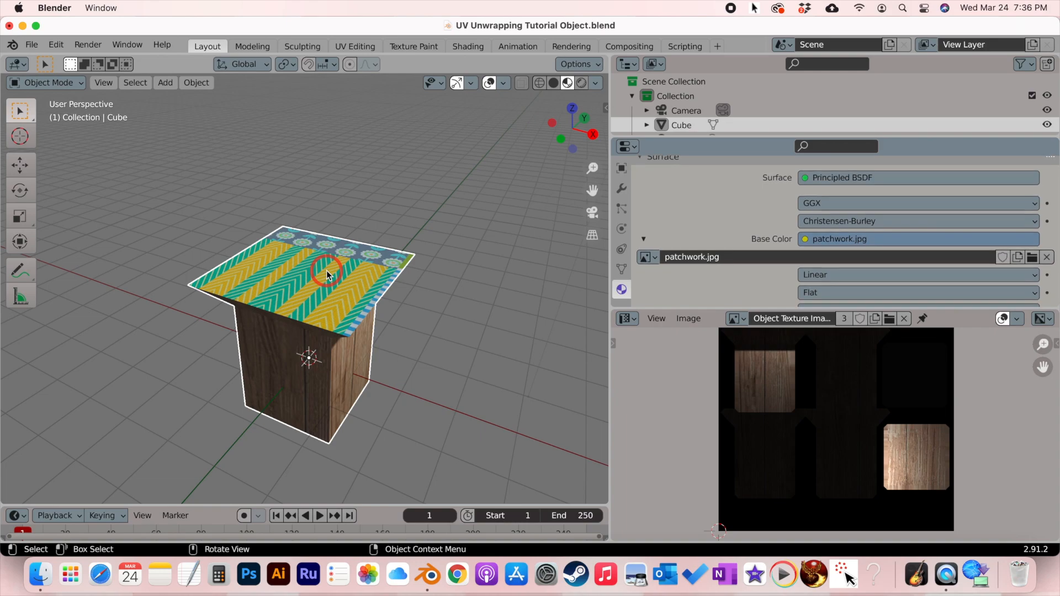
key("Tab")
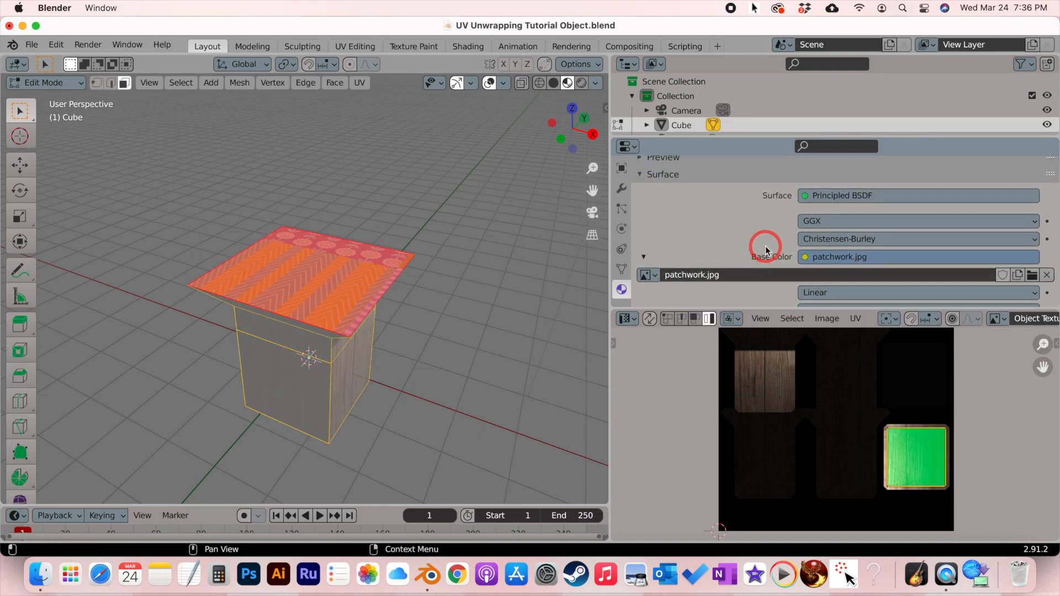
Step: Copy My Material 1 from the cube's material slots
scroll(759, 246, "up", 8)
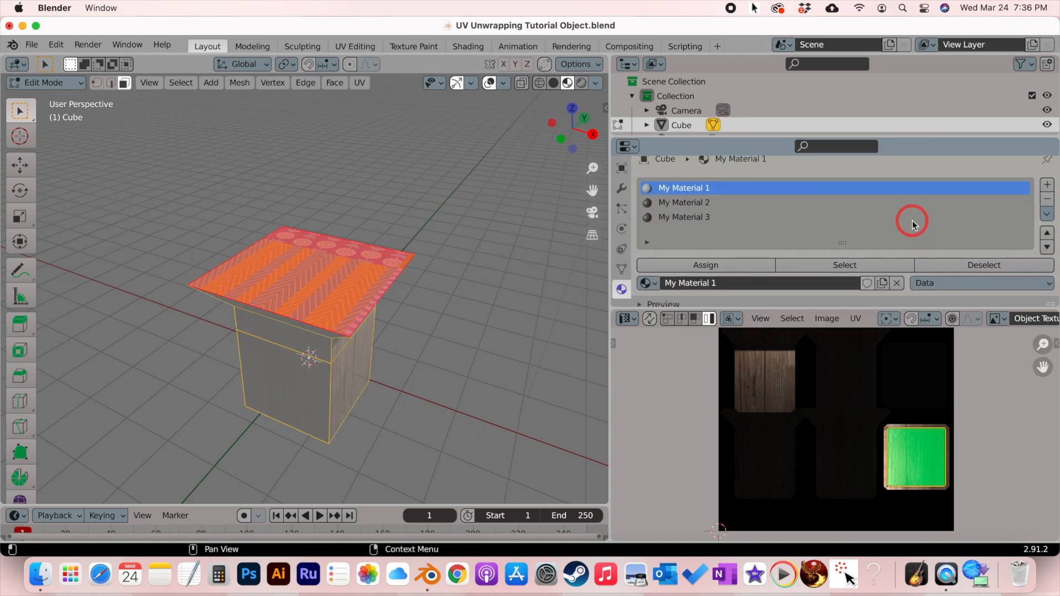
scroll(708, 220, "up", 1)
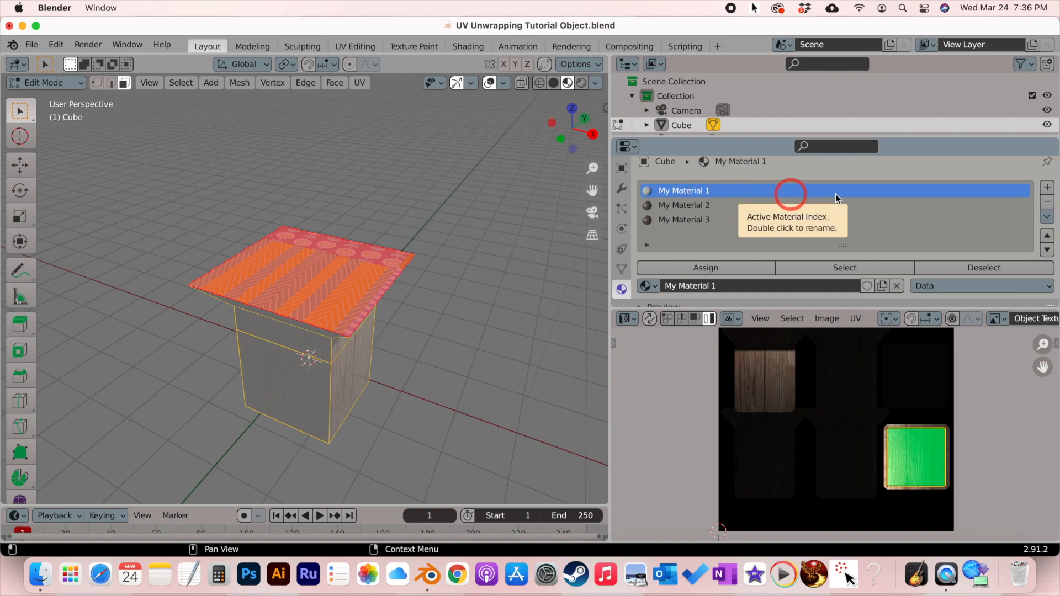
left_click(1047, 218)
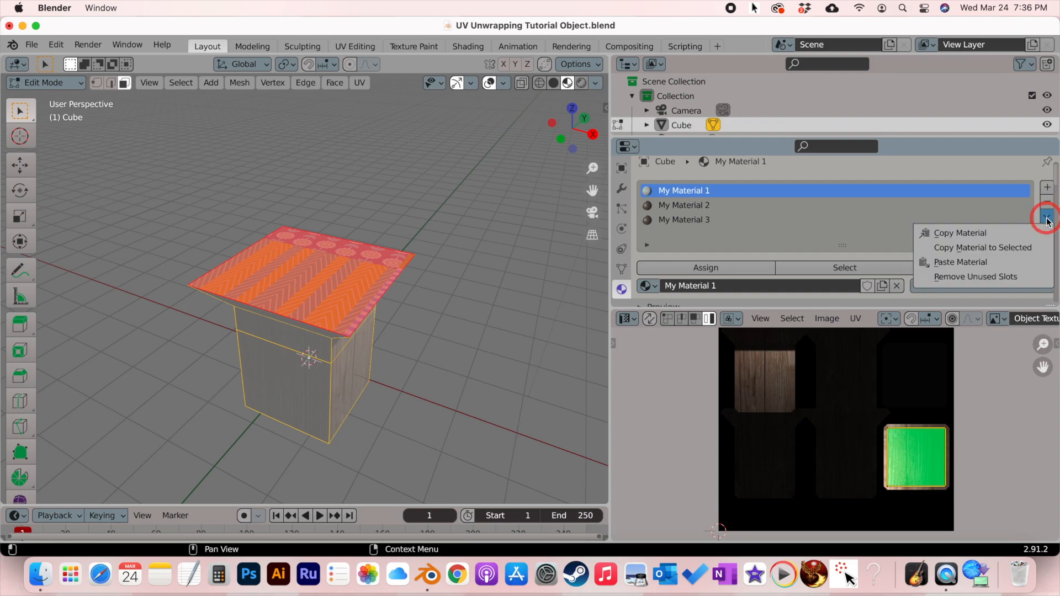
left_click(1002, 233)
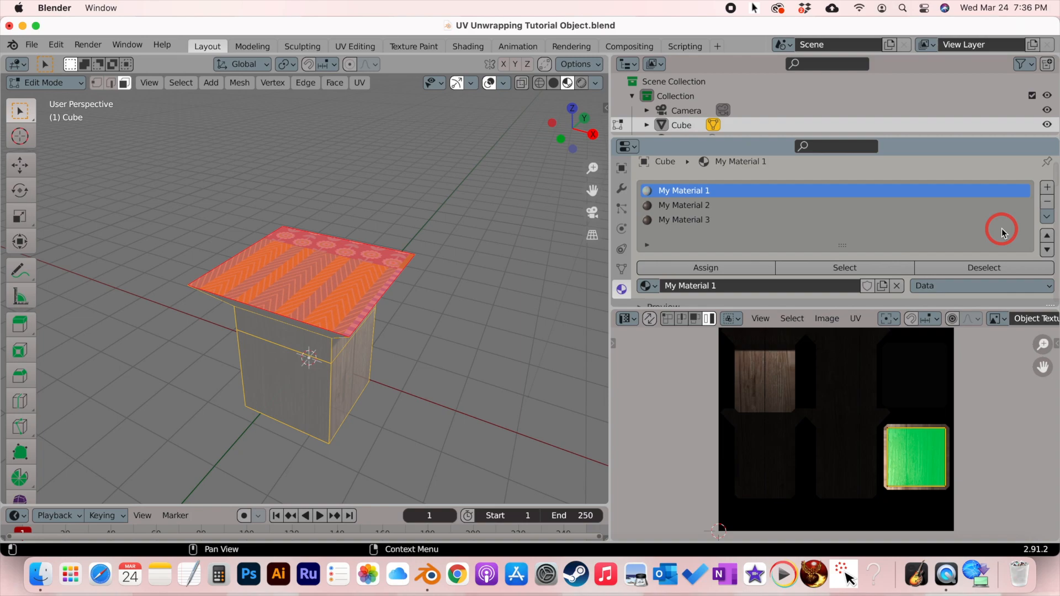
Step: Paste the copied material into My Material 2 and inspect the cube's sides in Object Mode
left_click(689, 205)
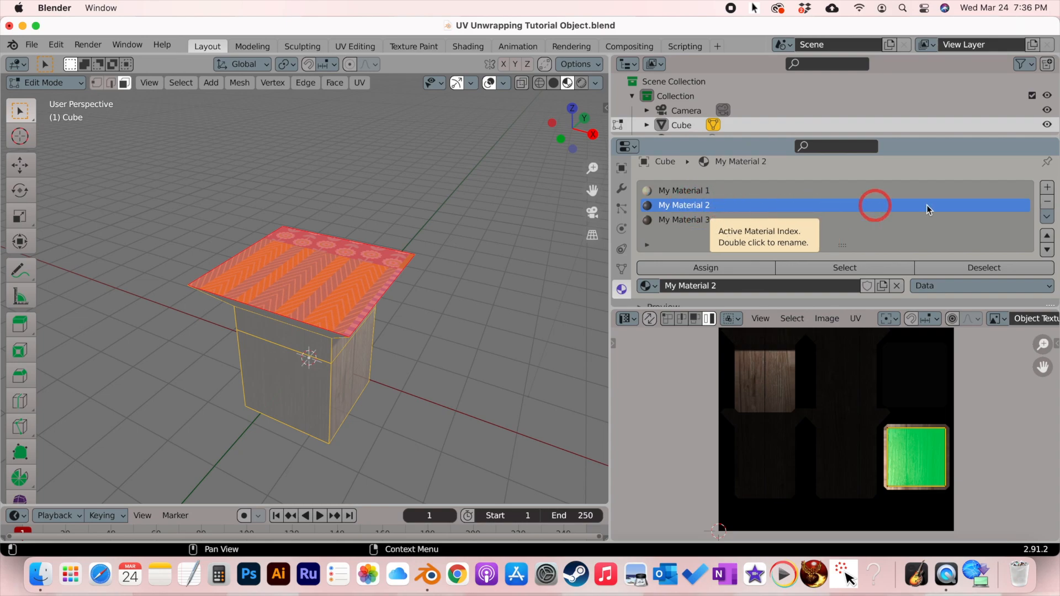
left_click(1046, 217)
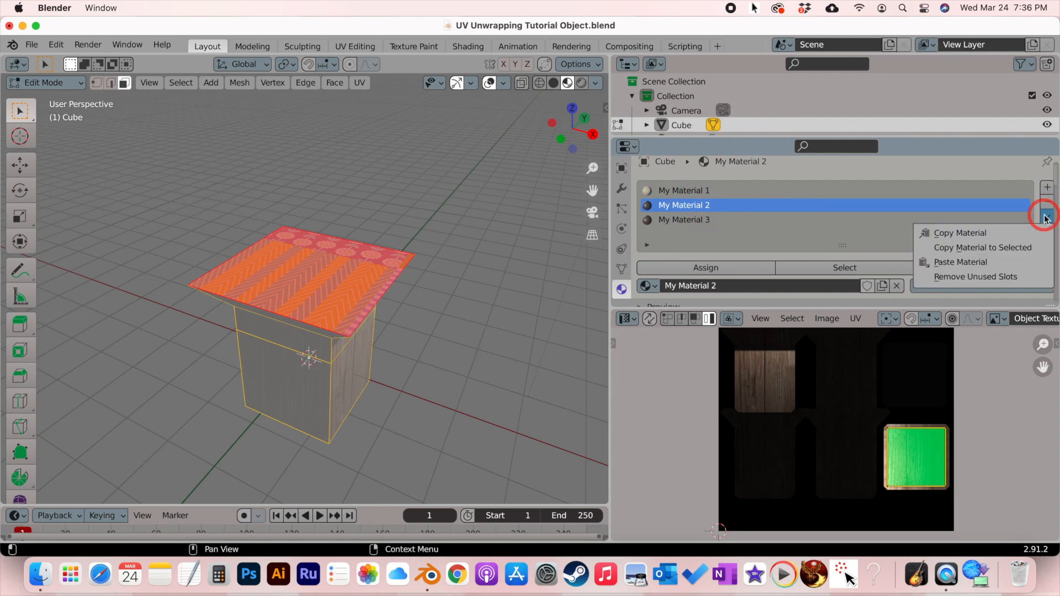
left_click(1018, 260)
middle_click_drag(464, 307, 465, 304)
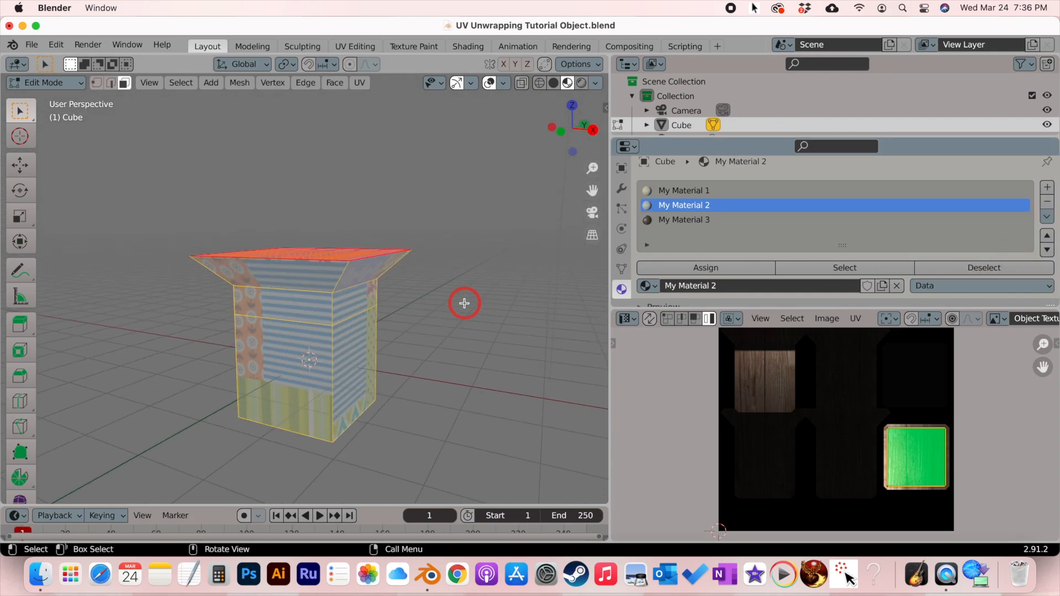
key("Tab")
middle_click_drag(355, 289, 326, 282)
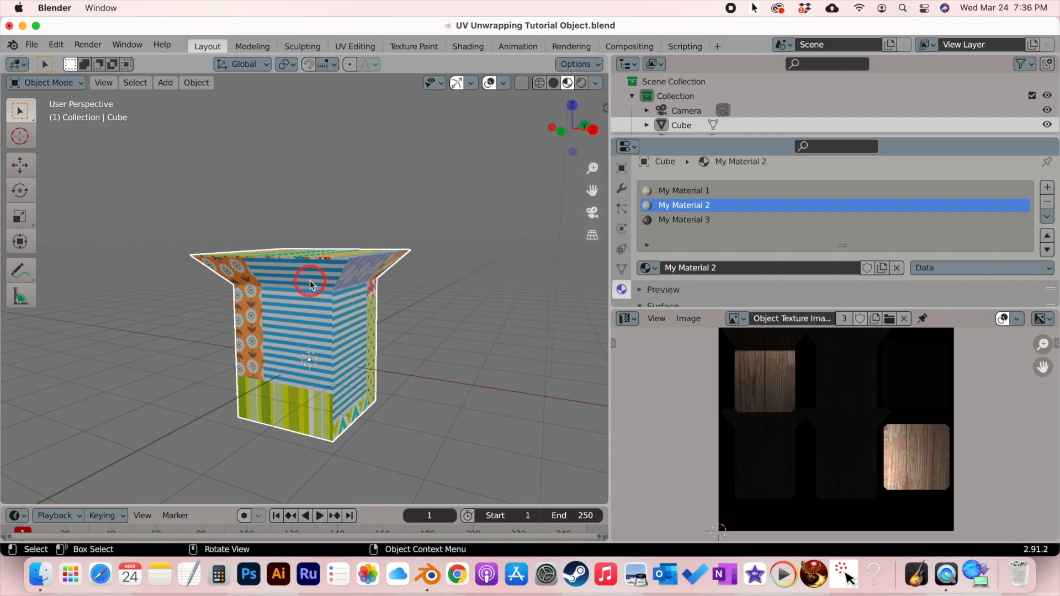
middle_click_drag(344, 292, 347, 297)
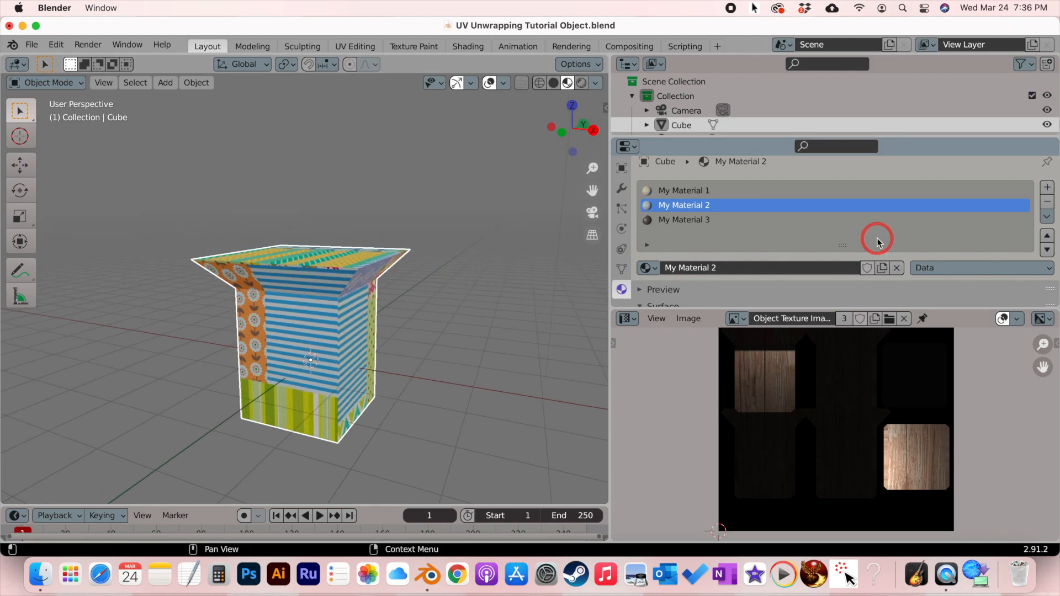
Step: Look through the surface settings of My Material 2, from Base Color down to the subsurface and specular values
scroll(878, 238, "down", 12)
scroll(878, 237, "down", 12)
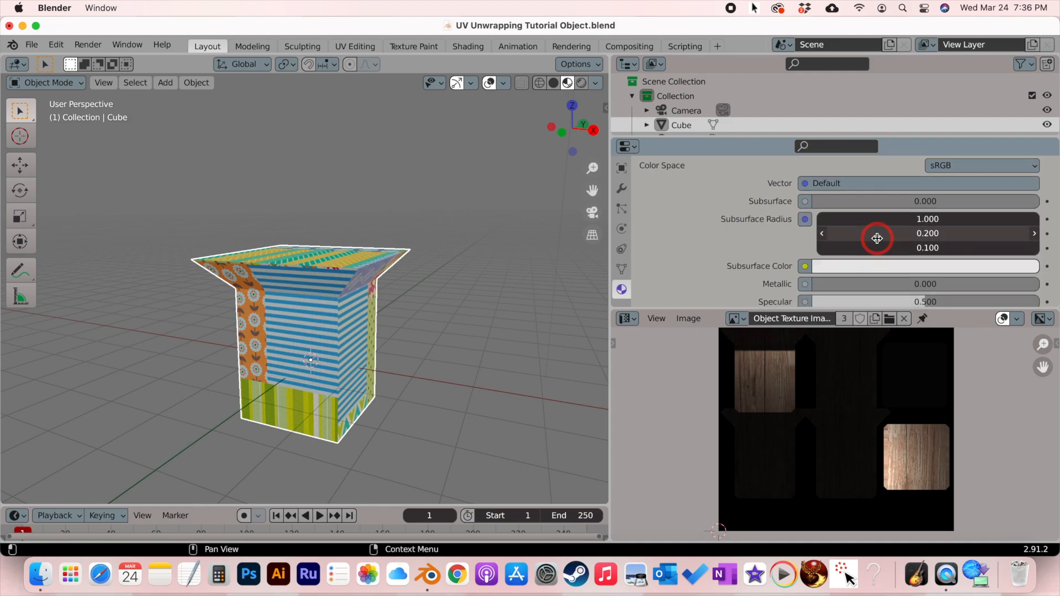
scroll(878, 242, "down", 3)
scroll(878, 242, "up", 15)
scroll(878, 242, "up", 3)
scroll(878, 241, "down", 8)
scroll(878, 238, "up", 10)
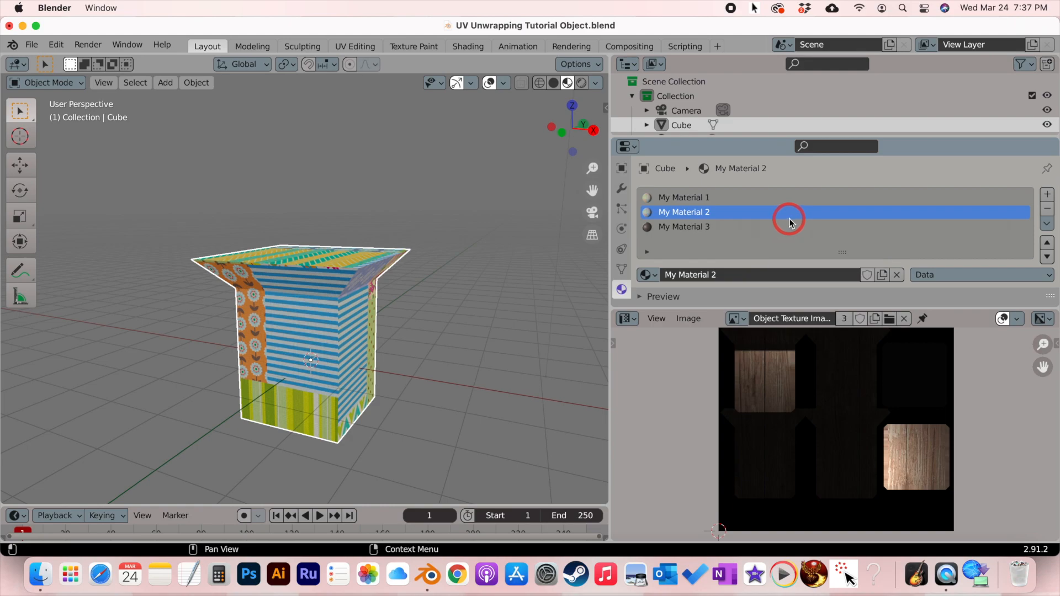
scroll(789, 222, "down", 12)
scroll(790, 222, "up", 12)
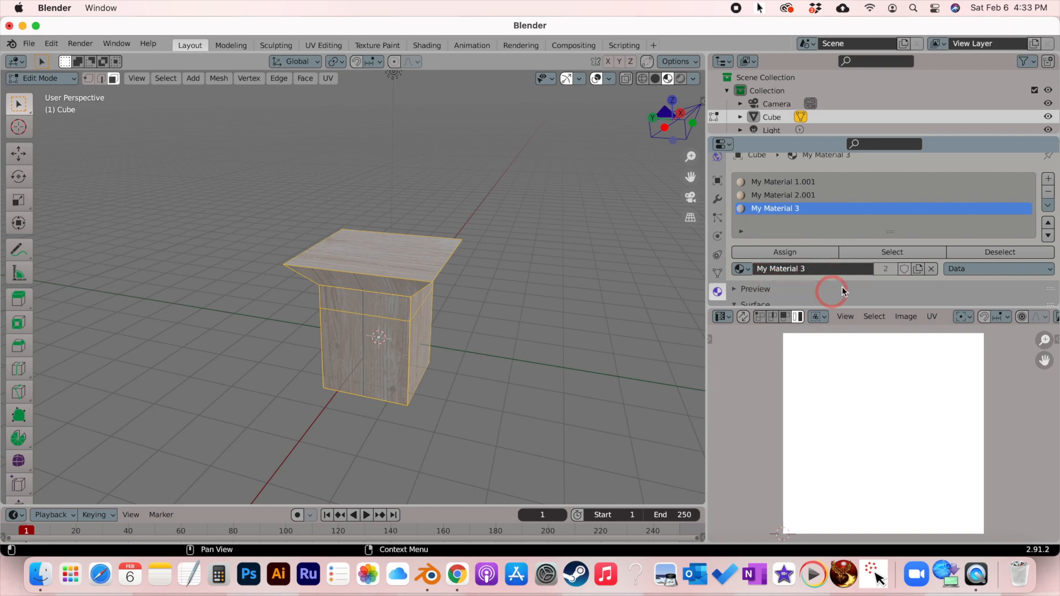
Step: Change the UV Editor area to the Shader Editor and bring the nodes of My Material 3 into view
scroll(967, 277, "up", 1)
scroll(966, 277, "down", 6)
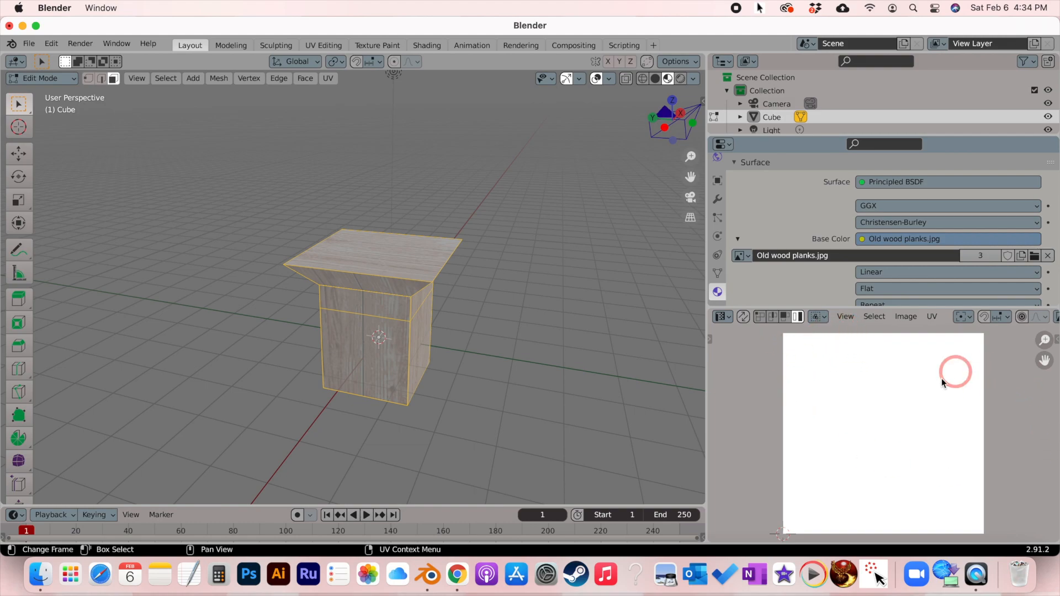
left_click(725, 317)
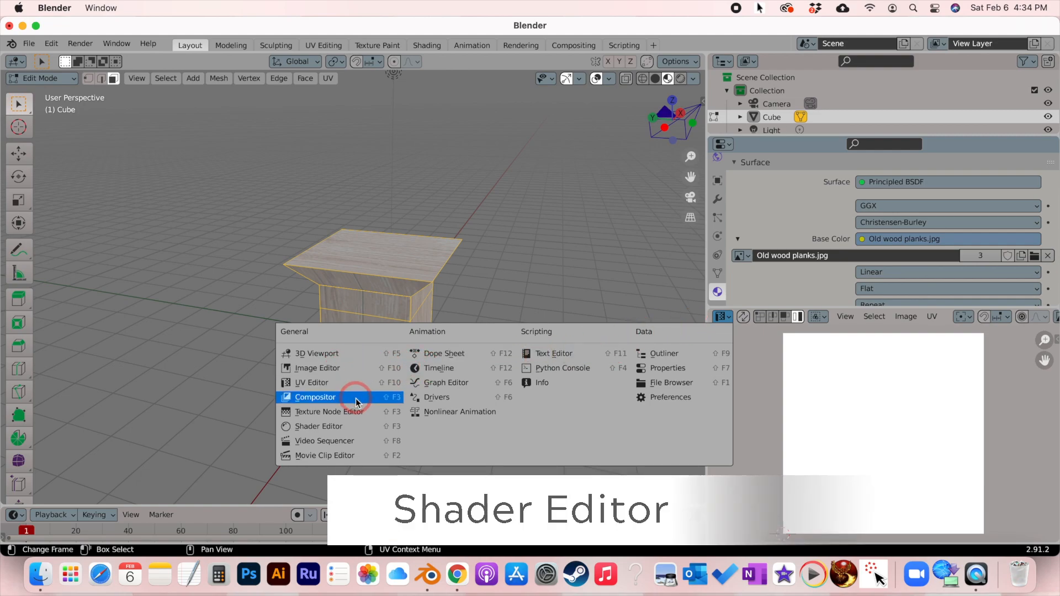
left_click(354, 428)
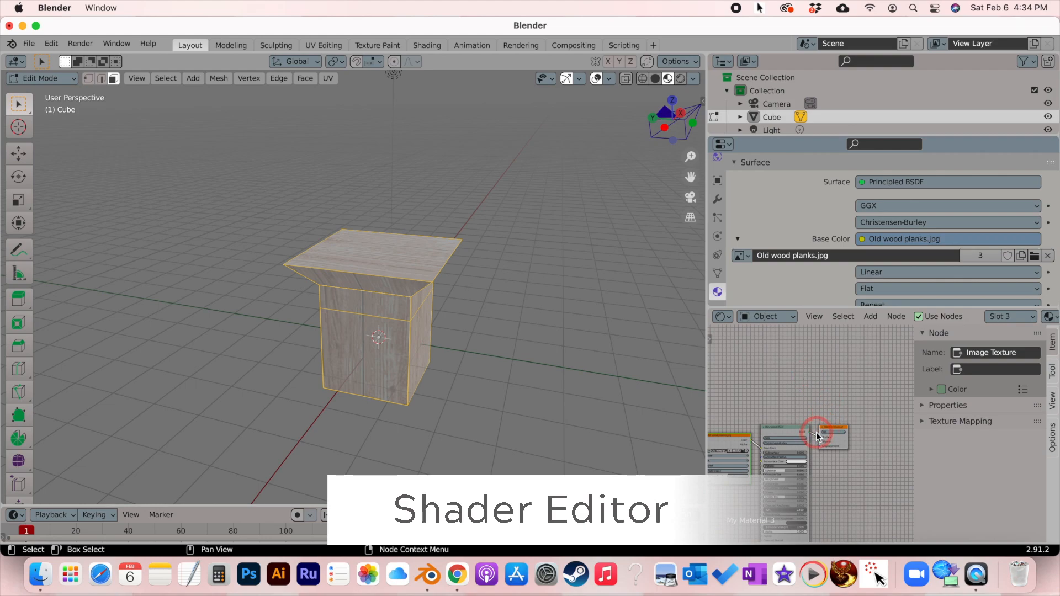
scroll(816, 436, "left", 3)
scroll(817, 437, "down", 1)
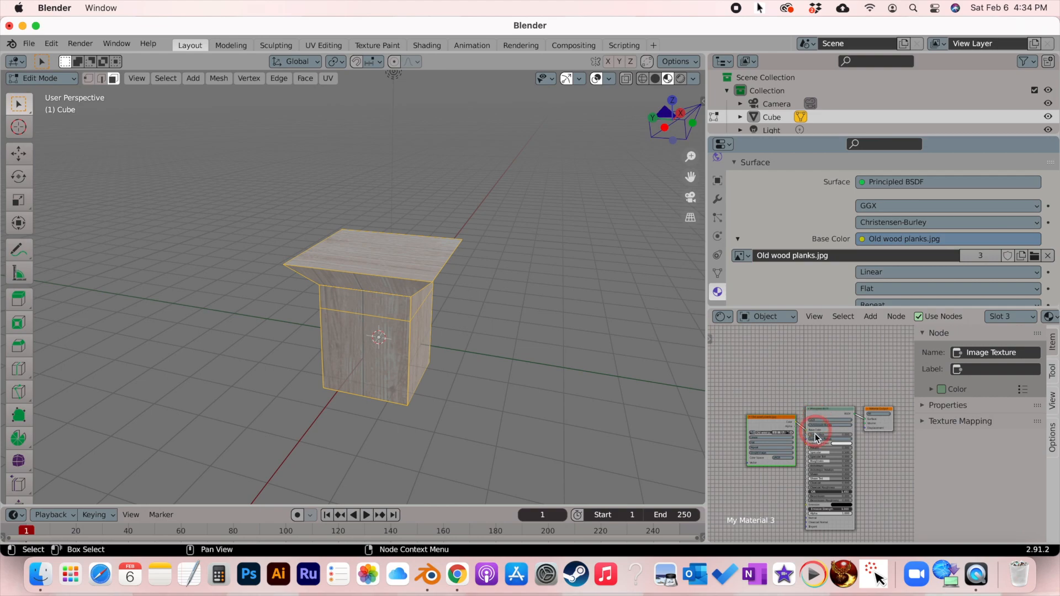
Step: Collapse the Shader Editor's sidebar and enlarge the Image Texture and Principled BSDF nodes
key("ctrl")
left_click(812, 394)
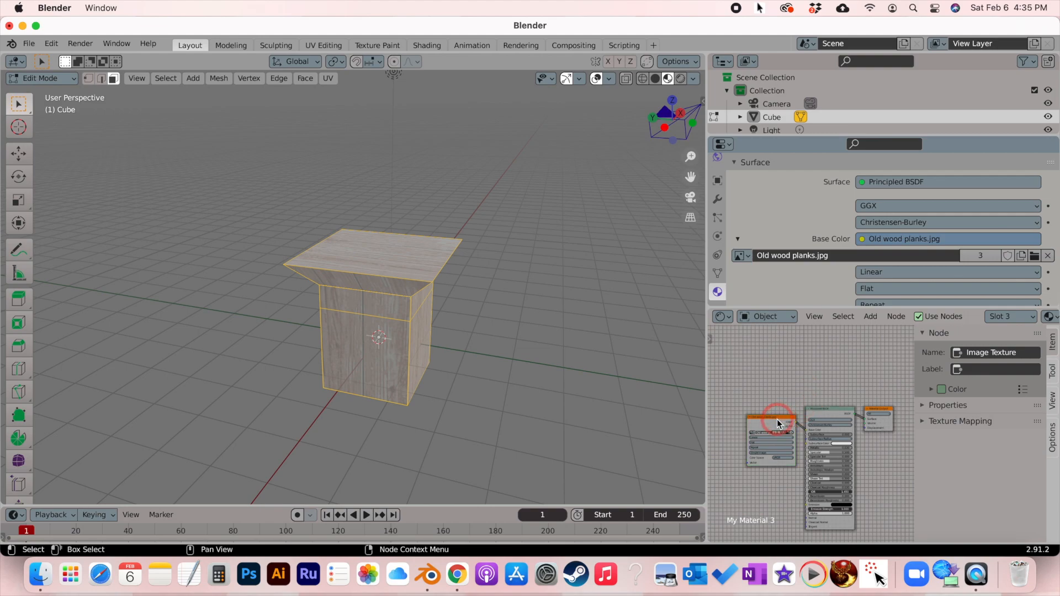
scroll(786, 416, "up", 3, "ctrl")
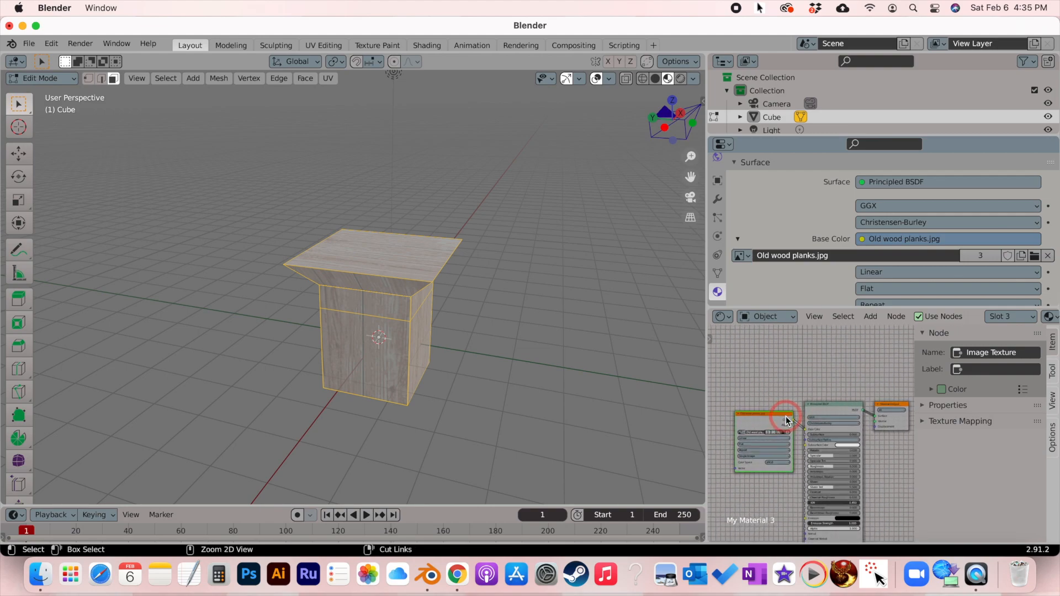
left_click_drag(914, 454, 1034, 449)
scroll(824, 381, "up", 3, "ctrl")
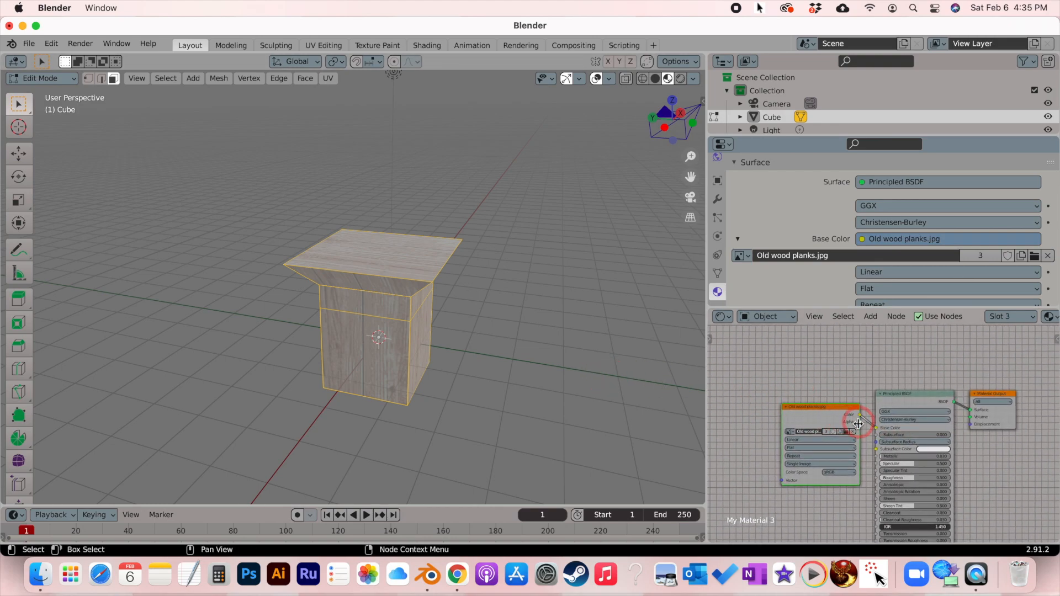
scroll(860, 437, "up", 2, "ctrl")
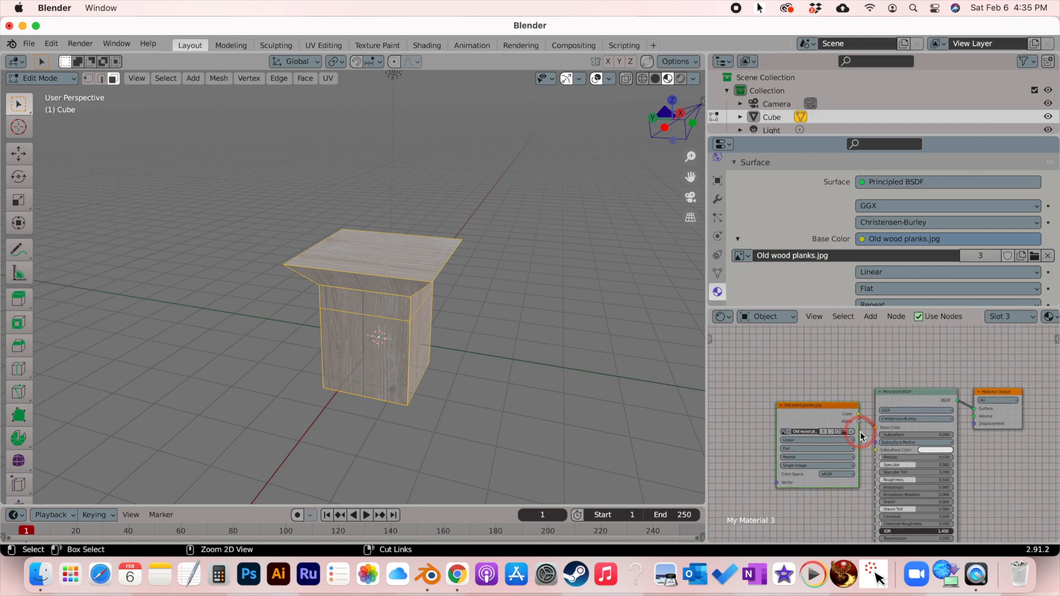
Step: Examine how the Old wood planks.jpg texture node links to Principled BSDF and Material Output in My Material 3
scroll(861, 437, "down", 3, "ctrl")
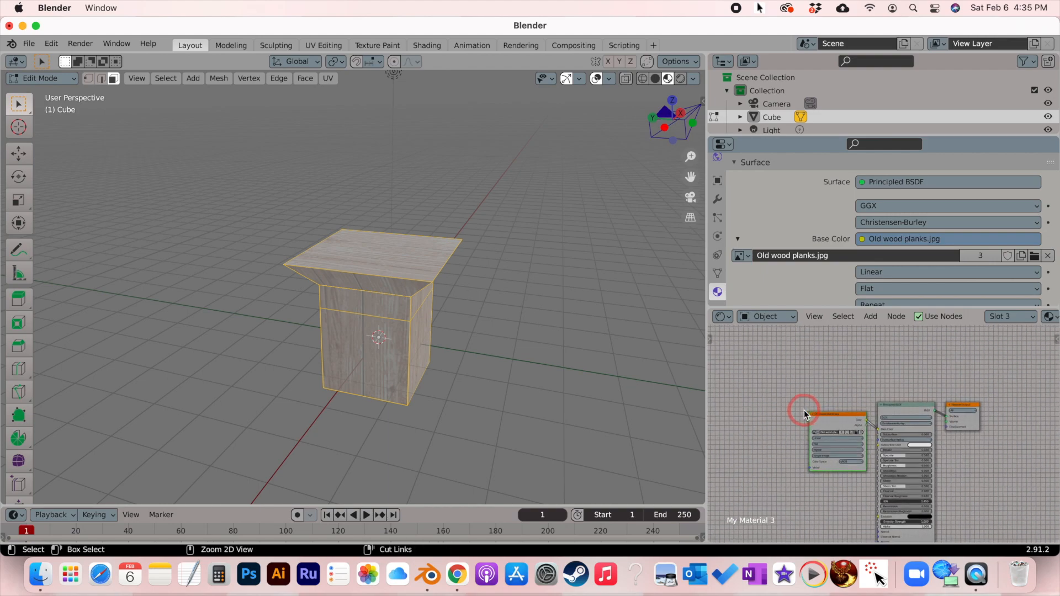
scroll(804, 410, "down", 1)
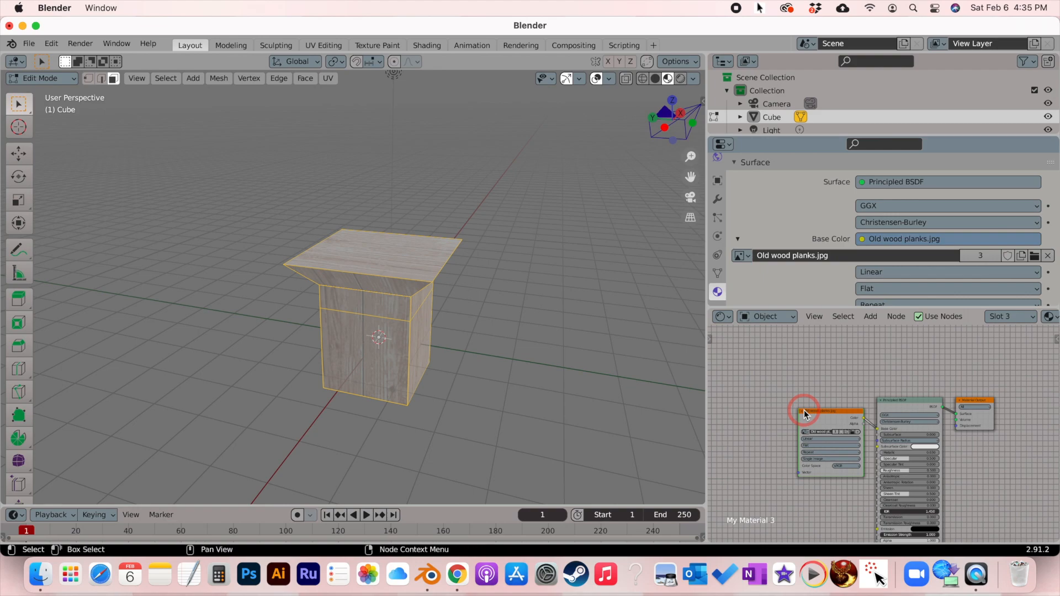
scroll(804, 410, "down", 1)
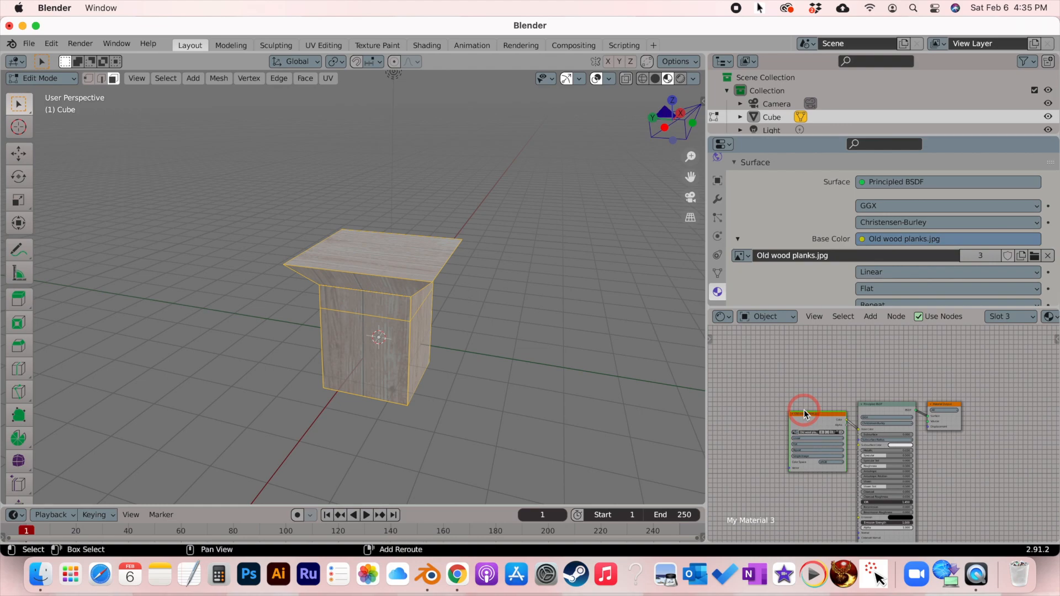
scroll(823, 409, "up", 1, "ctrl")
scroll(823, 409, "down", 1, "ctrl")
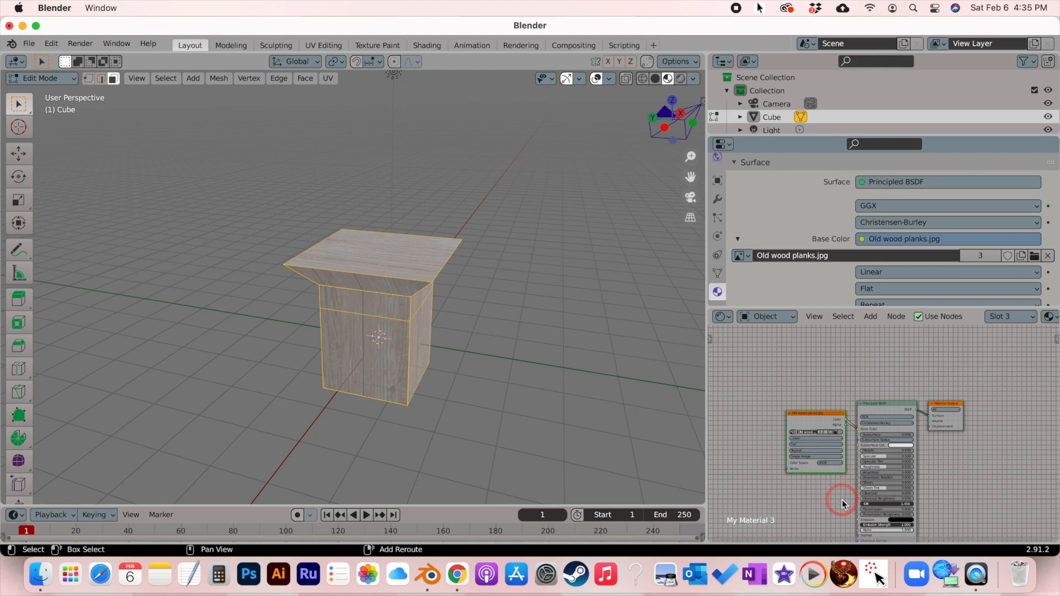
right_click_drag(834, 493, 825, 469, "shift")
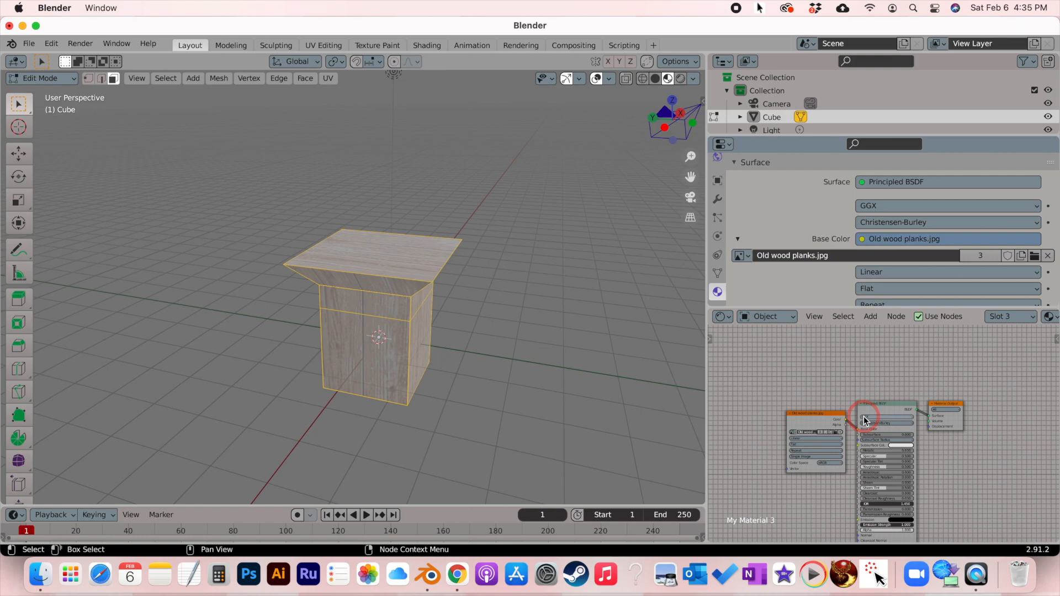
left_click(797, 423)
scroll(810, 420, "up", 5)
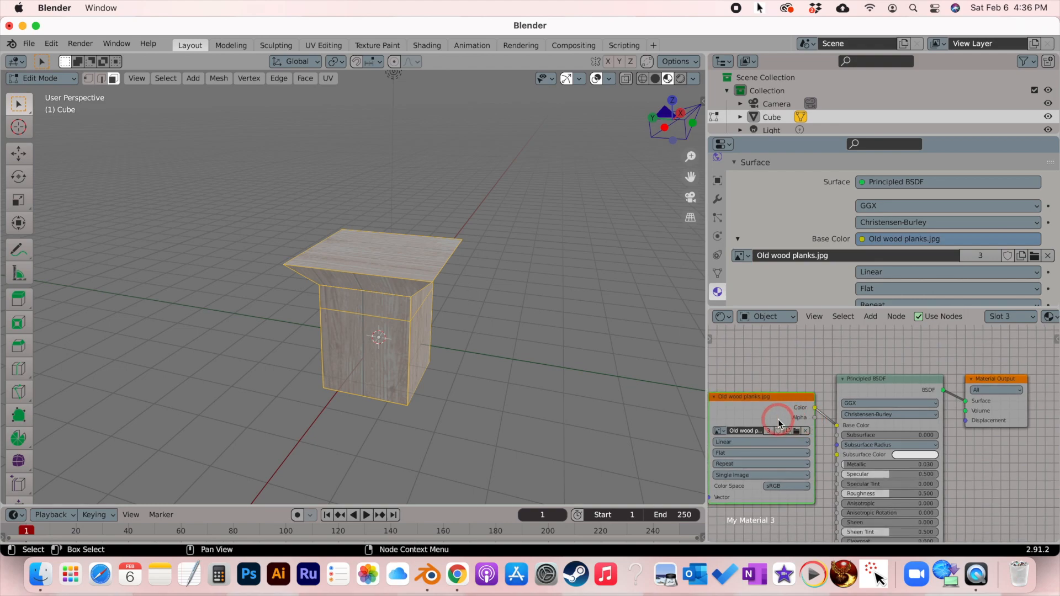
Step: Look at the image commands available in the UV Editor and return the area to the Shader Editor for My Material 3
scroll(777, 419, "left", 3)
scroll(777, 419, "down", 3)
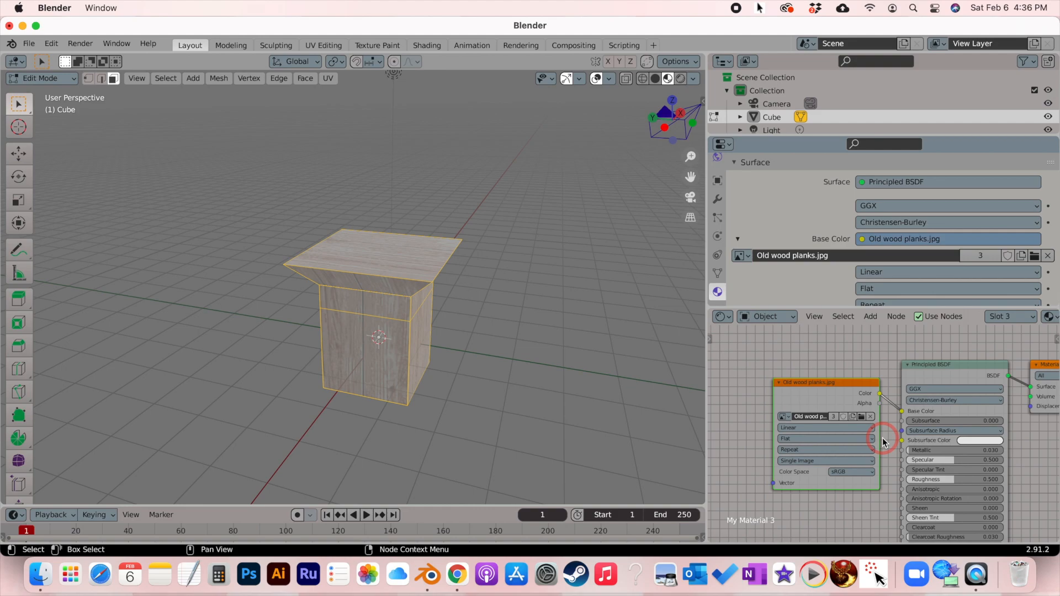
scroll(765, 439, "left", 4)
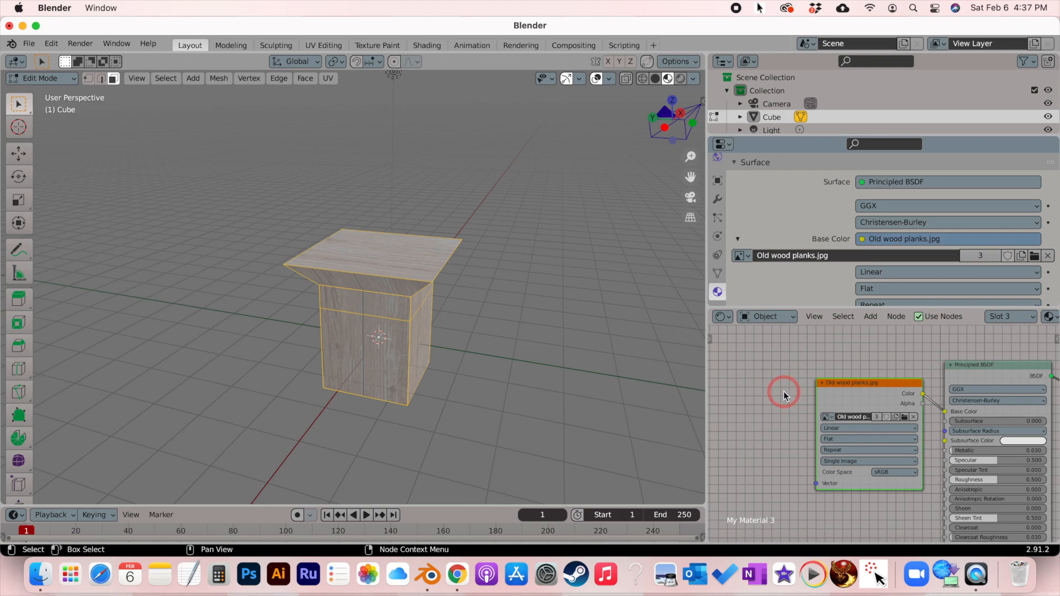
left_click(729, 318)
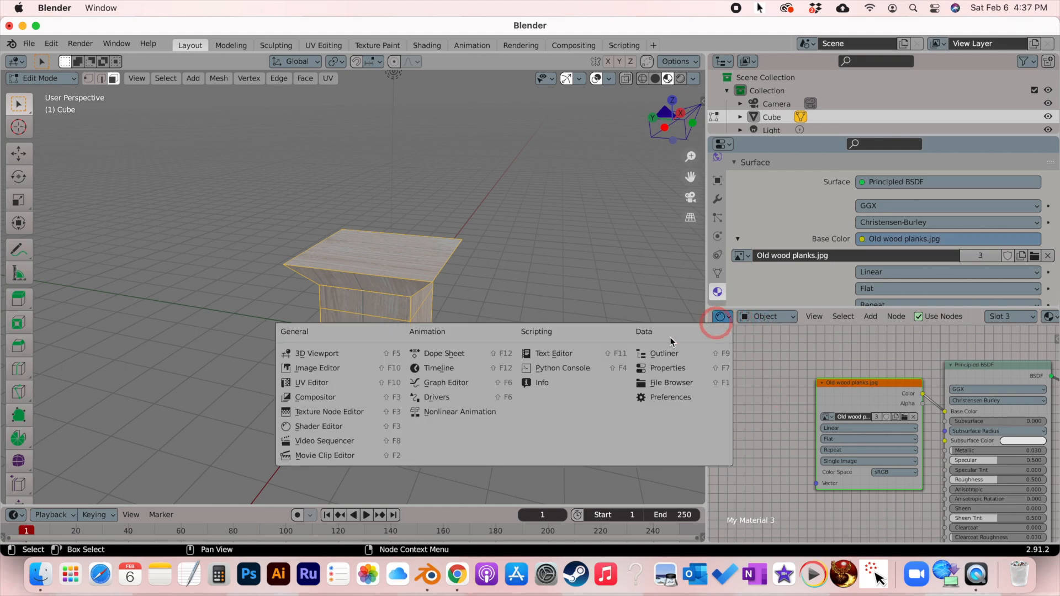
left_click(373, 383)
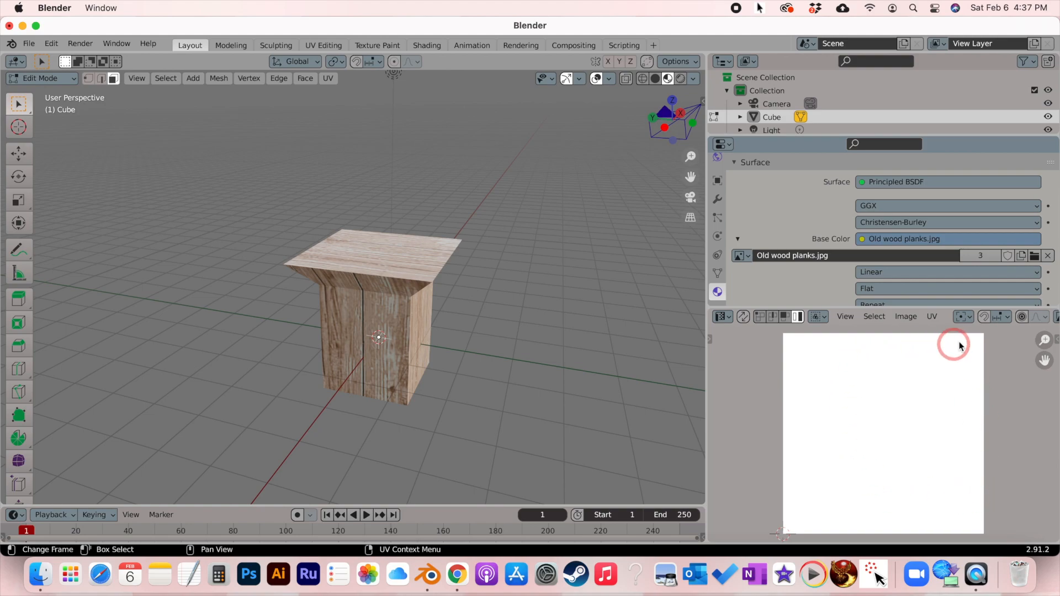
left_click(907, 319)
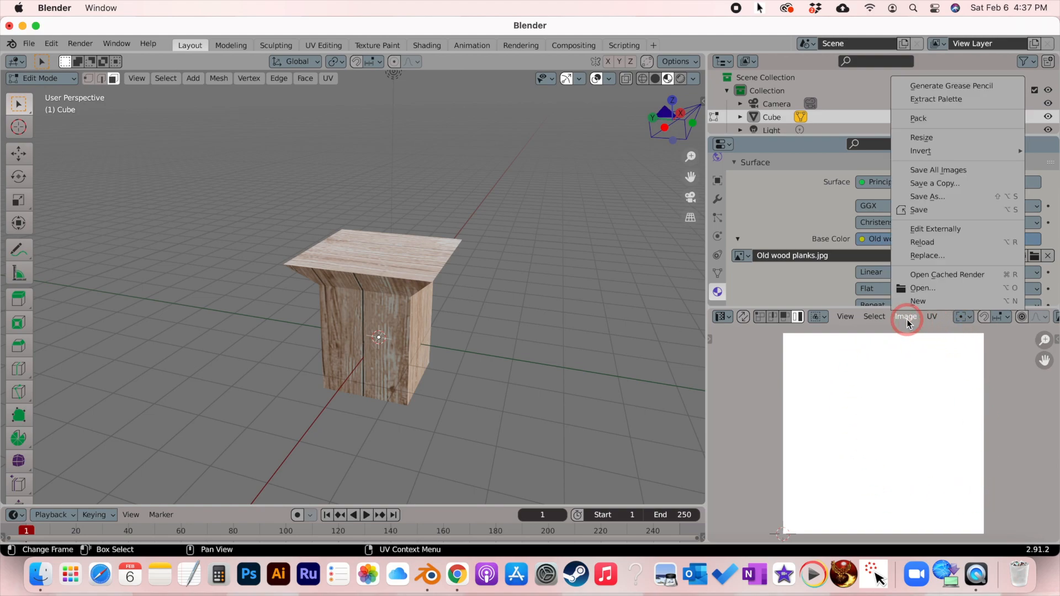
left_click(907, 319)
scroll(941, 322, "right", 5)
scroll(941, 322, "left", 5)
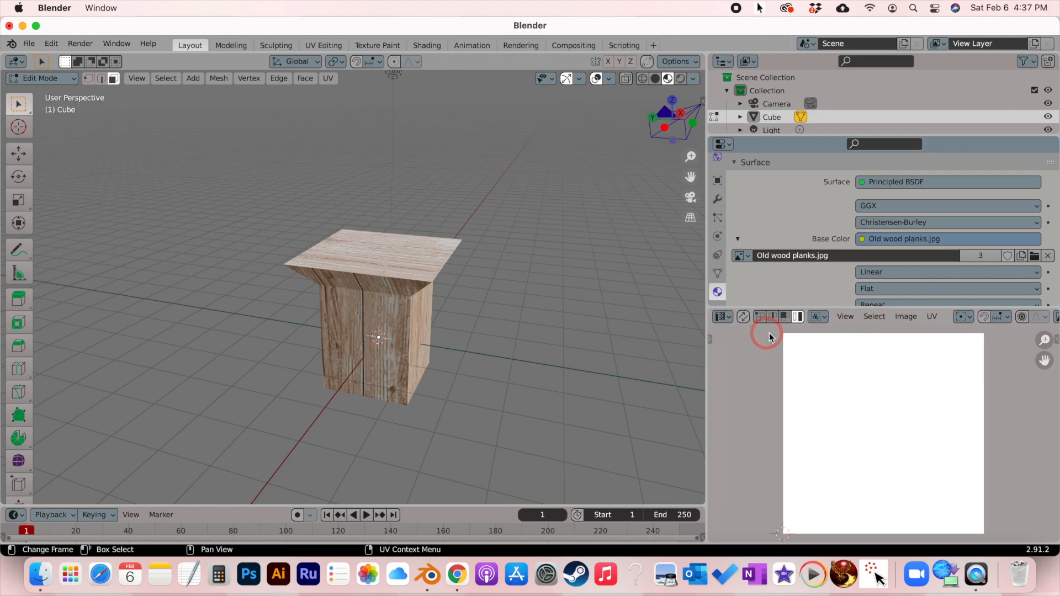
left_click(722, 318)
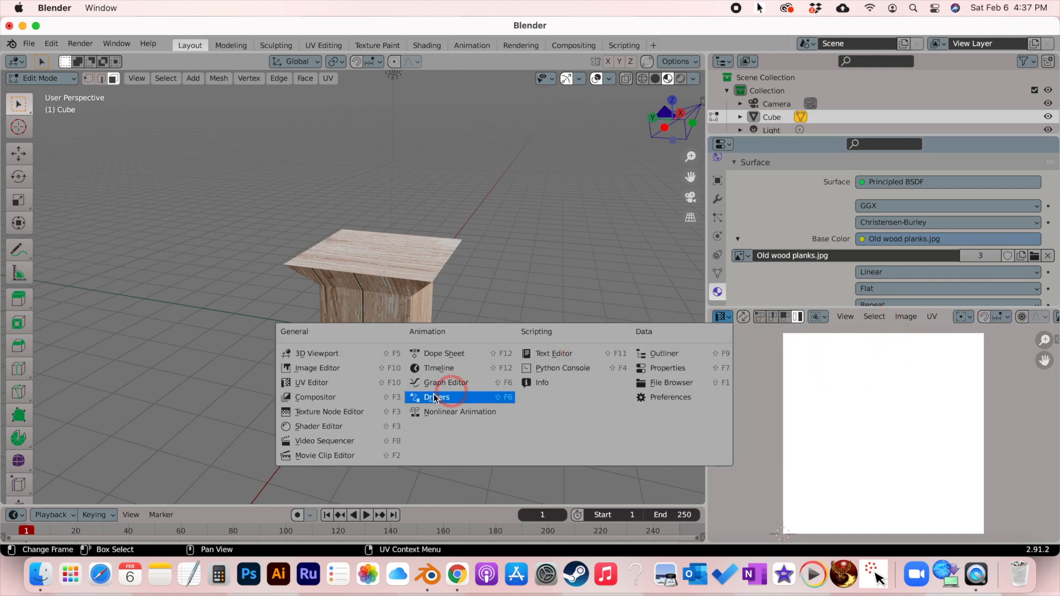
left_click(353, 426)
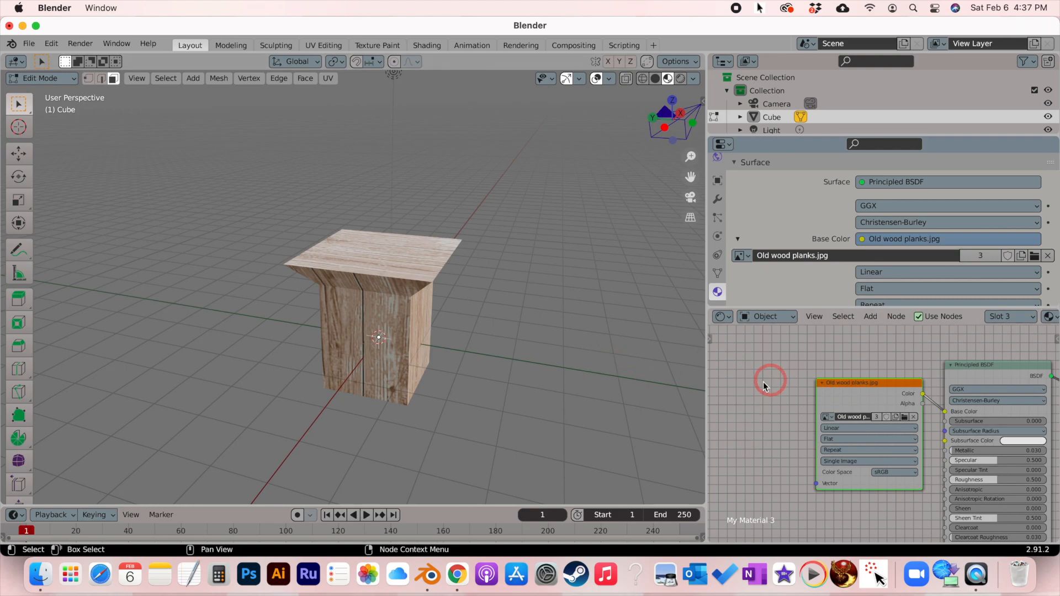
Step: Add an unconnected Image Texture node beside the Old wood planks.jpg node and widen the Shader Editor area to fit it
key("shift+a")
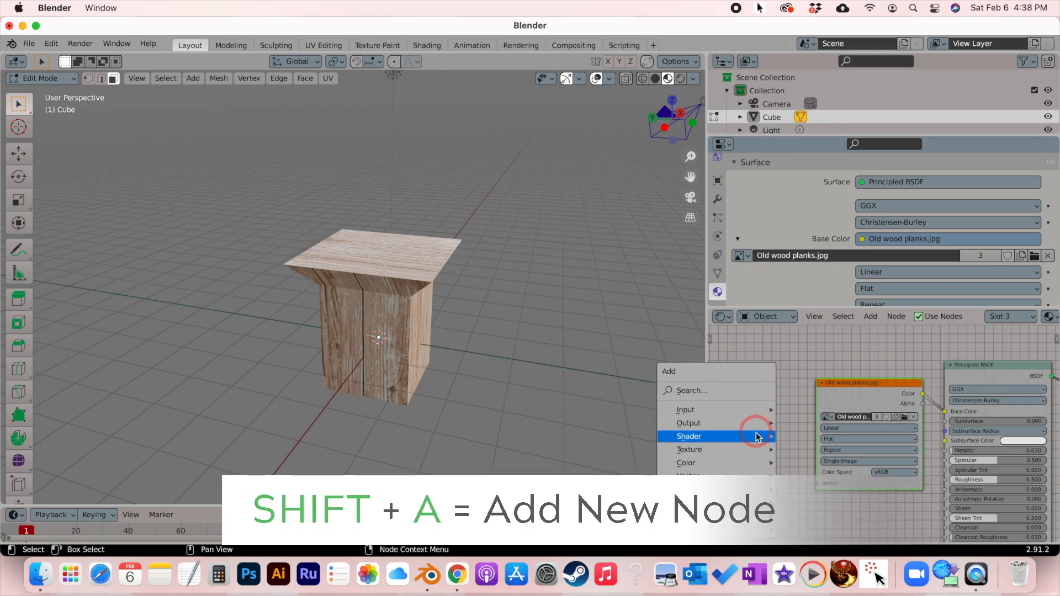
mouse_move(757, 449)
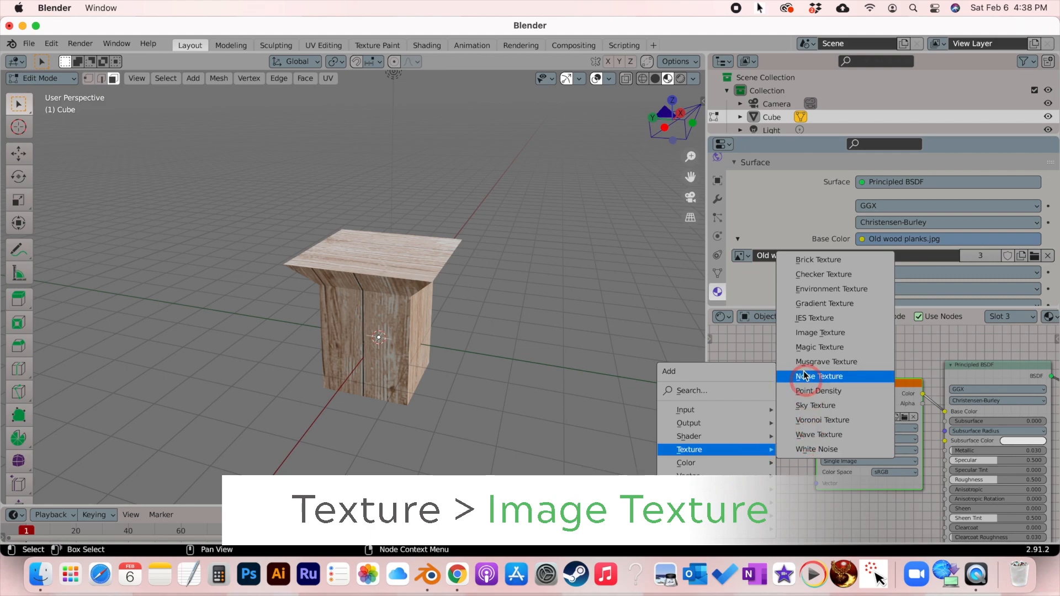
left_click(800, 334)
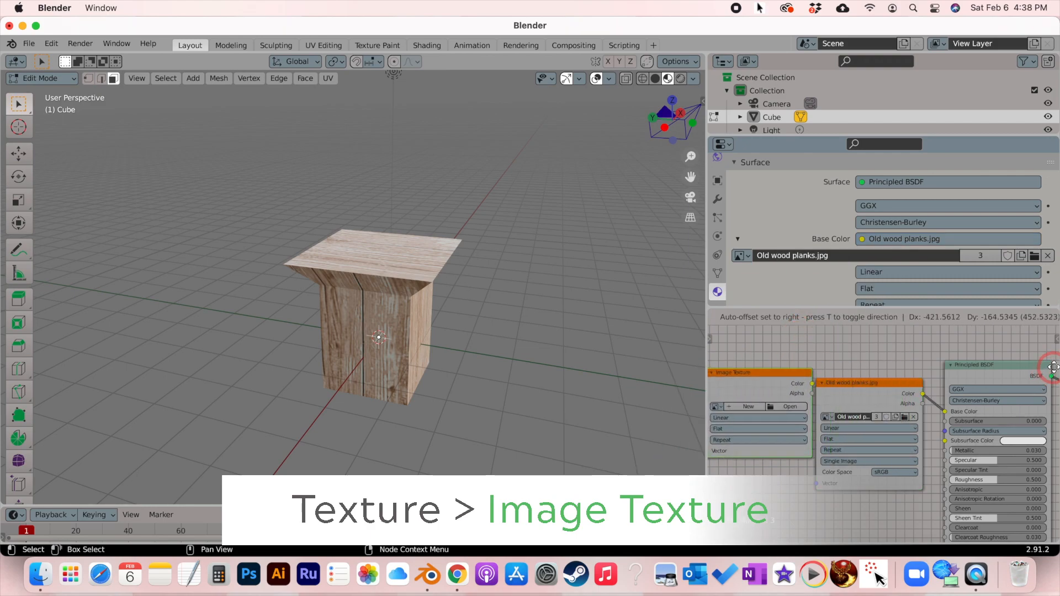
left_click(723, 367)
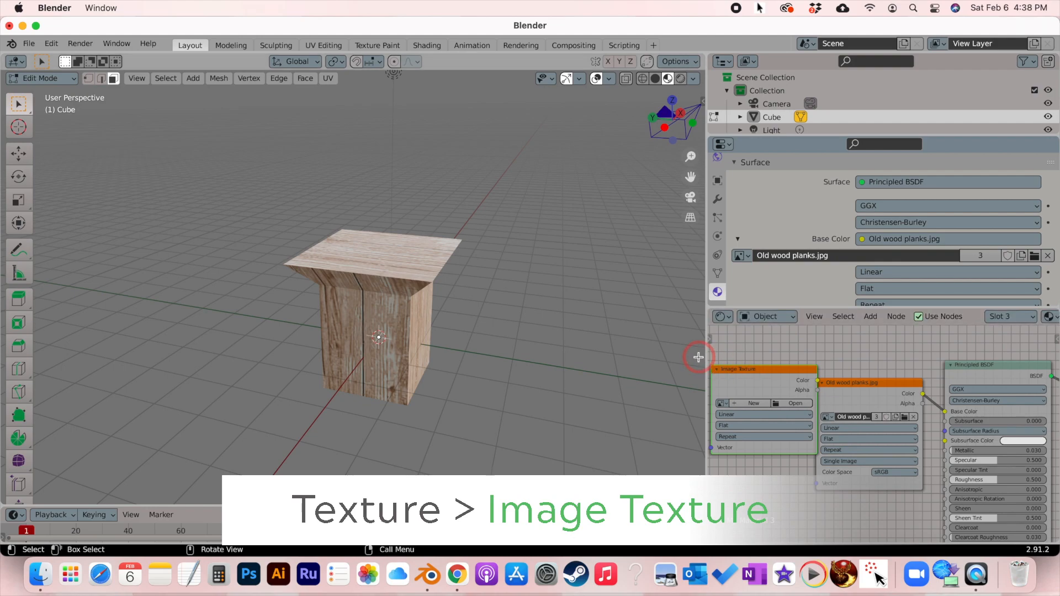
left_click_drag(707, 356, 611, 355)
left_click_drag(725, 377, 690, 383)
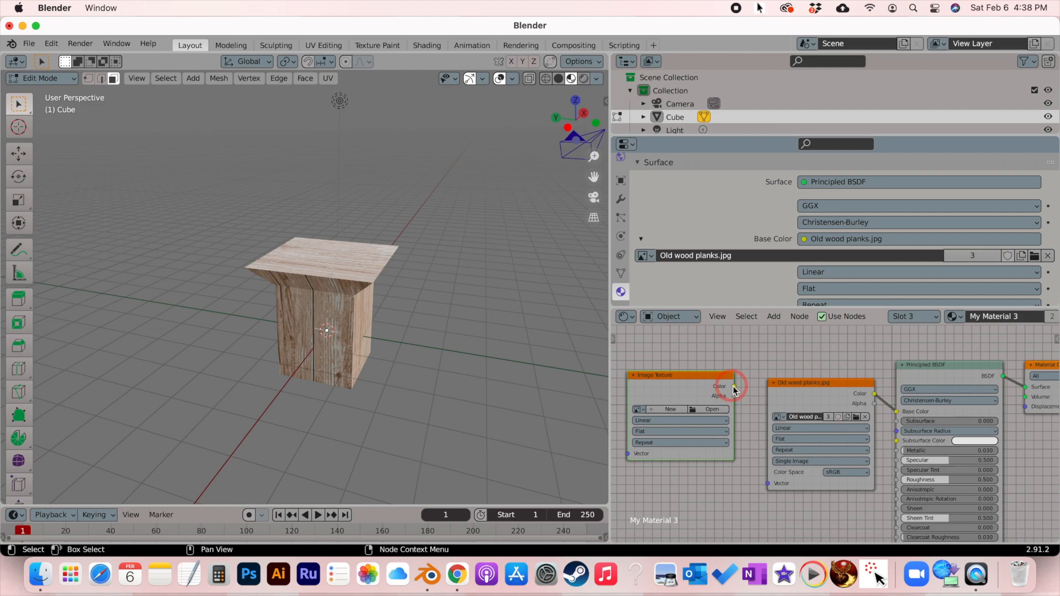
left_click_drag(710, 382, 720, 381)
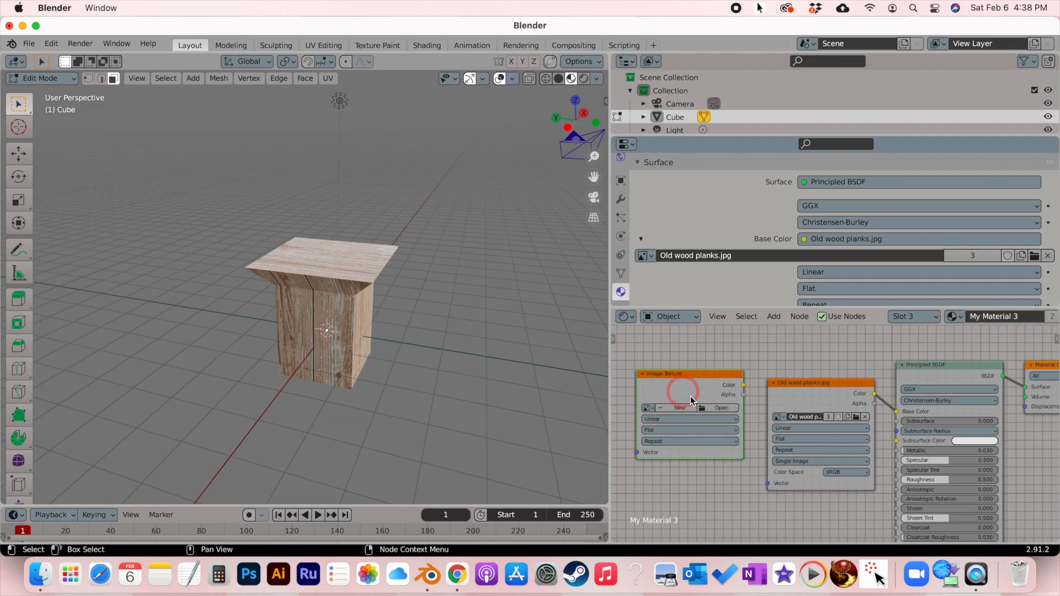
Step: Assign the existing image Object Texture Image 1 to the new Image Texture node
left_click(647, 409)
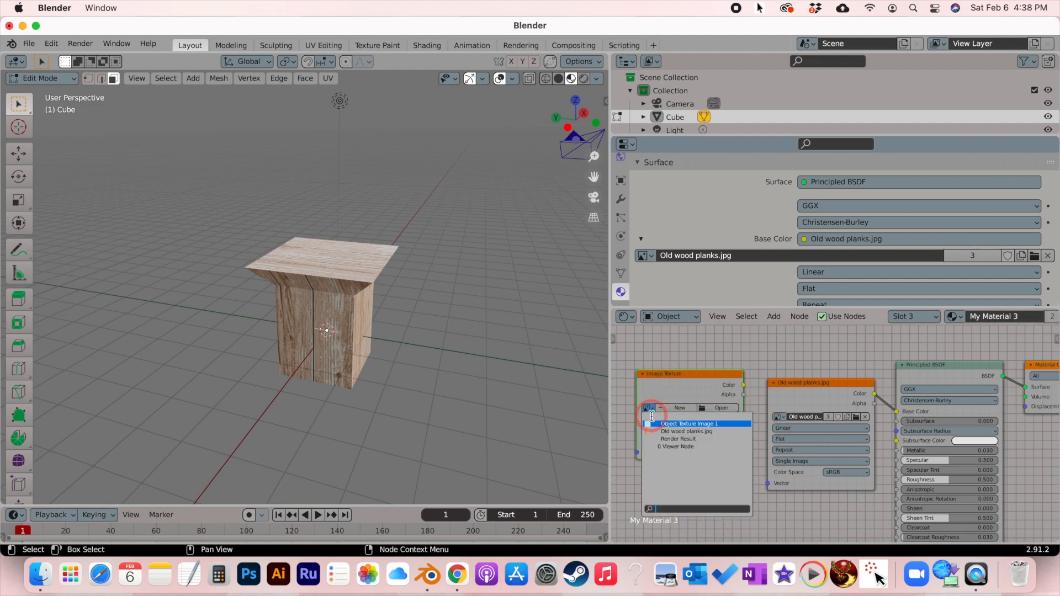
left_click(659, 423)
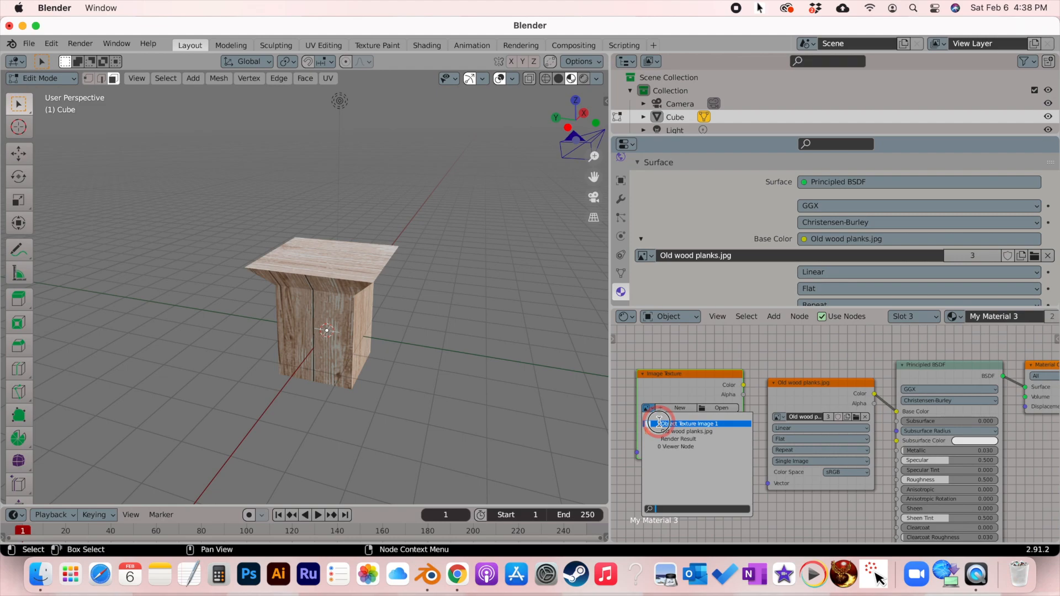
left_click(652, 408)
left_click(658, 423)
left_click(706, 425)
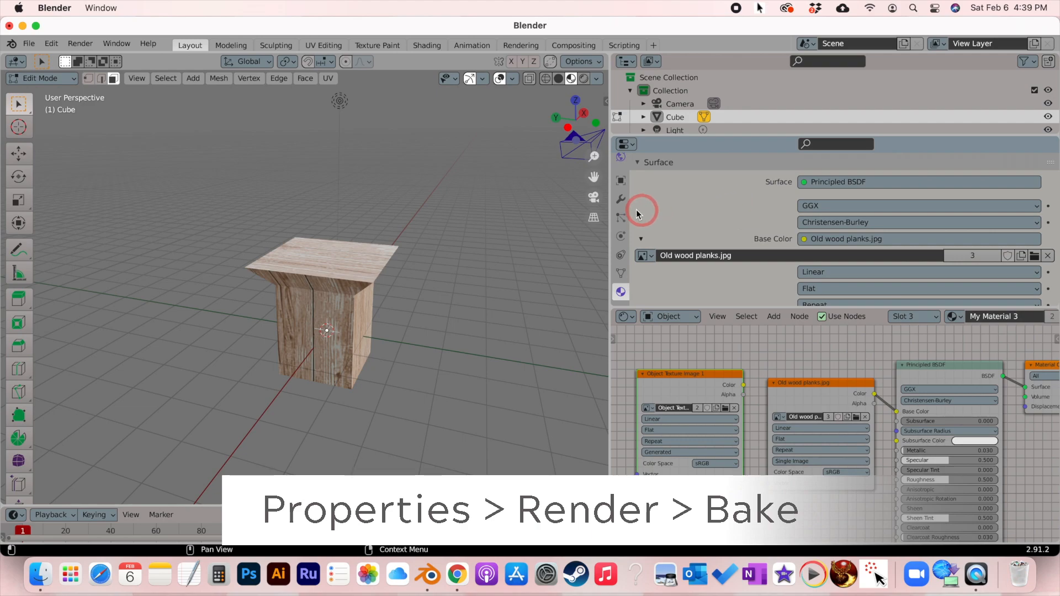
Step: Expand the Bake settings in the scene's render properties and bring the bake type into view
scroll(621, 210, "up", 4)
left_click(620, 192)
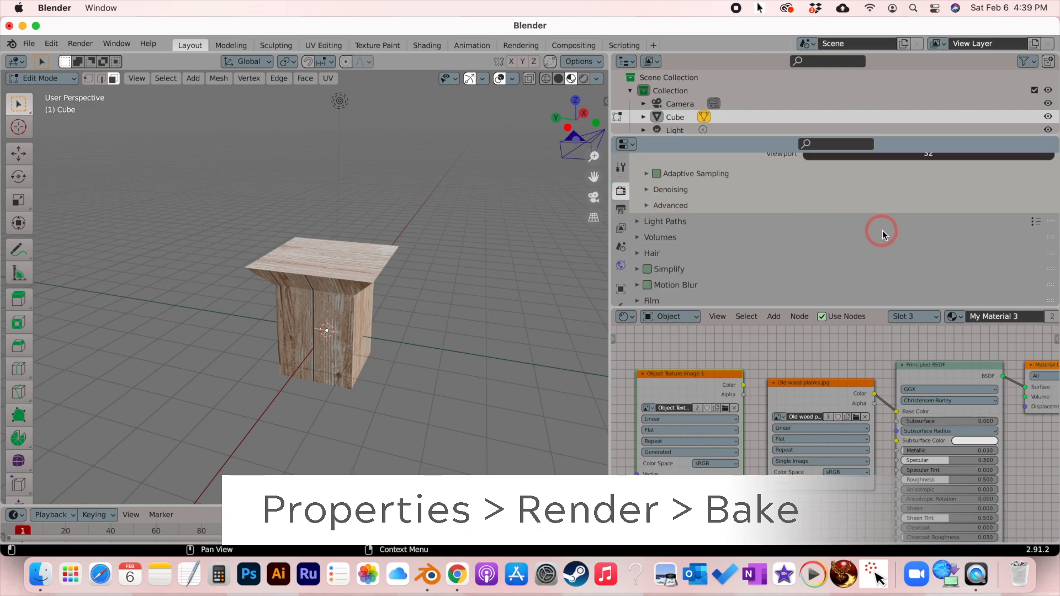
scroll(883, 230, "down", 5)
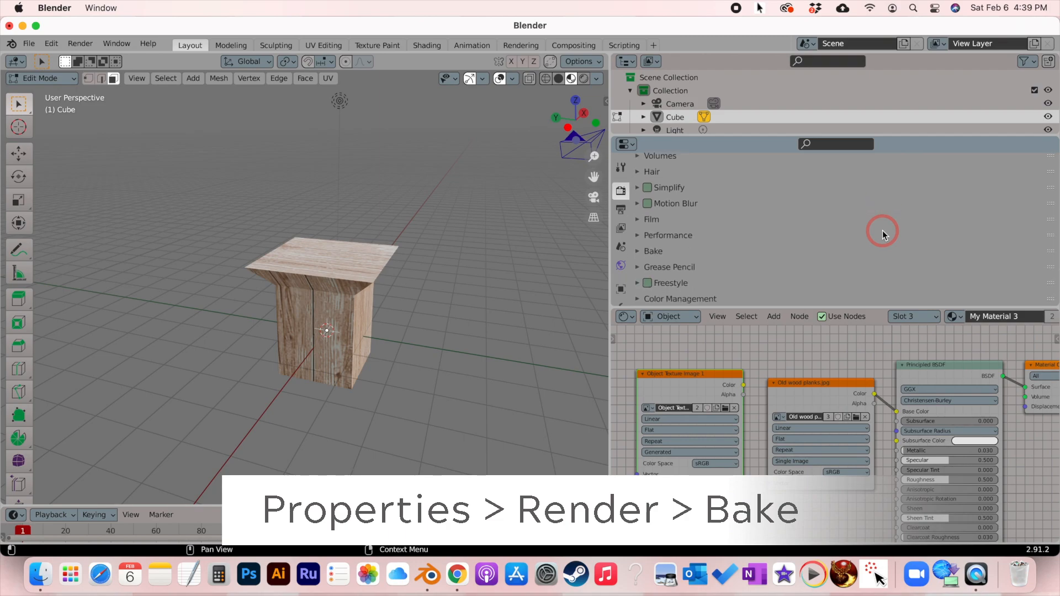
left_click(637, 252)
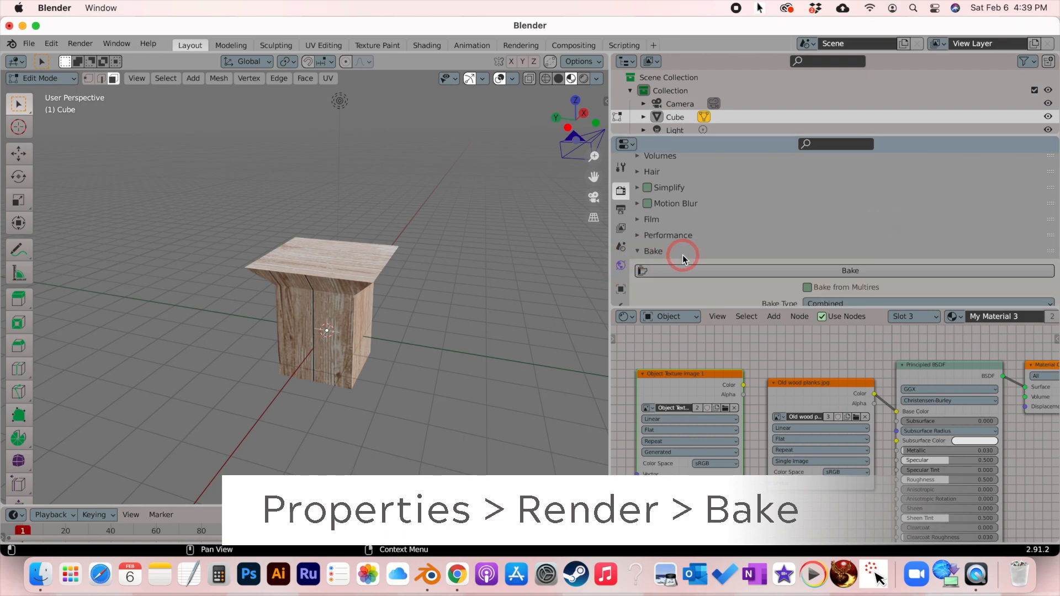
scroll(684, 255, "down", 2)
scroll(684, 255, "down", 1)
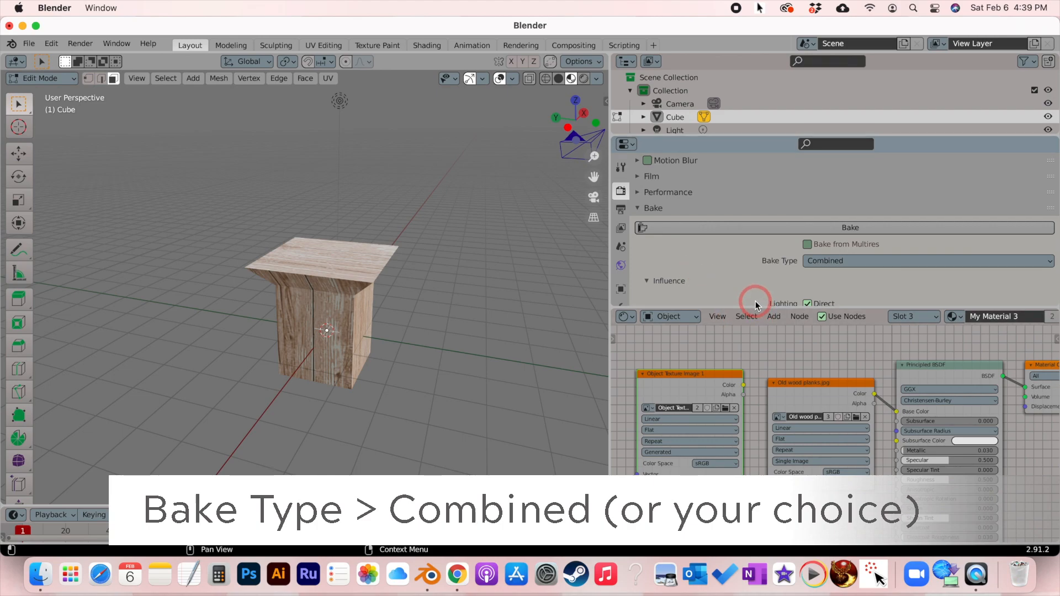
Step: Review the available bake types and keep Combined
left_click(863, 264)
left_click(863, 264)
left_click(863, 264)
left_click(862, 264)
left_click(863, 264)
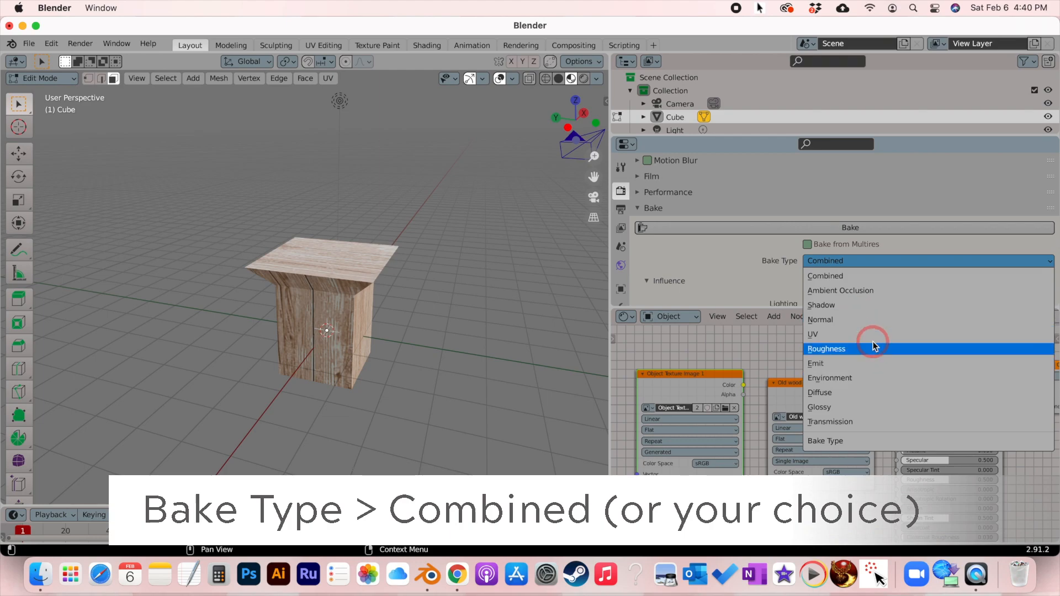
left_click(840, 264)
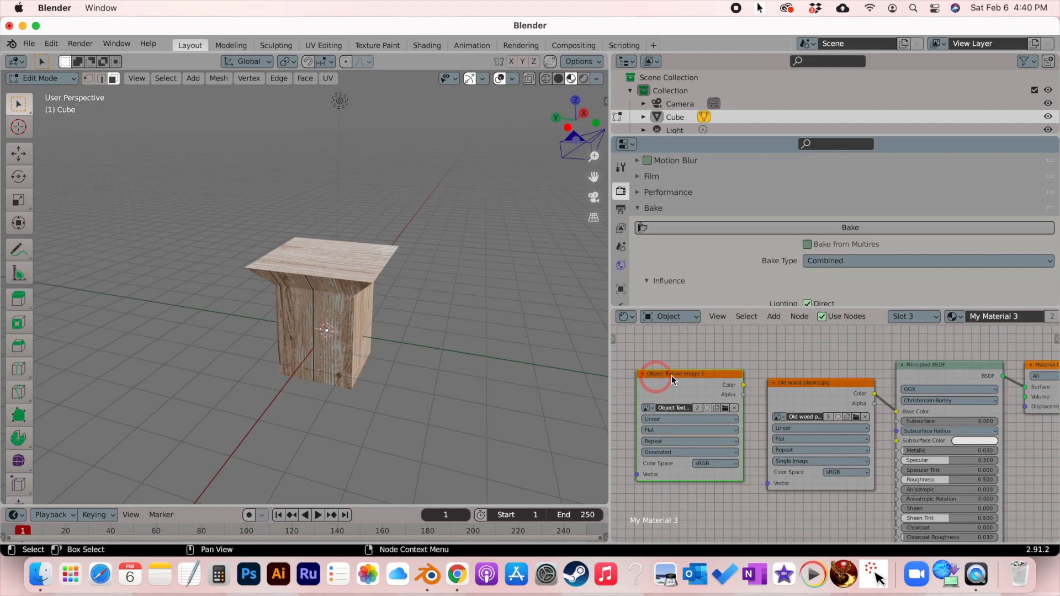
Step: Bake the combined map into Object Texture Image 1 and inspect the cube from another angle
left_click(764, 230)
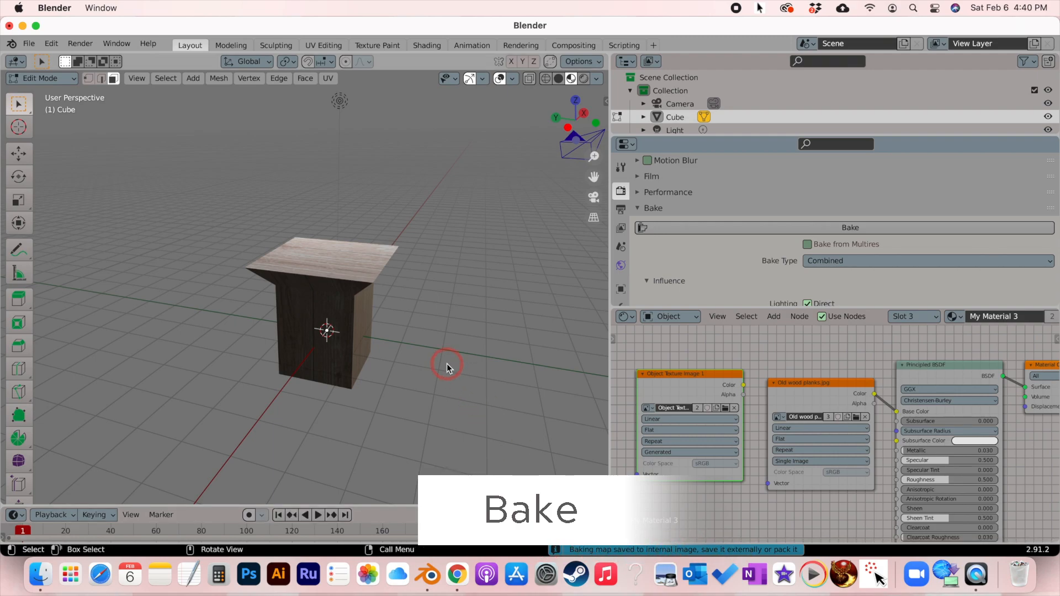
scroll(423, 316, "down", 5)
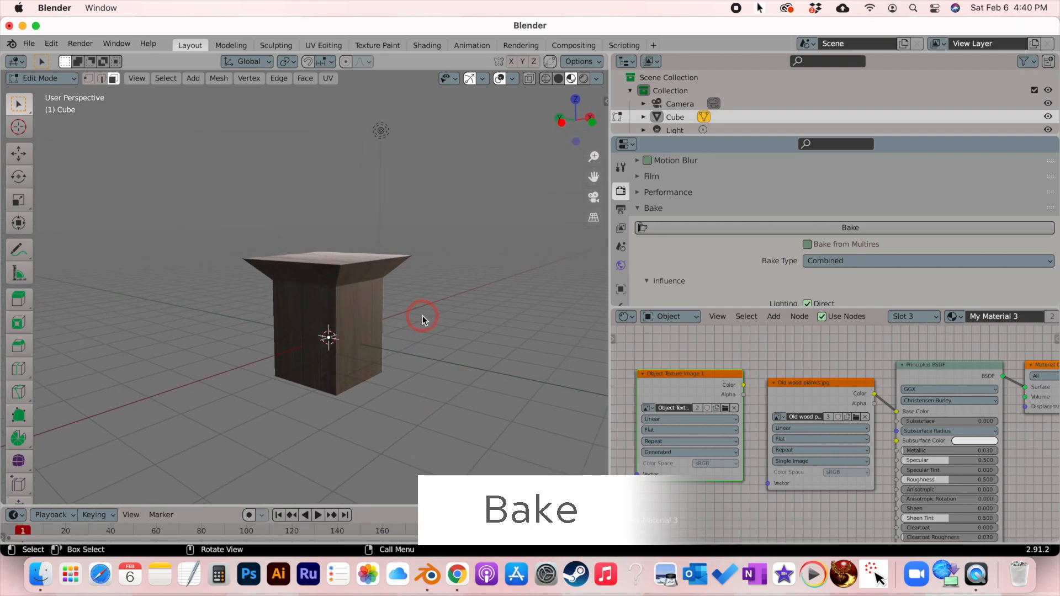
scroll(422, 316, "up", 3)
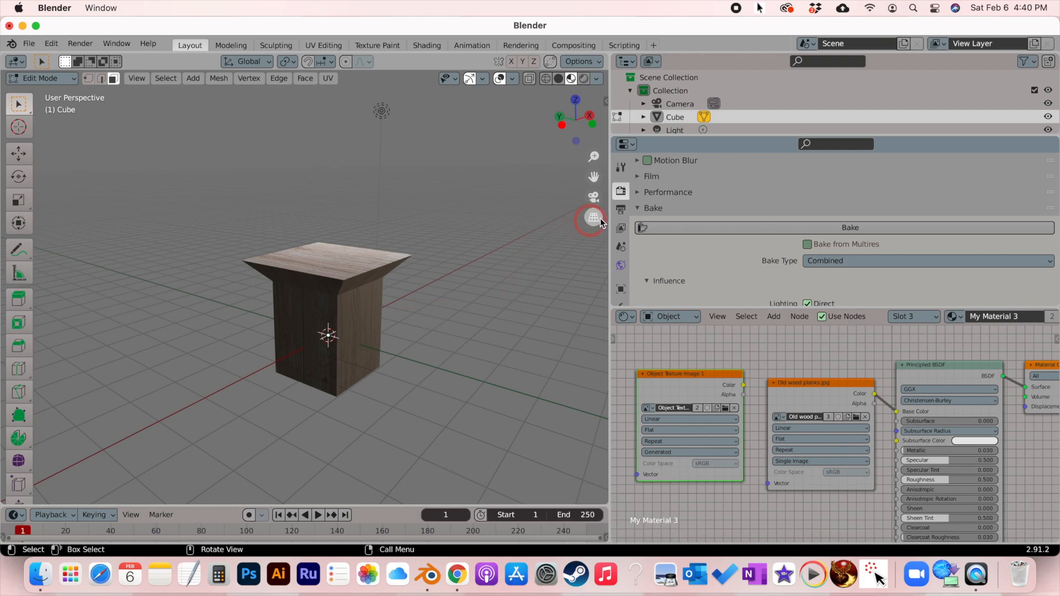
Step: Look through the Cycles render settings, including the sampling values and the advanced sampling options
scroll(743, 284, "up", 10)
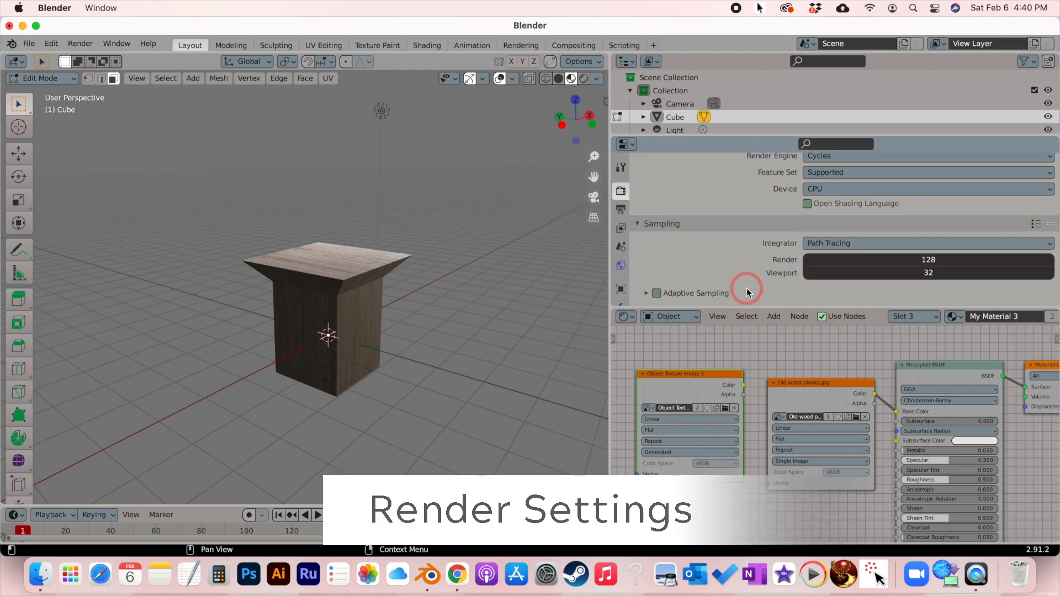
scroll(768, 257, "down", 2)
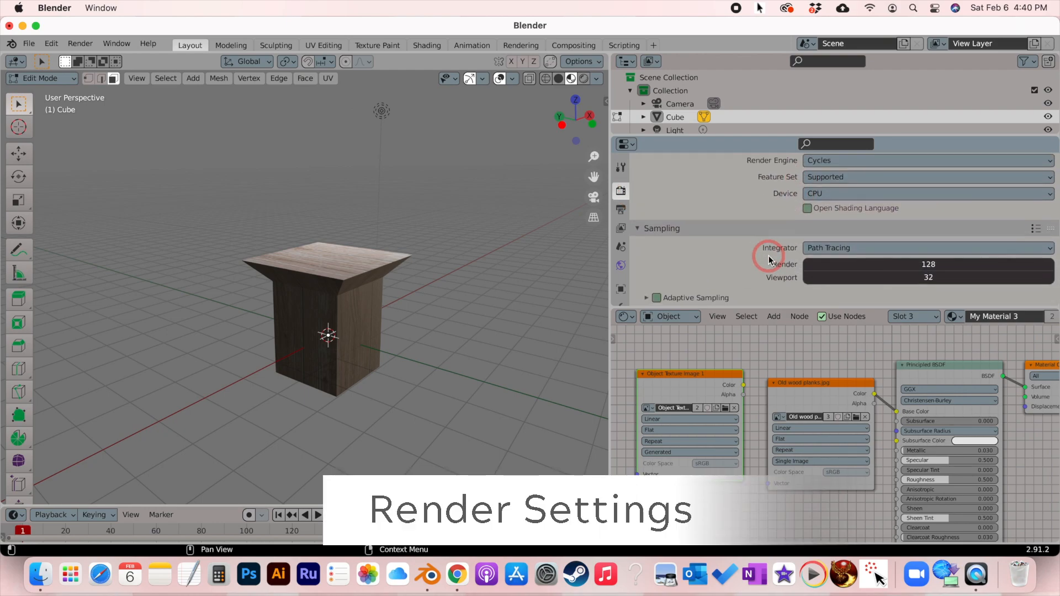
scroll(769, 259, "down", 6)
scroll(769, 259, "up", 8)
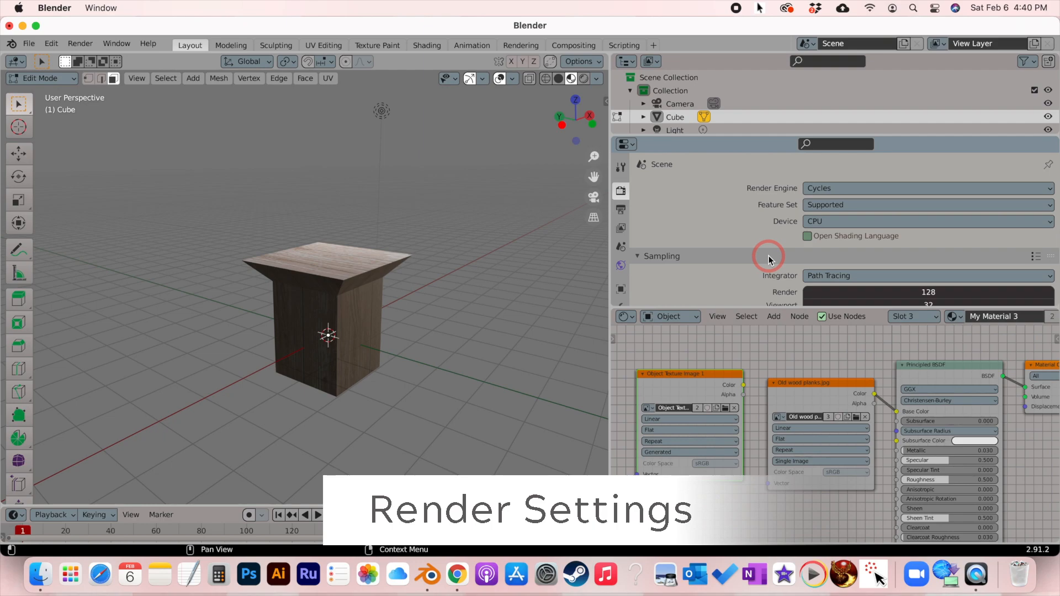
scroll(769, 258, "down", 7)
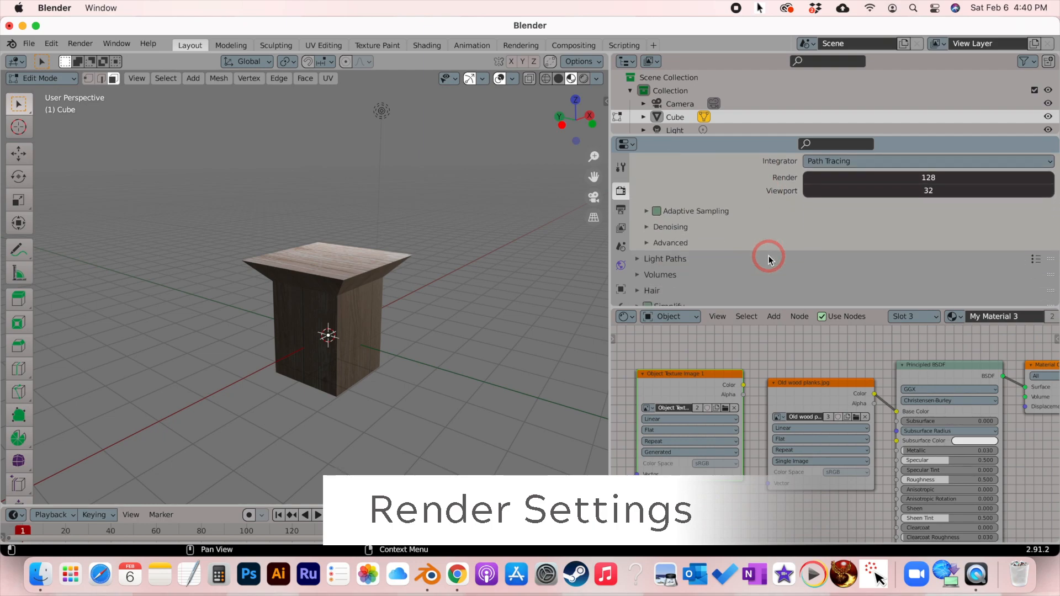
left_click(648, 230)
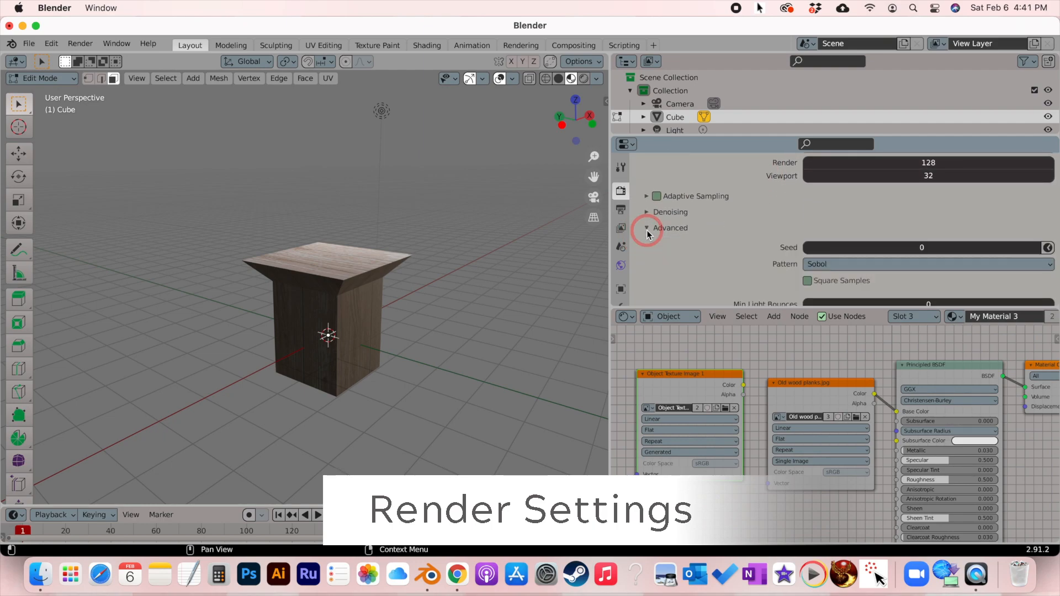
left_click(648, 231)
scroll(781, 188, "up", 2)
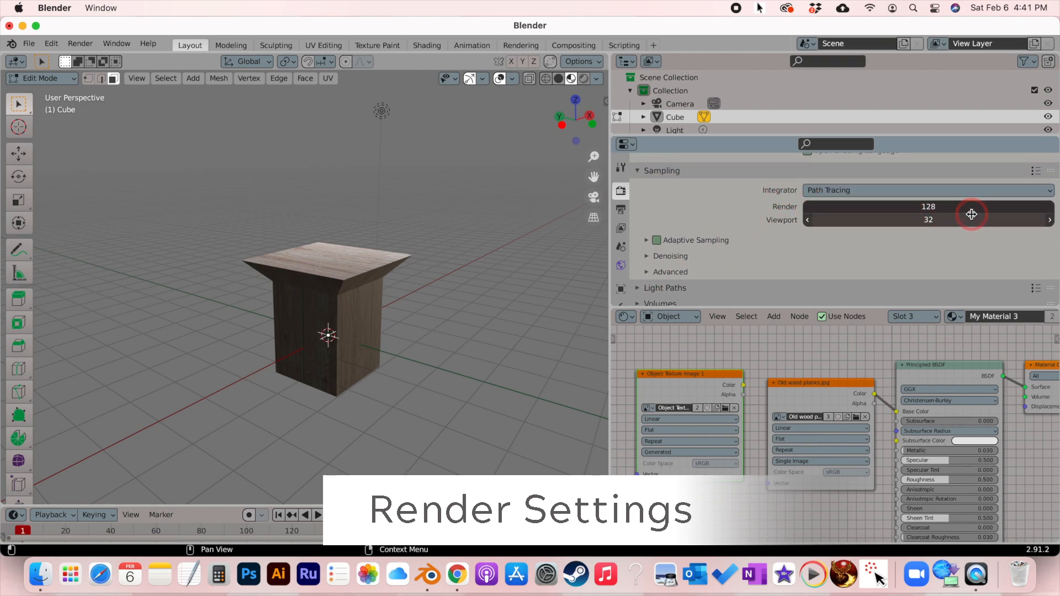
Step: Raise the number of render samples in the Sampling settings to 228
left_click_drag(968, 206, 1020, 204)
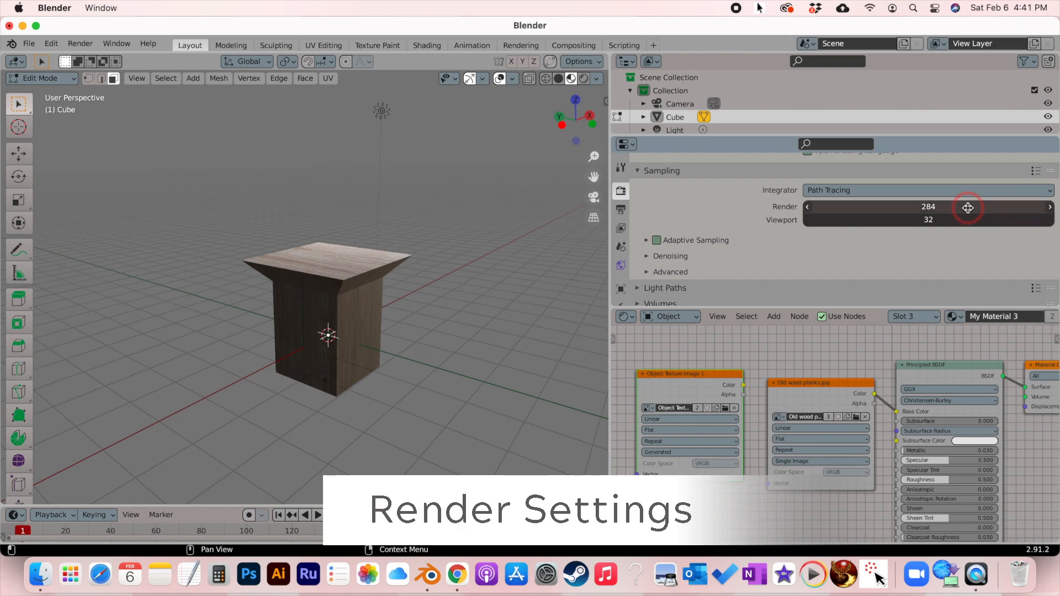
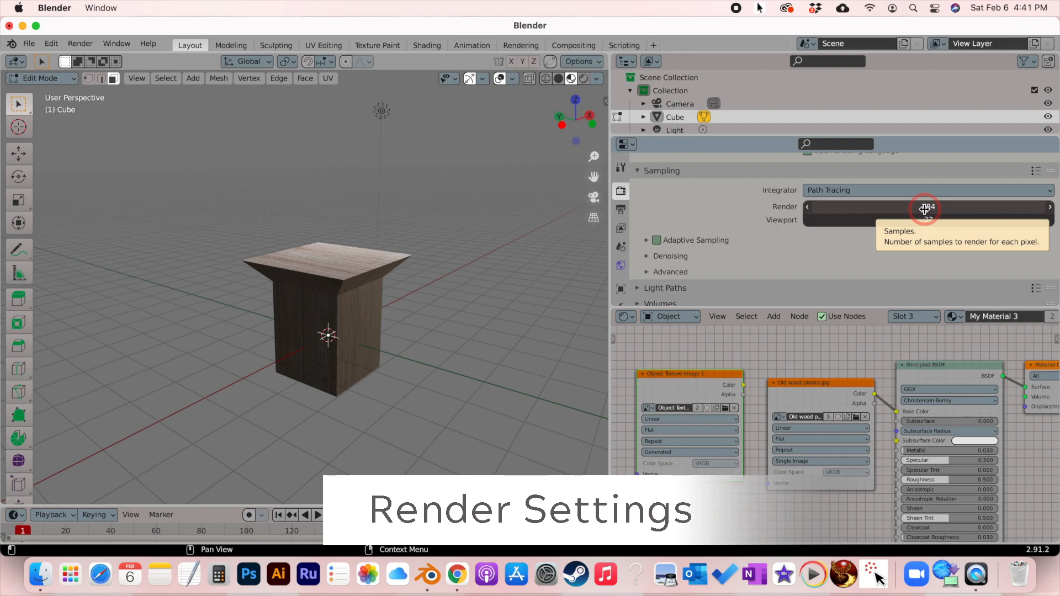
left_click_drag(924, 209, 925, 210)
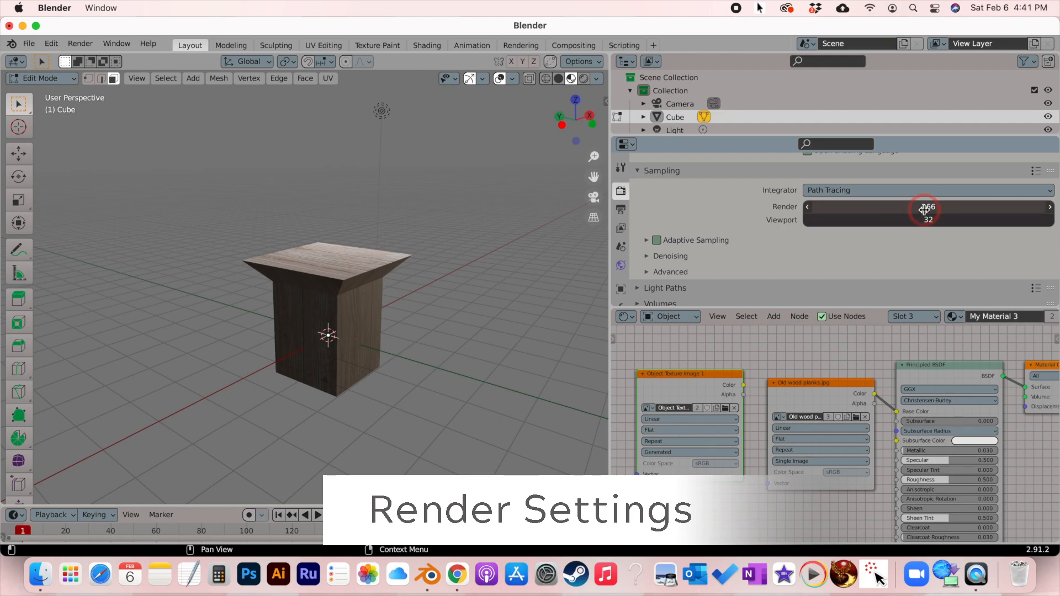
mouse_move(928, 209)
left_mouse_down()
mouse_move(906, 209)
mouse_move(918, 209)
left_mouse_up()
left_click_drag(931, 209, 923, 213)
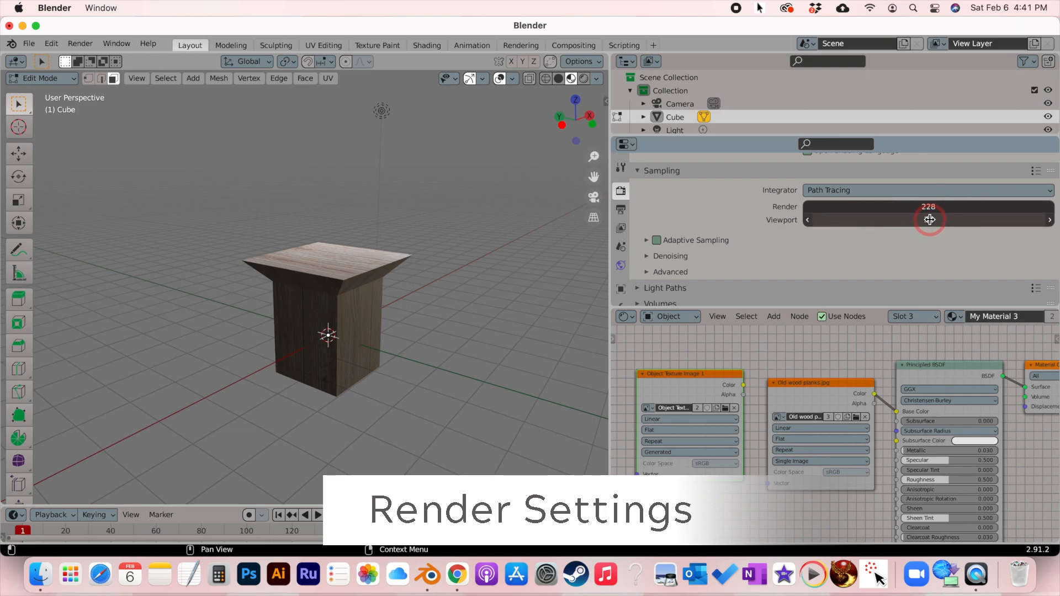
Step: Switch the 3D viewport shading to Rendered to preview the cube with the scene lighting
scroll(351, 288, "down", 5)
scroll(350, 288, "up", 5)
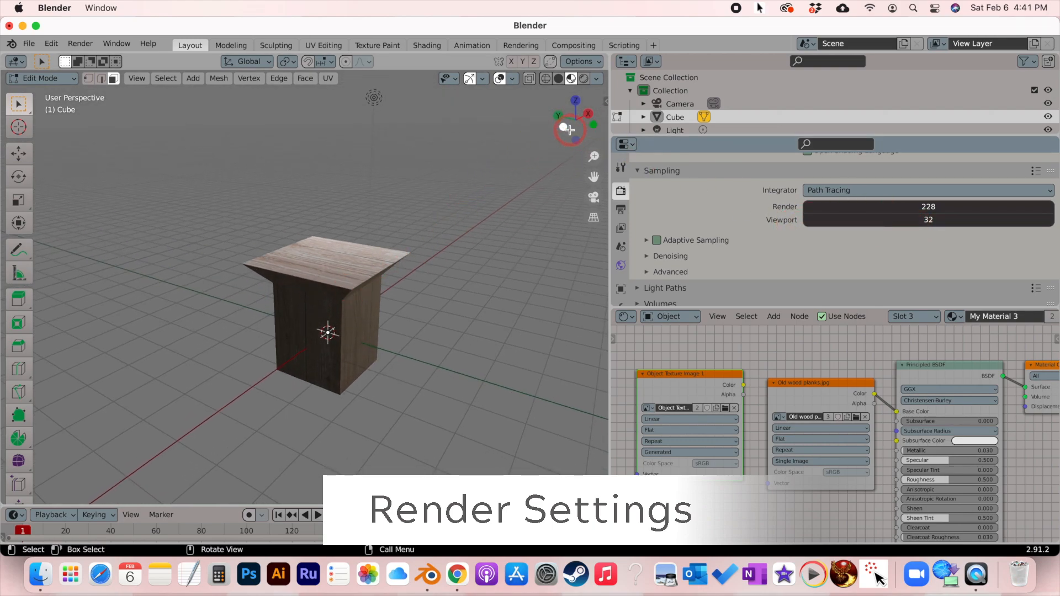
left_click(584, 79)
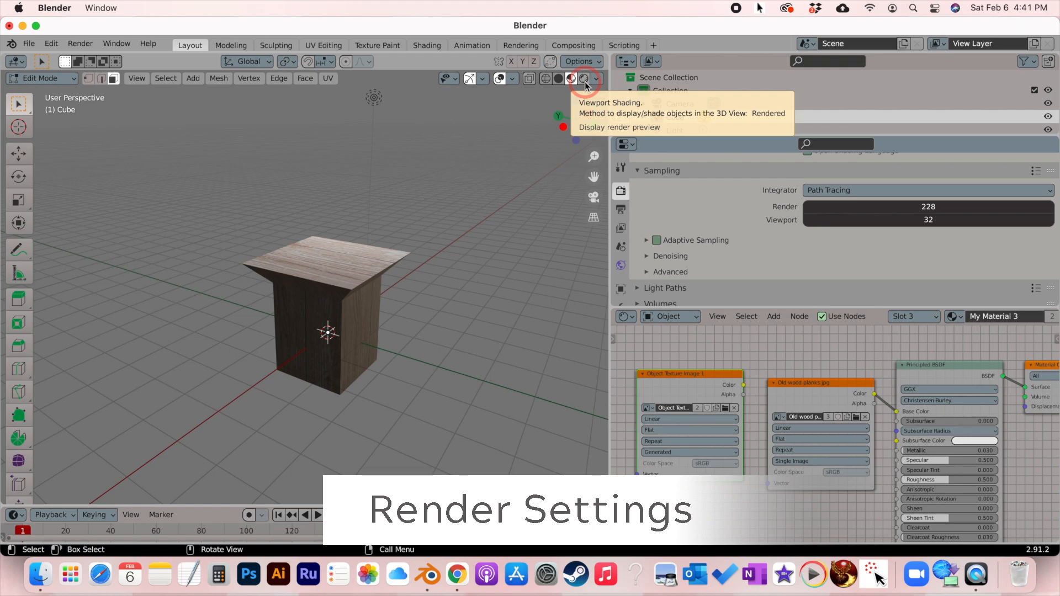
left_click(585, 82)
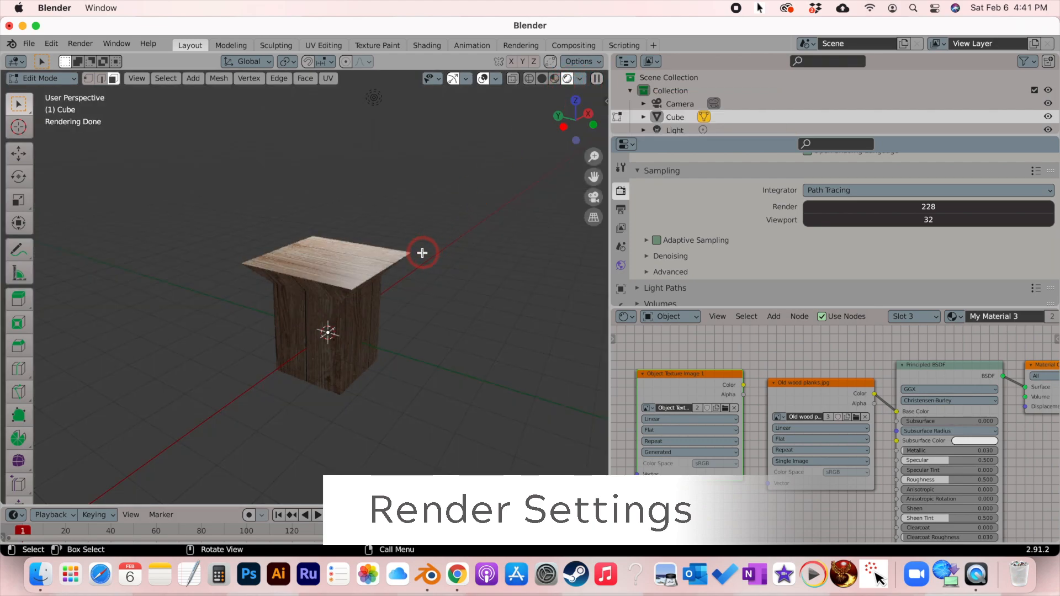
Step: Raise the viewport sampling to 216 samples
scroll(423, 253, "down", 4)
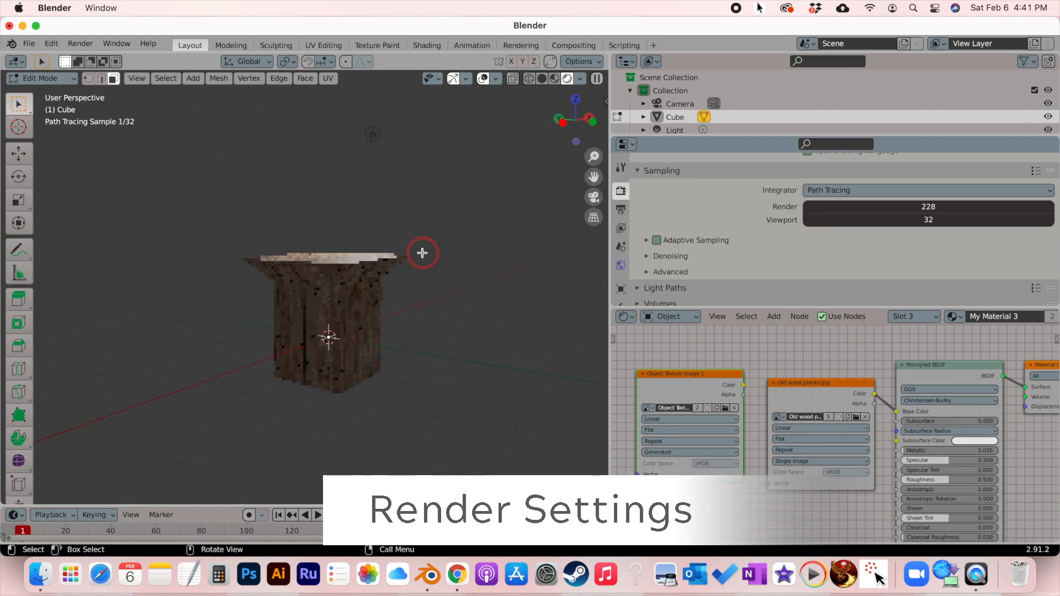
scroll(422, 253, "up", 4)
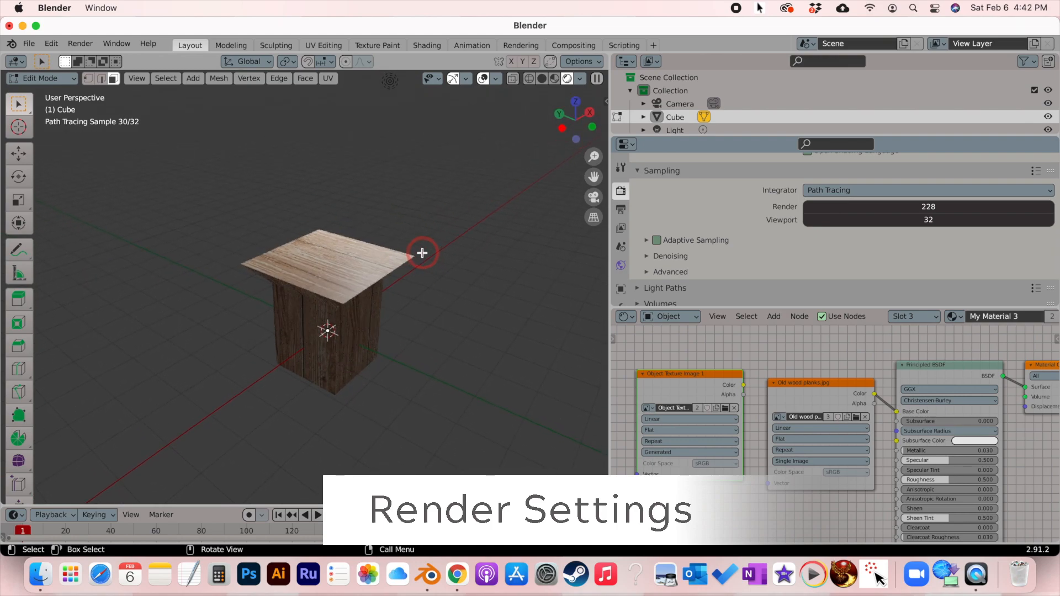
scroll(423, 253, "up", 3, "ctrl")
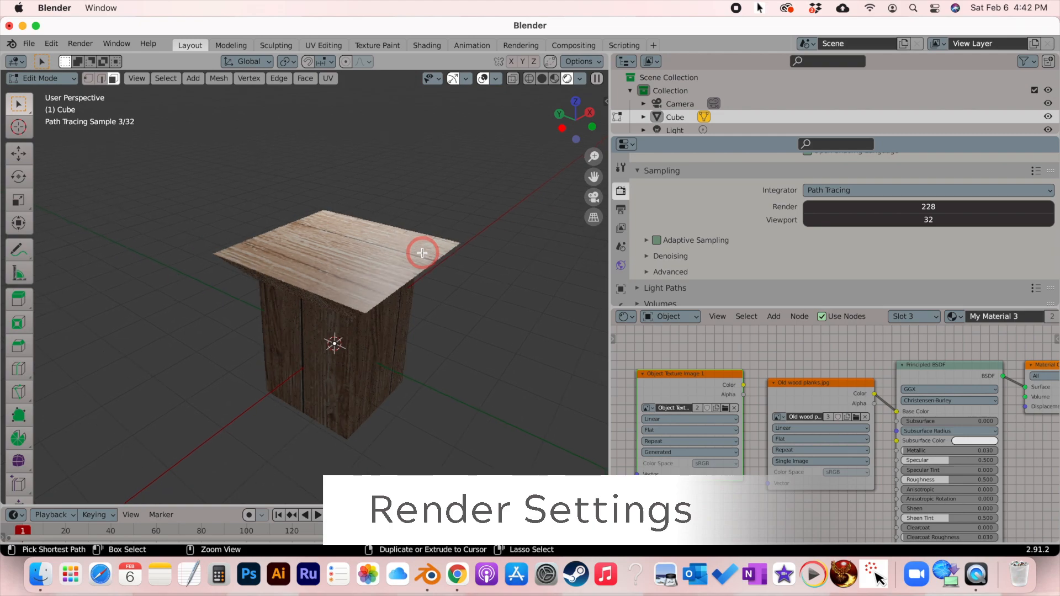
scroll(422, 253, "down", 1)
left_click_drag(871, 225, 934, 223)
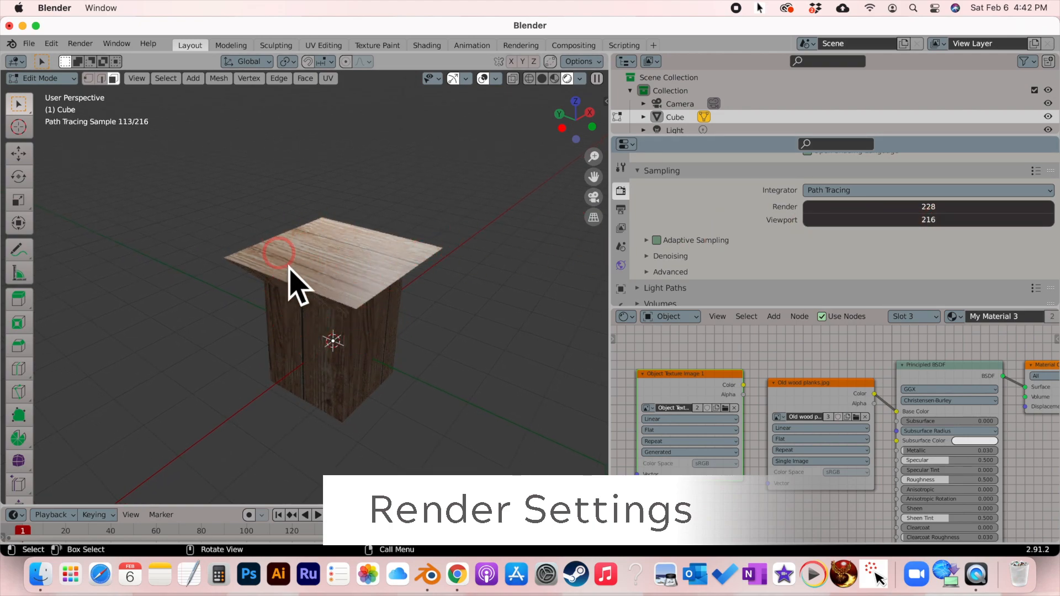
Step: Set sampling to 34 viewport samples and 162 render samples, and switch the viewport shading to Material Preview
left_click_drag(932, 223, 863, 226)
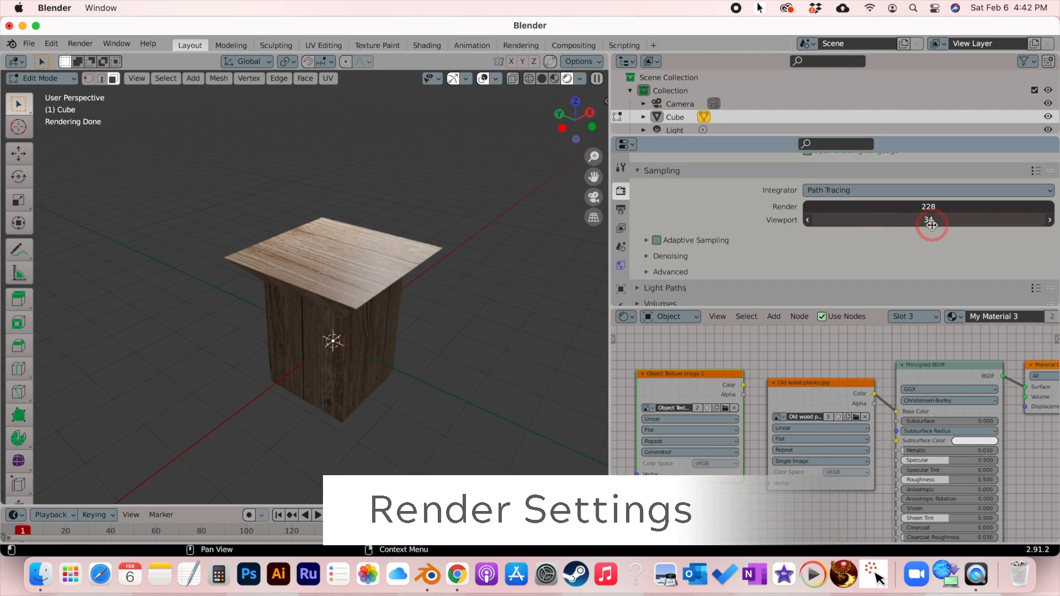
mouse_move(935, 208)
left_mouse_down()
mouse_move(903, 207)
mouse_move(935, 208)
left_mouse_up()
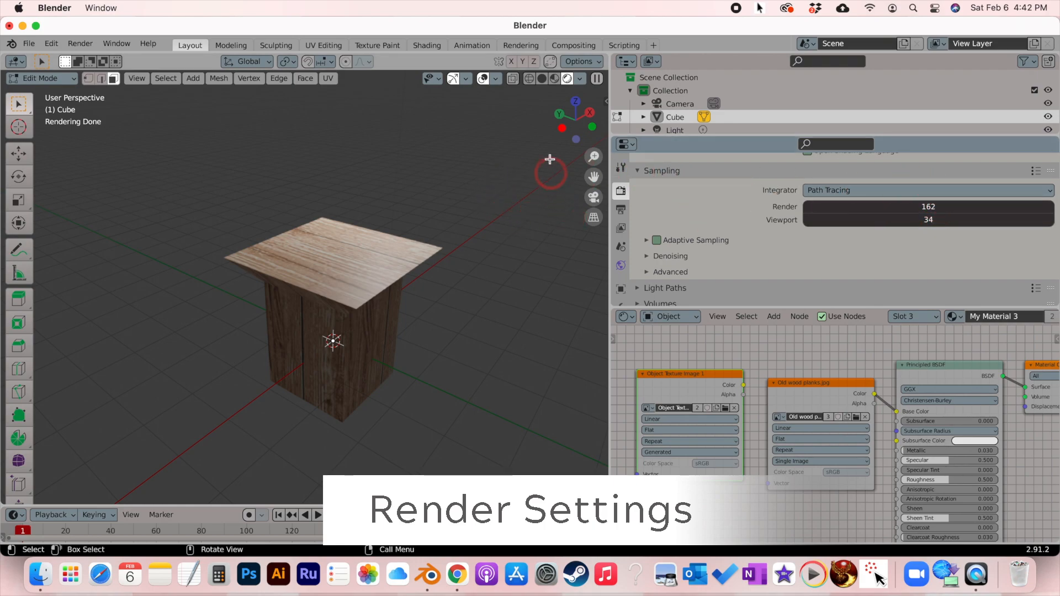
left_click(571, 80)
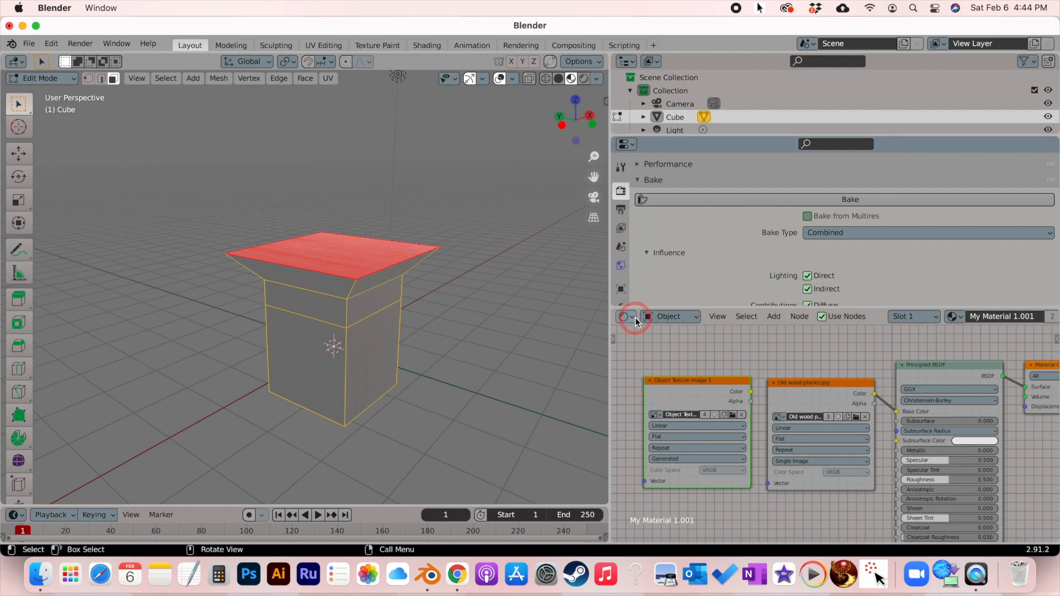
Step: Display the cube's material slots in the material properties
scroll(626, 281, "down", 2)
scroll(624, 278, "down", 5)
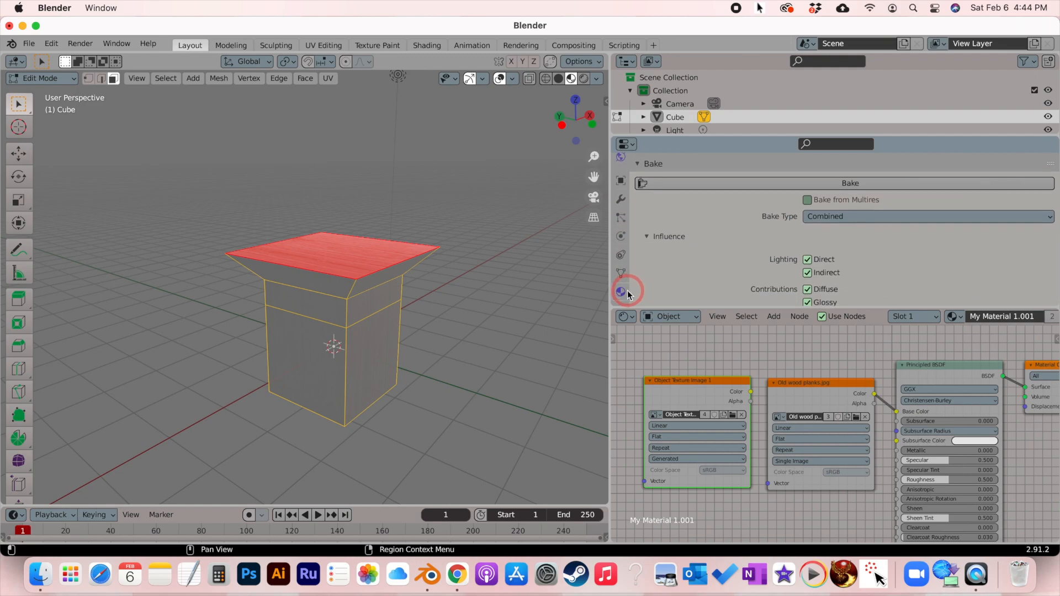
left_click(622, 291)
scroll(792, 223, "up", 15)
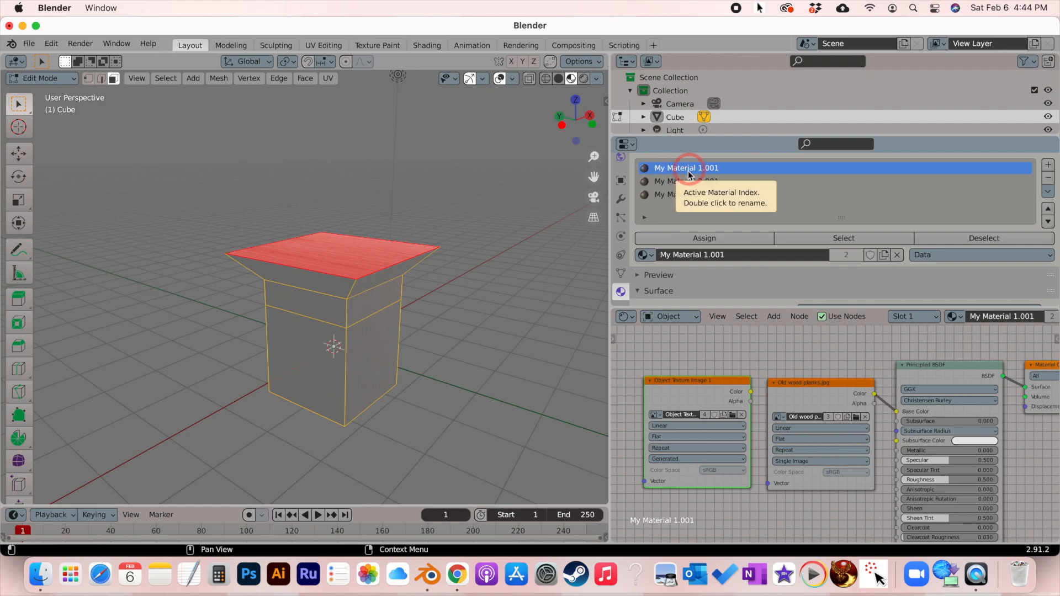
left_click(627, 317)
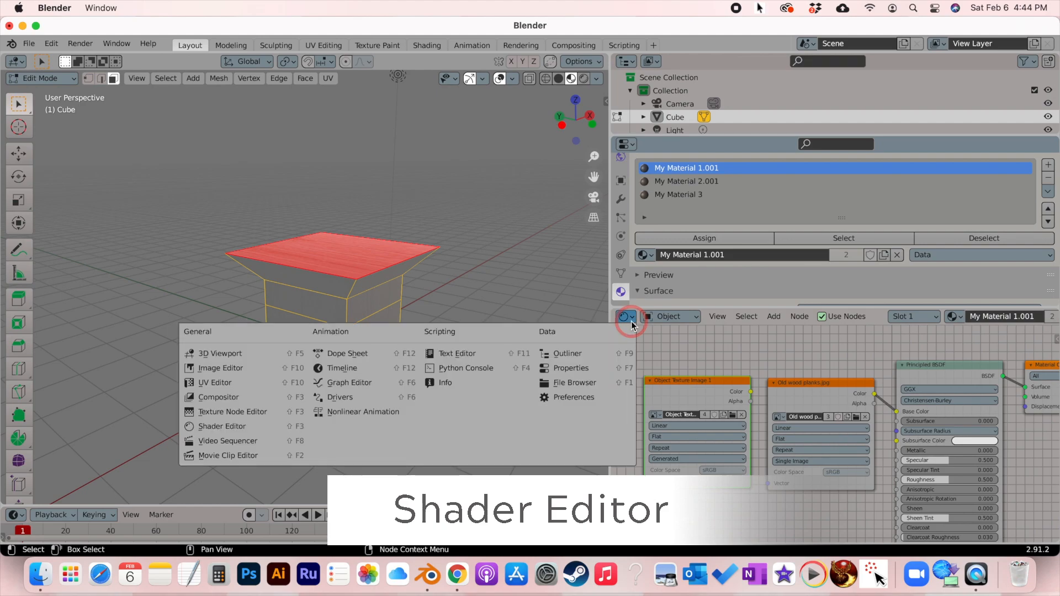
left_click(675, 336)
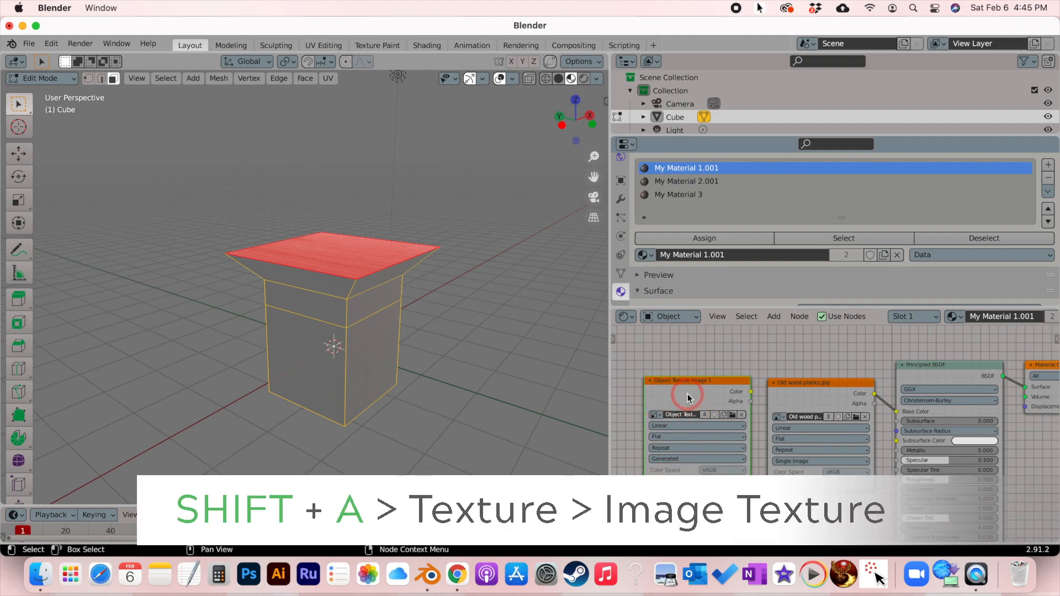
key("shift+a")
mouse_move(688, 397)
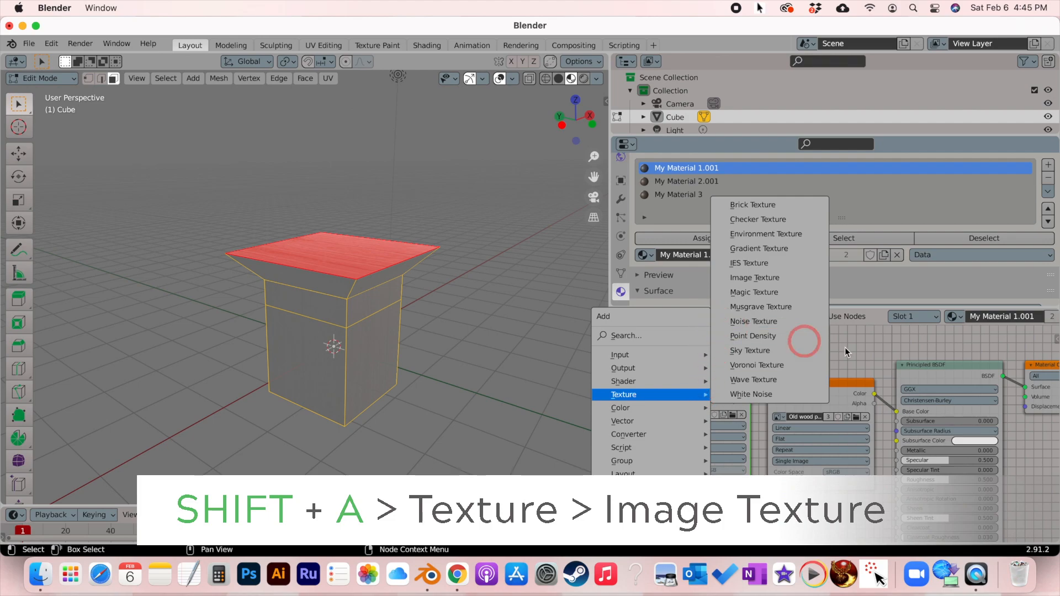
left_click(755, 278)
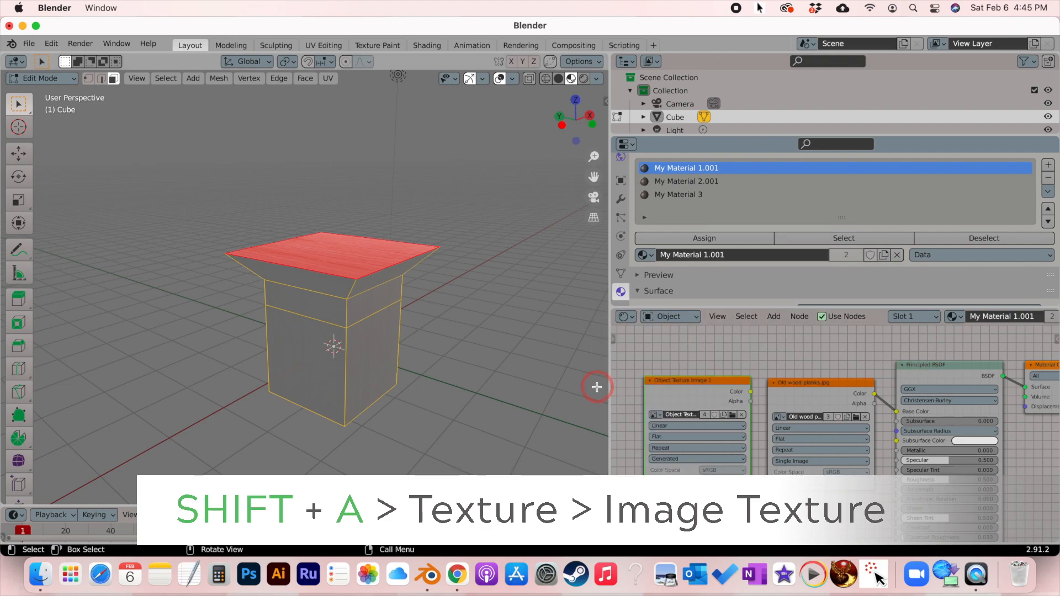
Step: Check the Object Texture image node in the shader nodes of My Material 1.001, My Material 2.001 and My Material 3
left_click(665, 416)
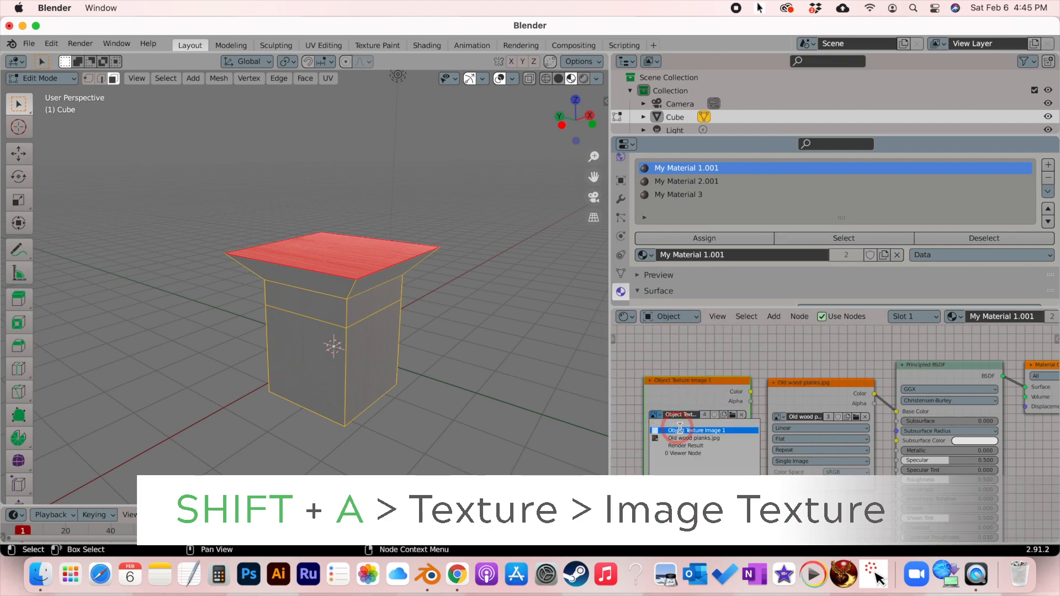
left_click(662, 397)
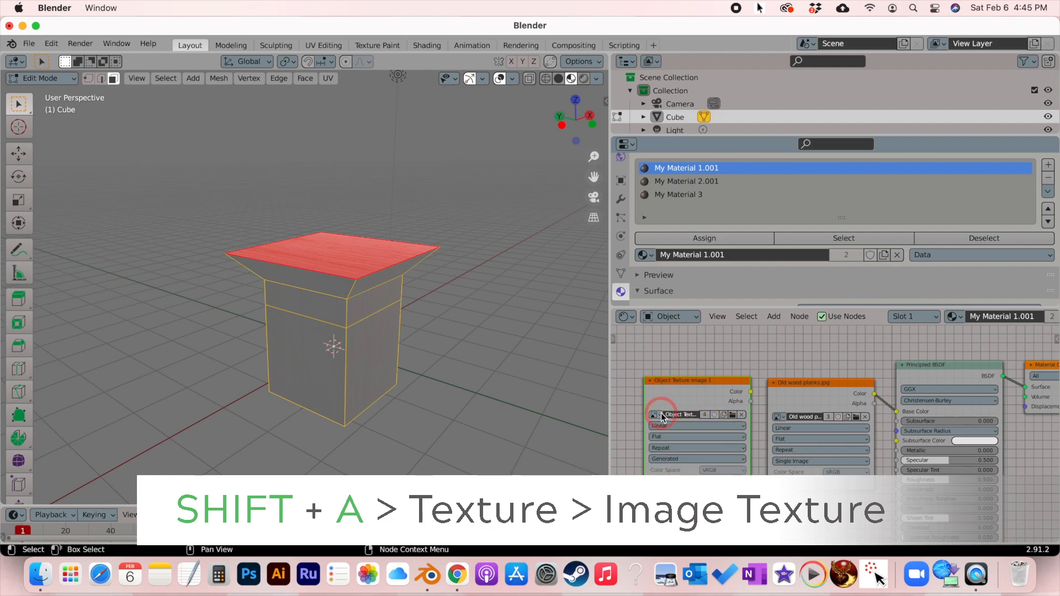
left_click(707, 391)
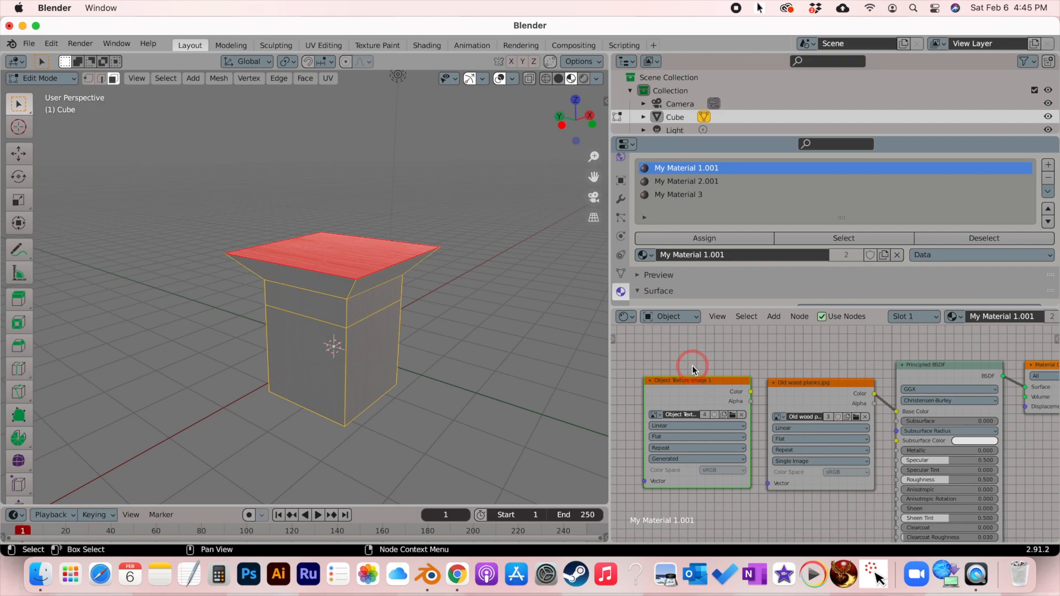
left_click(680, 181)
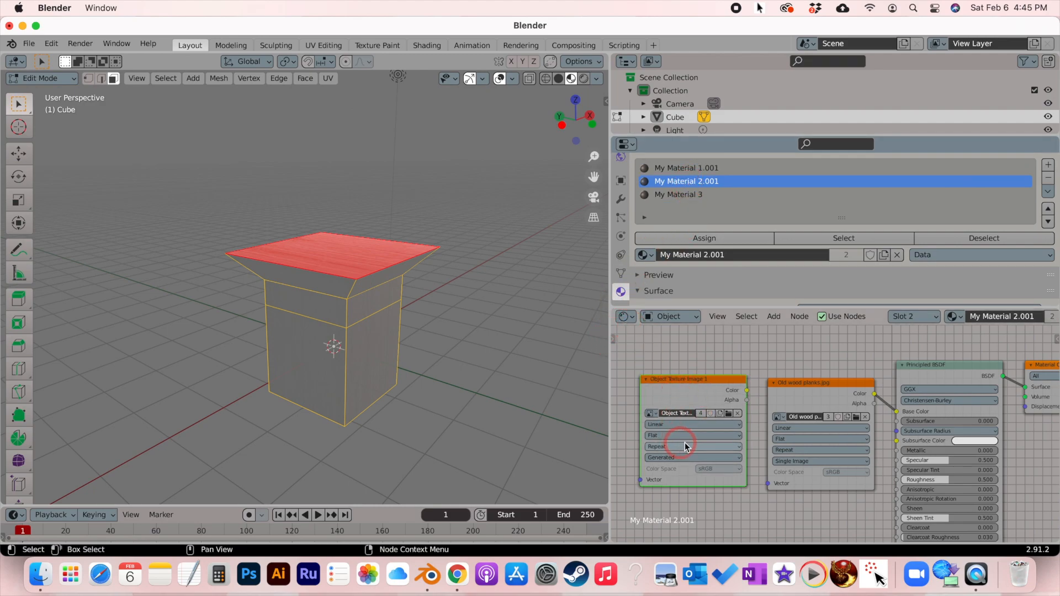
left_click(652, 413)
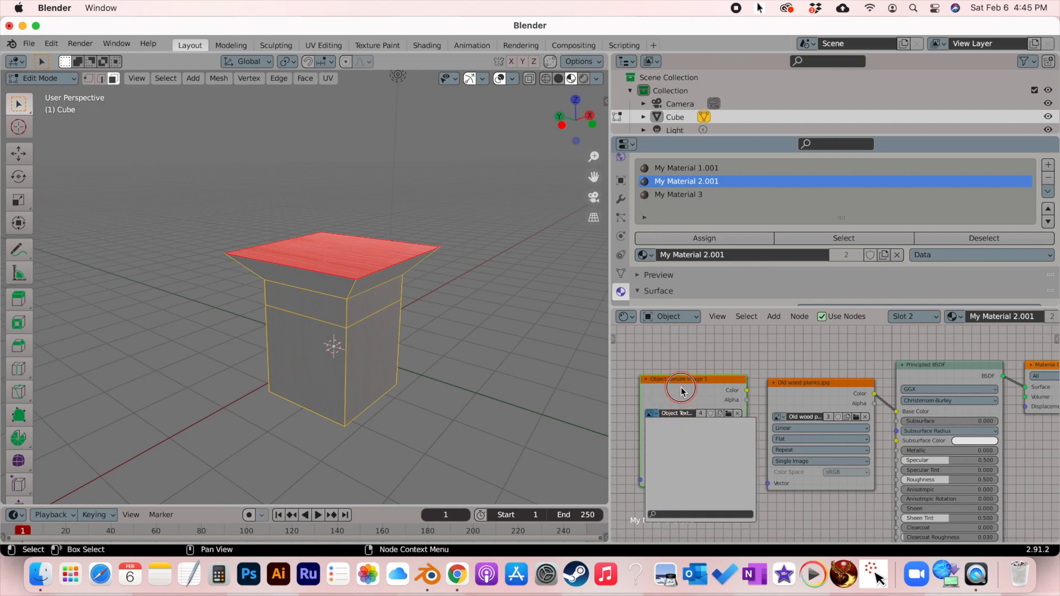
left_click(667, 200)
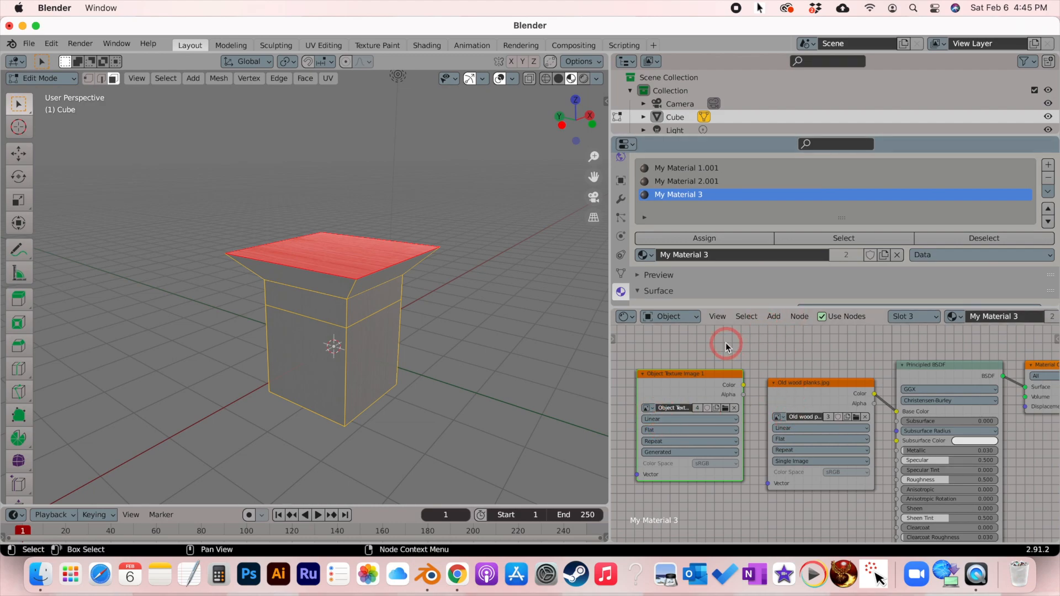
Step: Change the shader node area to the UV Editor to show the baked Object Texture image
left_click(629, 317)
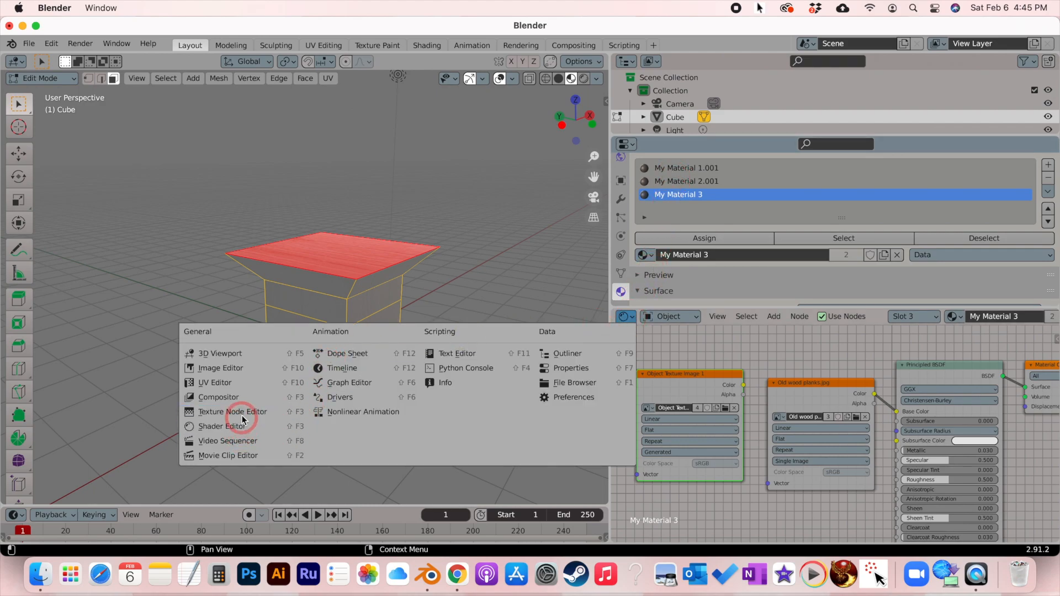
left_click(626, 317)
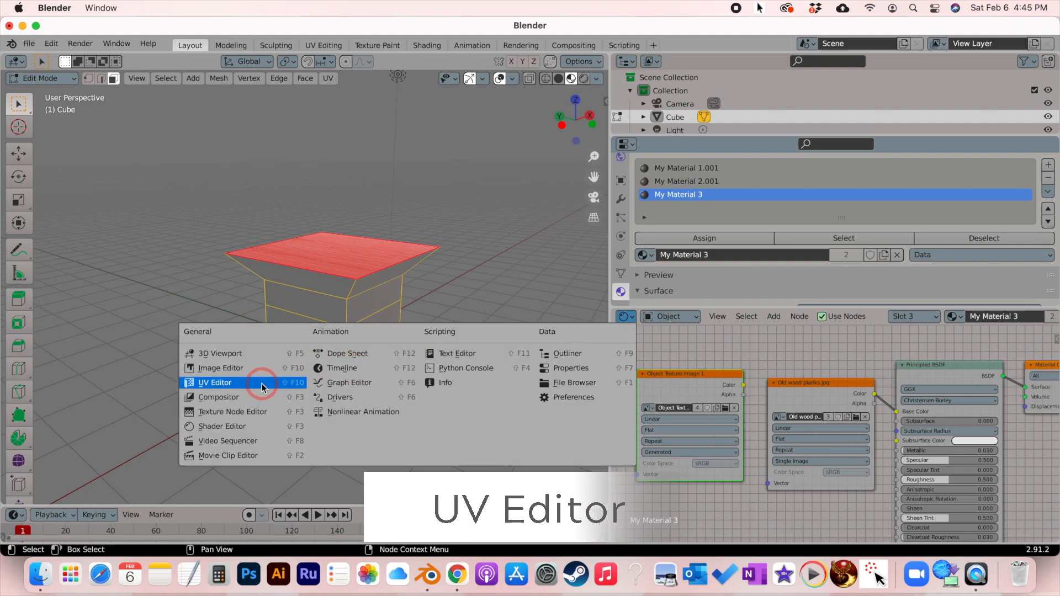
left_click(263, 390)
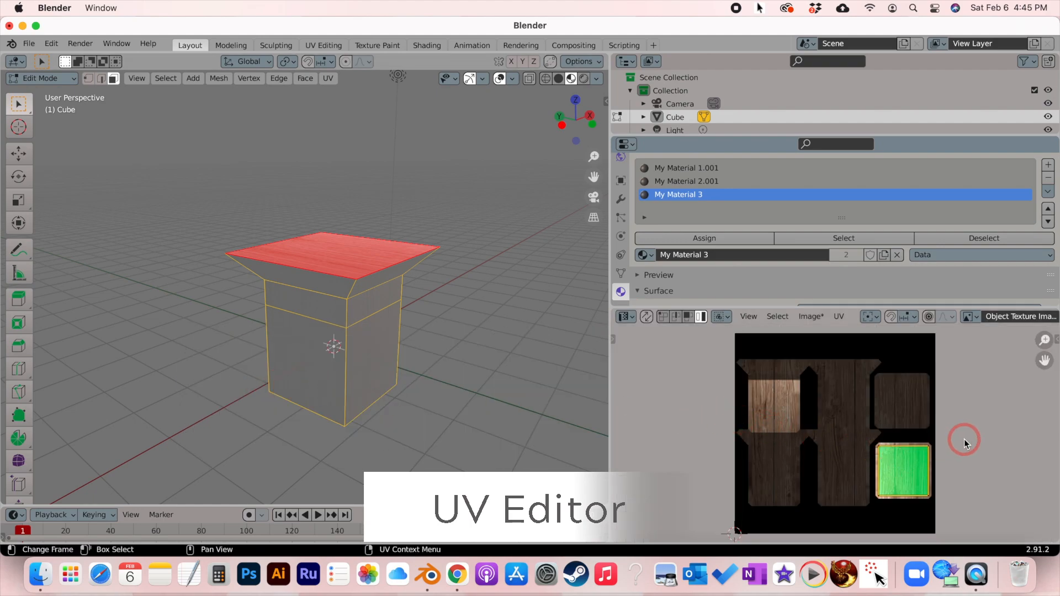
Step: Put the cube in Object Mode and inspect its wood textures from several sides
key("Tab")
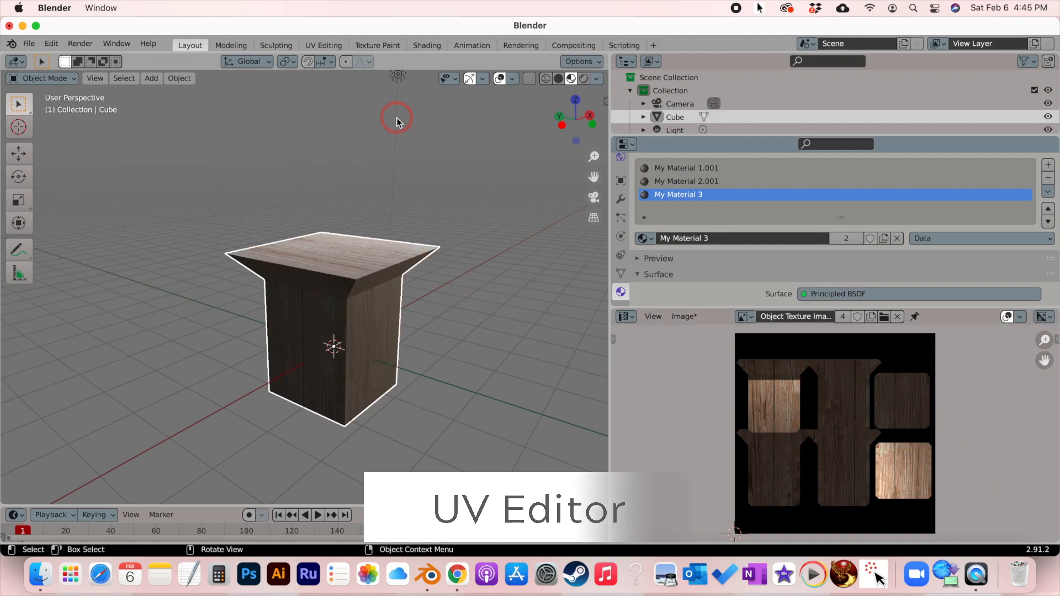
scroll(403, 136, "down", 5)
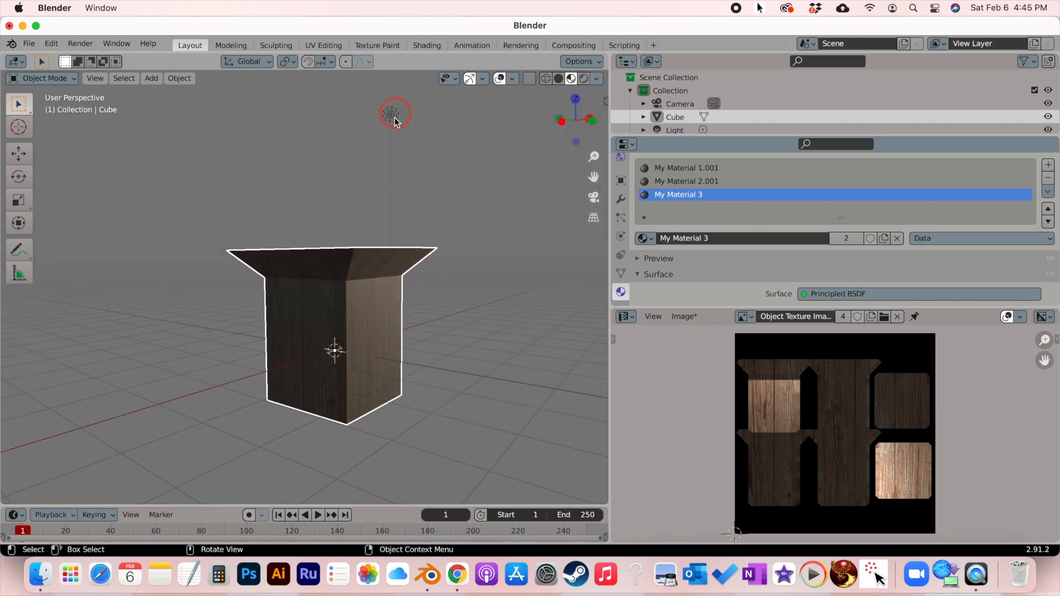
scroll(411, 232, "up", 5)
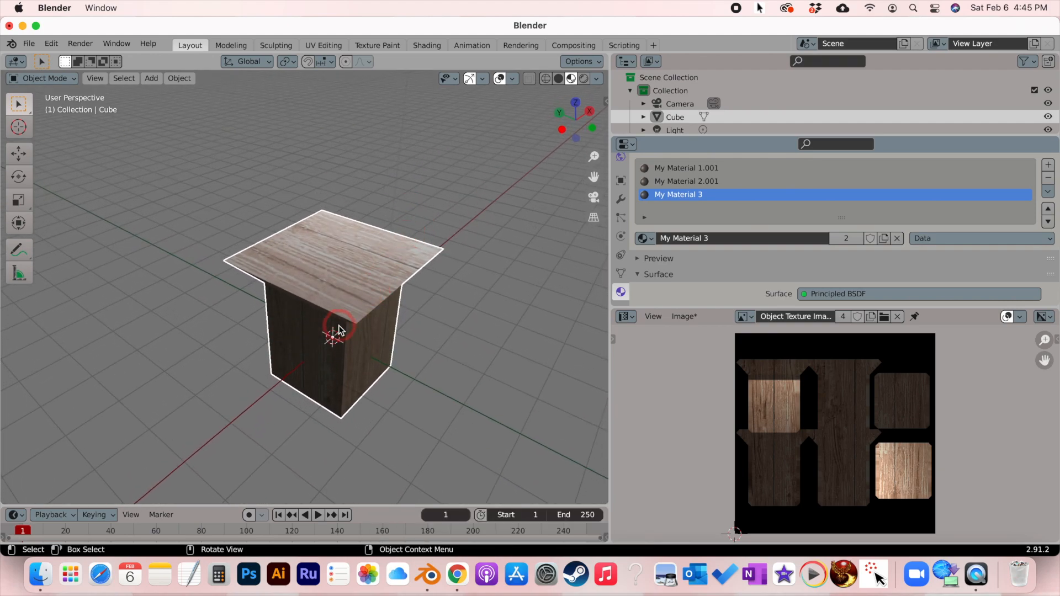
scroll(429, 320, "down", 3)
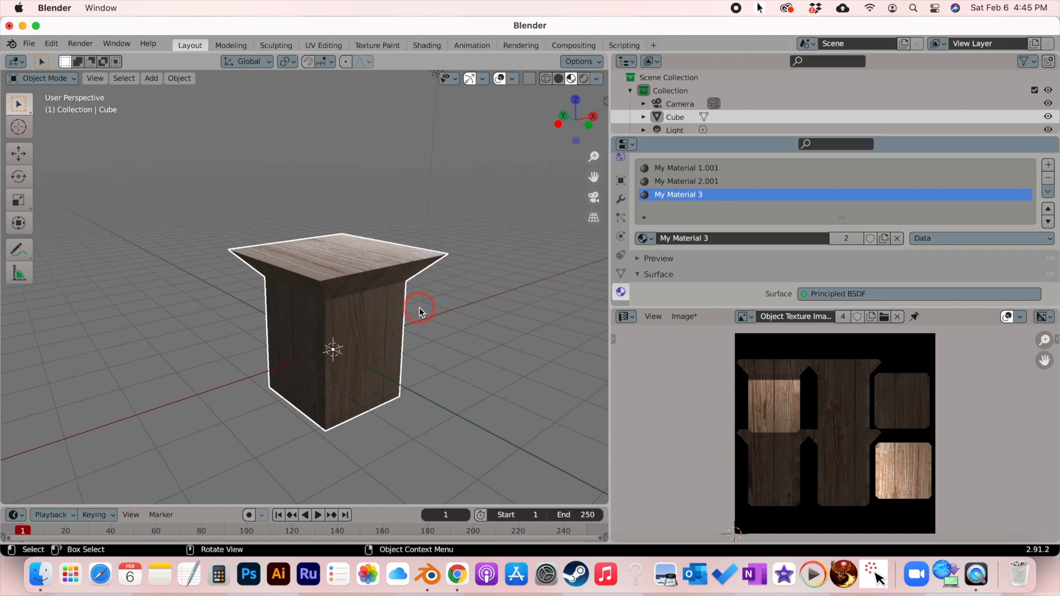
scroll(419, 309, "right", 10)
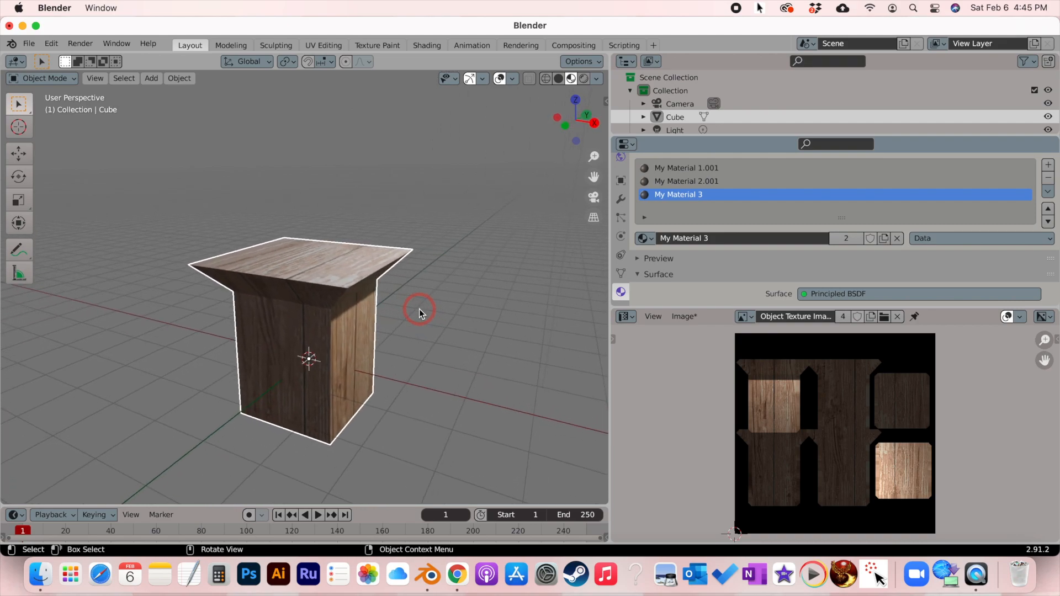
scroll(420, 310, "down", 4)
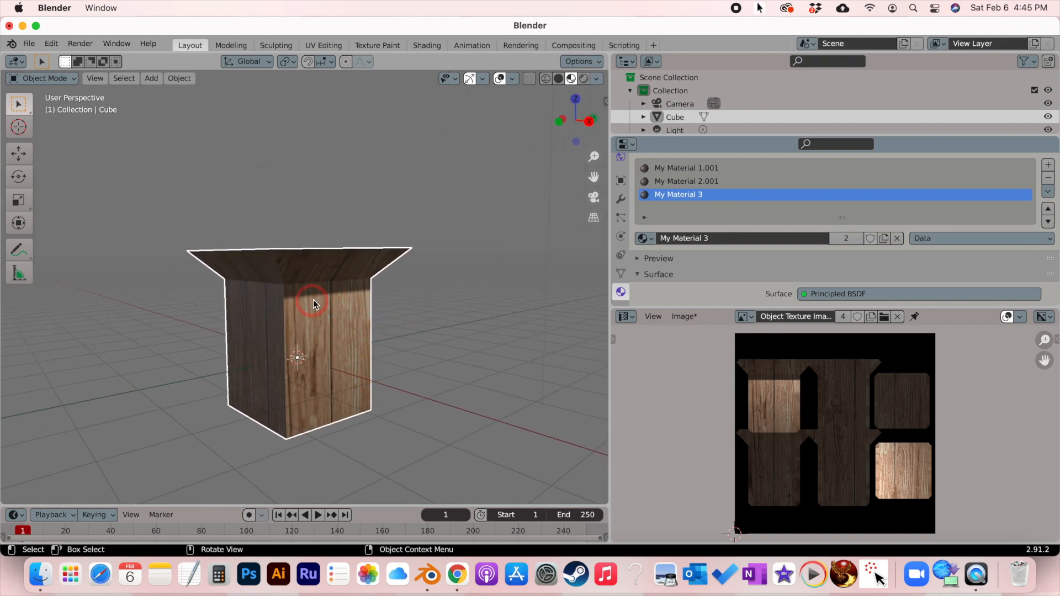
scroll(366, 320, "up", 5)
scroll(382, 317, "left", 10)
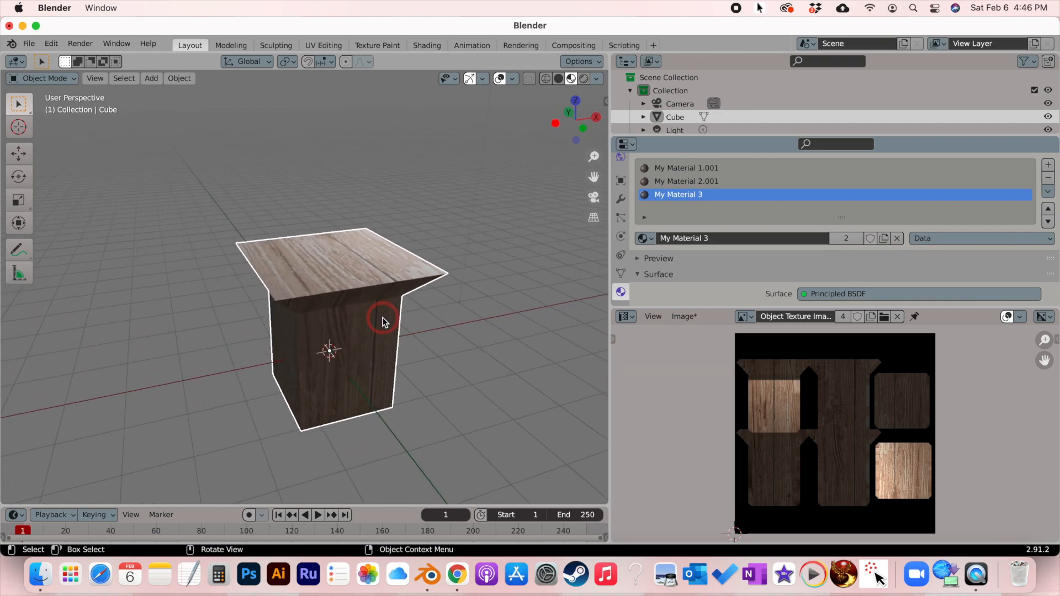
scroll(383, 317, "left", 2)
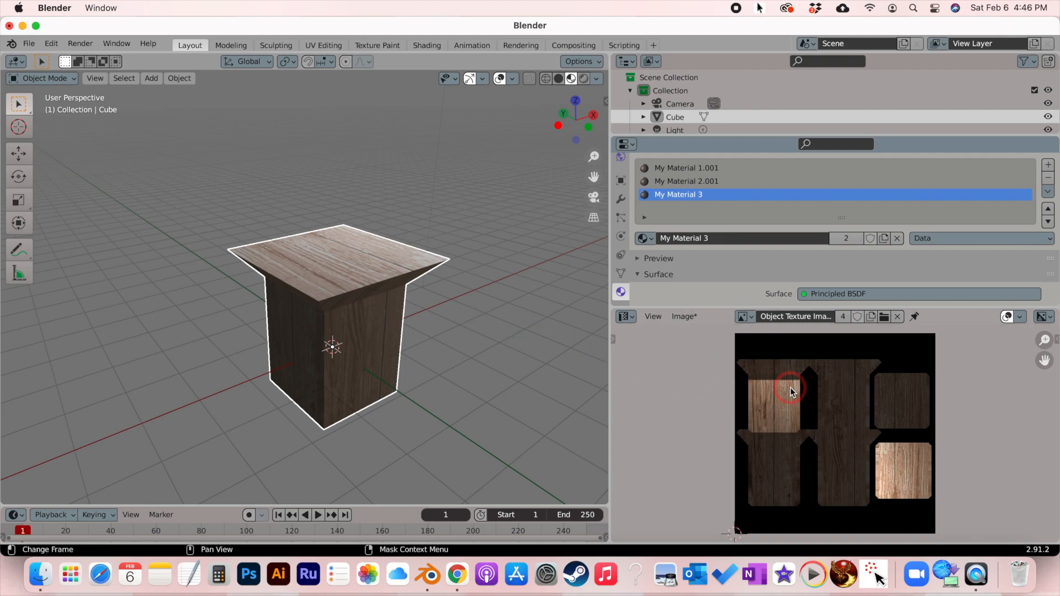
Step: Put the cube in Edit Mode to show its UV layout over the baked texture image
key("Tab")
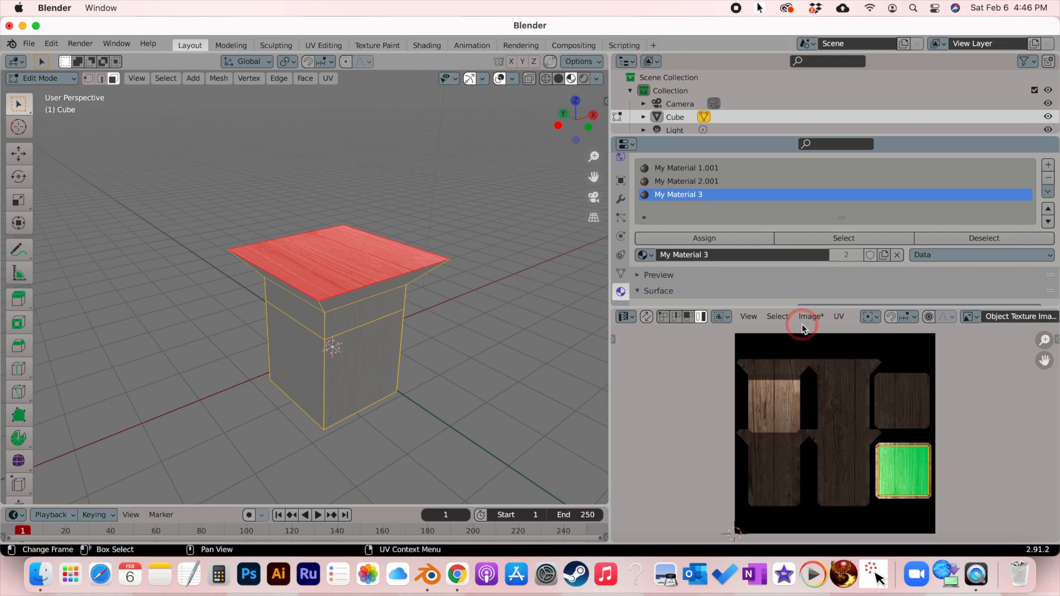
key("Tab")
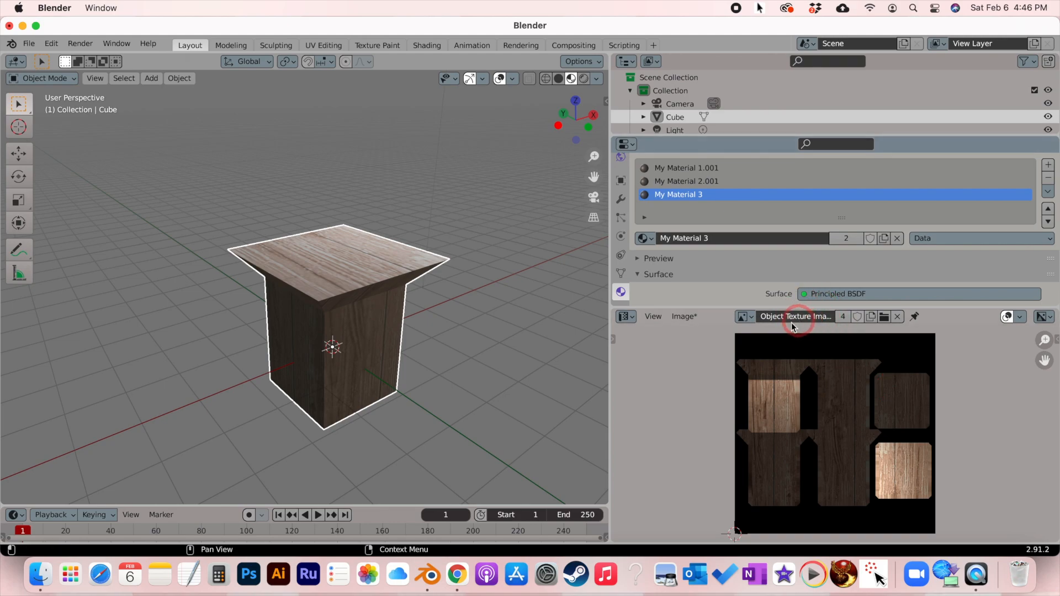
key("Tab")
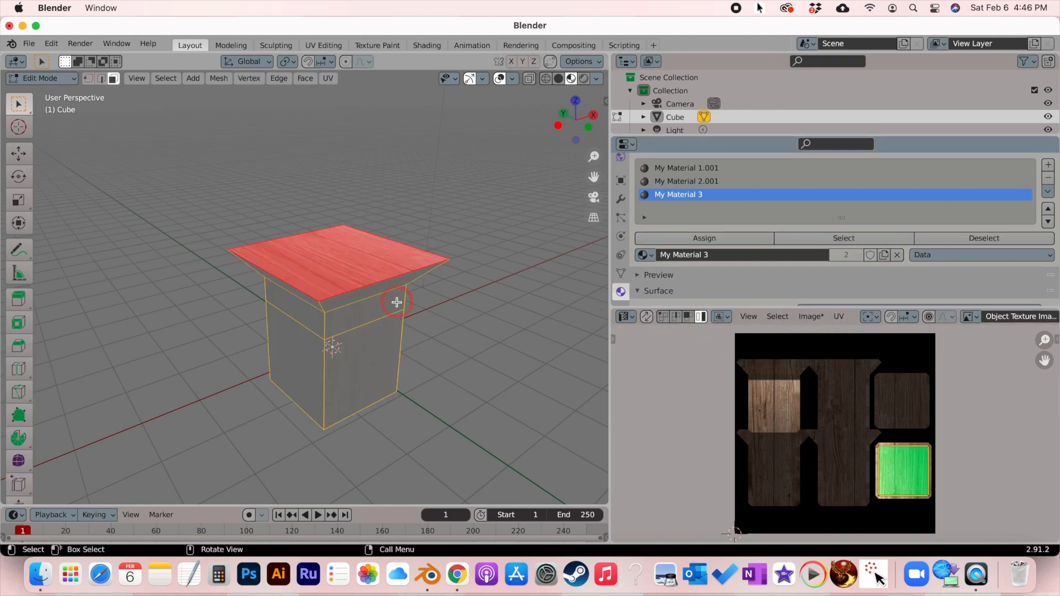
Step: View the Save As file options for the baked image and close the dialog without saving
left_click(809, 316)
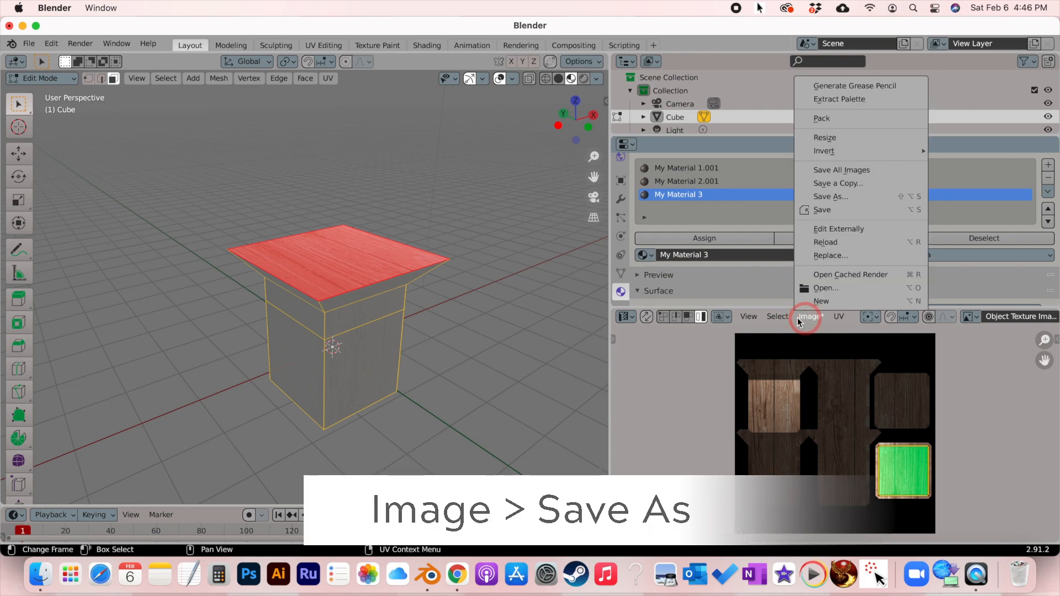
left_click(825, 198)
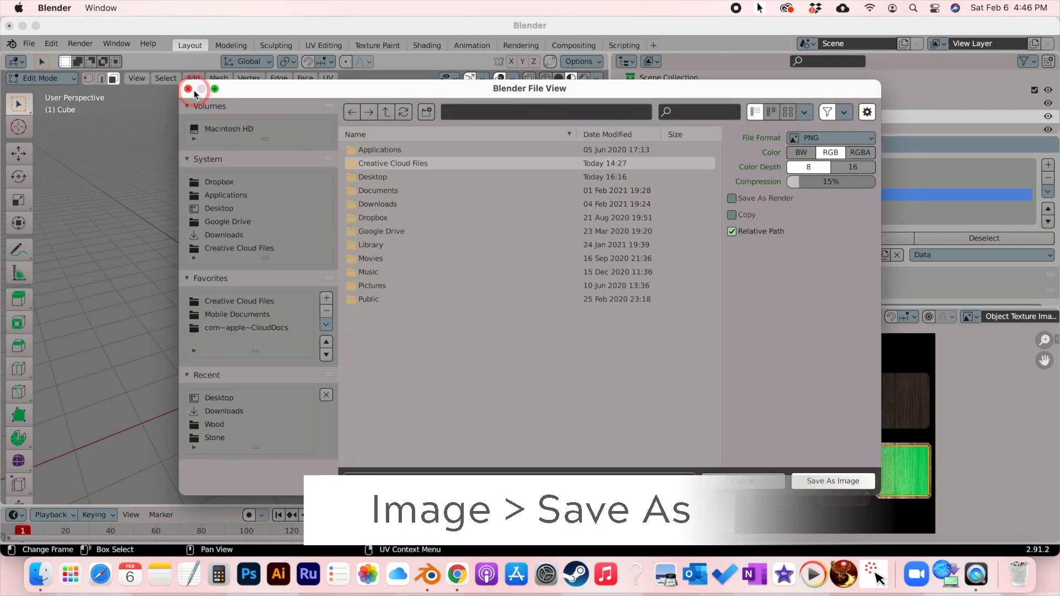
left_click(188, 89)
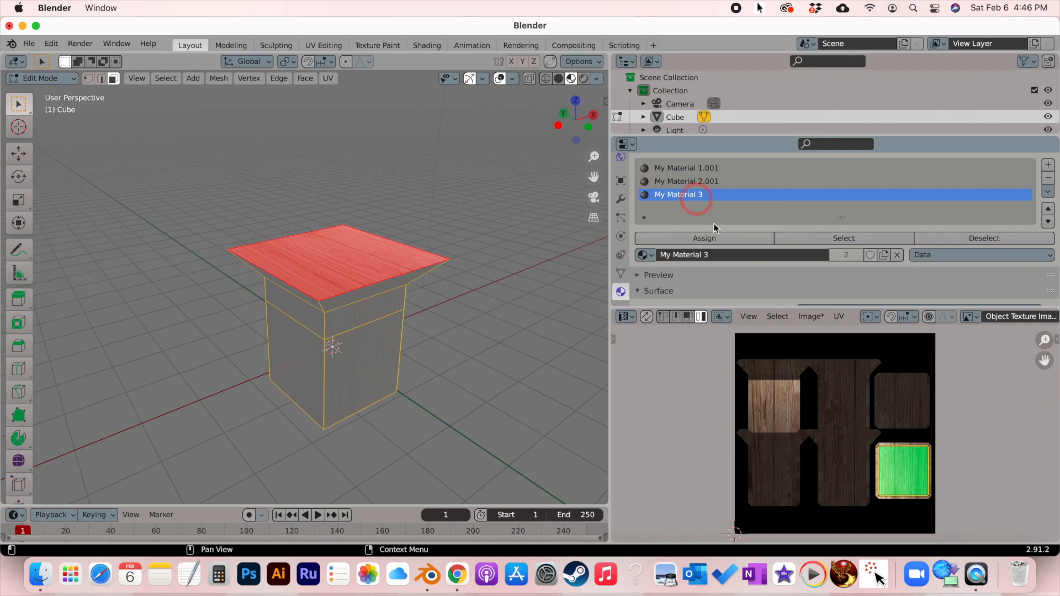
Step: Make My Material 2.001 the active material slot of the cube
left_click(691, 180)
left_click(697, 169)
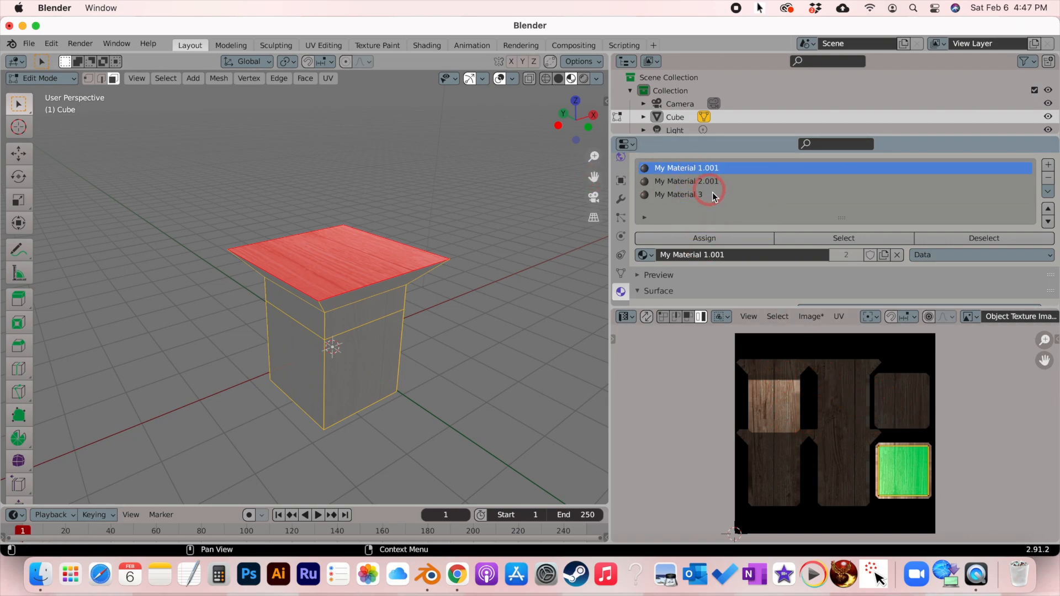
left_click(701, 182)
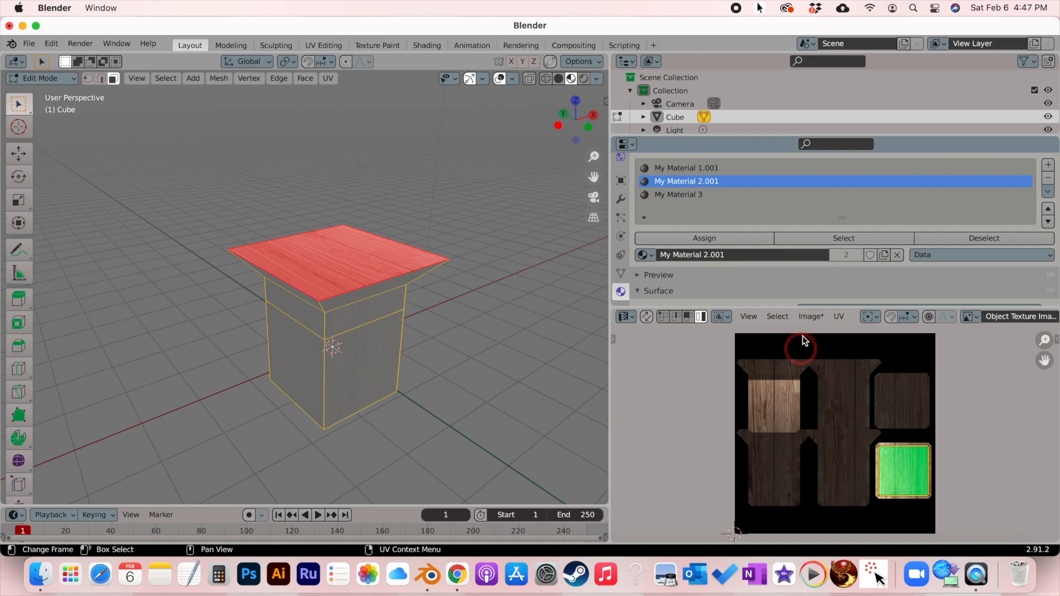
Step: Create a new blank image named Object Texture Image 2 in the UV Editor
left_click(808, 318)
left_click(807, 319)
left_click(807, 318)
left_click(856, 301)
left_click(852, 328)
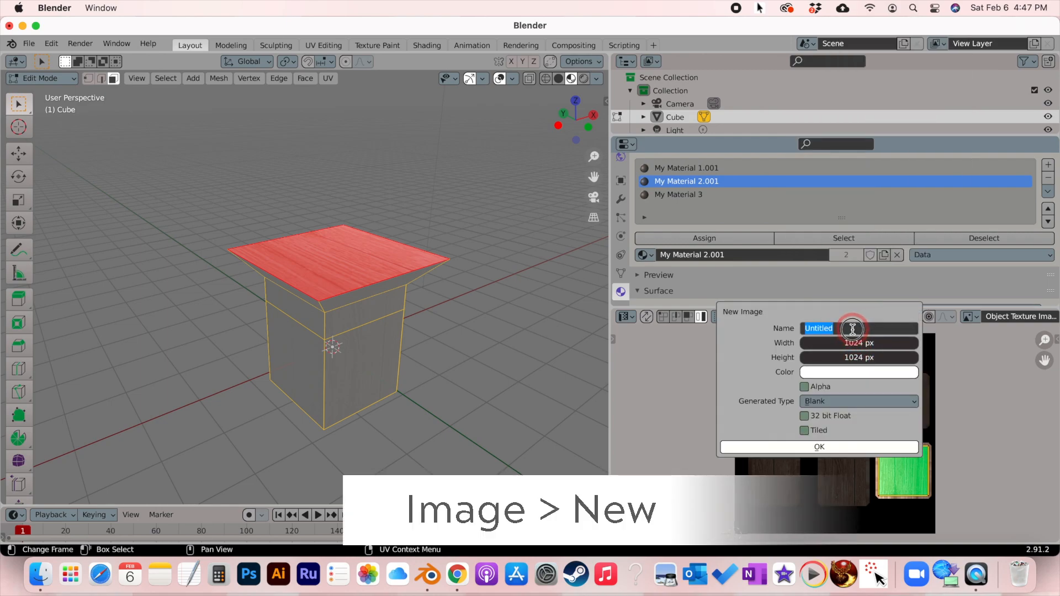
type("Object Texture Image 2")
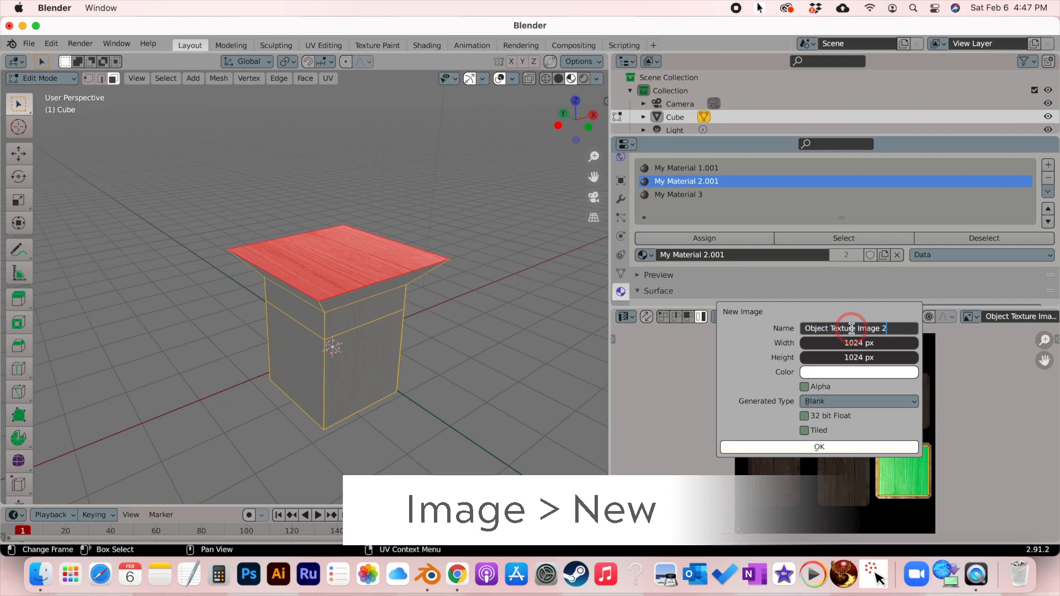
left_click(819, 446)
Step: Change the UV Editor area to the Shader Editor and assign Object Texture Image 2 to My Material 2.001's unconnected image texture node
left_click(627, 317)
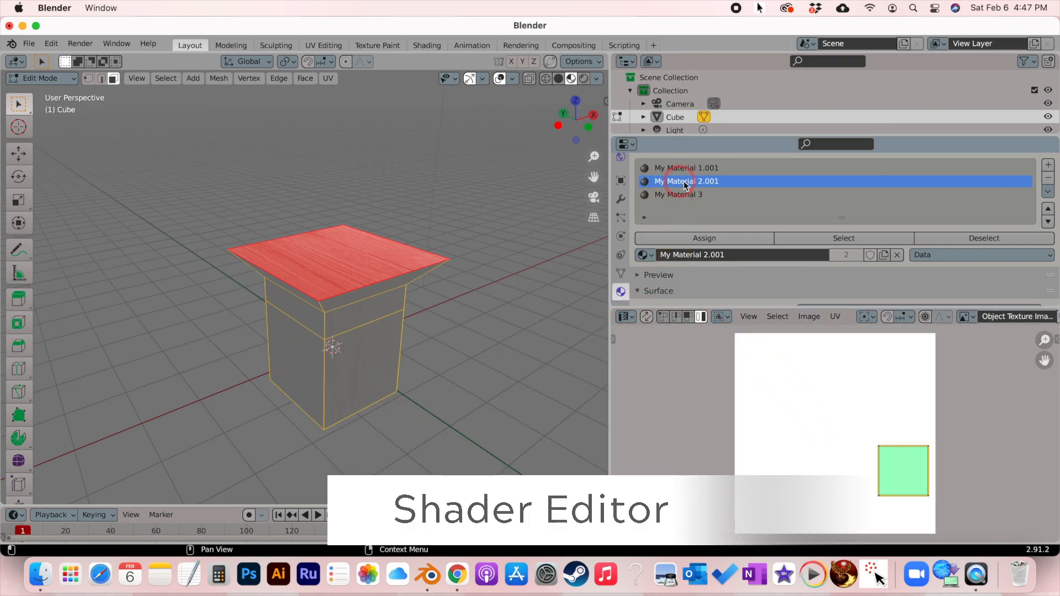
left_click(626, 317)
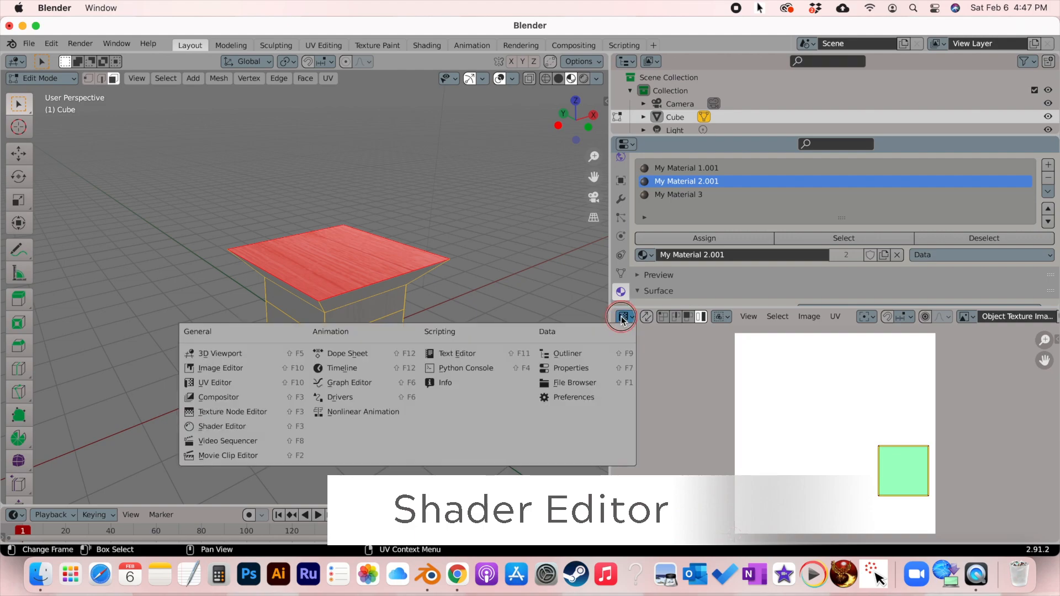
left_click(237, 426)
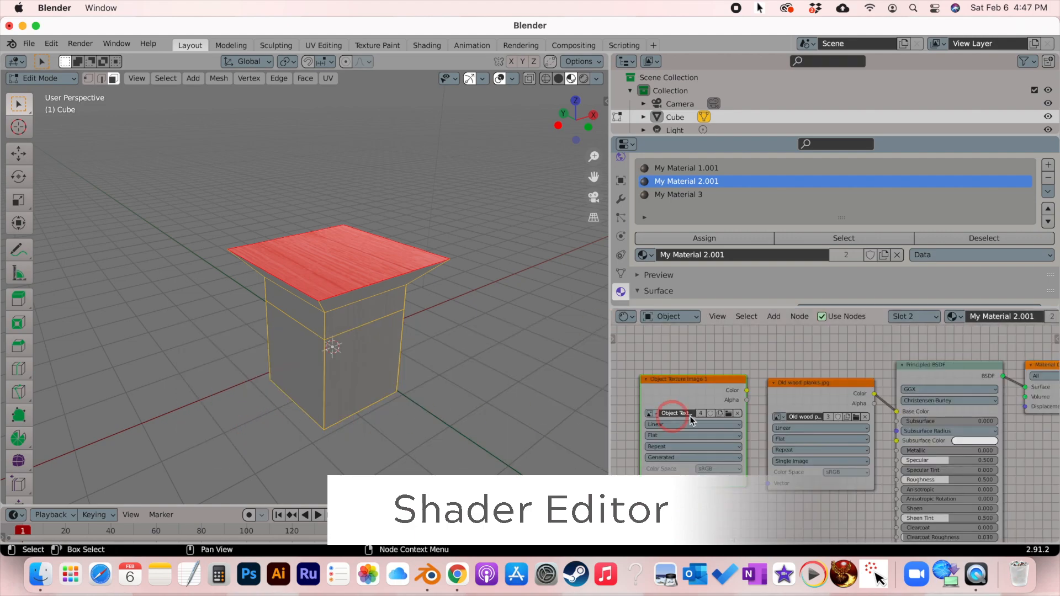
left_click(652, 414)
left_click(666, 436)
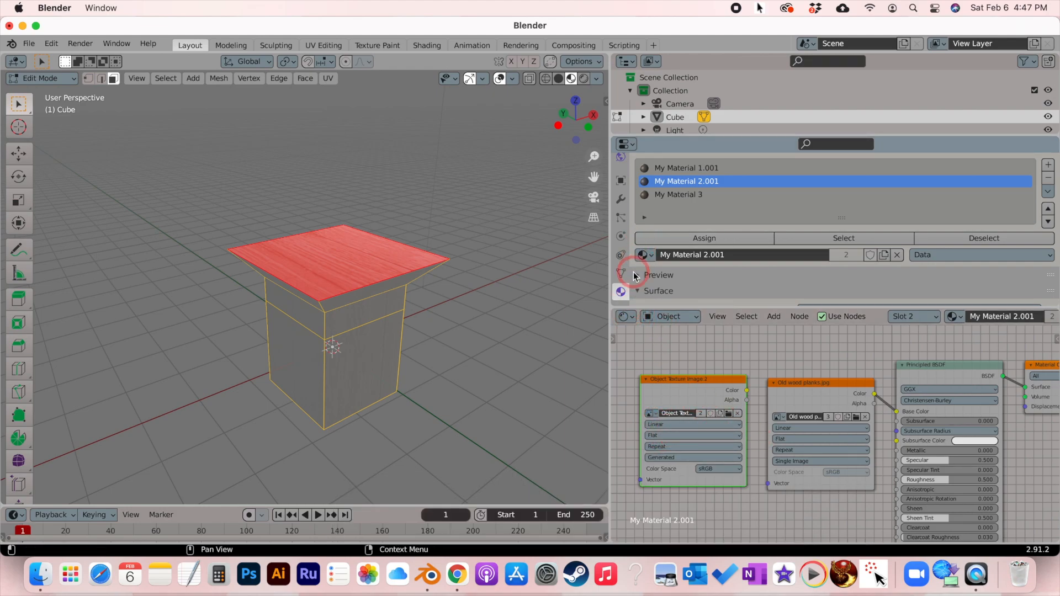
Step: Bake the cube with the Combined bake type in the Cycles render properties
scroll(621, 232, "up", 5)
left_click(621, 191)
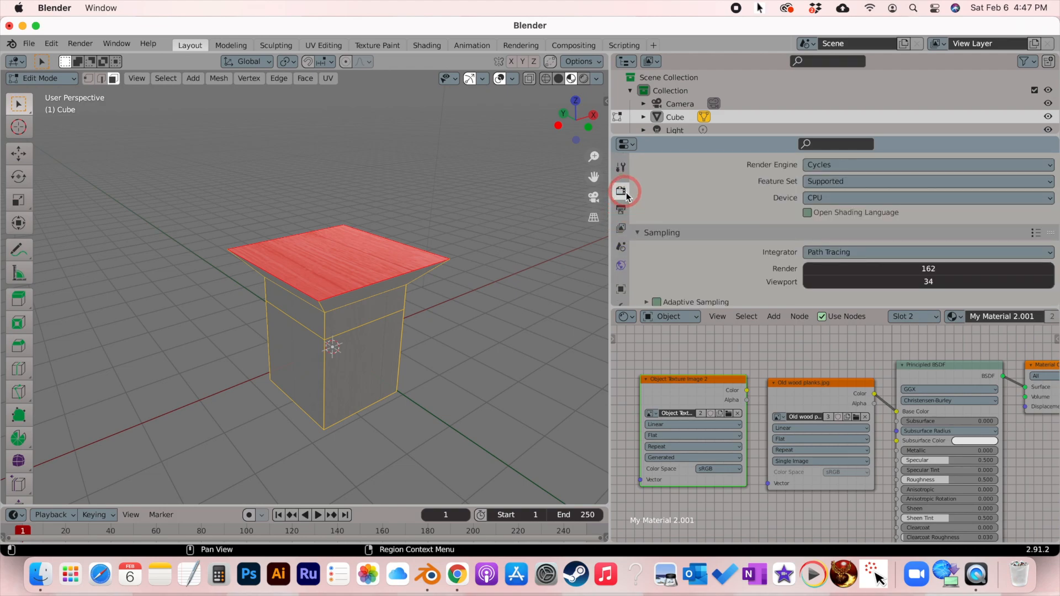
scroll(764, 210, "down", 15)
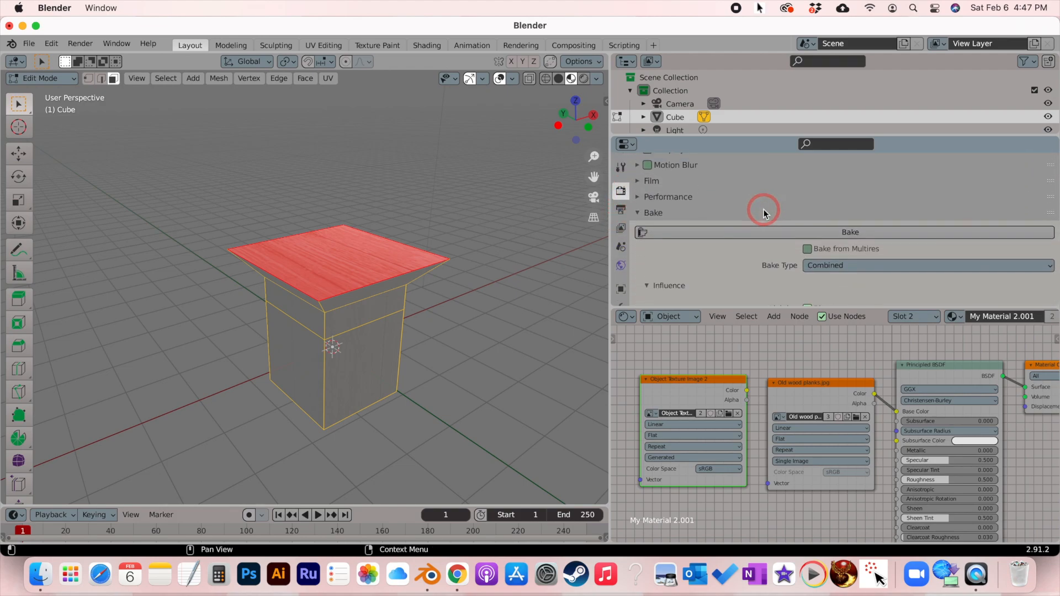
scroll(764, 210, "up", 3)
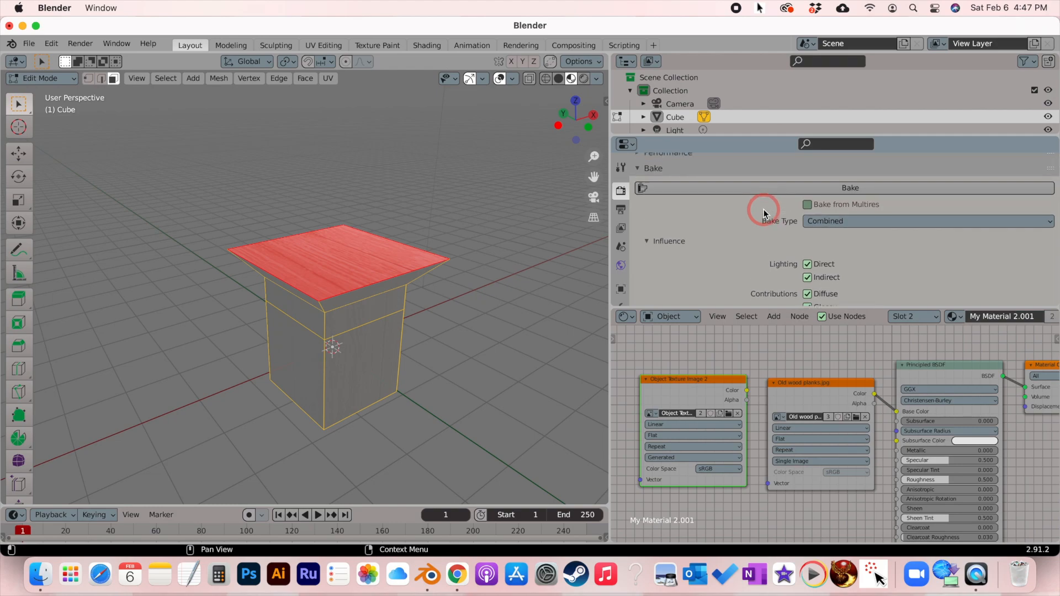
left_click(763, 194)
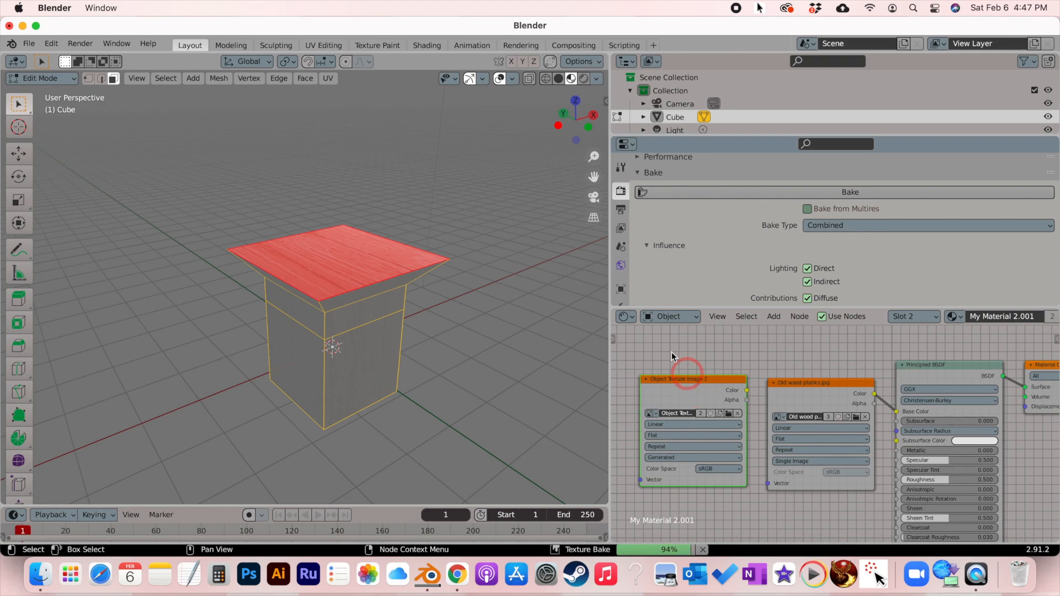
Step: Change the shader node area to the UV Editor to view the baked image, and display the cube's material slots
left_click(627, 317)
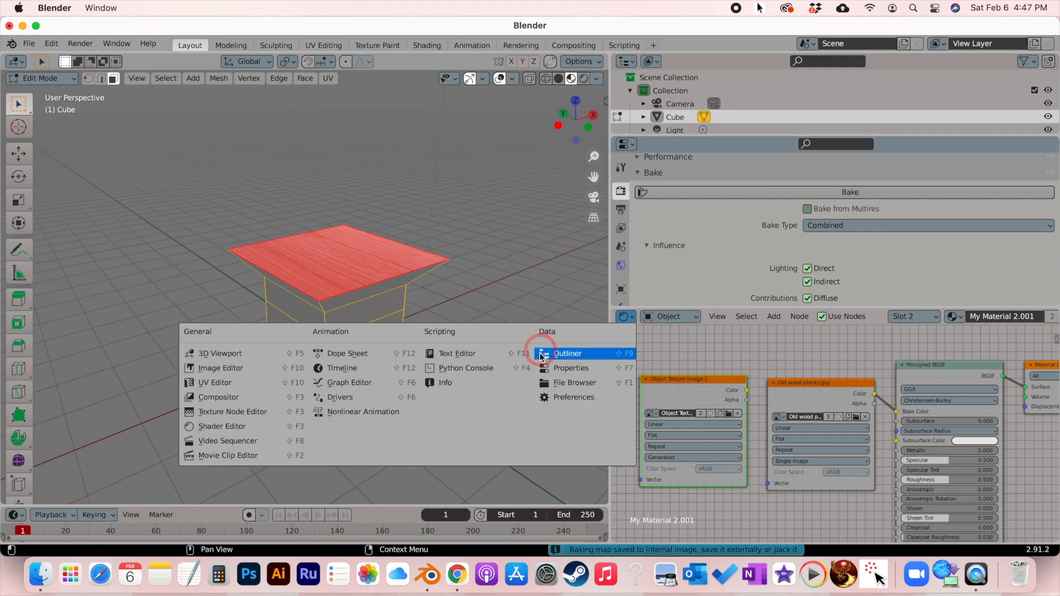
left_click(232, 382)
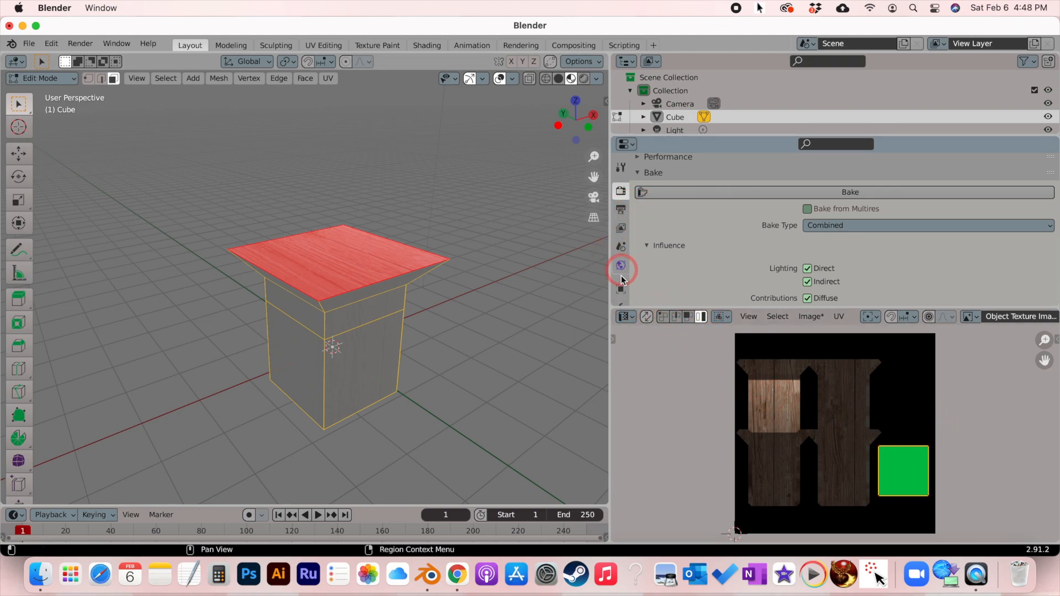
scroll(621, 283, "down", 4)
left_click(621, 290)
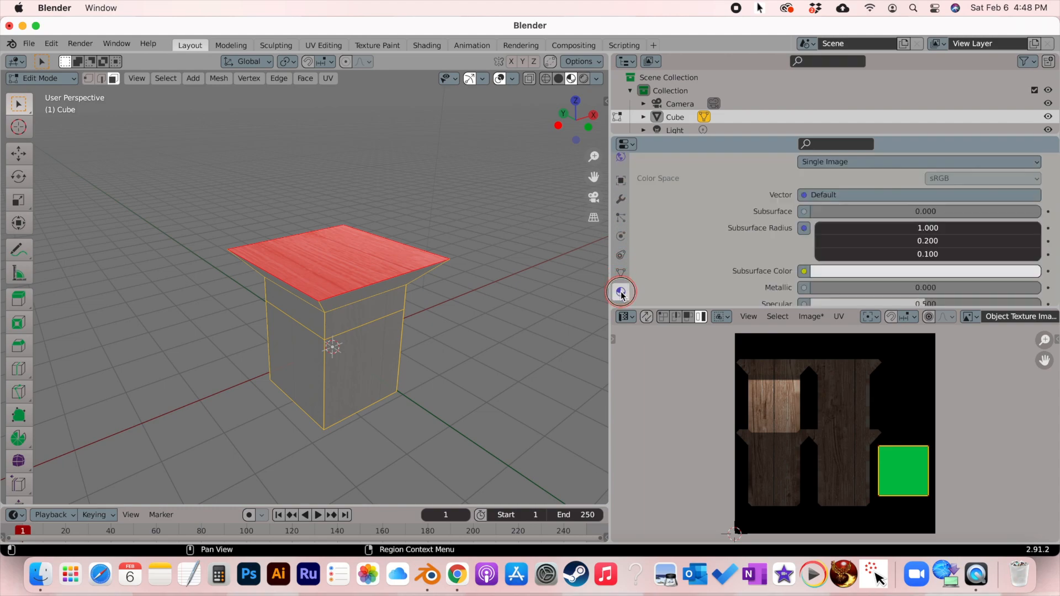
scroll(849, 188, "up", 10)
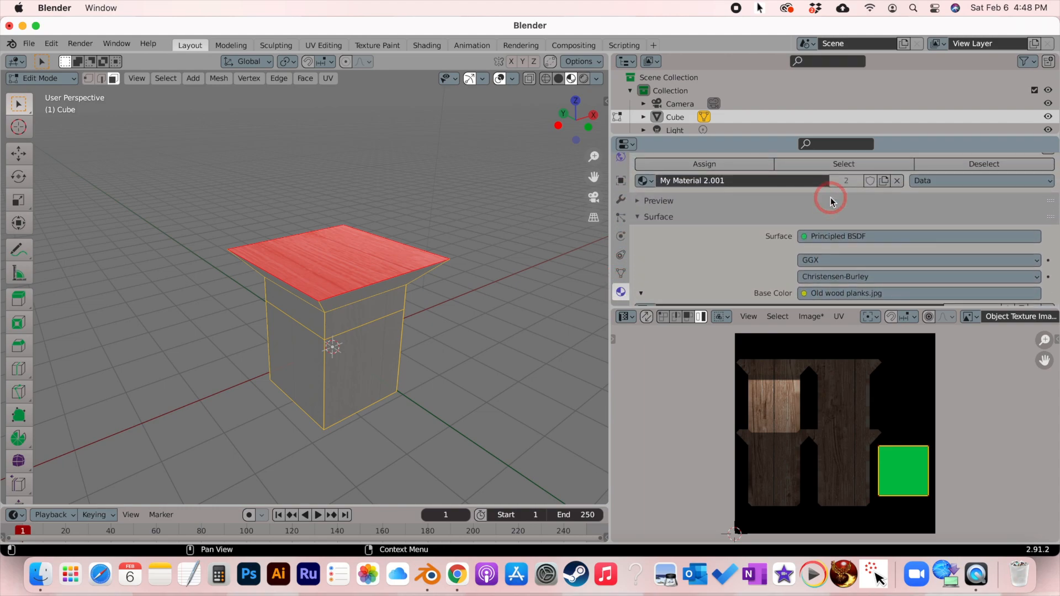
scroll(771, 211, "up", 4)
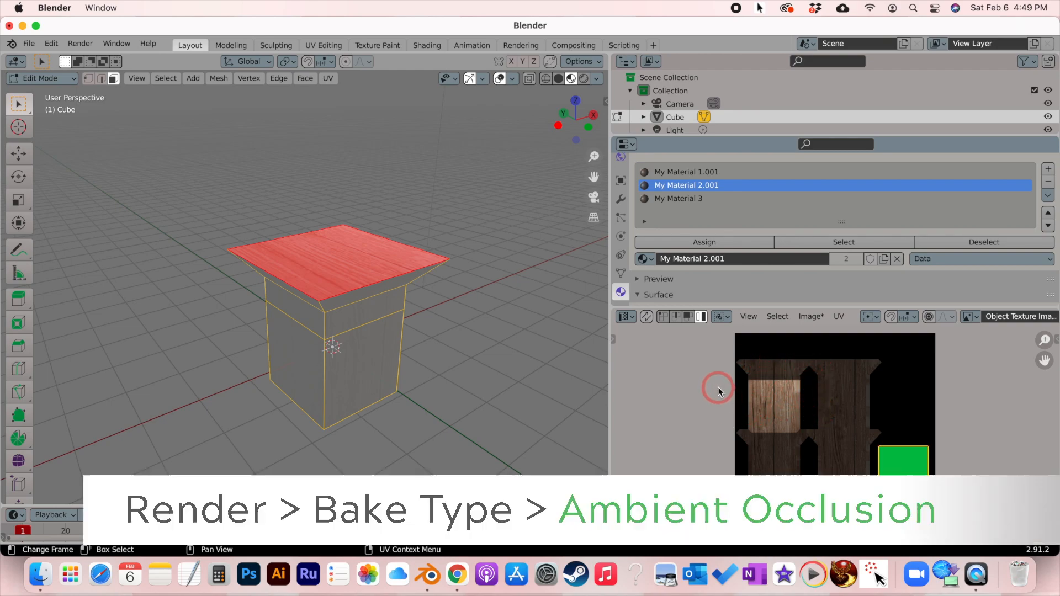
Step: Set the bake type to Ambient Occlusion in the render properties and bake the cube into Object Texture Image 2
scroll(627, 229, "up", 5)
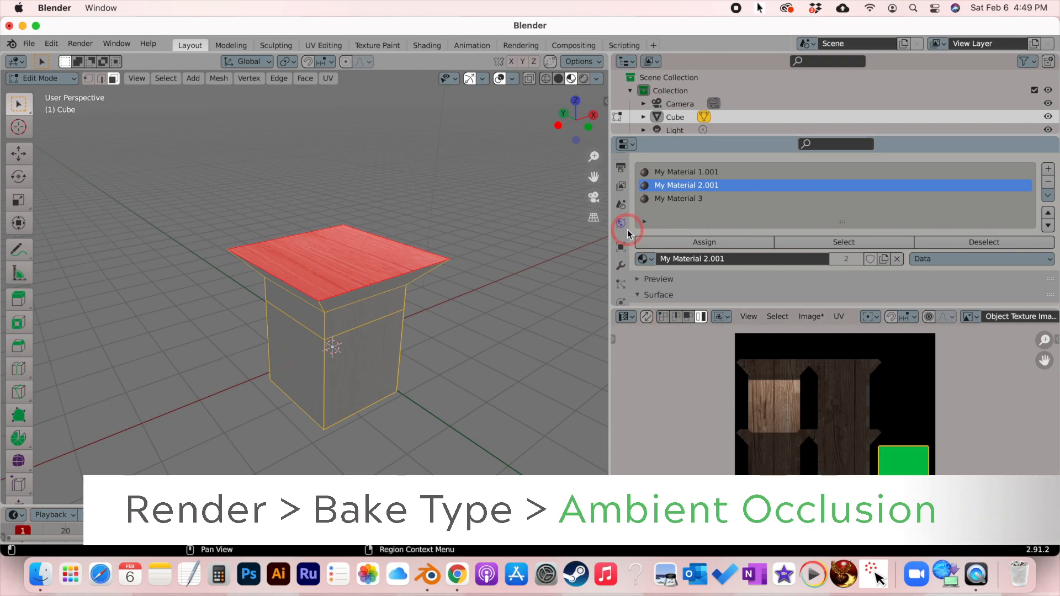
left_click(621, 190)
scroll(808, 191, "down", 15)
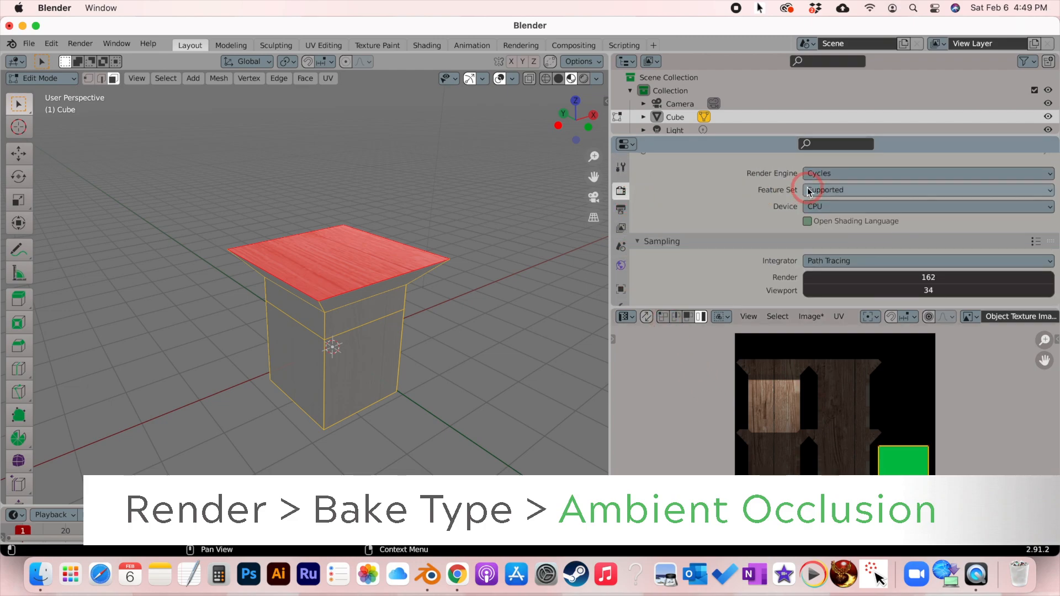
scroll(807, 191, "down", 6)
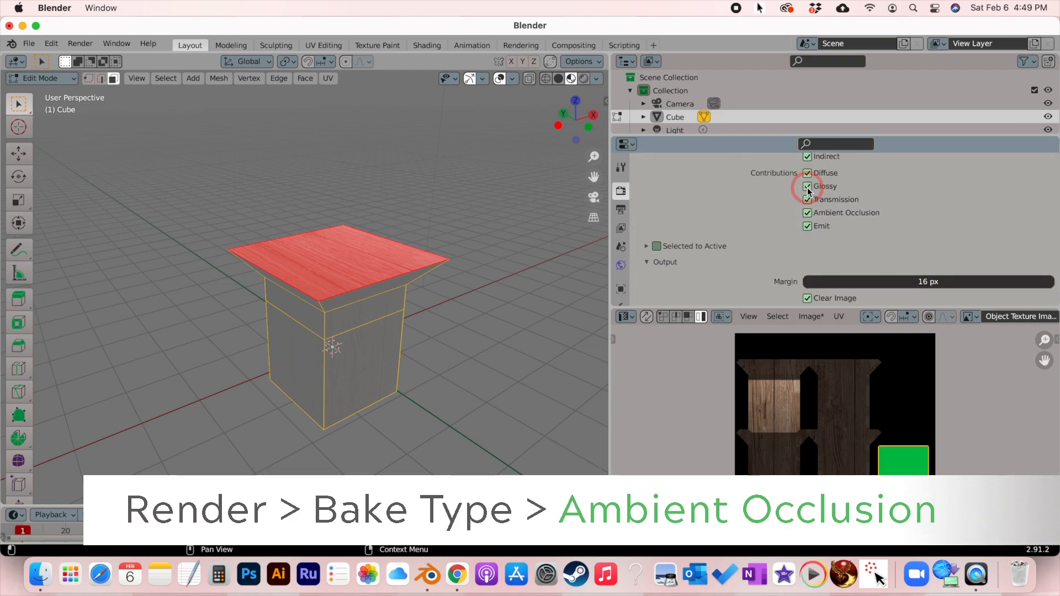
scroll(807, 187, "up", 3)
left_click(888, 223)
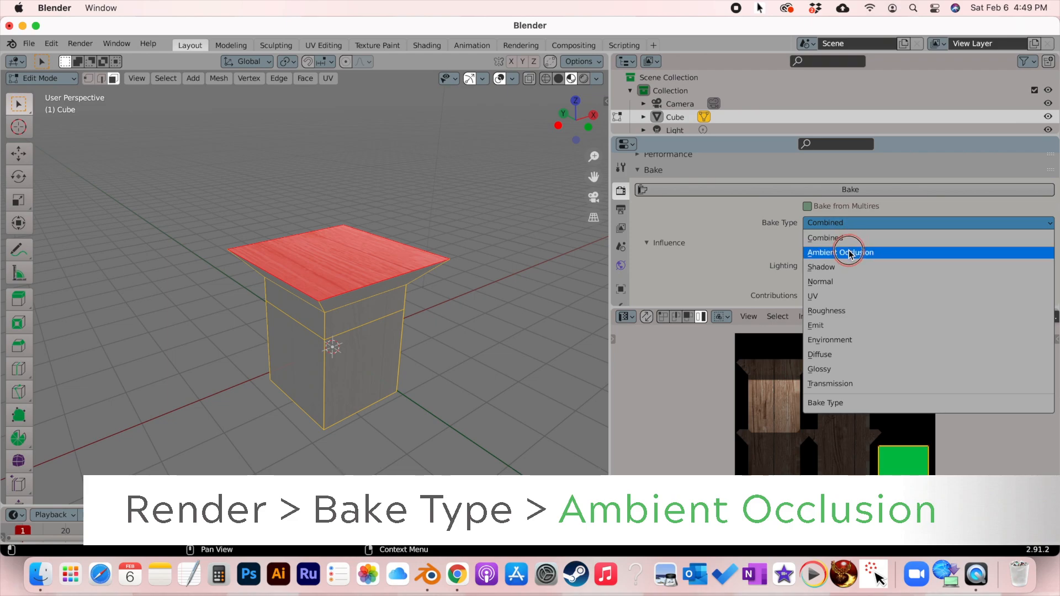
left_click(851, 252)
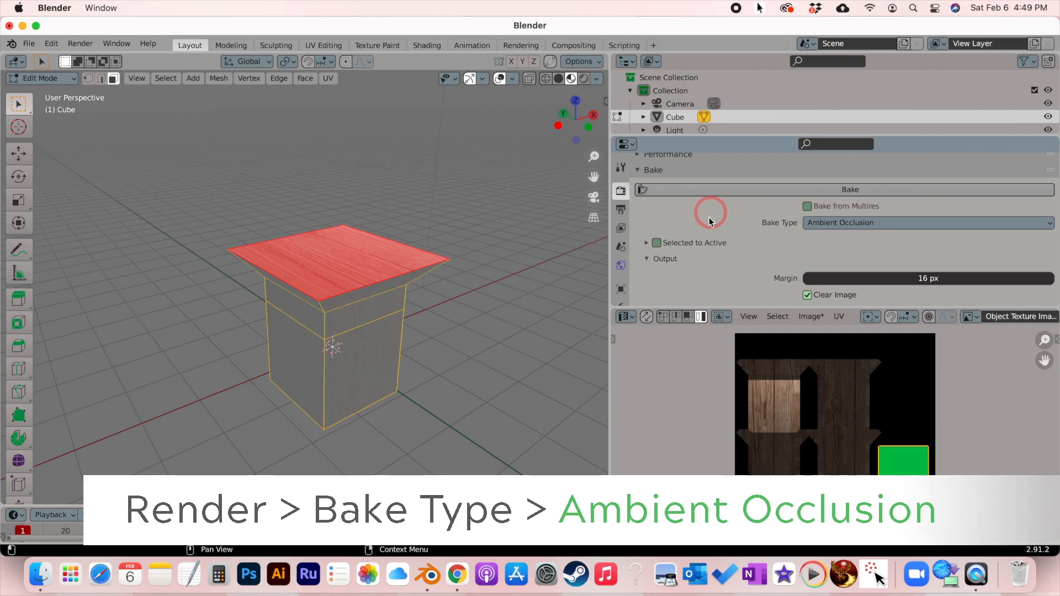
left_click(627, 317)
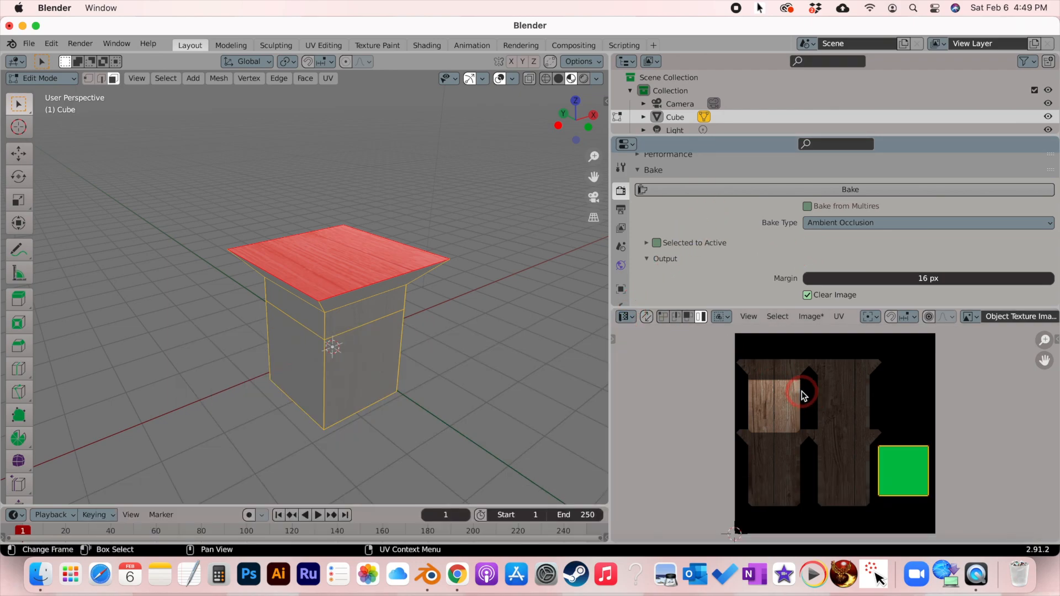
left_click(757, 190)
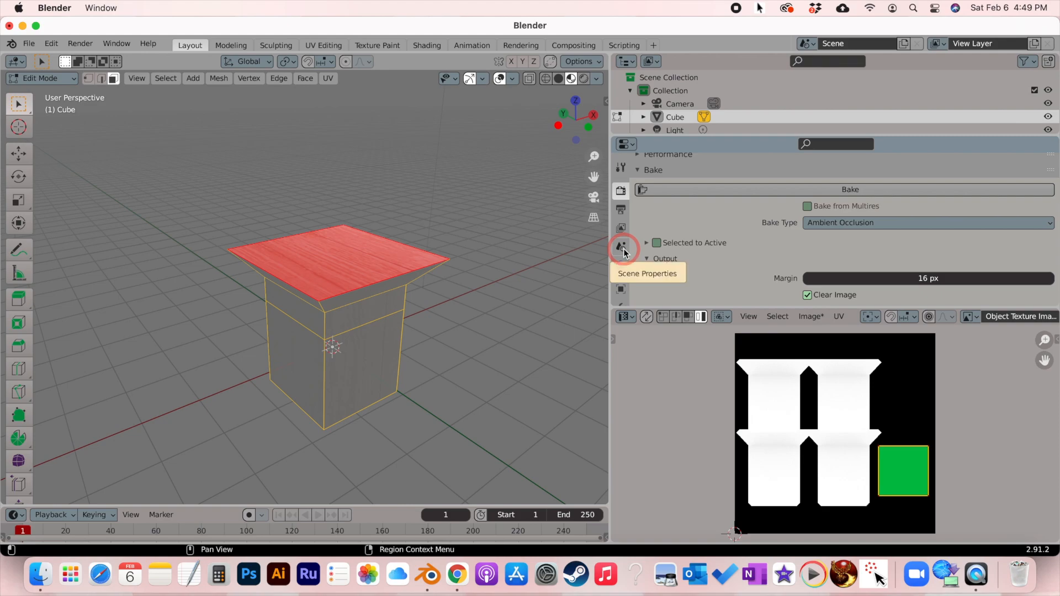
Step: Enable Ambient Occlusion in the world properties and check its factor and distance settings
scroll(624, 253, "down", 4)
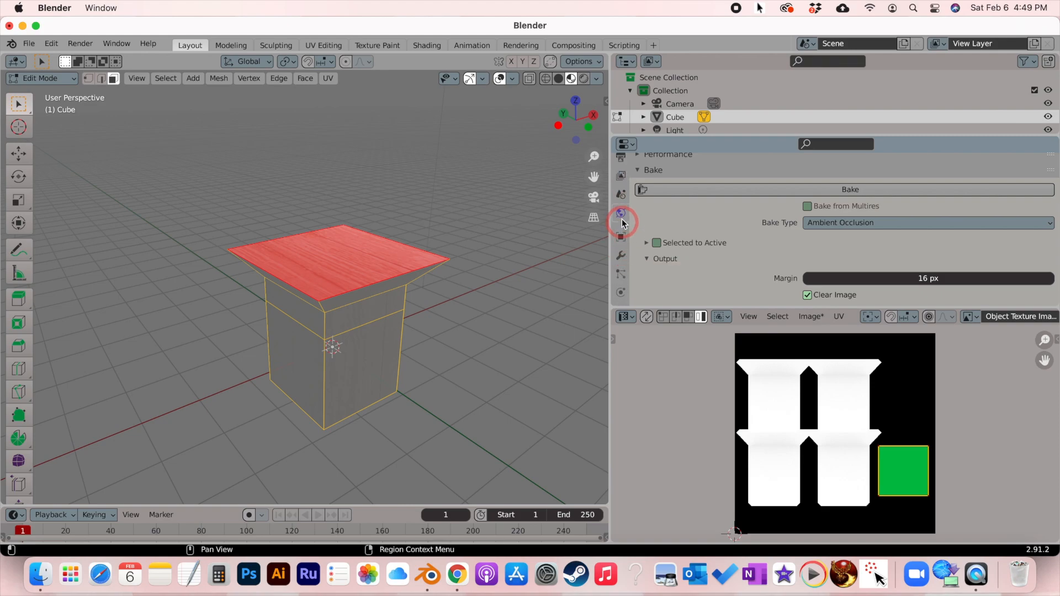
left_click(621, 215)
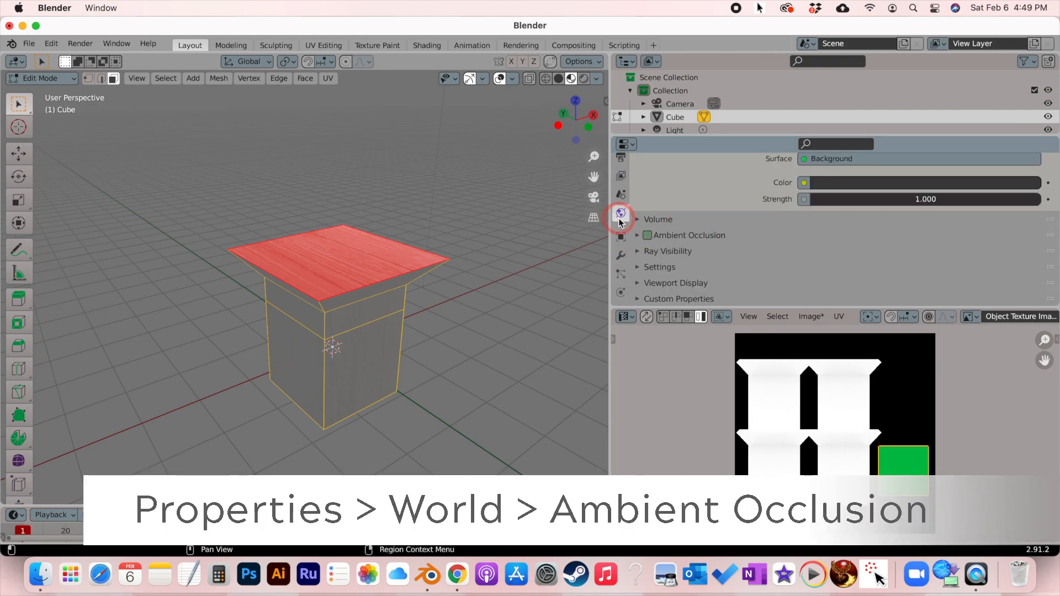
left_click(647, 236)
left_click(638, 237)
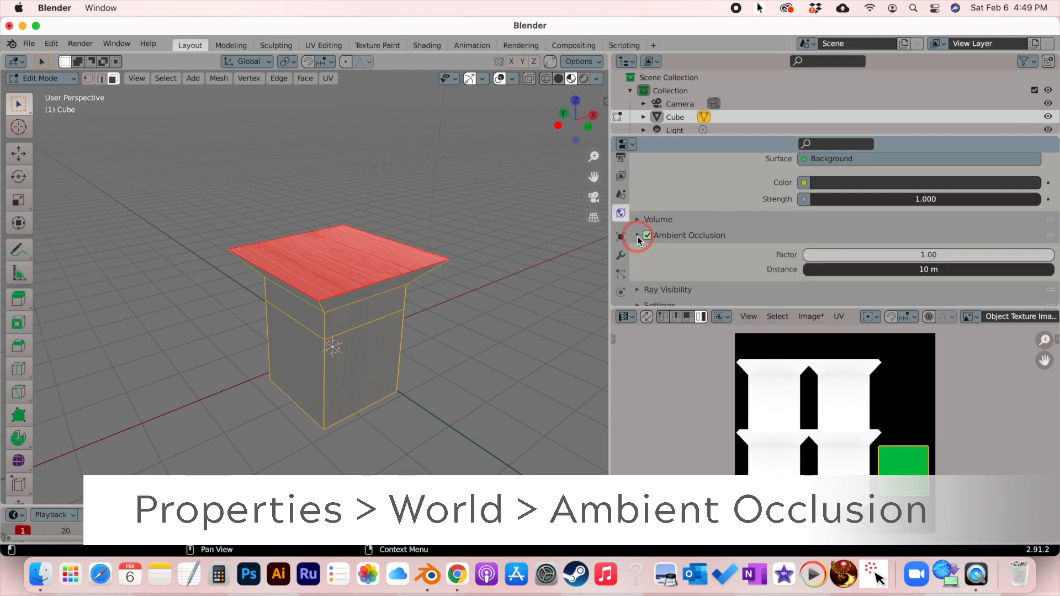
left_click(637, 236)
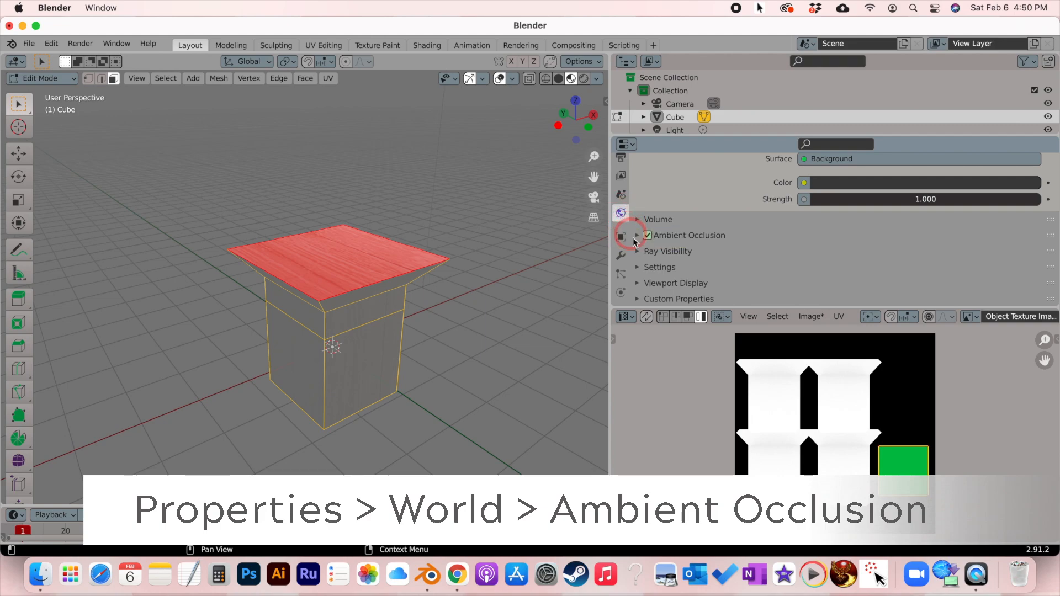
scroll(694, 195, "up", 5)
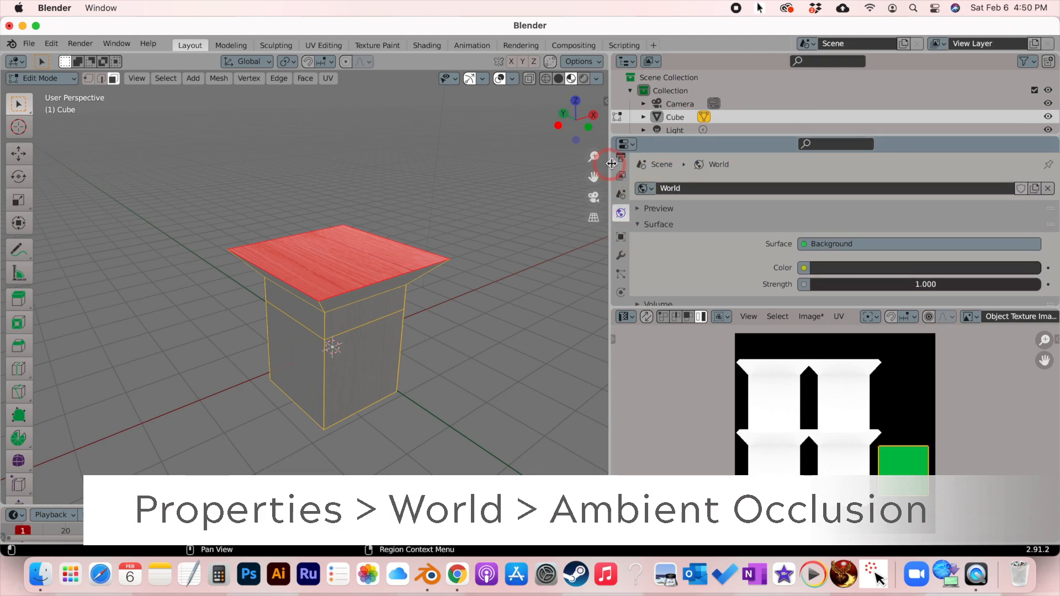
Step: Bake the cube again with the Ambient Occlusion bake type in the render properties
scroll(626, 177, "up", 3)
left_click(620, 190)
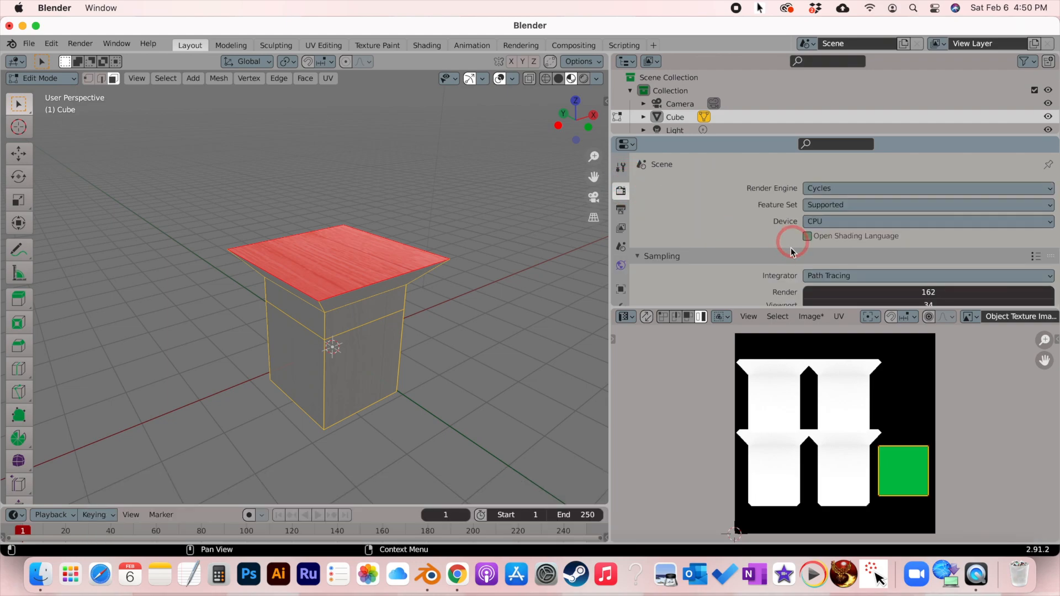
scroll(793, 240, "down", 8)
scroll(788, 259, "down", 5)
left_click(788, 190)
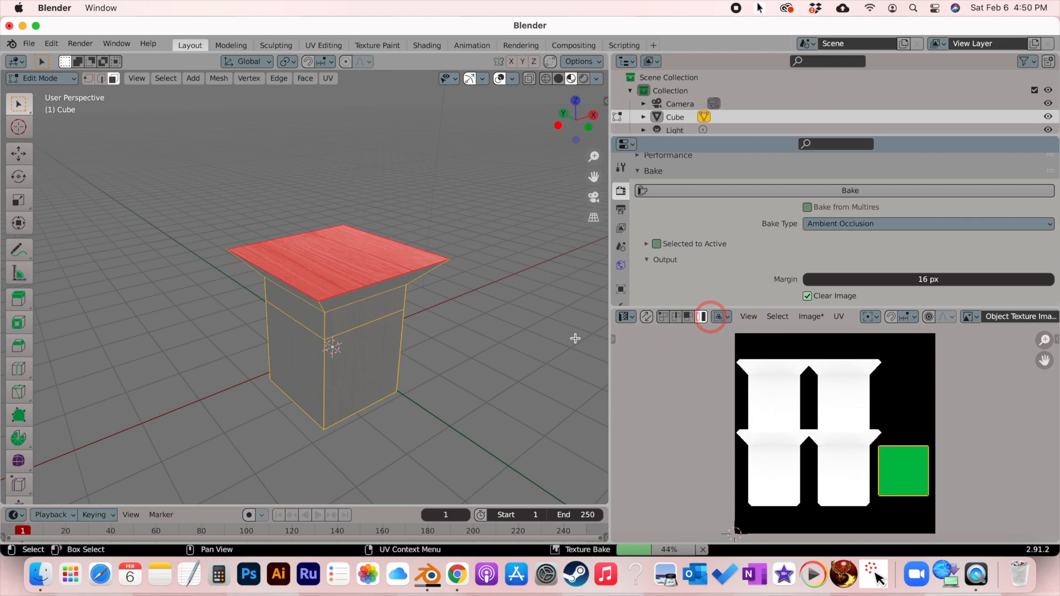
middle_click_drag(386, 374, 391, 379)
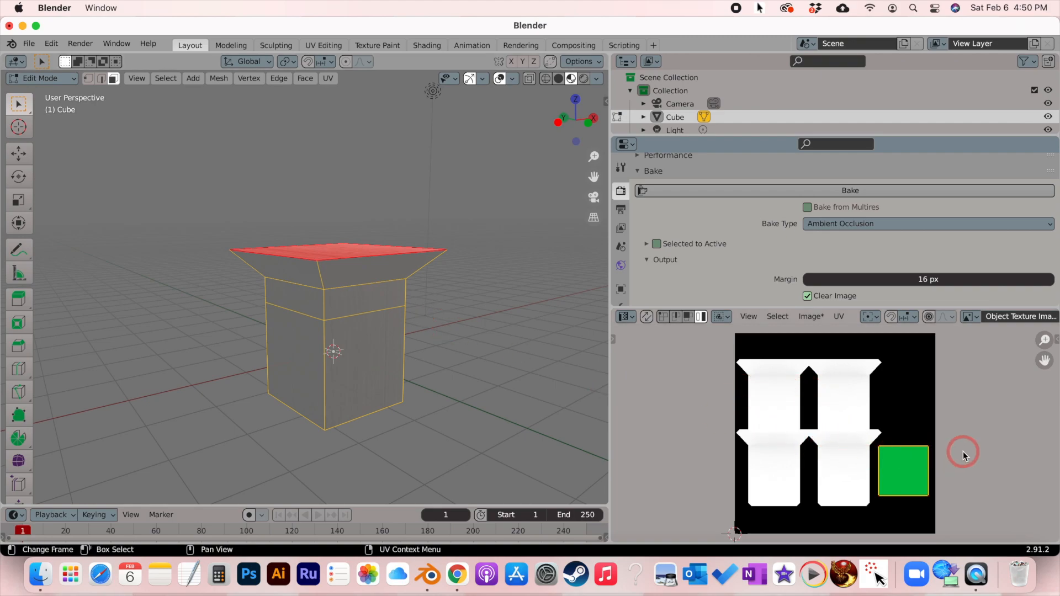
Step: Select all of the cube's faces in Edit Mode and all of its UV islands in the UV Editor
key("Tab")
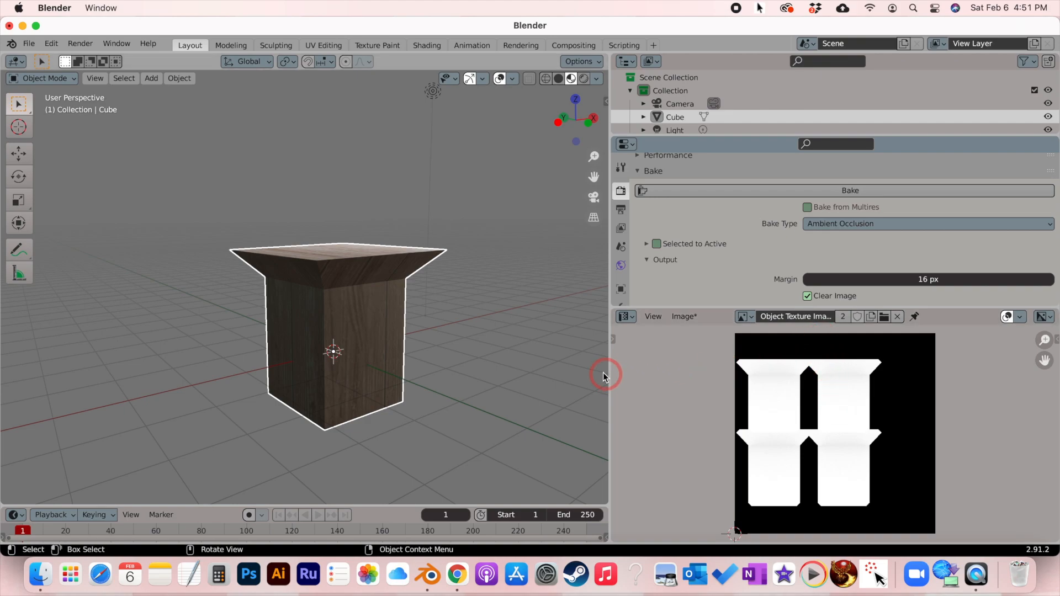
key("Tab")
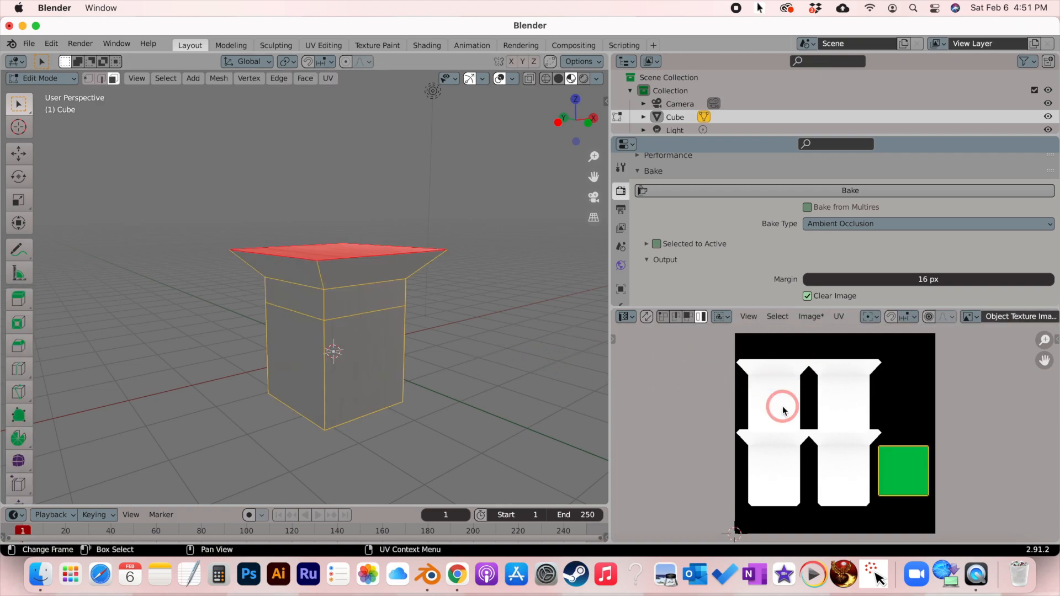
key("a")
key("alt+a")
key("a")
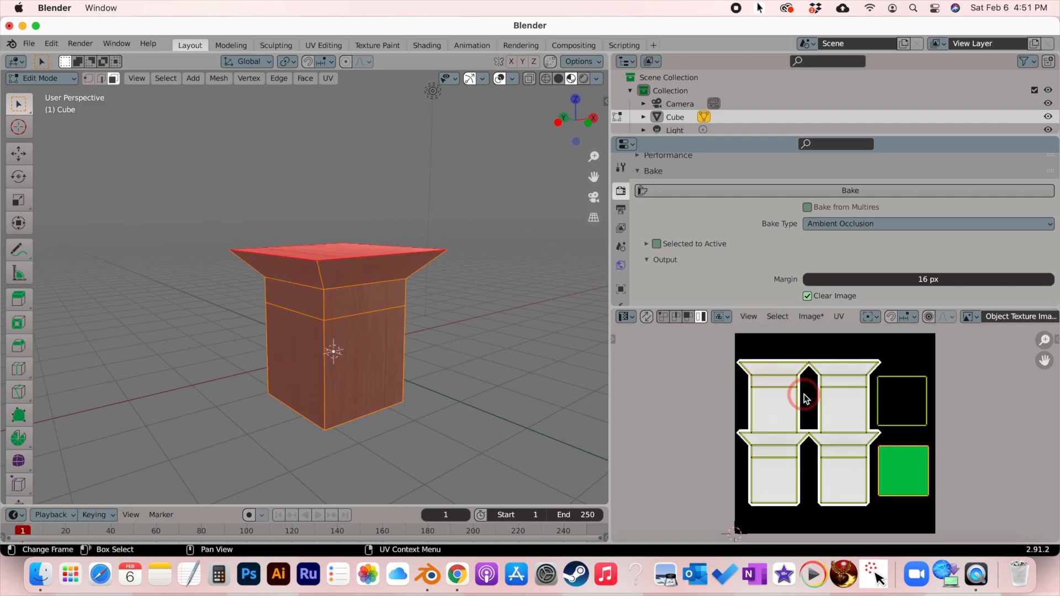
key("a")
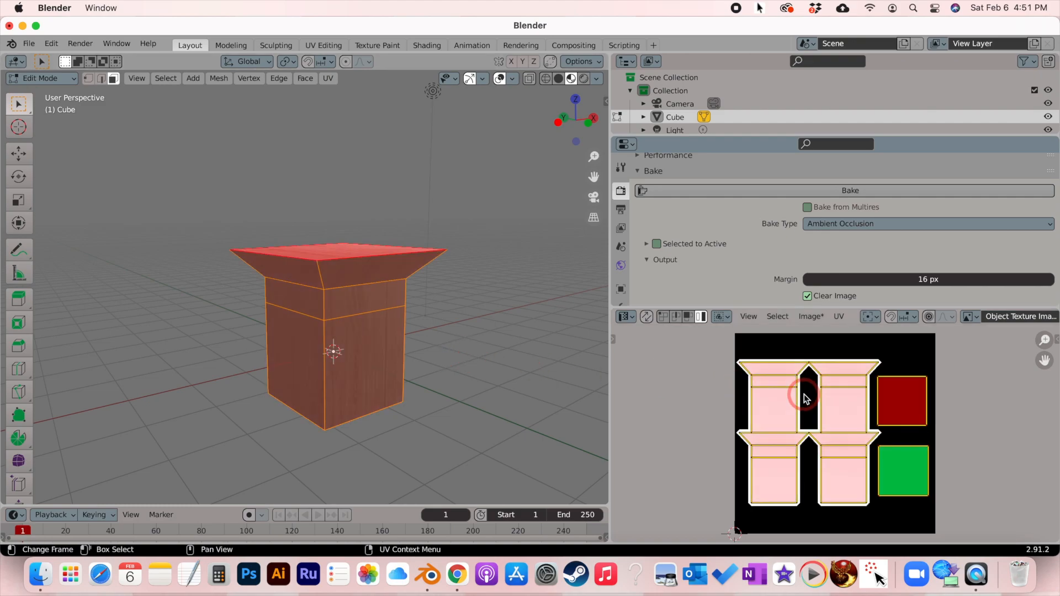
Step: Export the cube's UV layout to the Desktop as a 1024 x 1024 PNG named Mesh Object UV Map
left_click(839, 320)
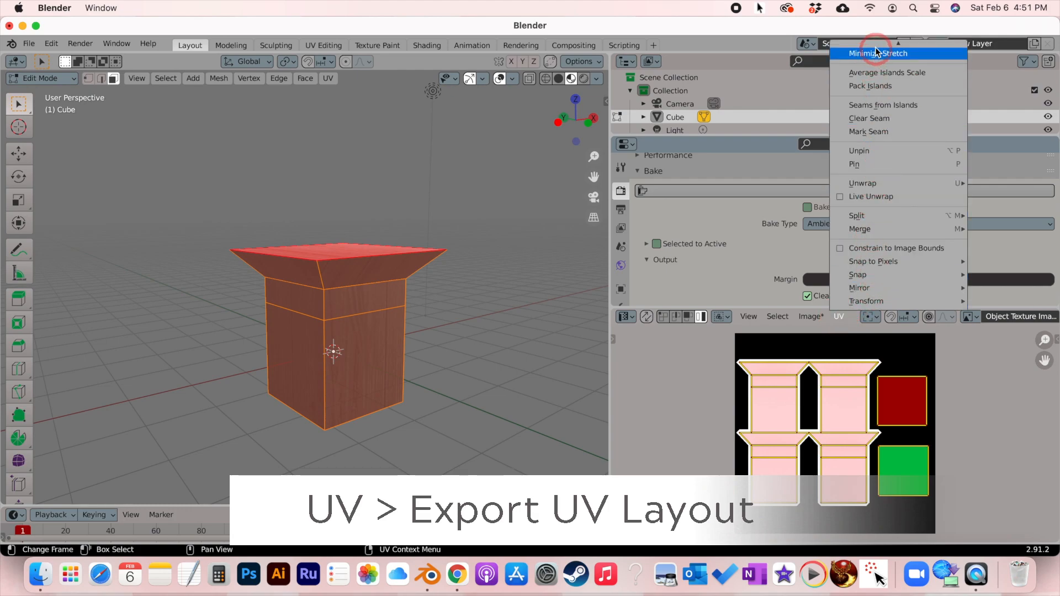
mouse_move(889, 43)
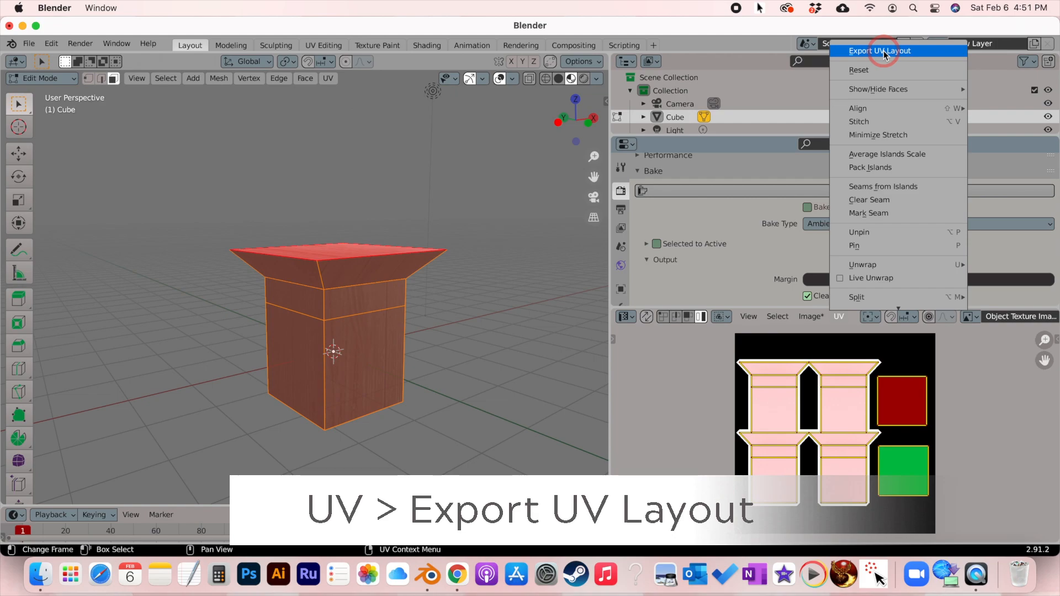
left_click(884, 51)
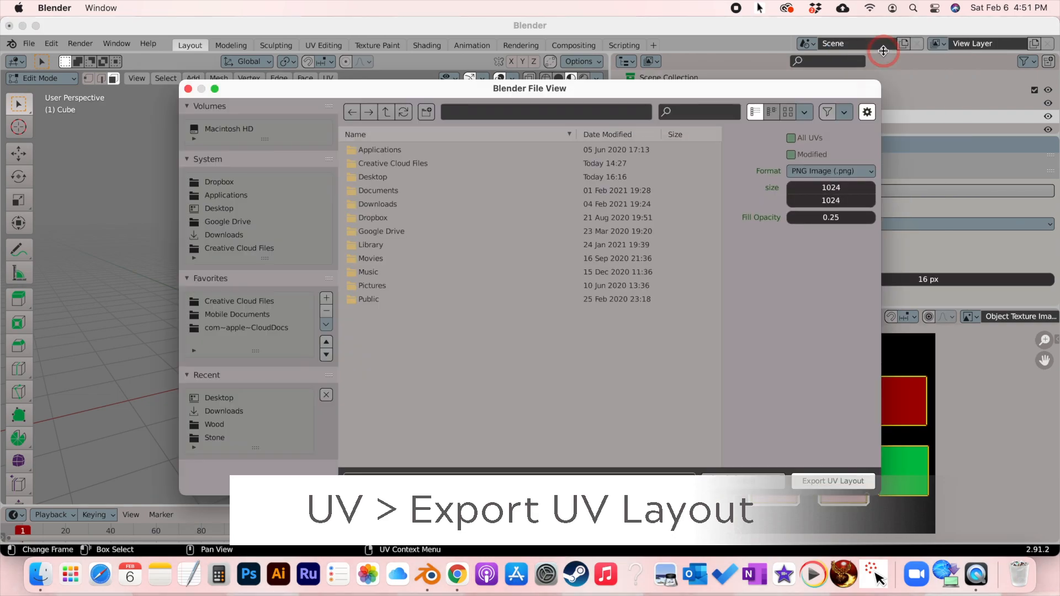
left_click(227, 209)
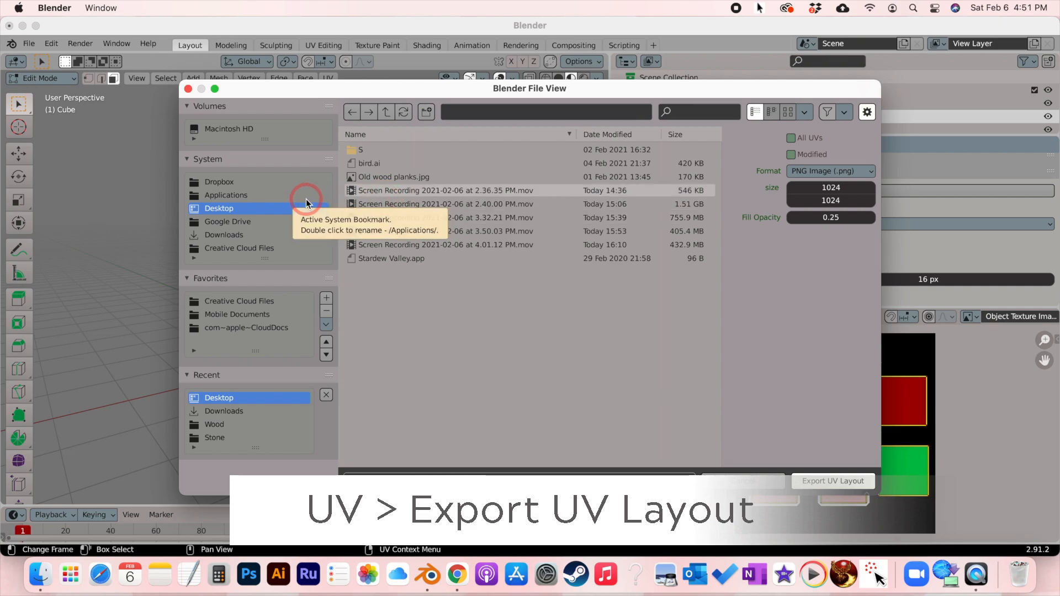
left_click(442, 474)
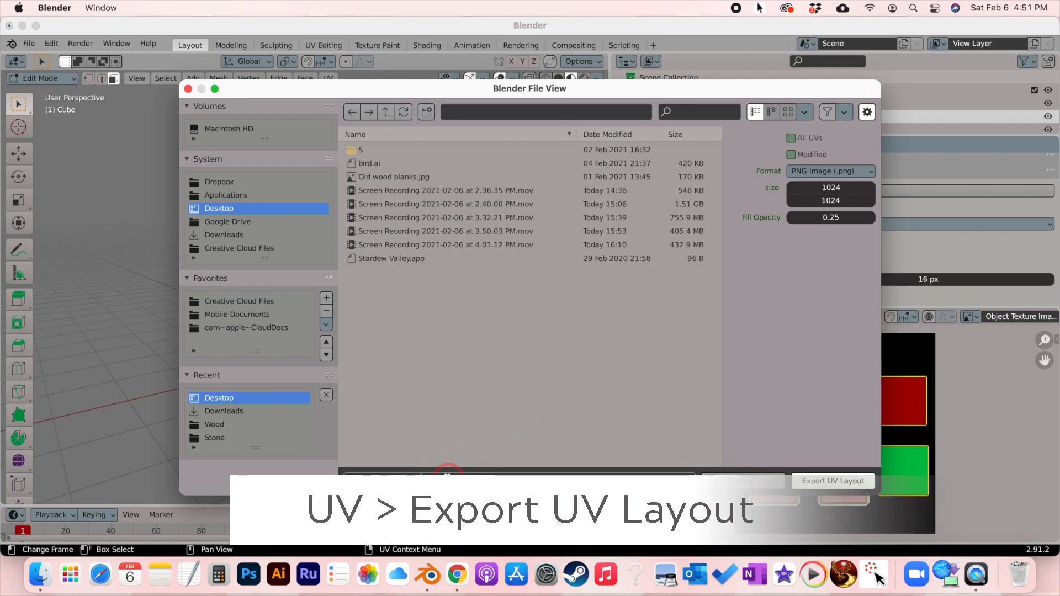
left_click(861, 482)
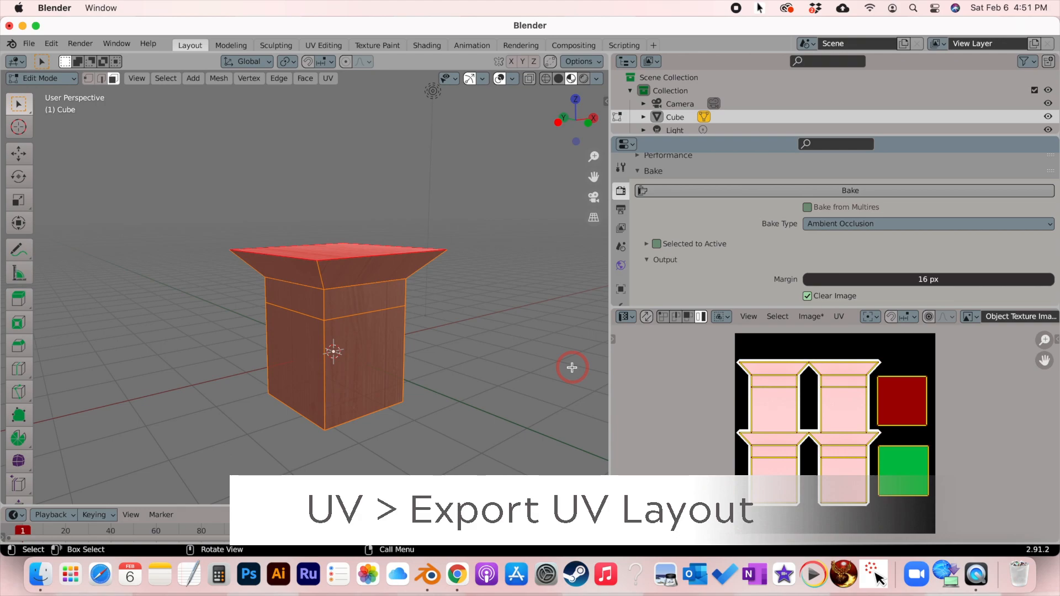
Step: Switch to Photoshop and open Old wood planks.jpg from the Desktop
left_click(248, 575)
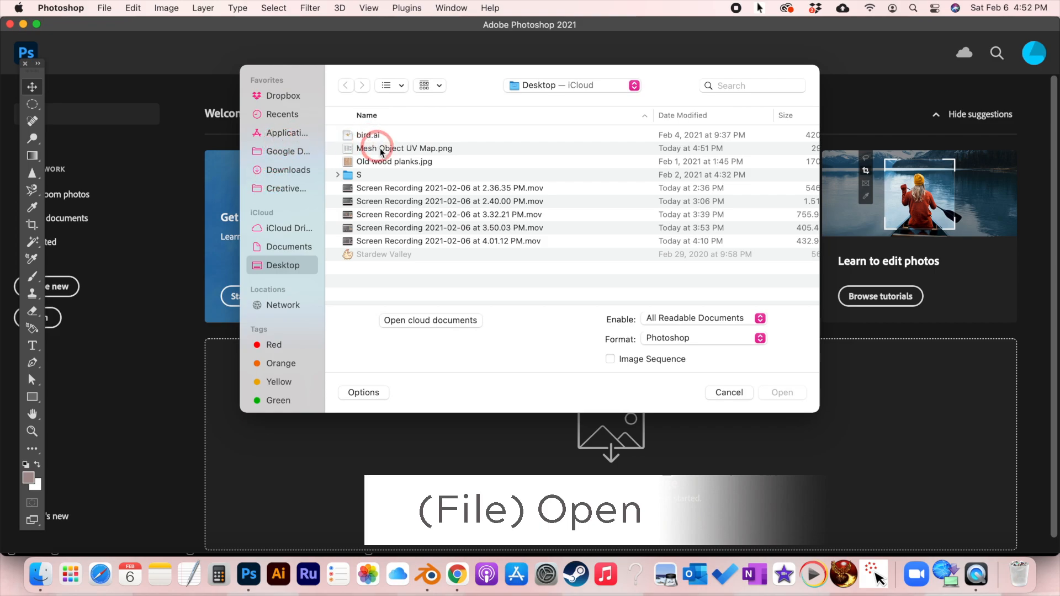
left_click(406, 161)
left_click(780, 393)
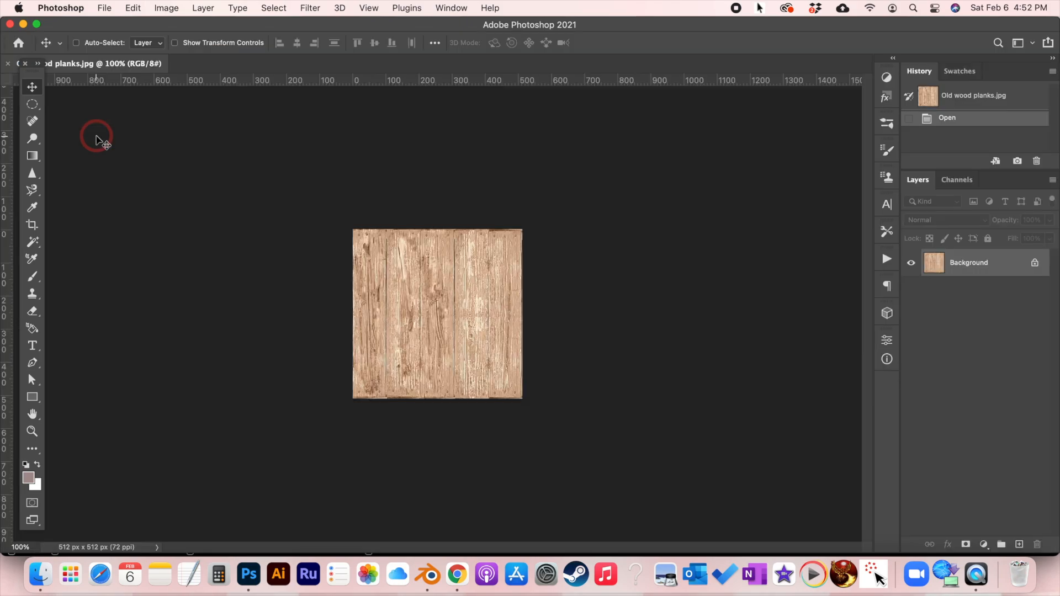
Step: Open the exported Mesh Object UV Map.png from the Desktop
left_click(100, 11)
left_click(111, 37)
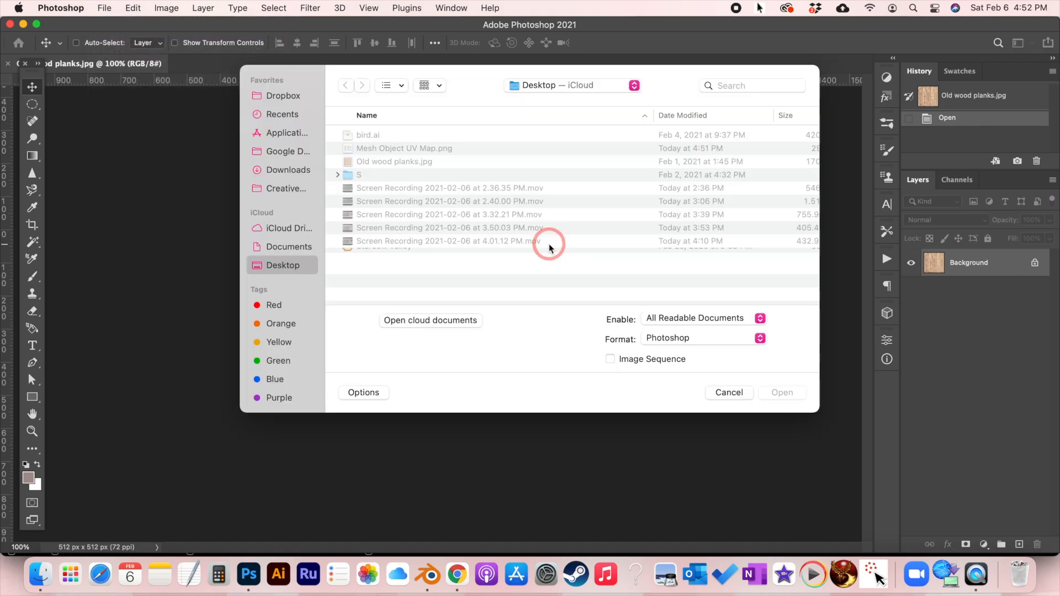
left_click(393, 148)
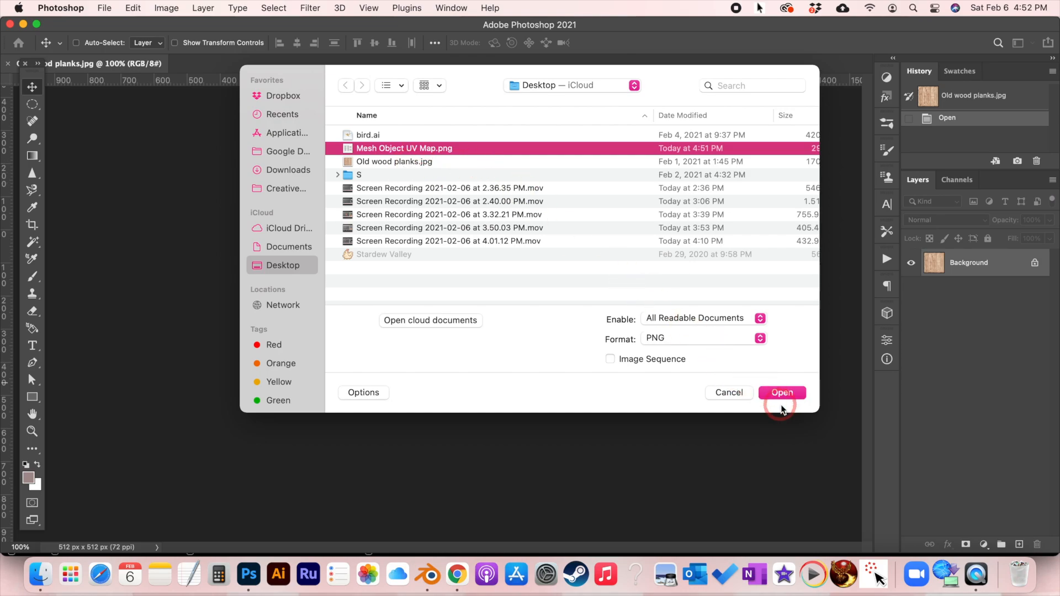
left_click(784, 393)
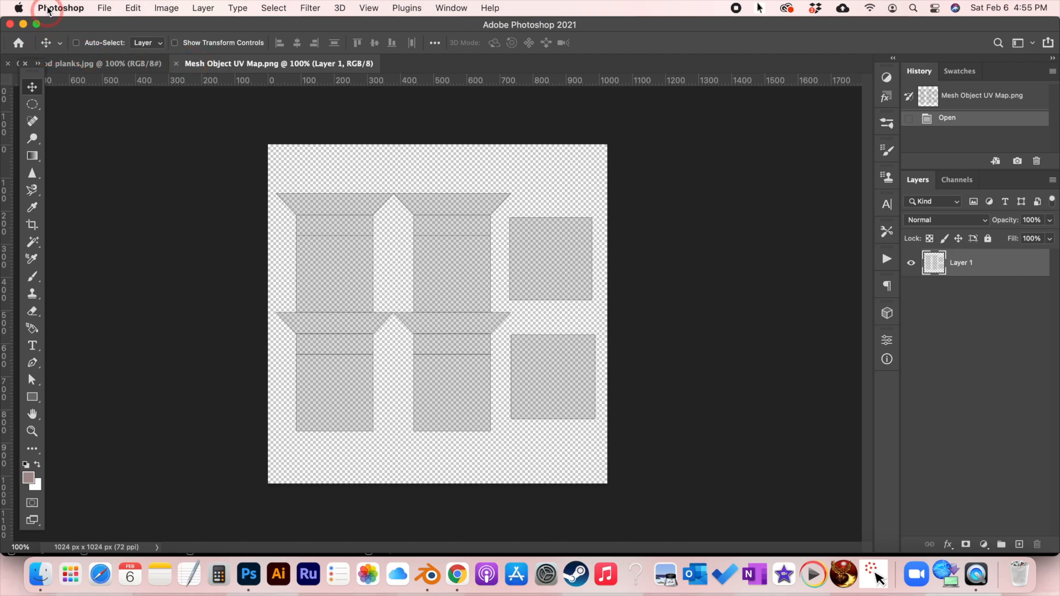
Step: Open Object Texture Image 2.png from the Desktop and look through the three open documents
left_click(105, 7)
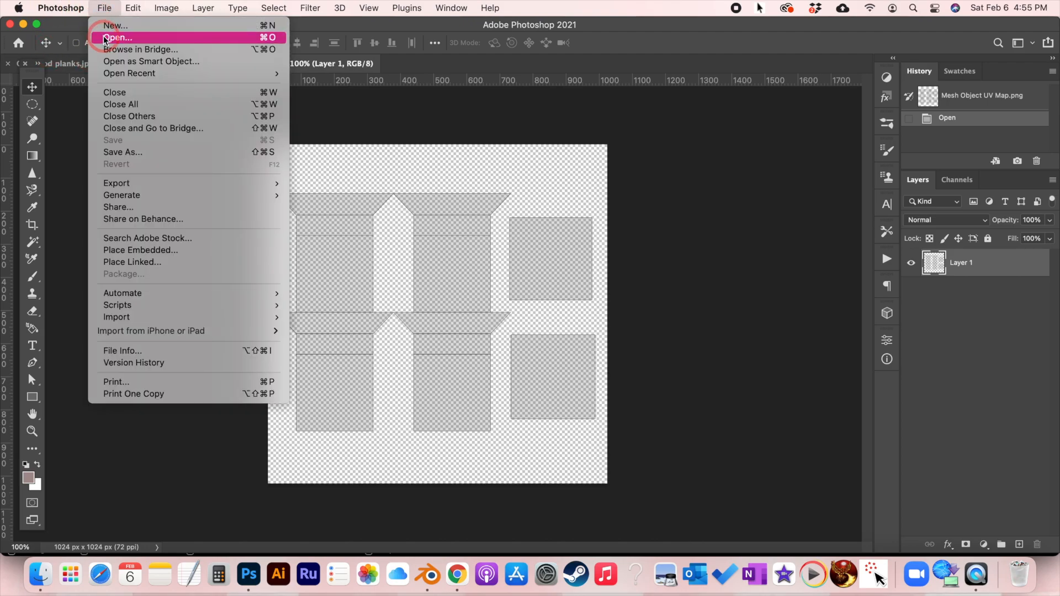
left_click(104, 38)
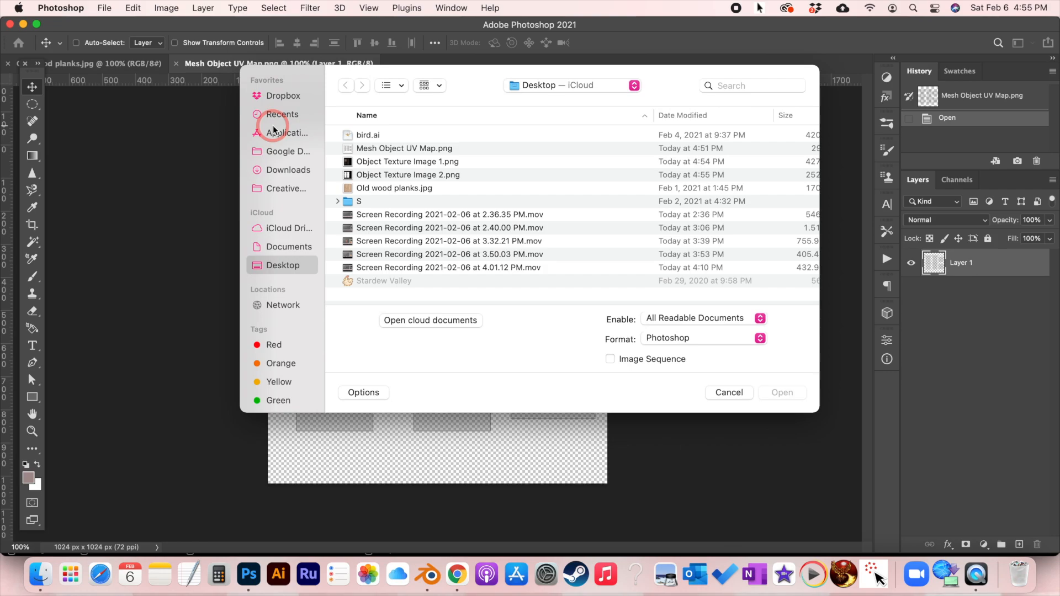
left_click(381, 175)
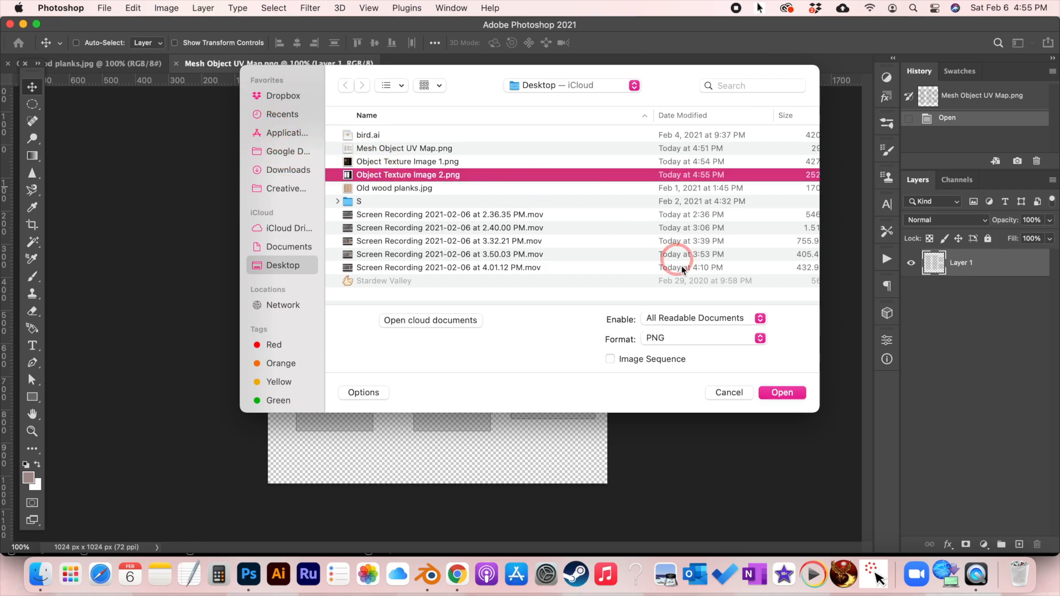
left_click(792, 392)
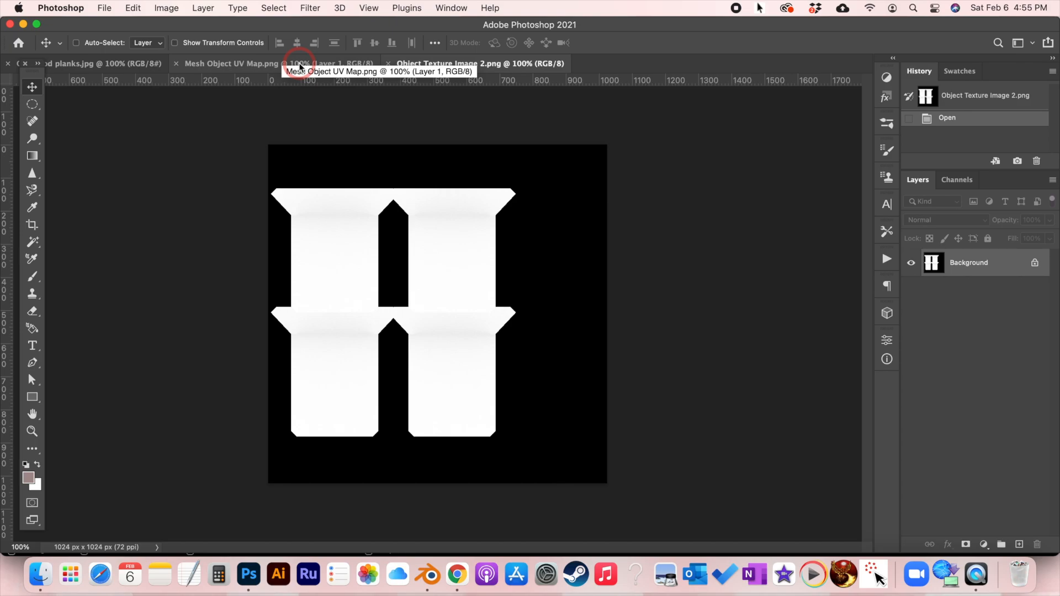
left_click(321, 63)
left_click(144, 65)
left_click(352, 64)
left_click(407, 64)
Step: Copy the whole canvas of Mesh Object UV Map.png and paste it in place into Object Texture Image 2.png
left_click(322, 64)
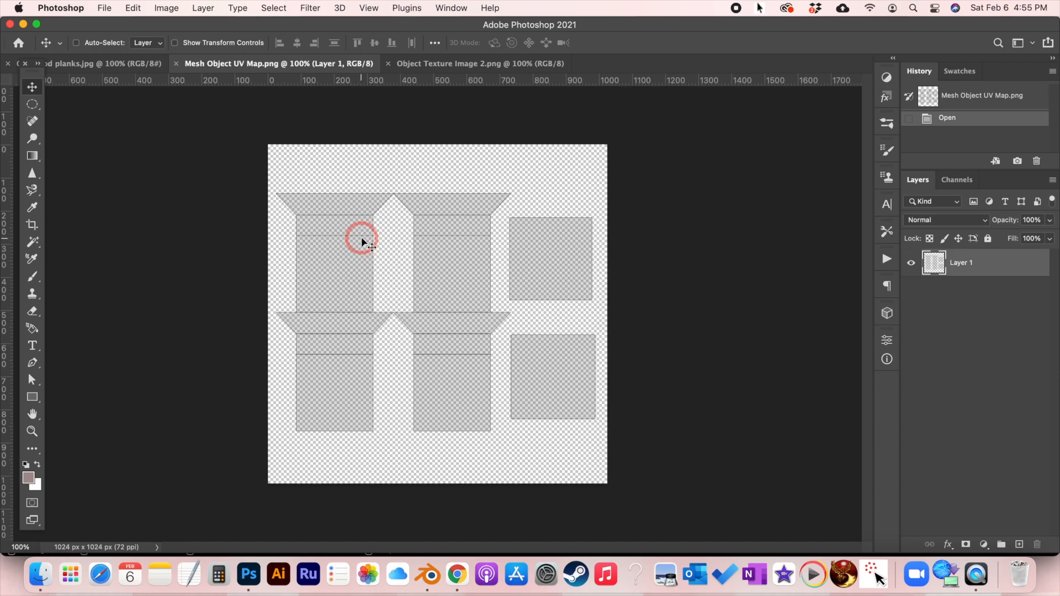
key("super+a")
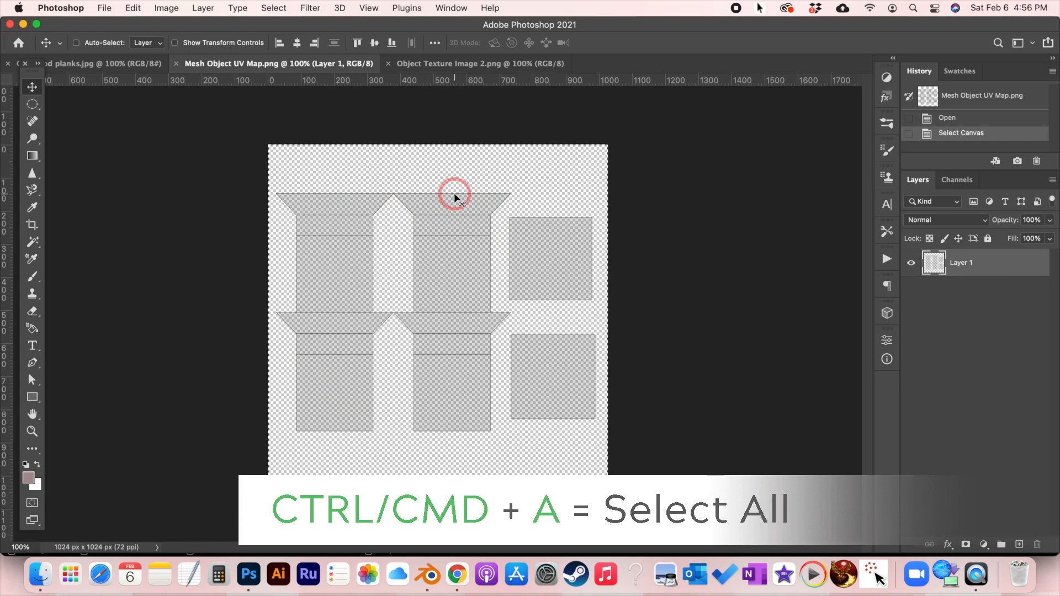
key("super+c")
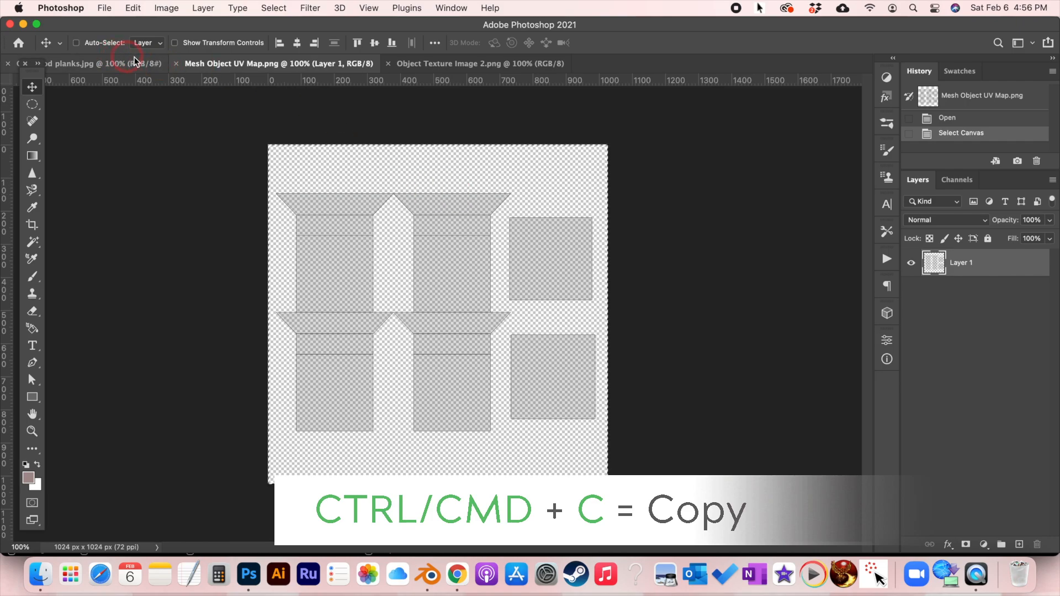
left_click(434, 67)
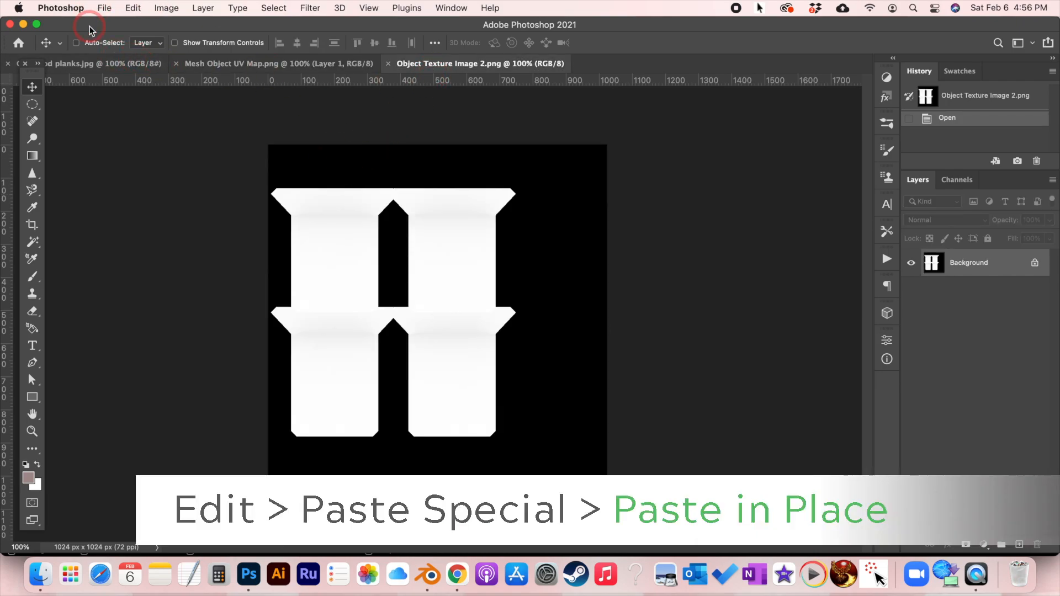
left_click(133, 9)
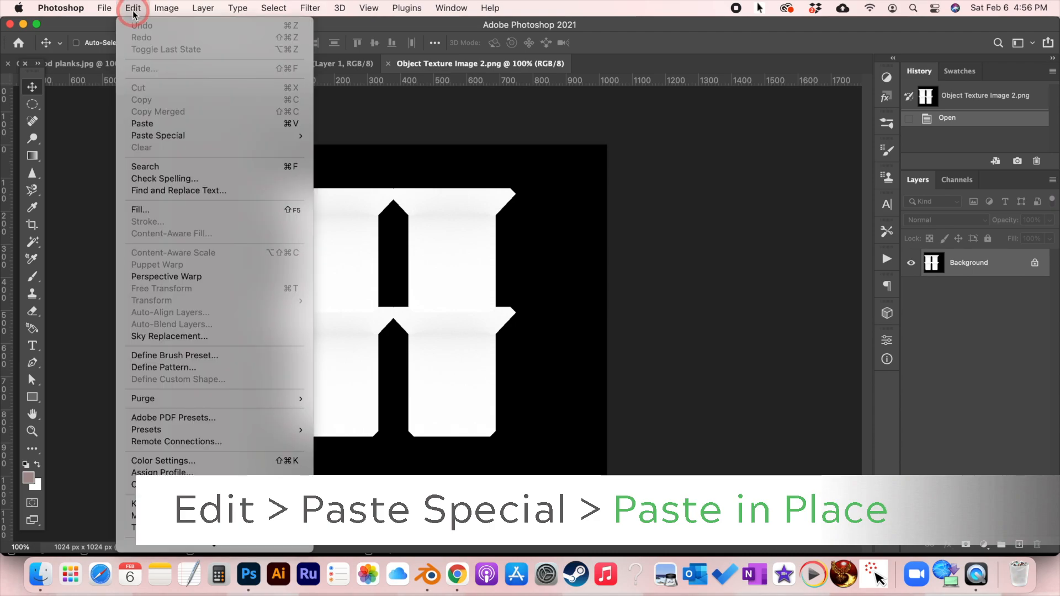
mouse_move(164, 138)
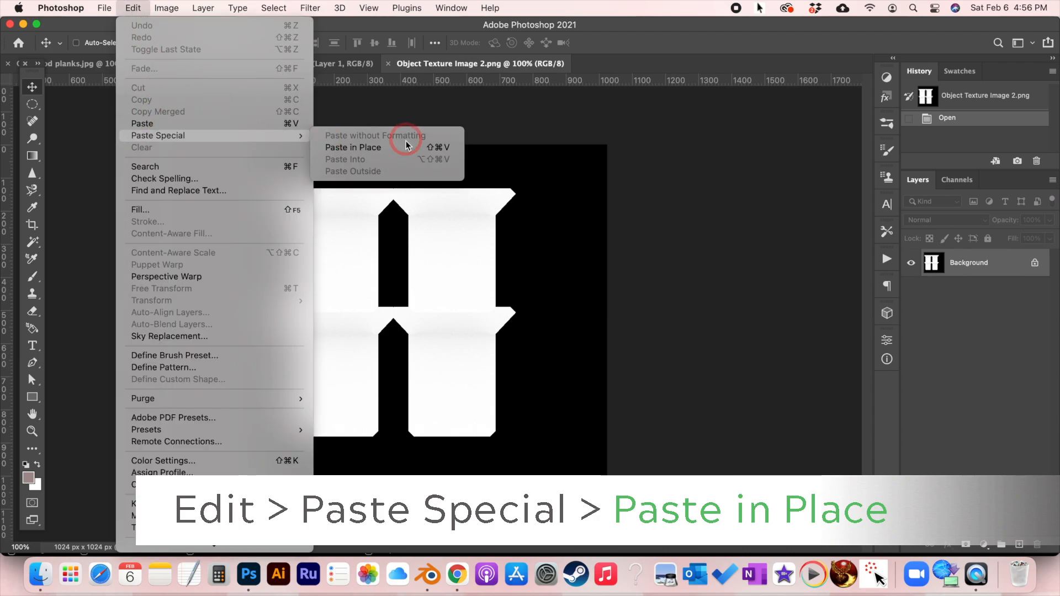
left_click(392, 148)
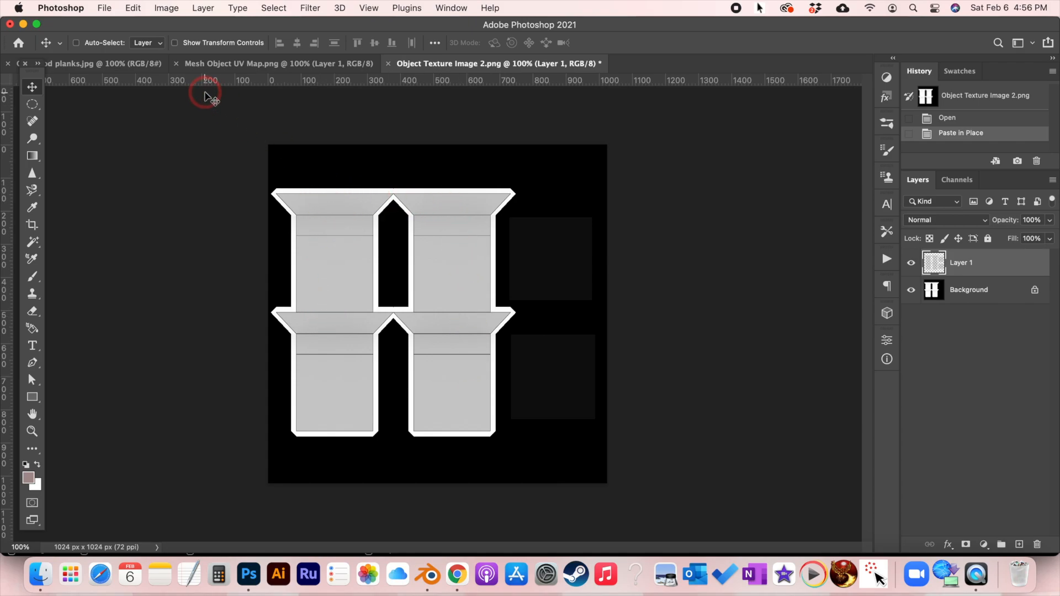
Step: Rename the pasted layer in Object Texture Image 2.png as UV Layout
left_click(118, 64)
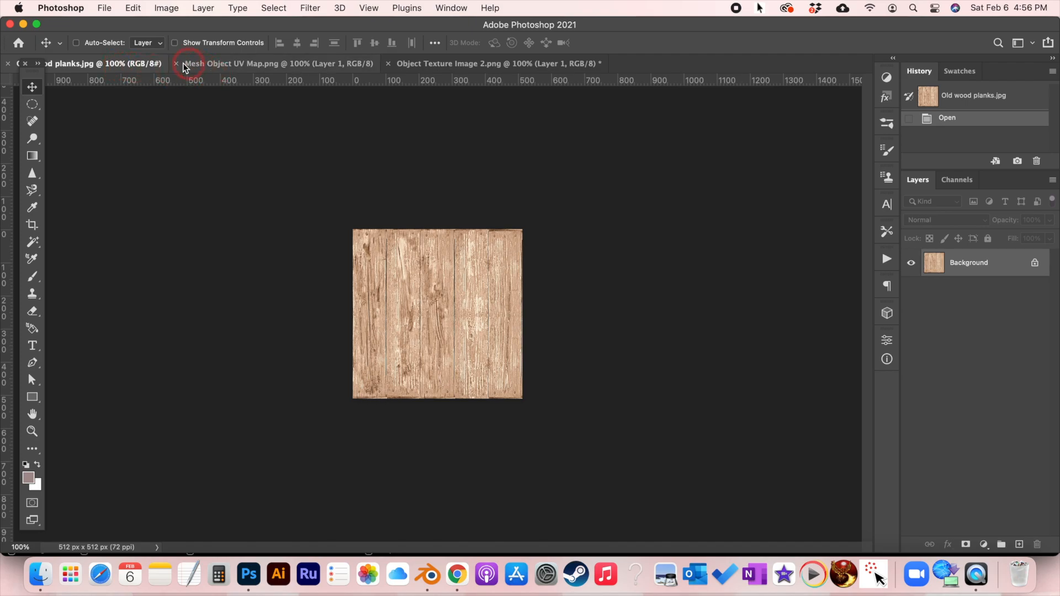
left_click(422, 69)
double_click(967, 263)
type("UV Layout")
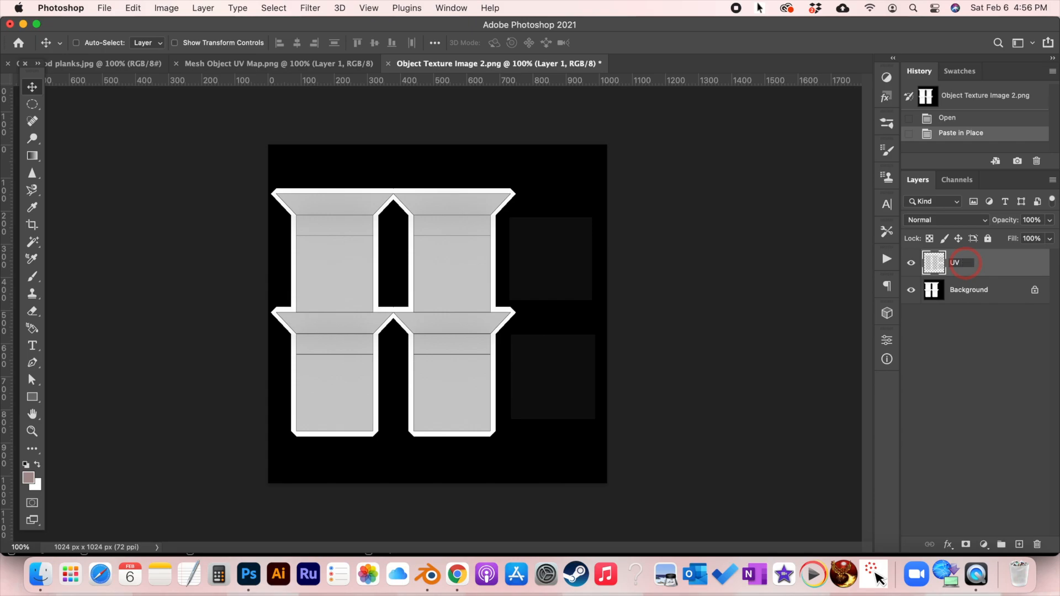
left_click(967, 281)
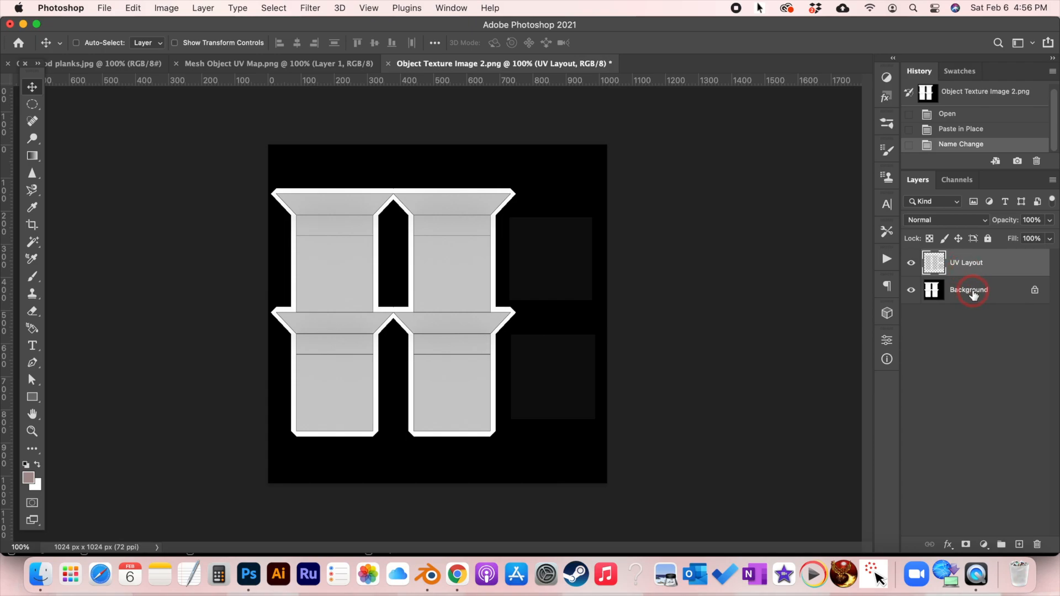
Step: Convert the Background of Object Texture Image 2.png into a regular layer named AO Map
double_click(973, 293)
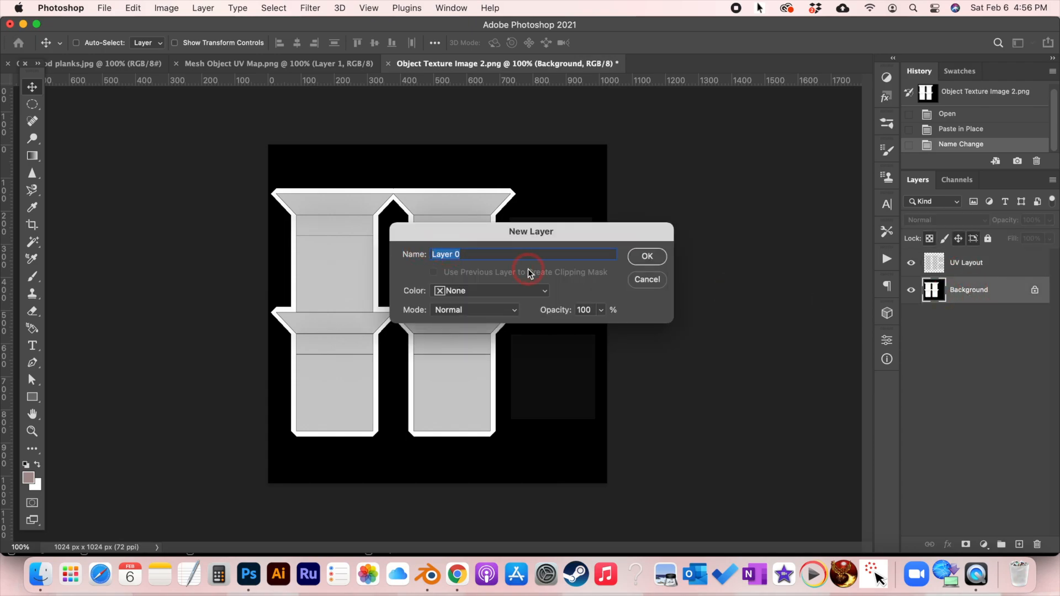
type("AO")
left_click(645, 257)
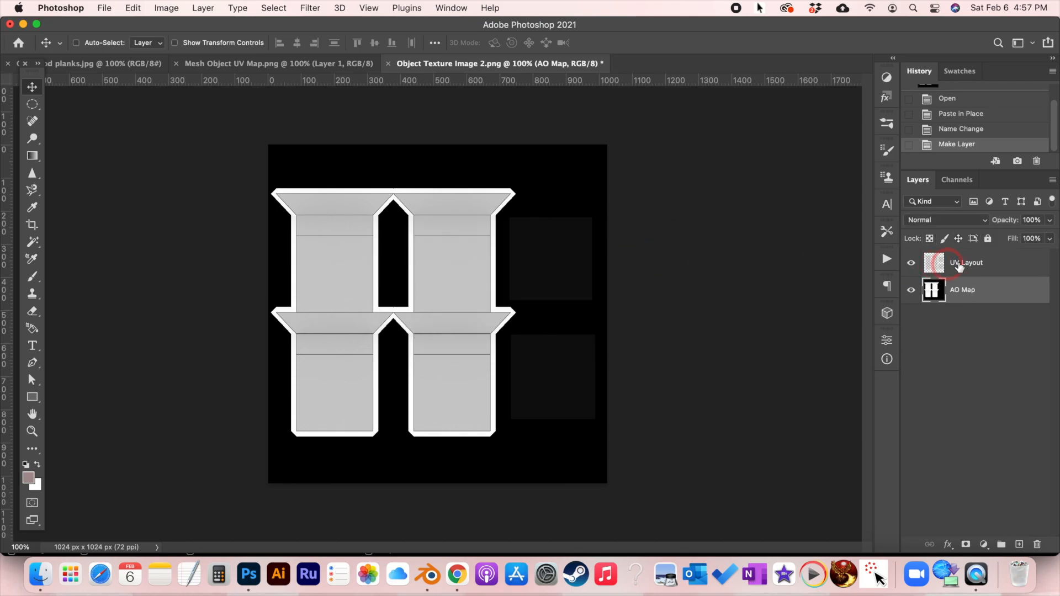
Step: Copy the whole canvas of Old wood planks.jpg and paste it above the UV Layout layer in Object Texture Image 2.png
left_click(964, 265)
left_click(111, 65)
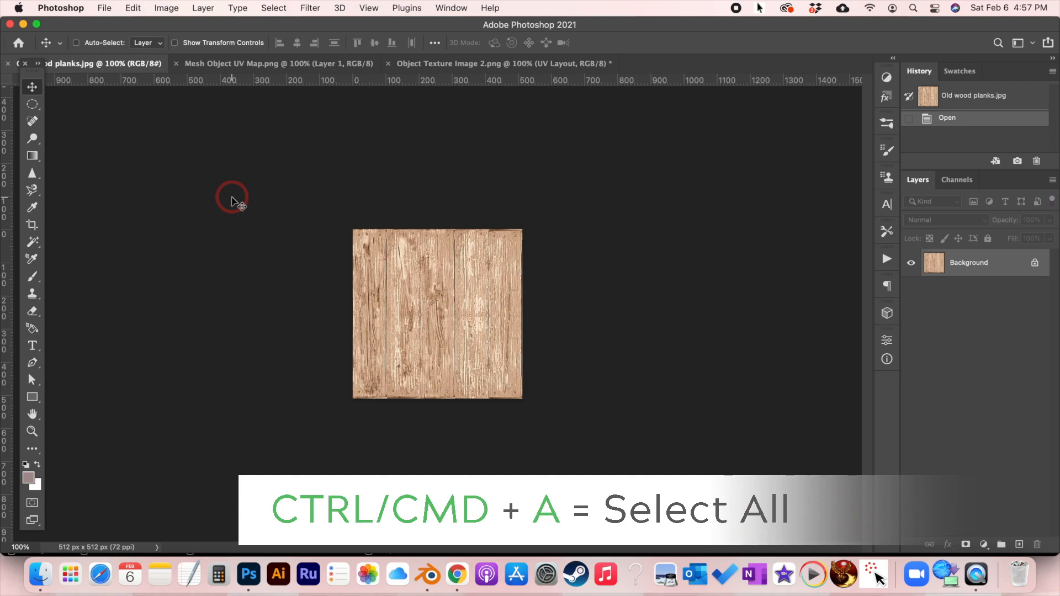
key("super+a")
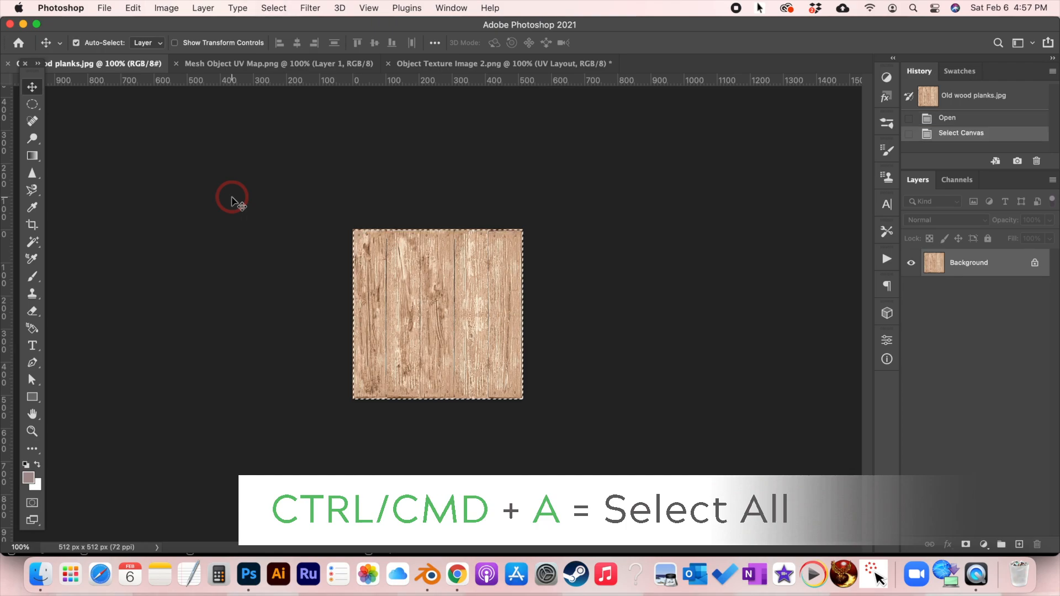
left_click(415, 65)
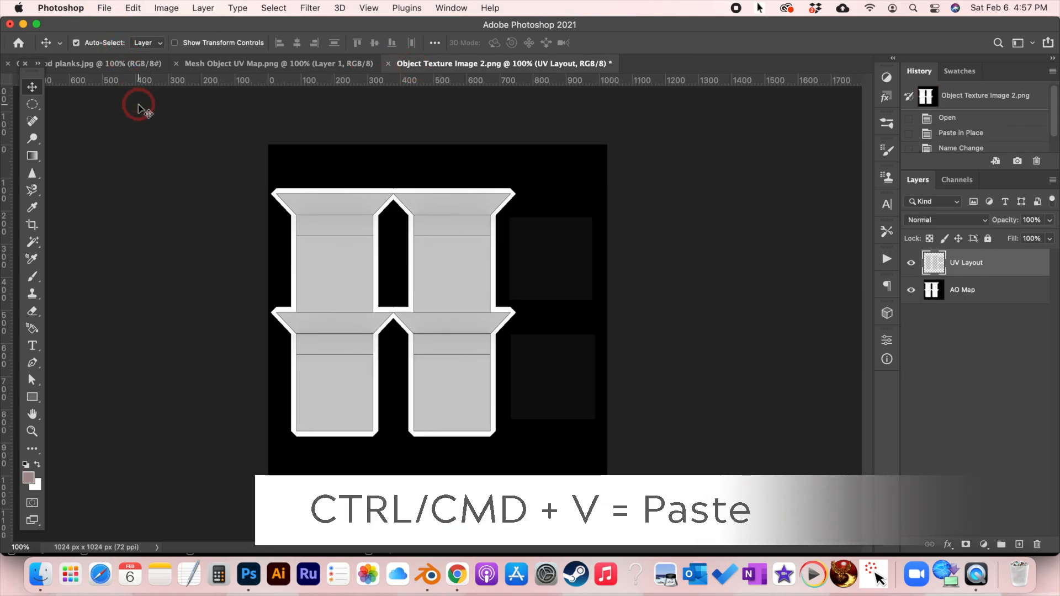
key("super+v")
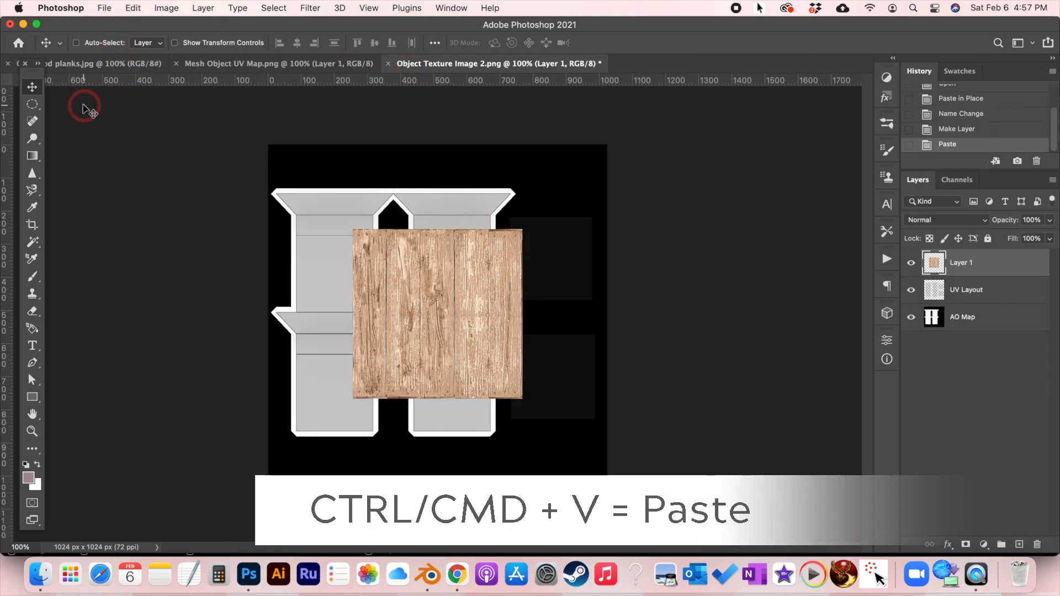
Step: Move the pasted wood planks over the right-hand UV column and scale them proportionally to cover its upper part
left_click_drag(478, 308, 519, 267)
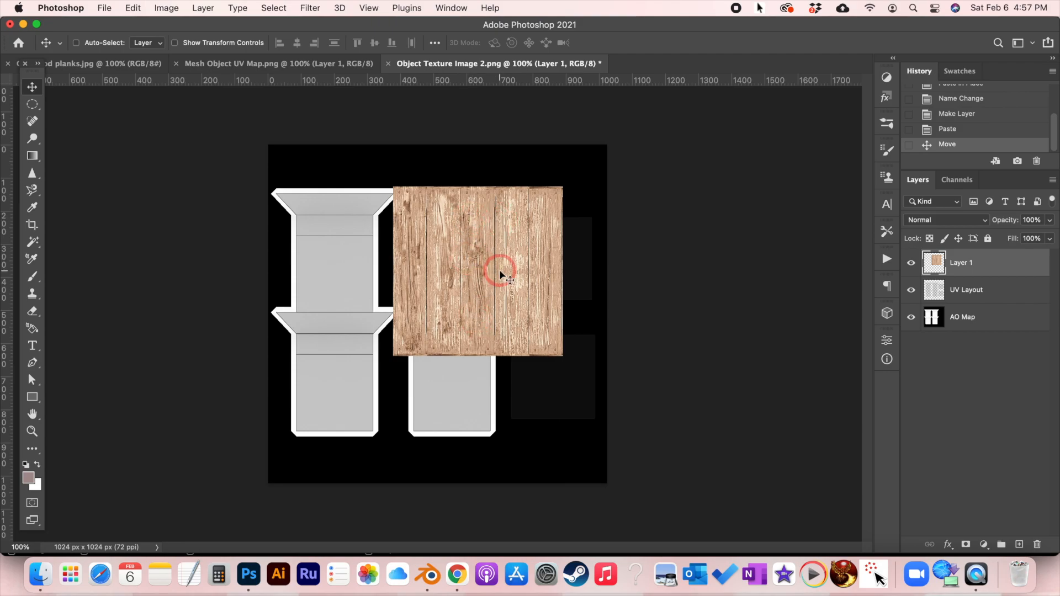
key("ctrl+t")
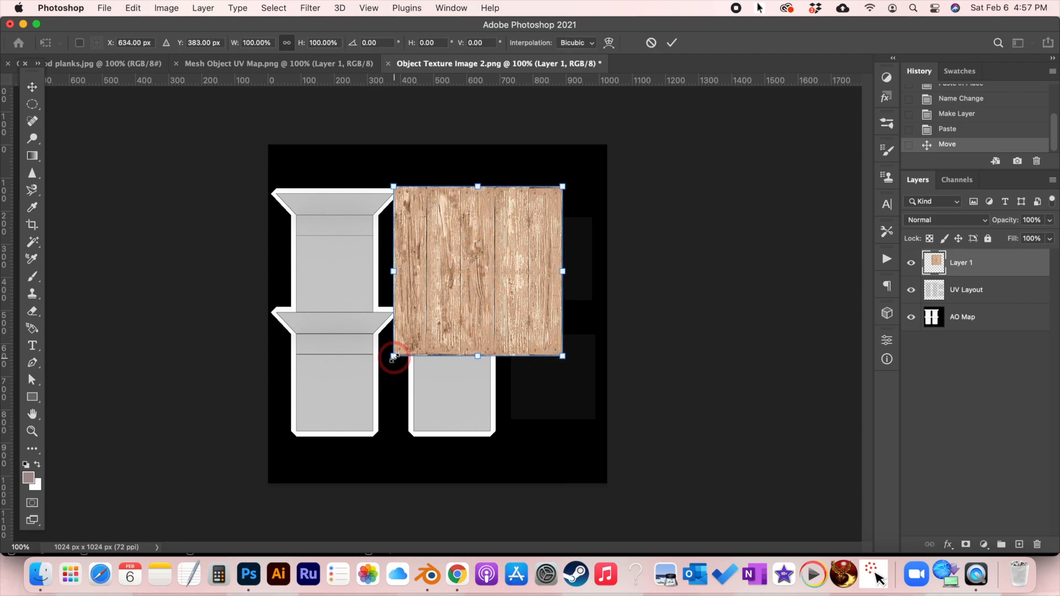
mouse_move(393, 357)
left_mouse_down()
mouse_move(332, 416)
mouse_move(386, 363)
mouse_move(376, 403)
mouse_move(396, 365)
mouse_move(381, 369)
left_mouse_up()
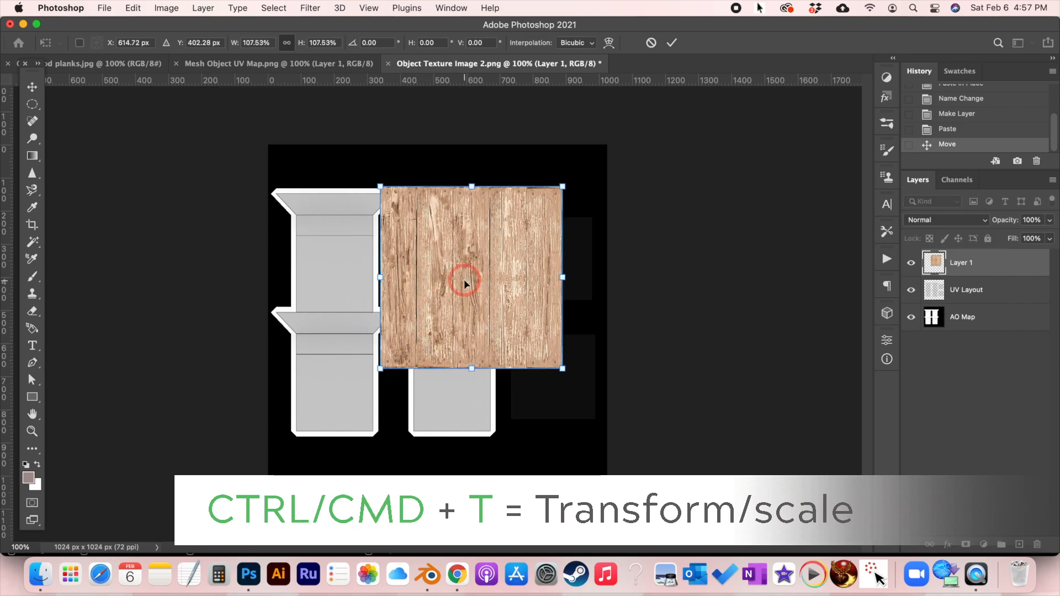
left_click_drag(380, 368, 407, 343)
key("Return")
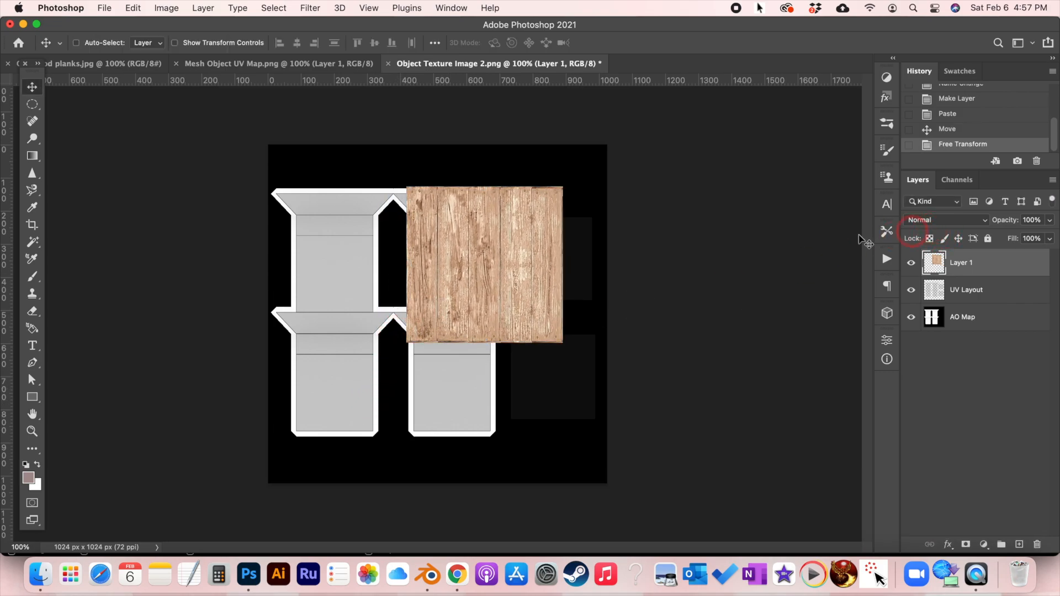
mouse_move(529, 269)
left_mouse_down()
mouse_move(508, 264)
mouse_move(525, 268)
left_mouse_up()
Step: Rename the wood planks layer as Wood Texture and set its blend mode to Multiply
double_click(961, 263)
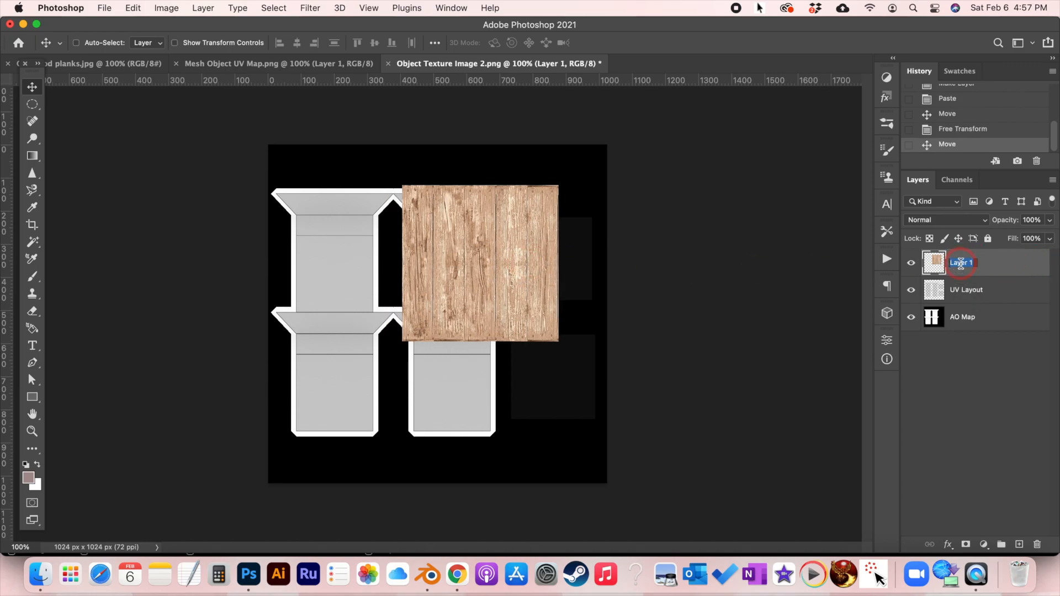
type("Texture")
left_click(962, 289)
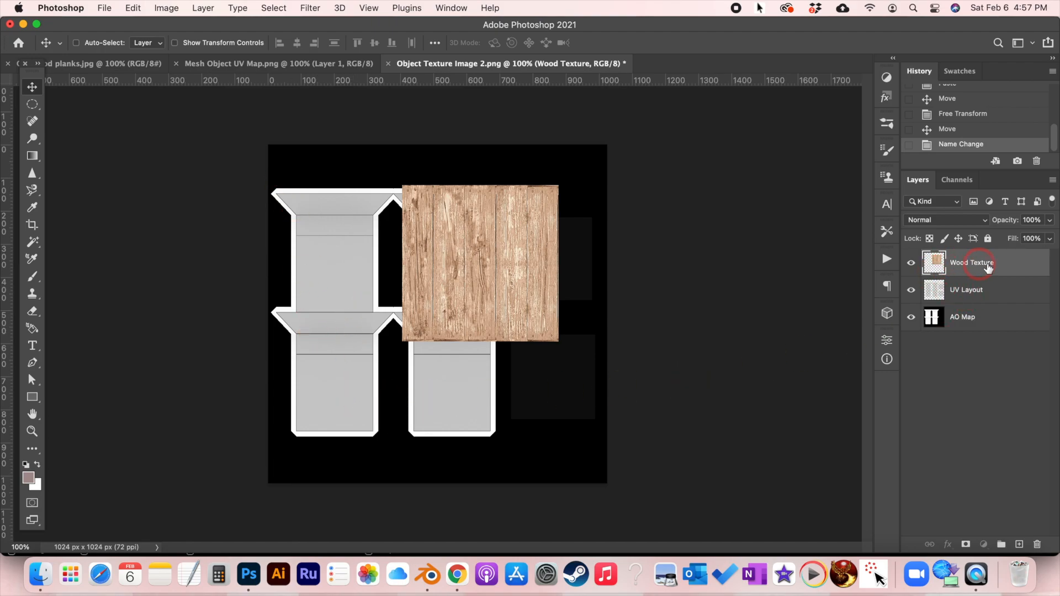
left_click(936, 220)
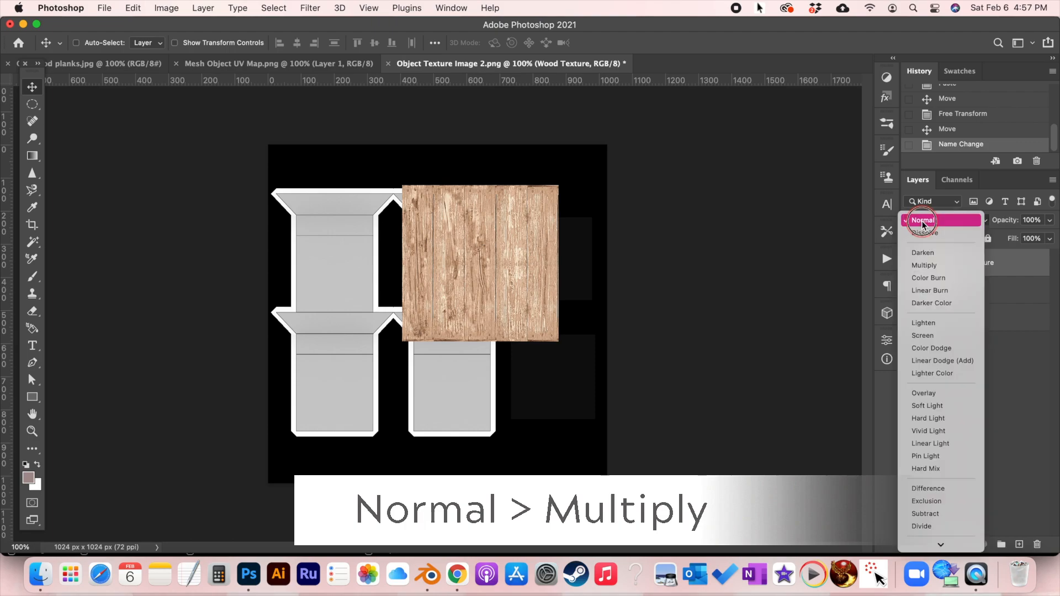
left_click(936, 265)
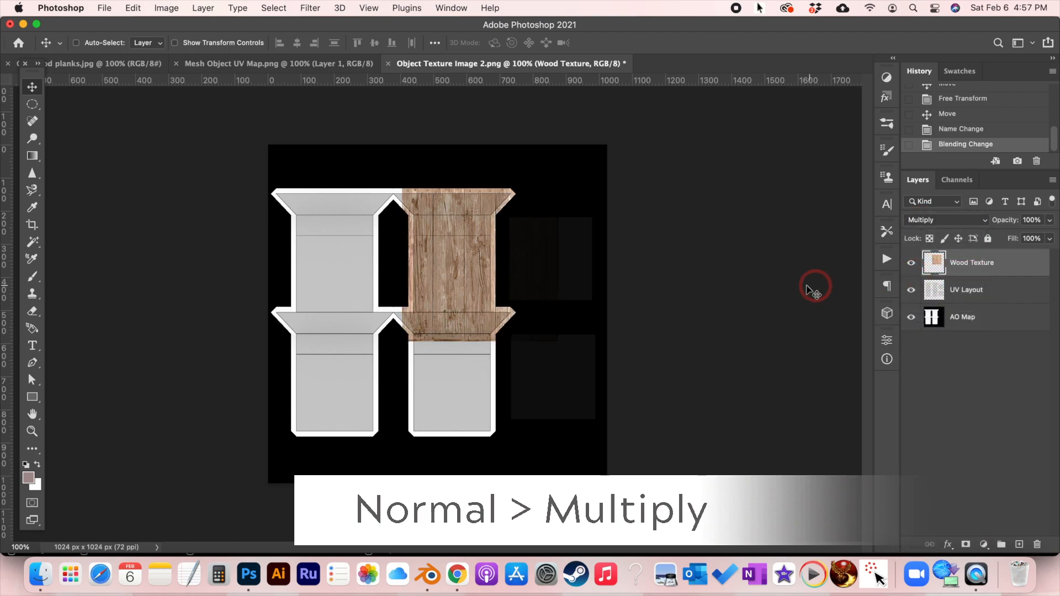
Step: Hide the UV Layout layer and reposition the Wood Texture over the upper part of the right-hand column
left_click(911, 290)
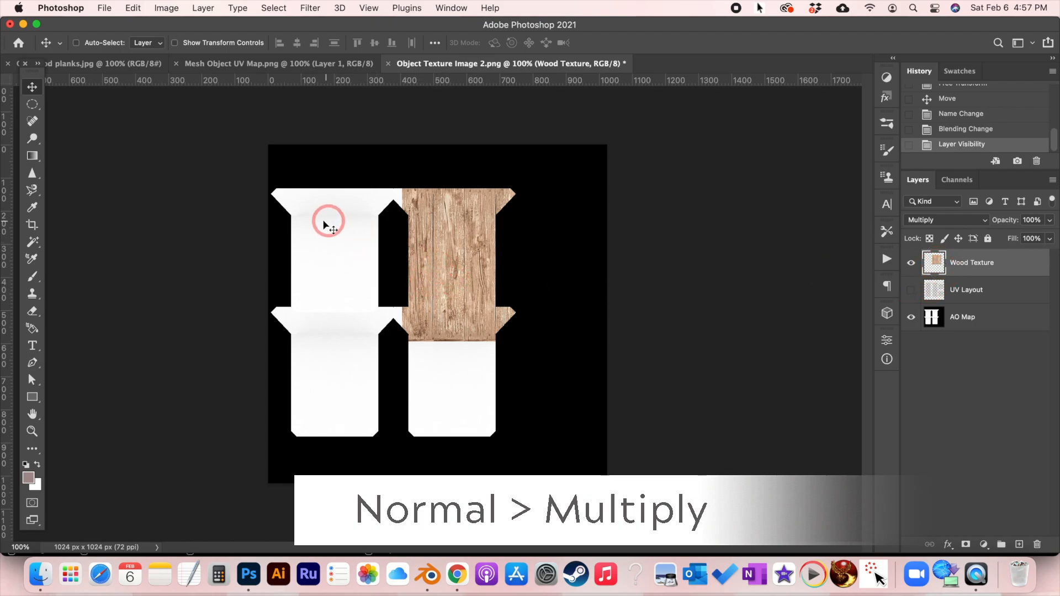
left_click_drag(471, 264, 457, 260)
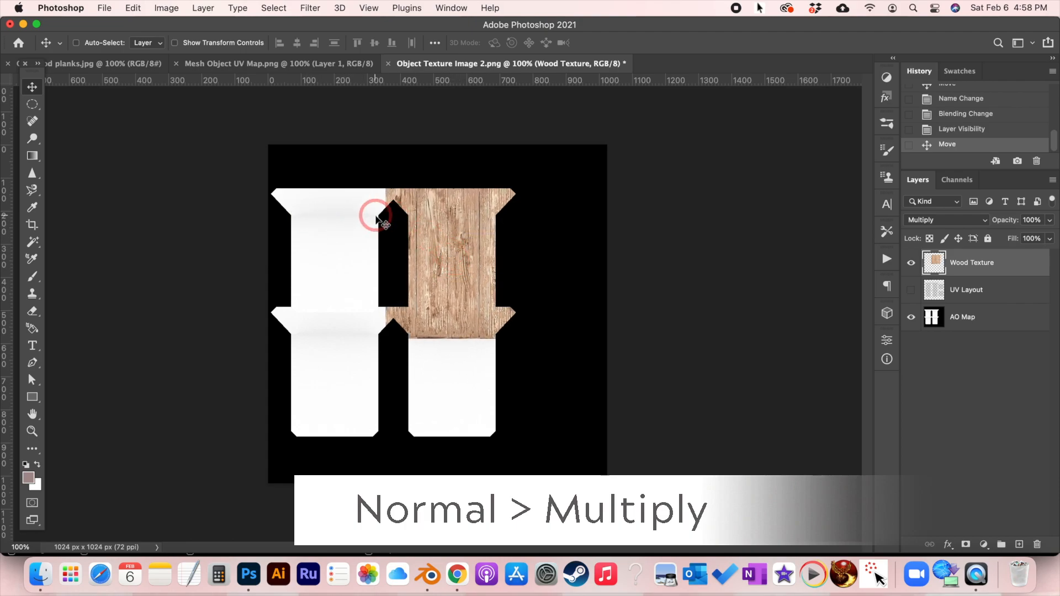
mouse_move(433, 227)
left_mouse_down()
mouse_move(377, 240)
mouse_move(422, 237)
left_mouse_up()
left_click(451, 272)
left_click_drag(451, 272, 461, 267)
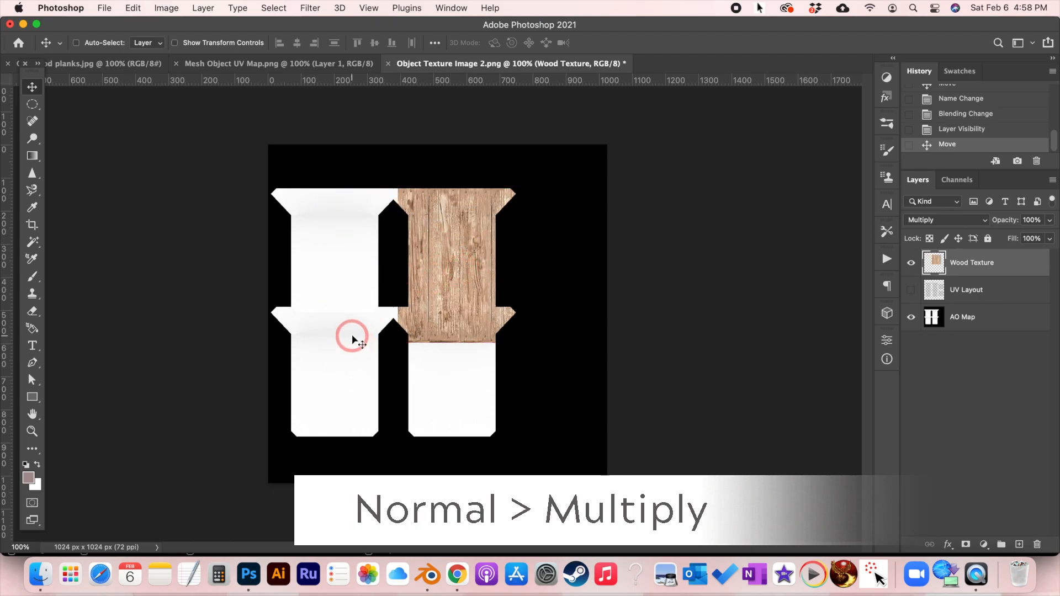
Step: Add a new layer above AO Map and paint a black horizontal stroke with a size 30 brush across the right column's upper part
left_click(967, 316)
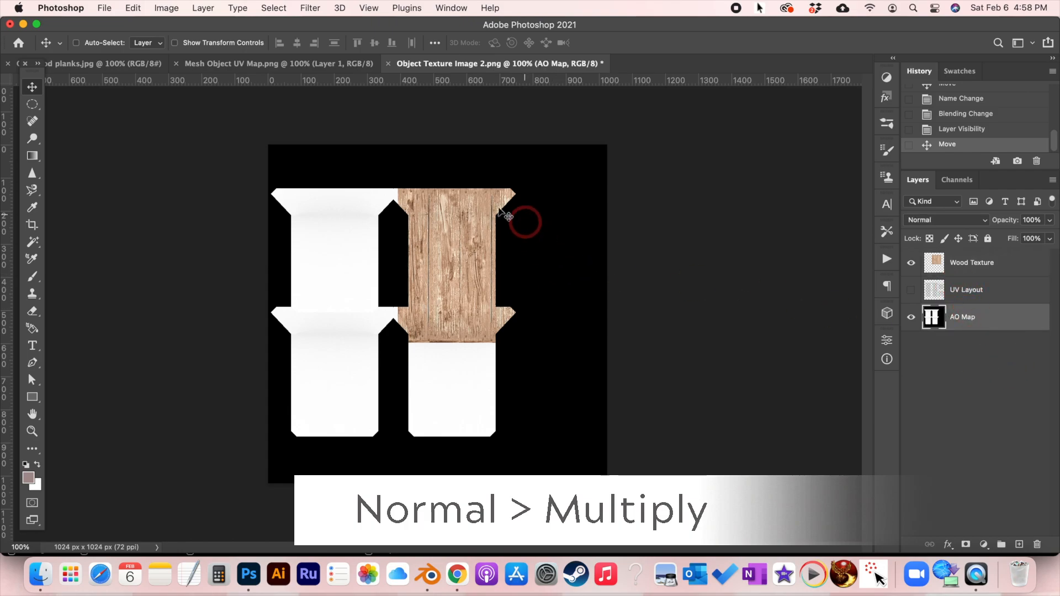
left_click(1020, 544)
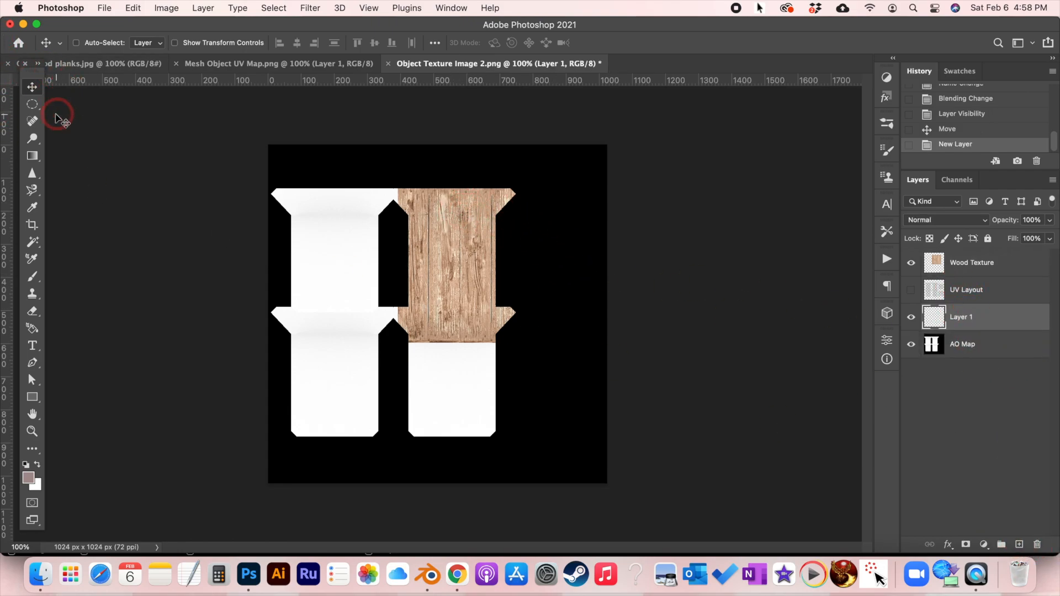
left_click(33, 275)
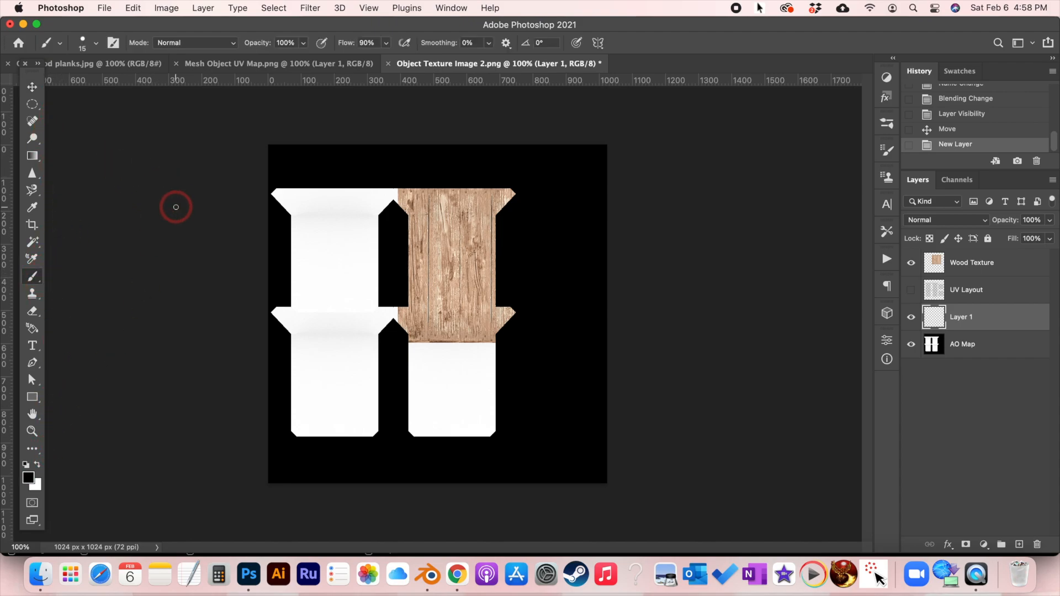
key("]")
key("]")
key("]")
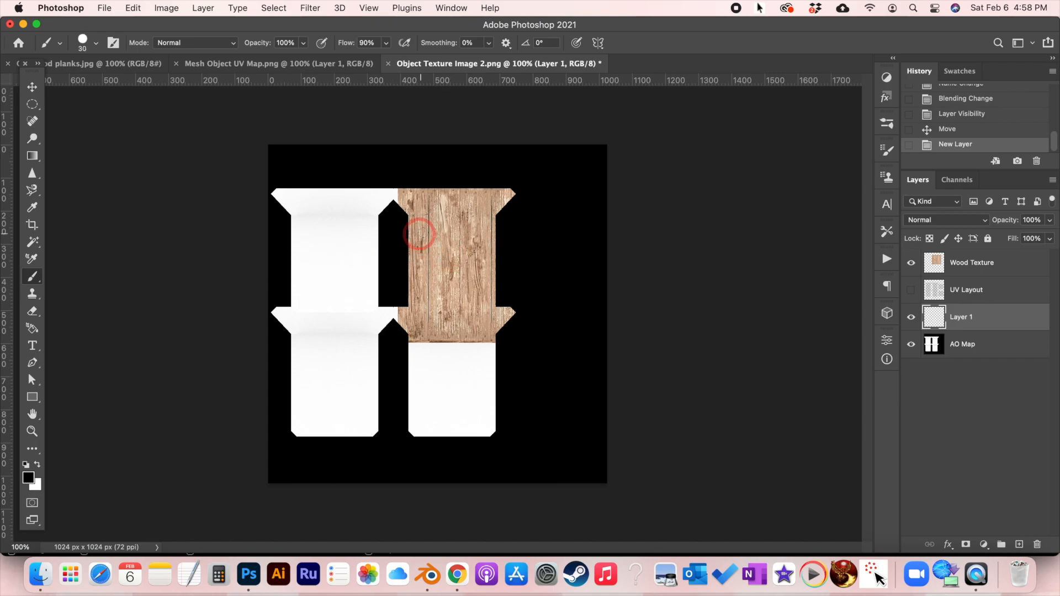
left_click_drag(422, 220, 489, 220)
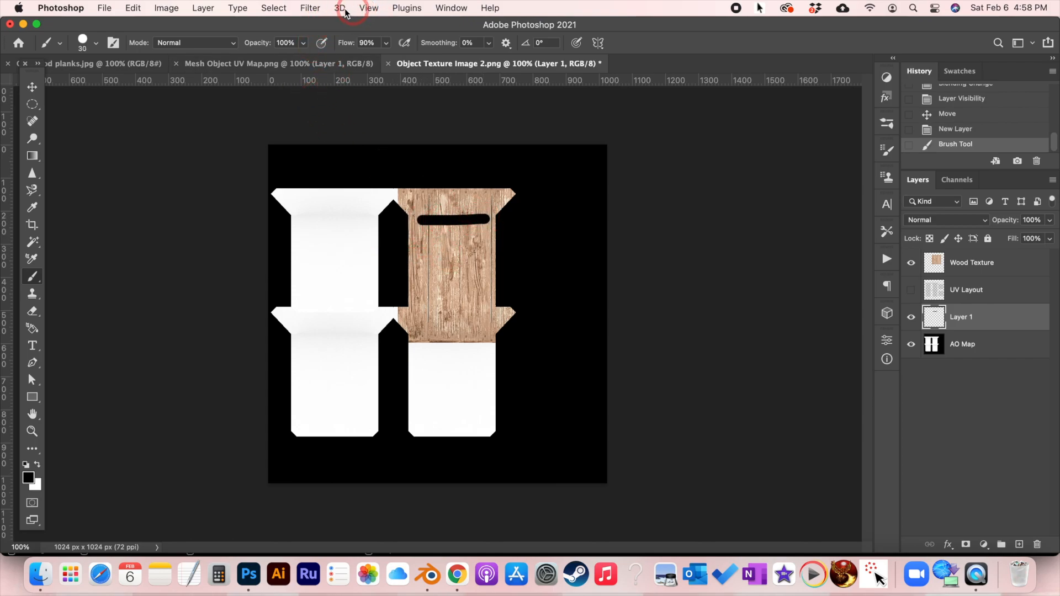
Step: Apply a Gaussian Blur with a 26.1 pixel radius to the black stroke on the new layer
left_click(321, 7)
left_click(544, 227)
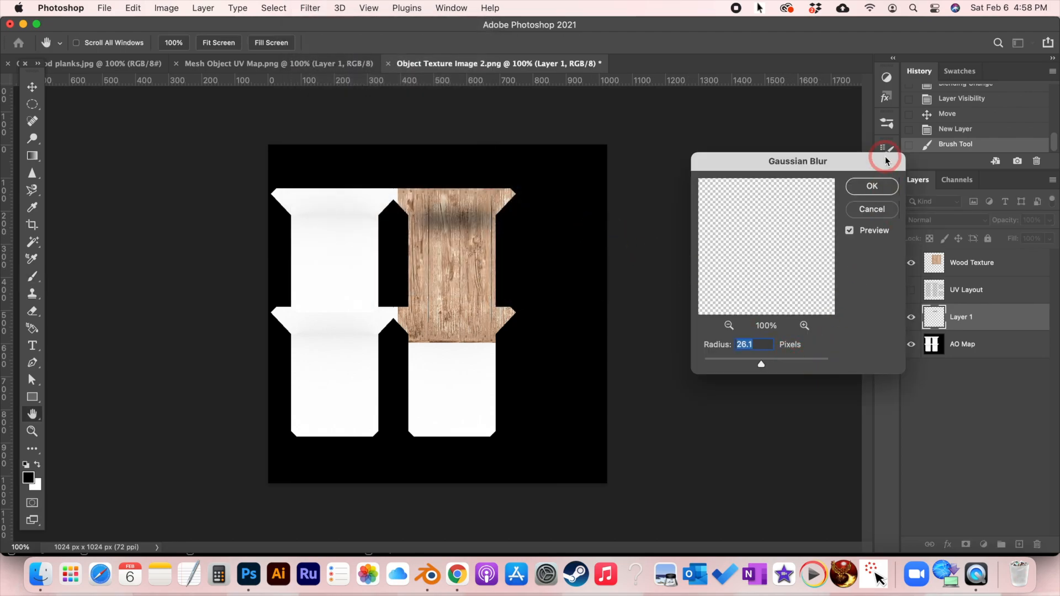
left_click(872, 186)
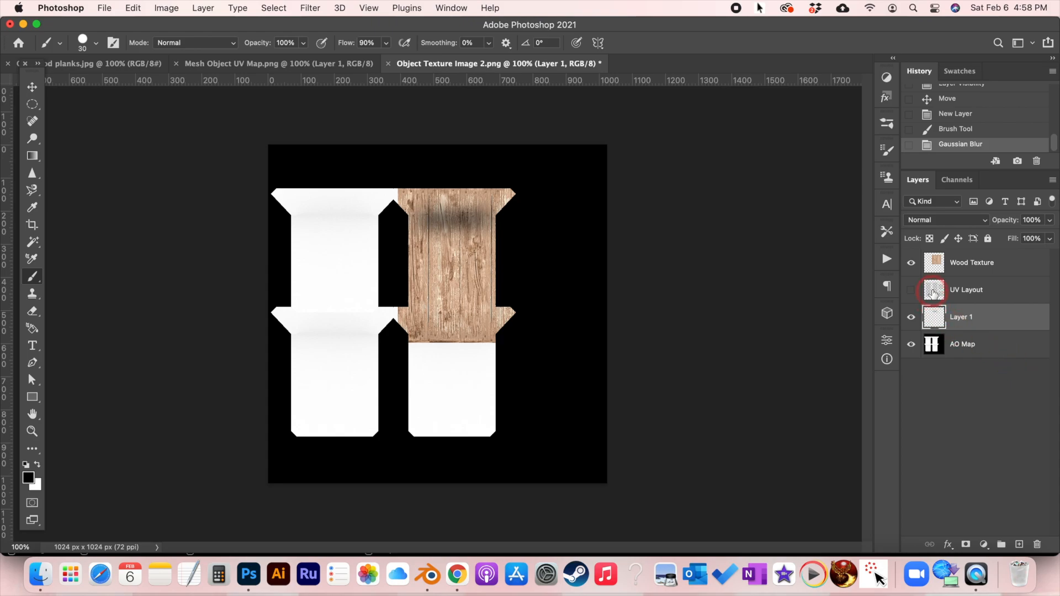
Step: Toggle the Wood Texture layer's visibility to compare the blurred stroke with and without the wood, leaving the layer visible
left_click(912, 263)
left_click(912, 263)
left_click(912, 263)
left_click(986, 268)
left_click(911, 262)
left_click(911, 263)
left_click(912, 263)
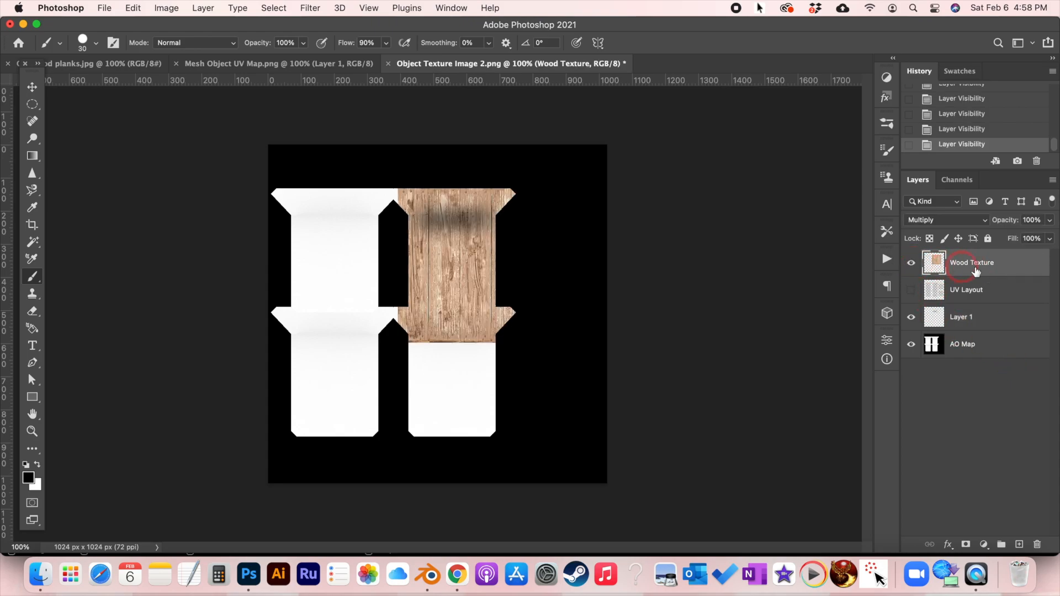
Step: Look through the blend modes for the Wood Texture layer, keeping Multiply
left_click(947, 221)
left_click(945, 218)
left_click(928, 259)
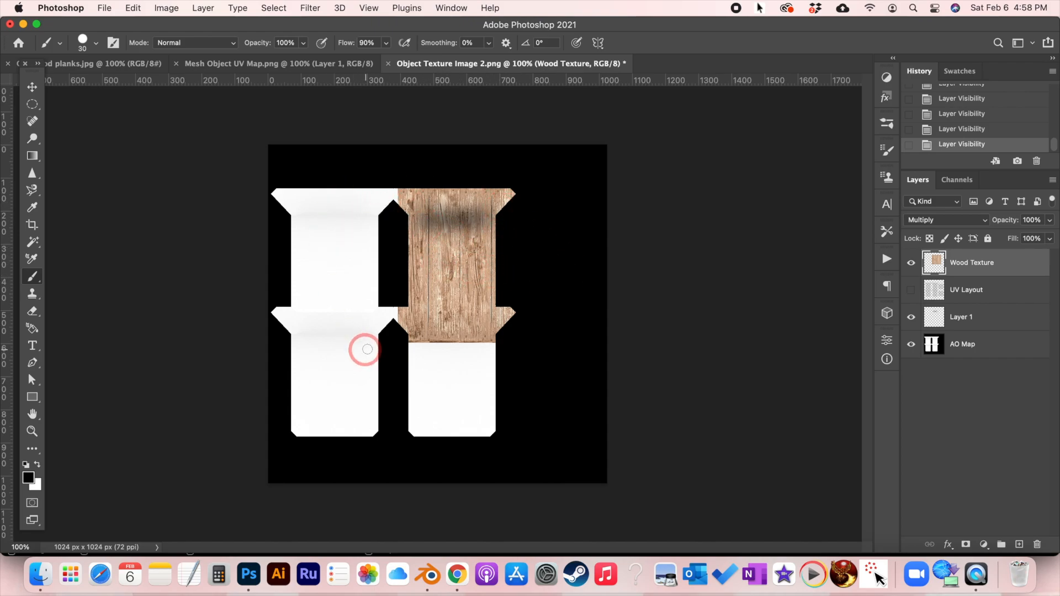
left_click(966, 226)
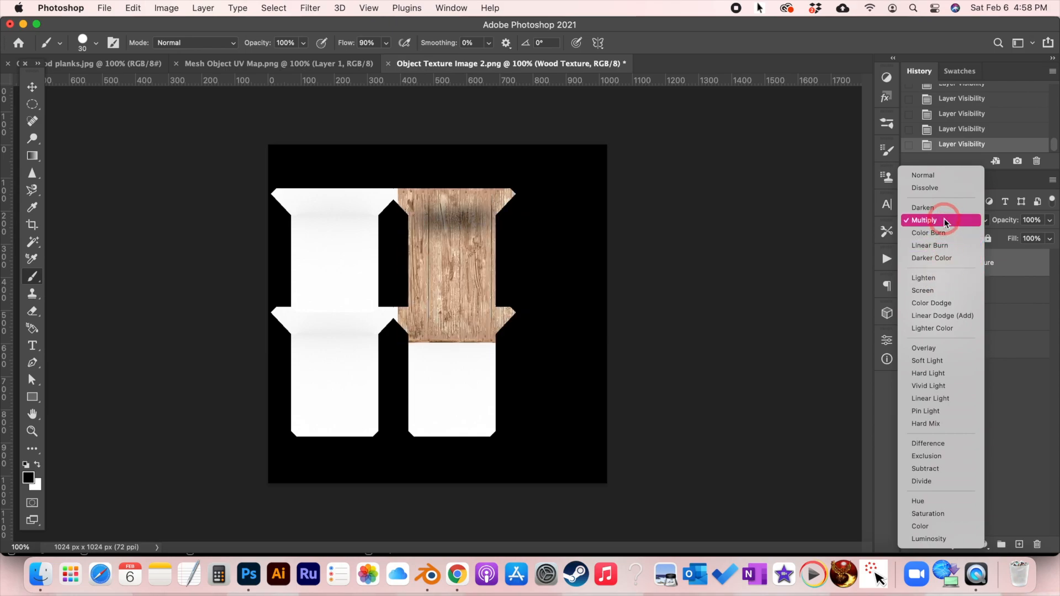
left_click(930, 220)
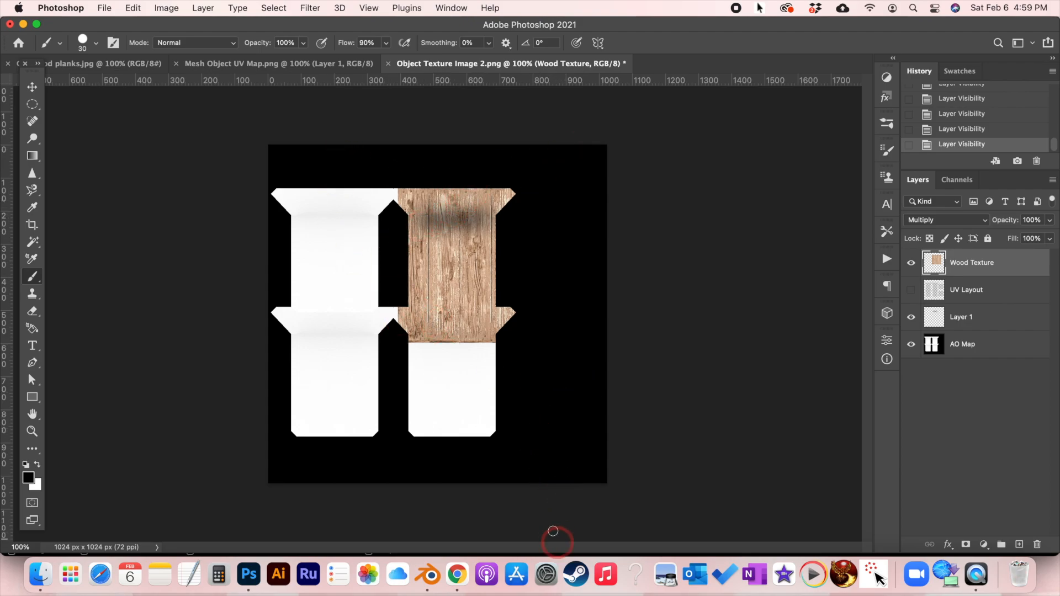
Step: Open Object Texture Image 1.png from the Desktop
left_click(94, 9)
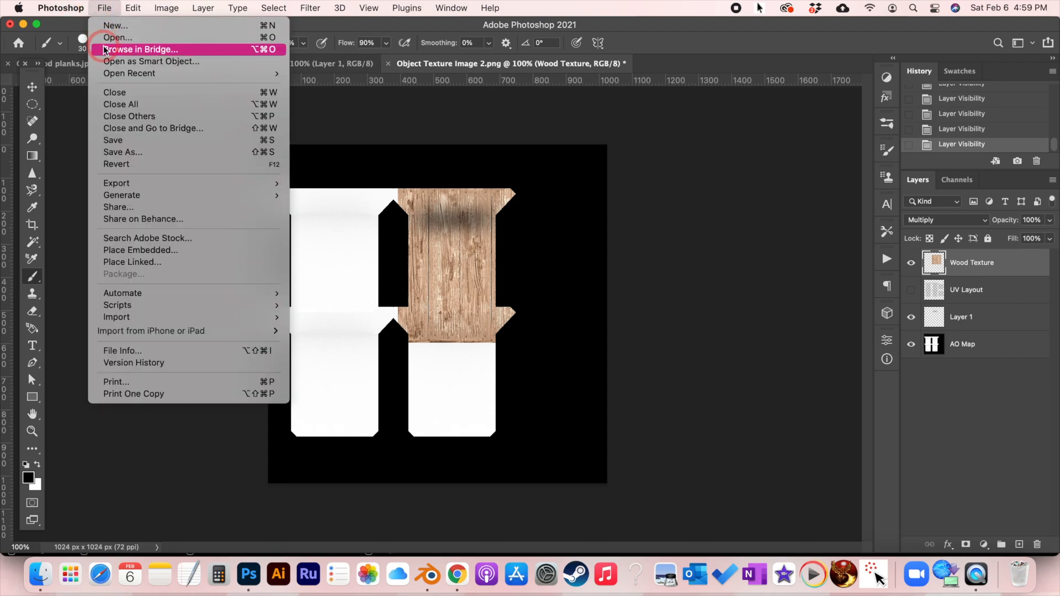
left_click(113, 34)
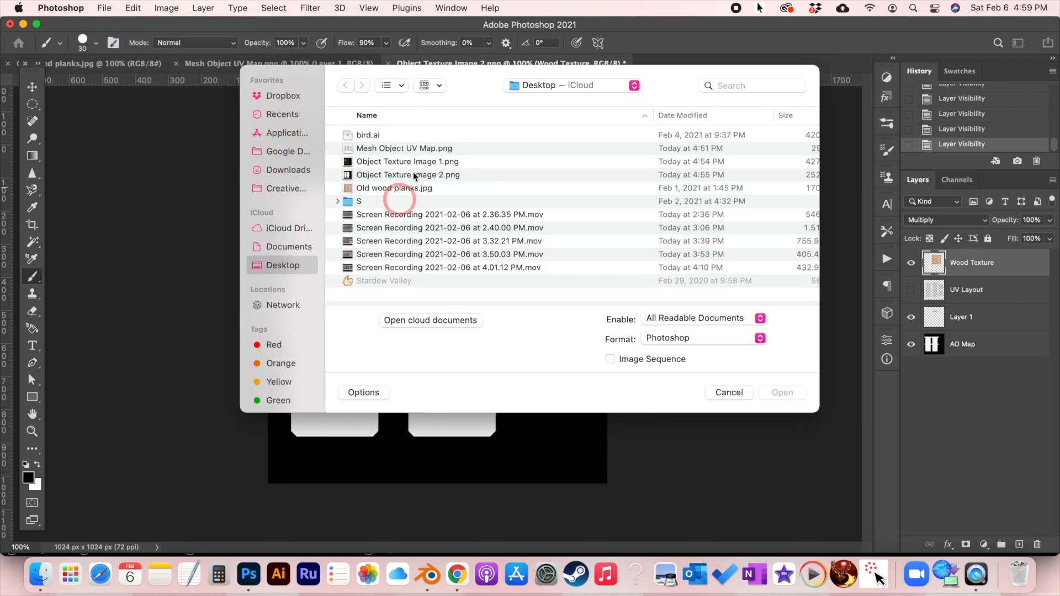
left_click(384, 162)
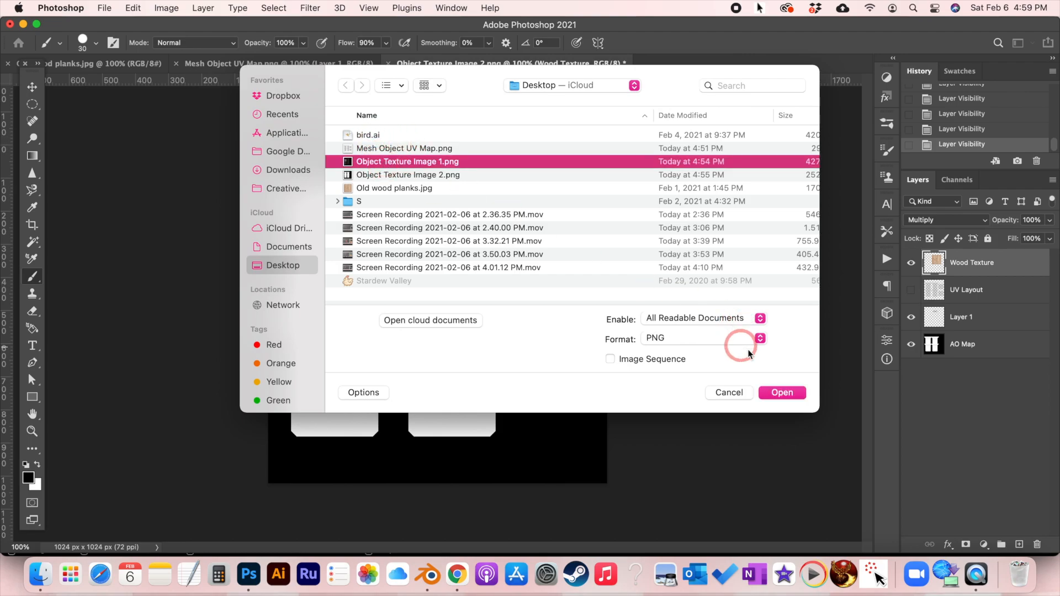
left_click(778, 393)
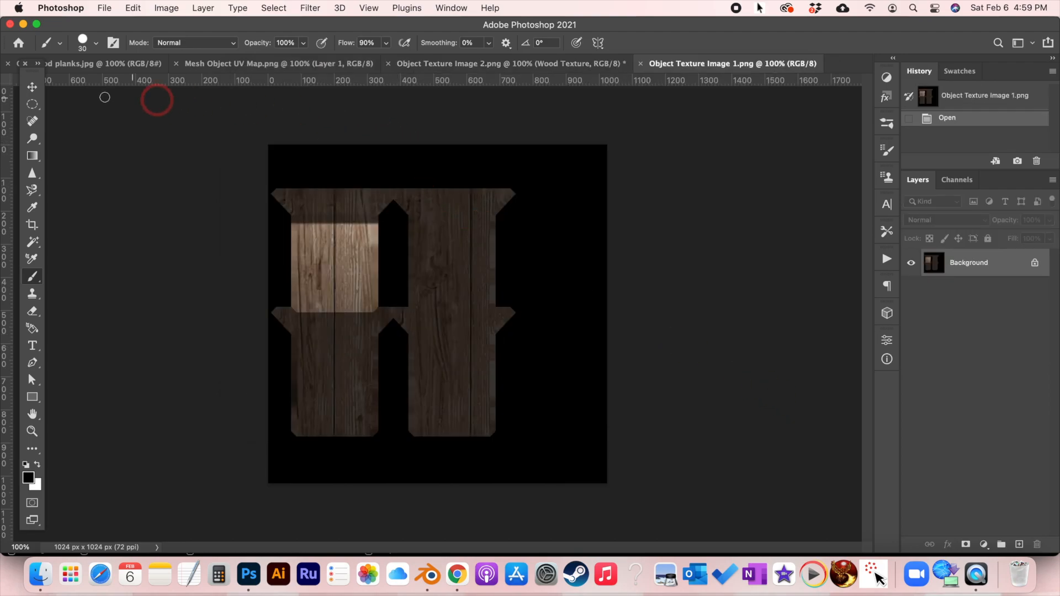
Step: Add a Levels adjustment layer above the Background of Object Texture Image 1.png
left_click(32, 86)
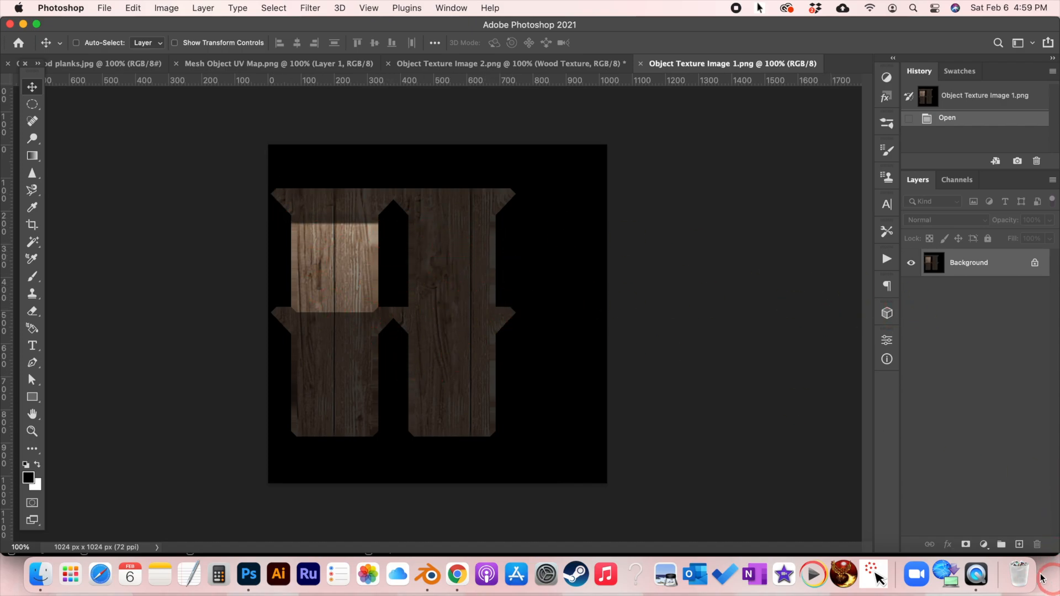
left_click(984, 545)
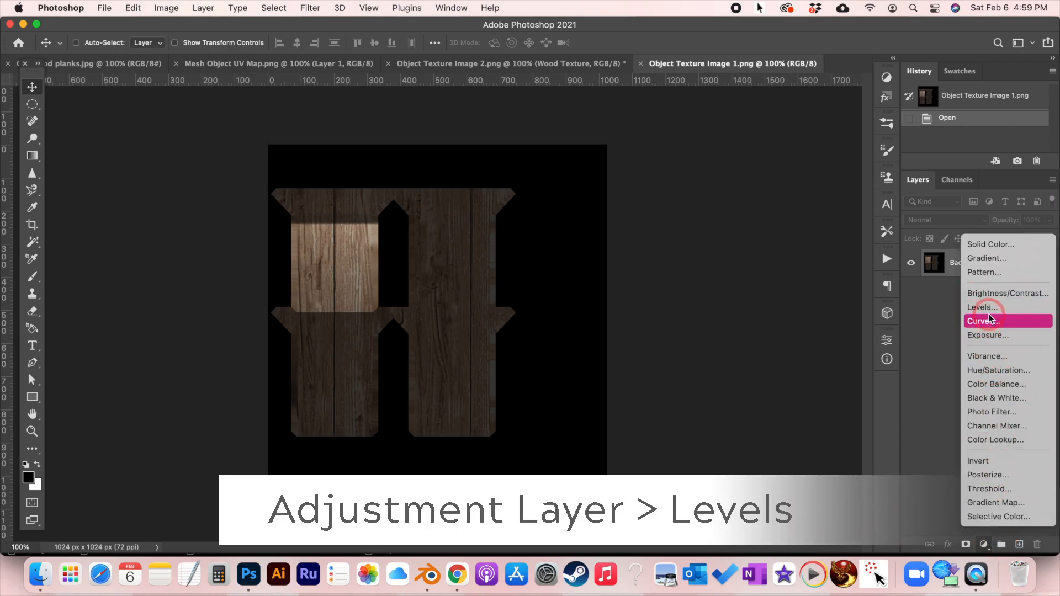
left_click(976, 403)
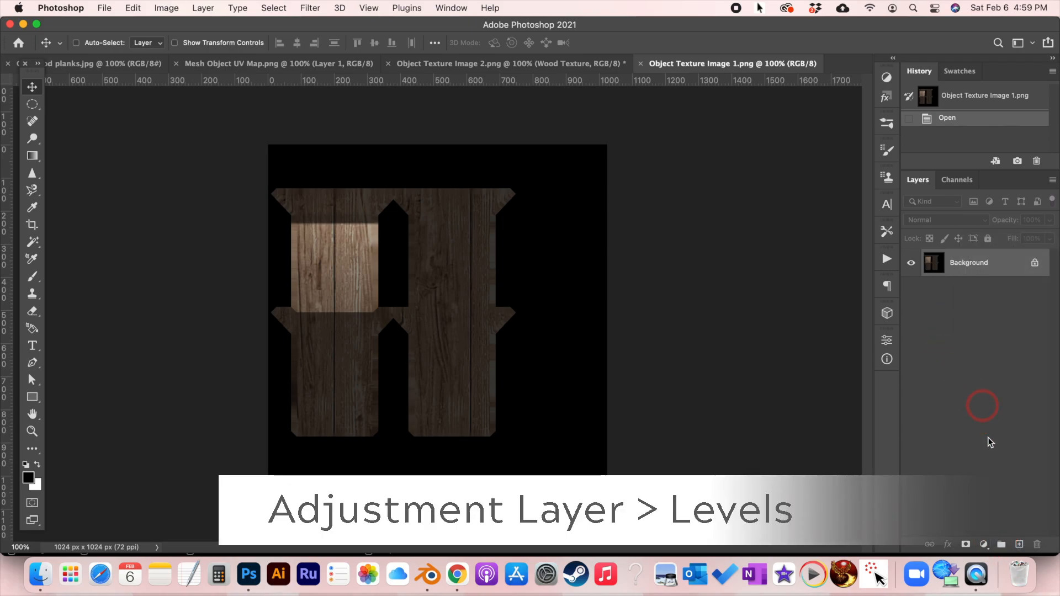
left_click(984, 545)
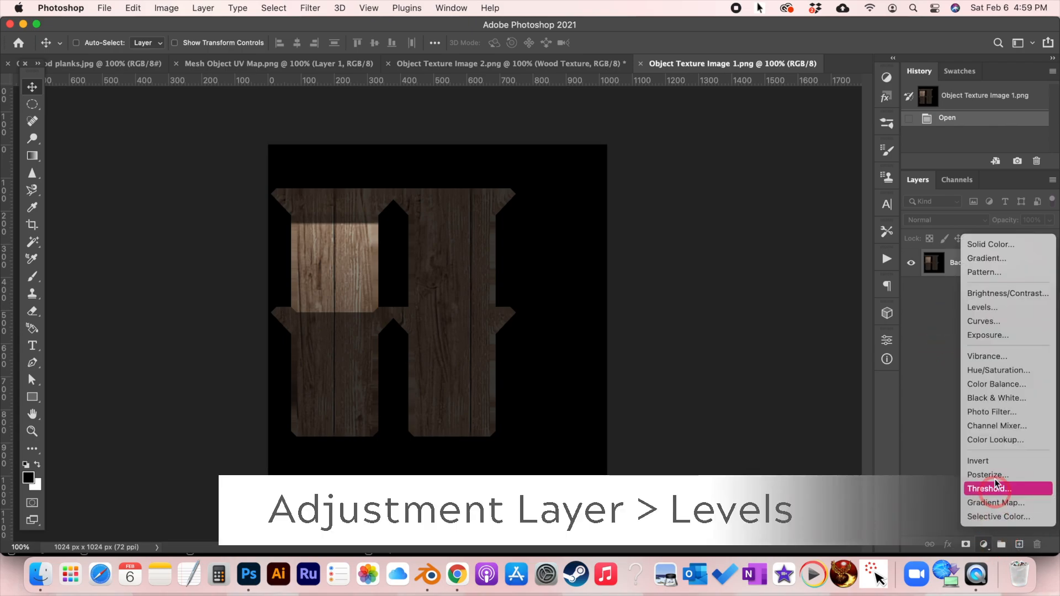
left_click(983, 309)
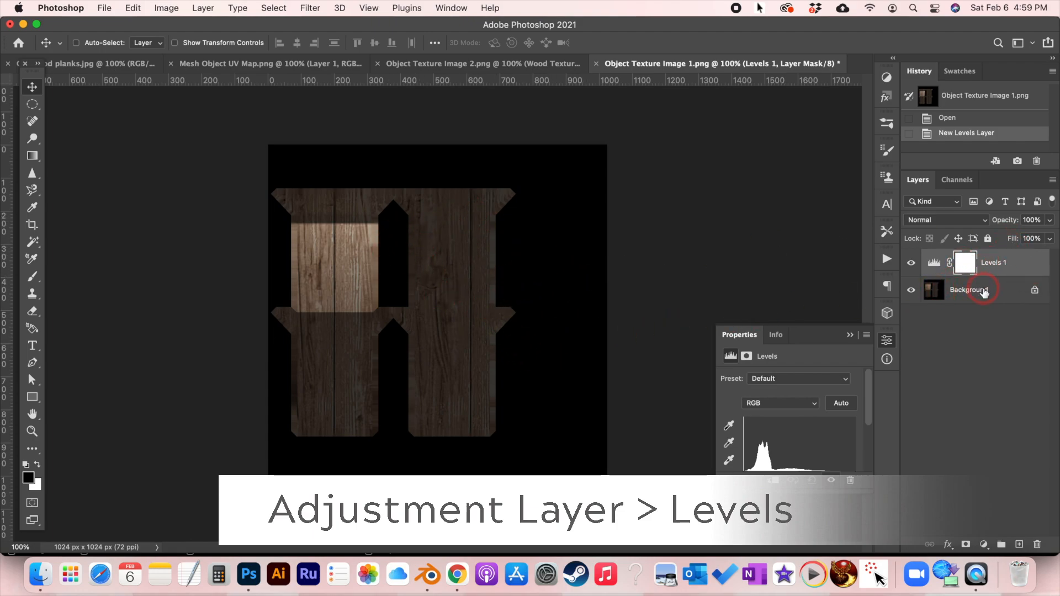
Step: Brighten the wood texture with the Levels 1 layer using input levels 14, 1.64 and 166 and output levels 8 to 255
left_click(980, 298)
left_click(1011, 259)
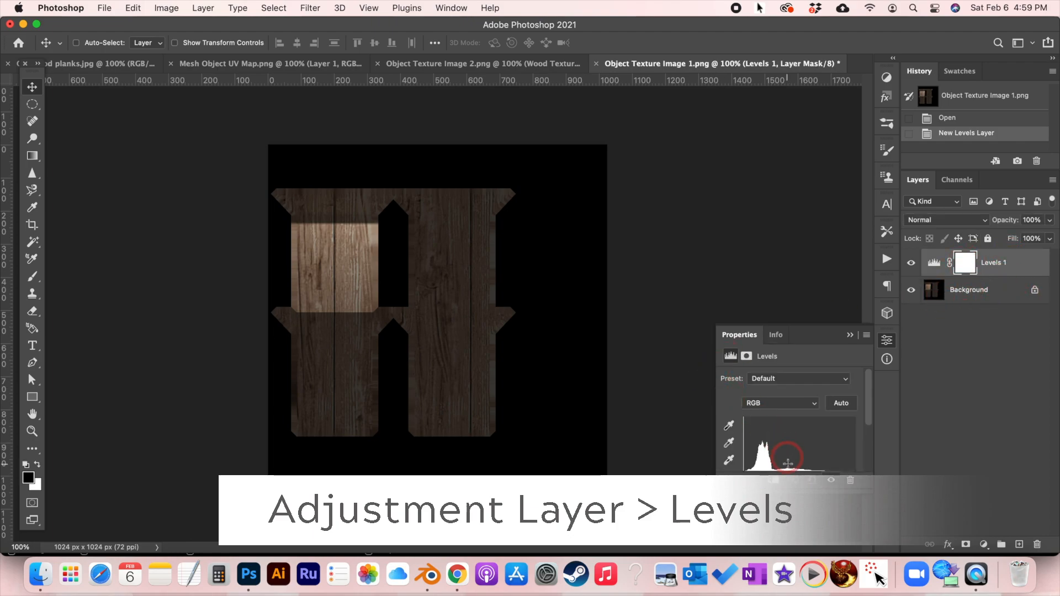
scroll(825, 423, "down", 3)
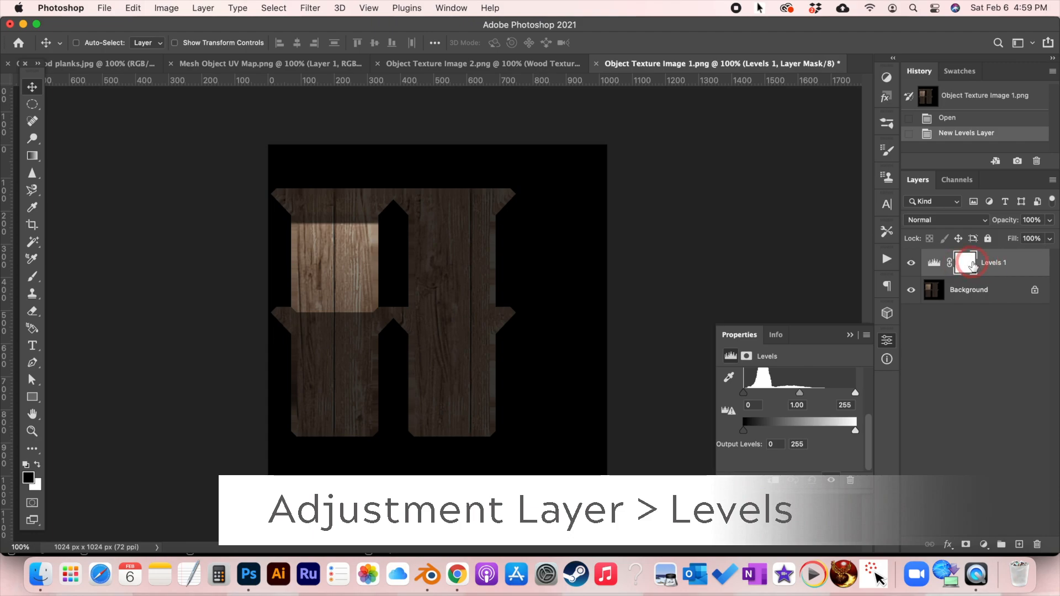
scroll(797, 400, "up", 3)
left_click_drag(845, 450, 816, 443)
left_click_drag(742, 444, 748, 433)
scroll(790, 433, "down", 2)
left_click(925, 265)
left_click(964, 264)
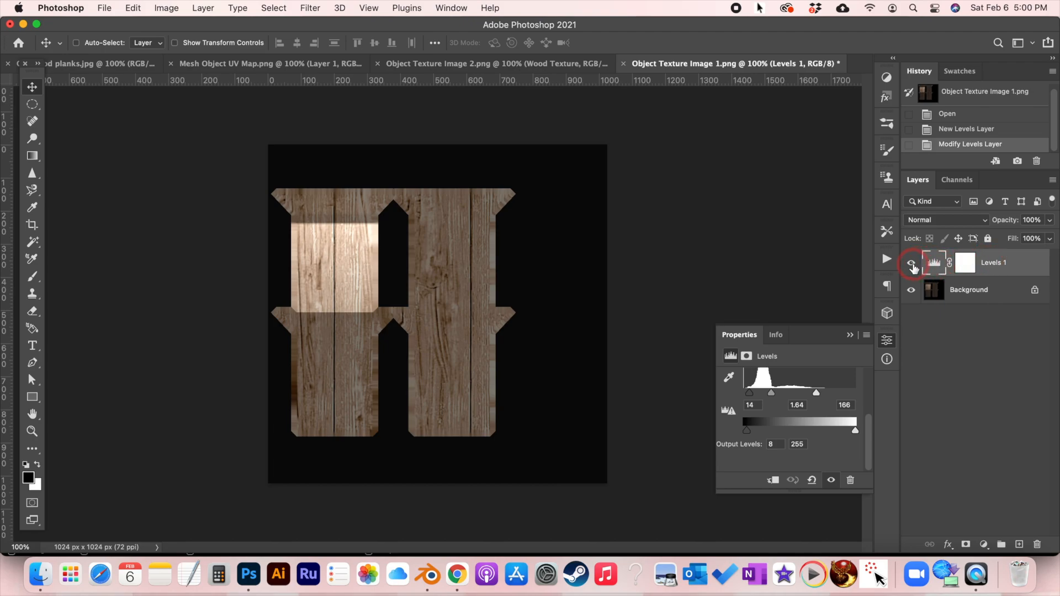
Step: Delete the Levels 1 adjustment layer and add a Hue/Saturation adjustment layer above the Background in its place
left_click(912, 264)
left_click_drag(985, 268, 1037, 545)
left_click(988, 549)
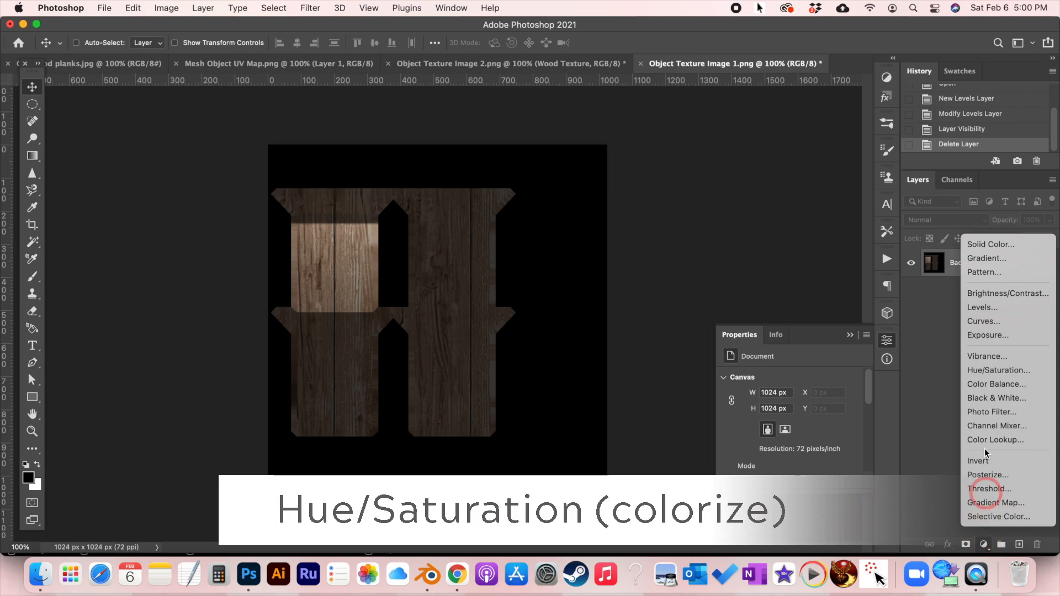
left_click(994, 372)
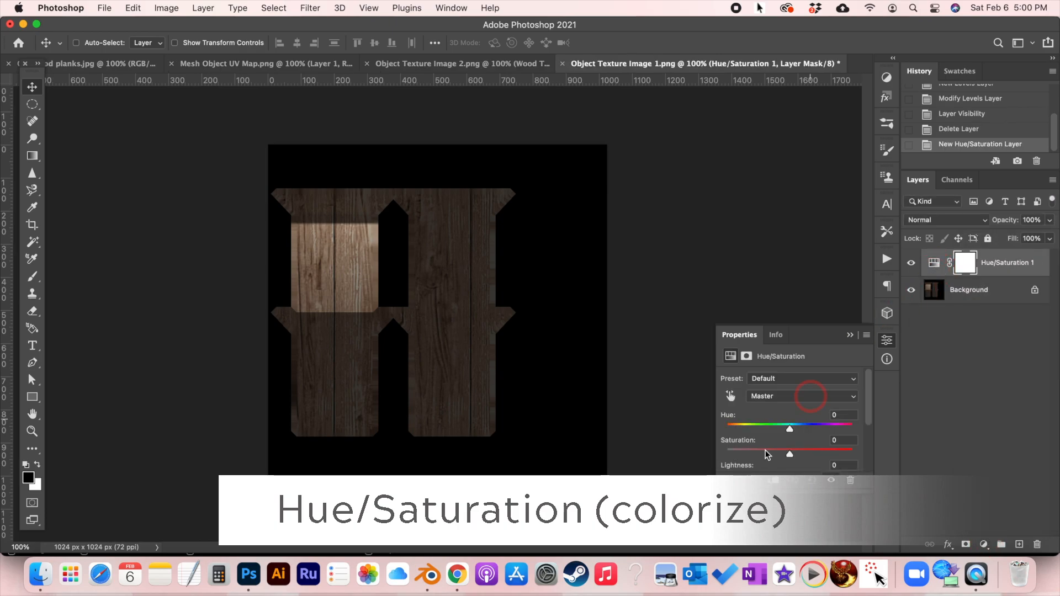
Step: Enable Colorize on the Hue/Saturation 1 layer and set saturation to 32 and lightness to +26
scroll(825, 431, "down", 3)
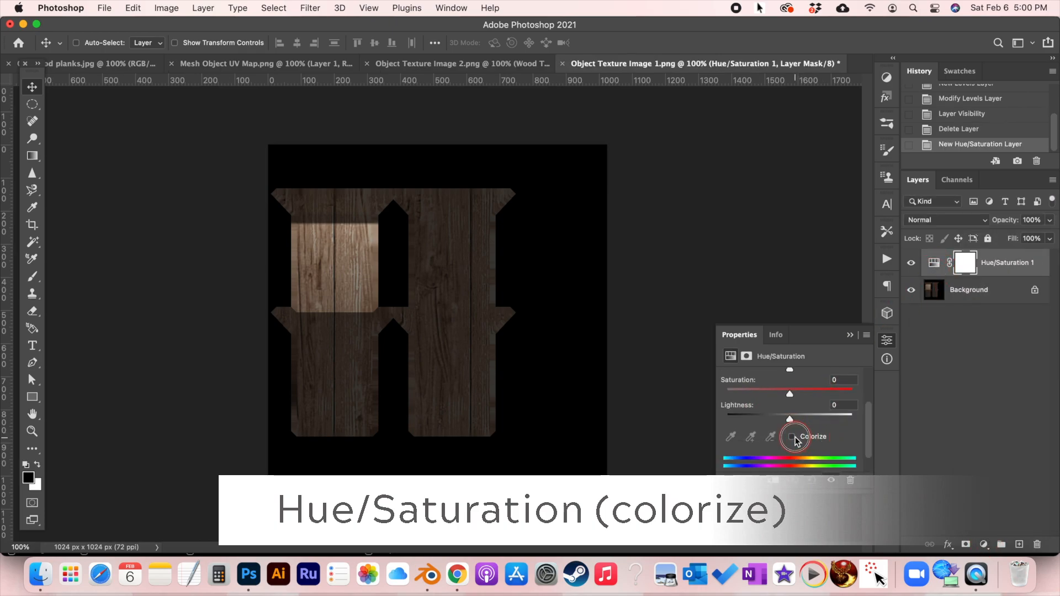
left_click(792, 437)
left_click_drag(760, 396, 807, 418)
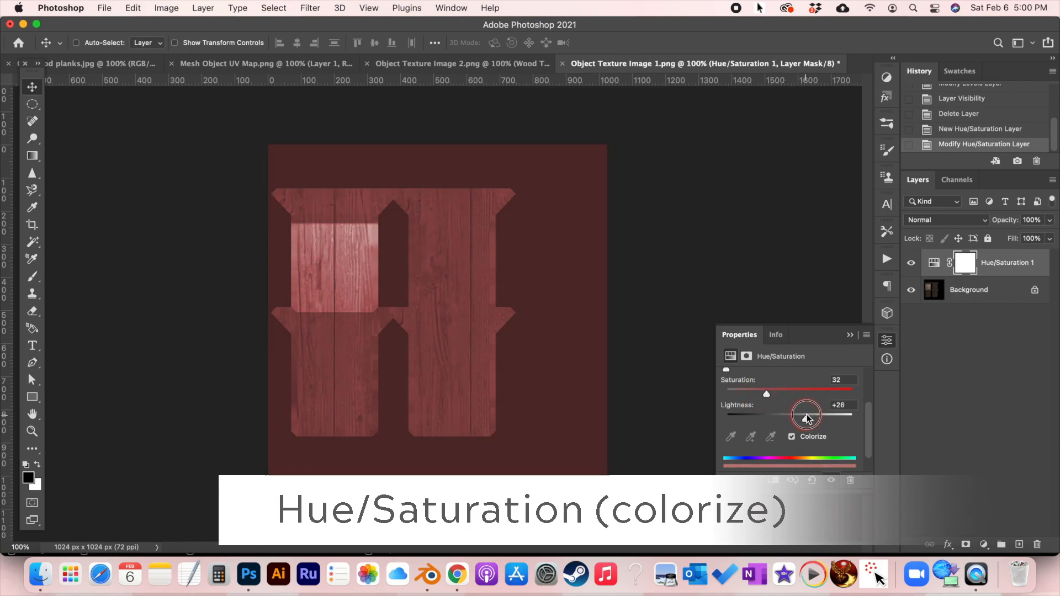
left_click(851, 335)
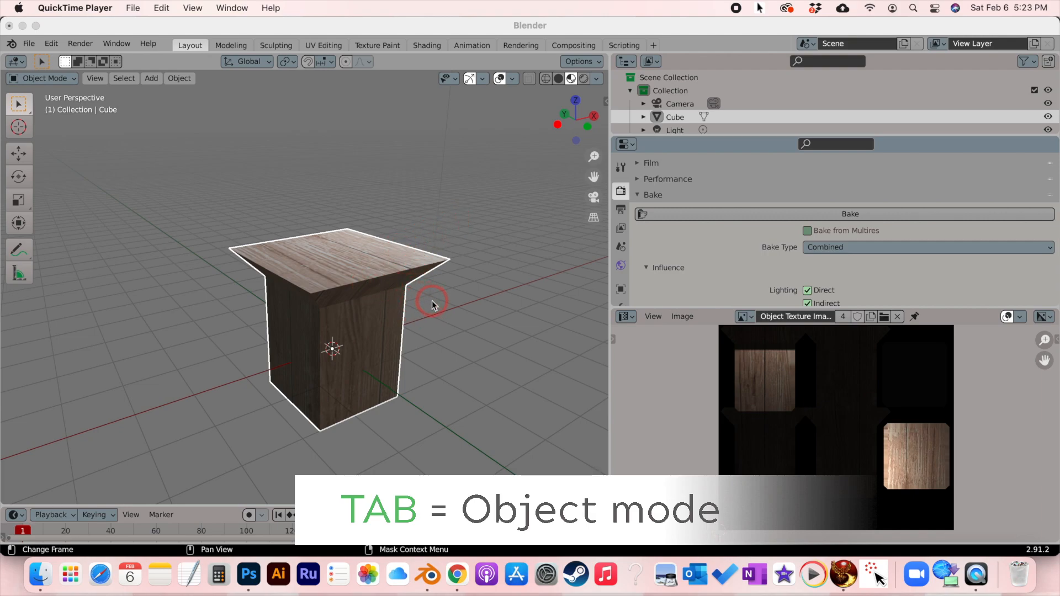
Step: Switch to Blender, show the viewport in Rendered shading and examine the textured cube from several sides
left_click(571, 82)
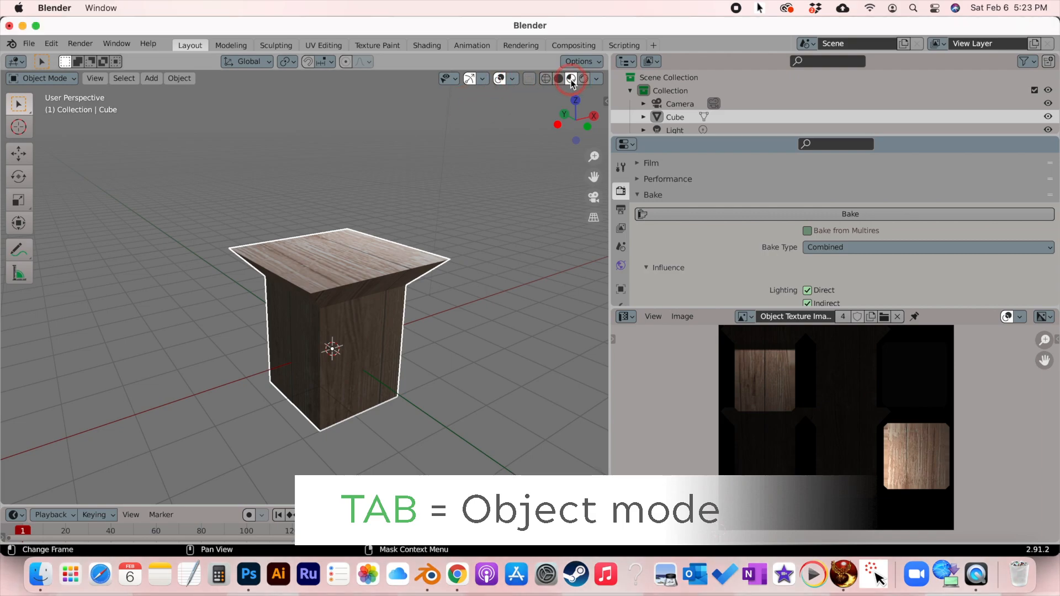
left_click(584, 83)
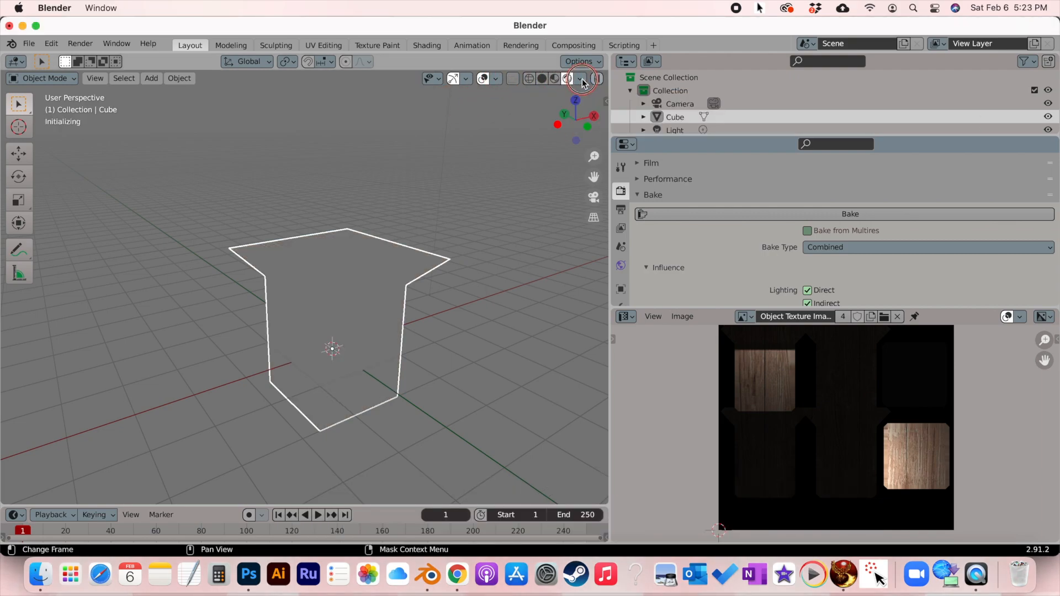
scroll(427, 261, "right", 10)
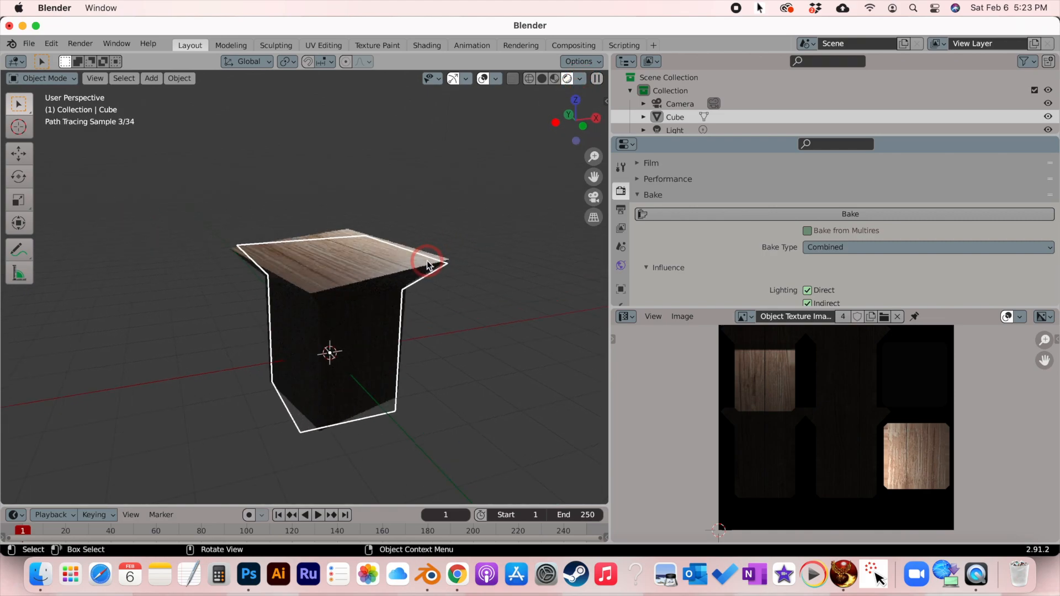
scroll(428, 261, "up", 5)
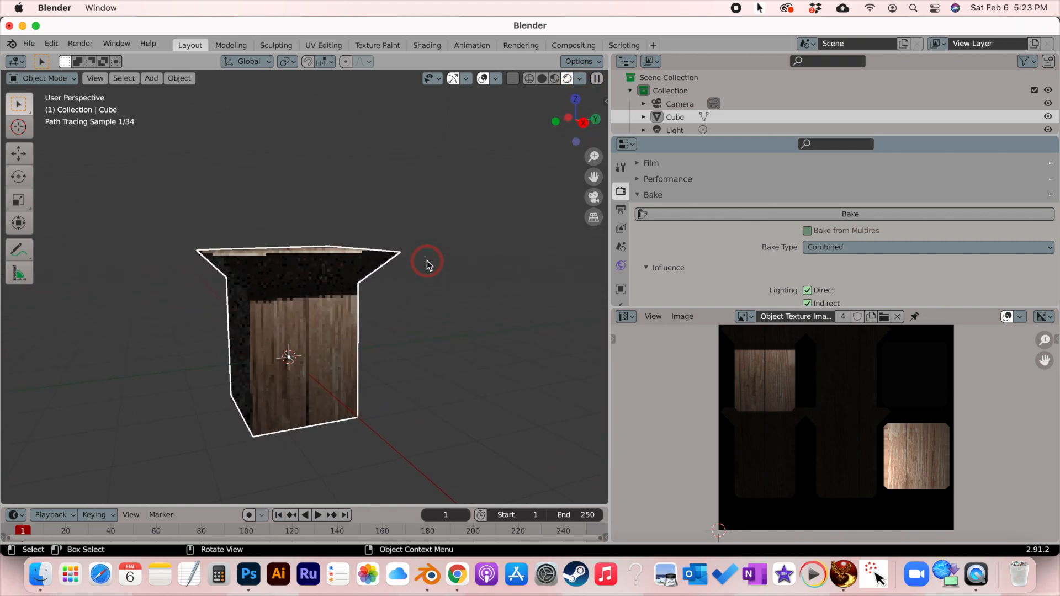
scroll(312, 336, "left", 5)
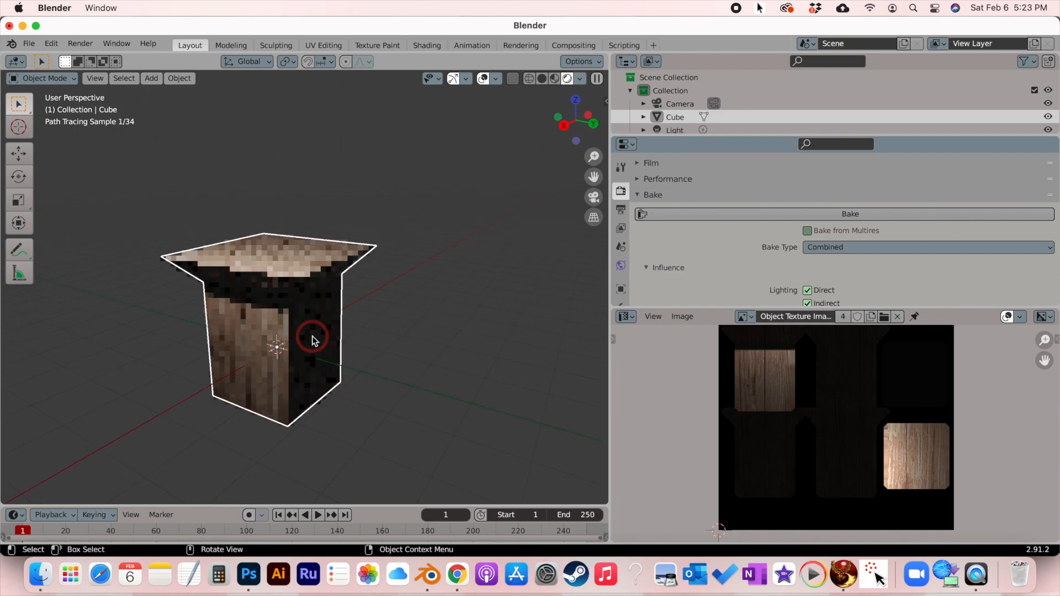
scroll(313, 335, "left", 3)
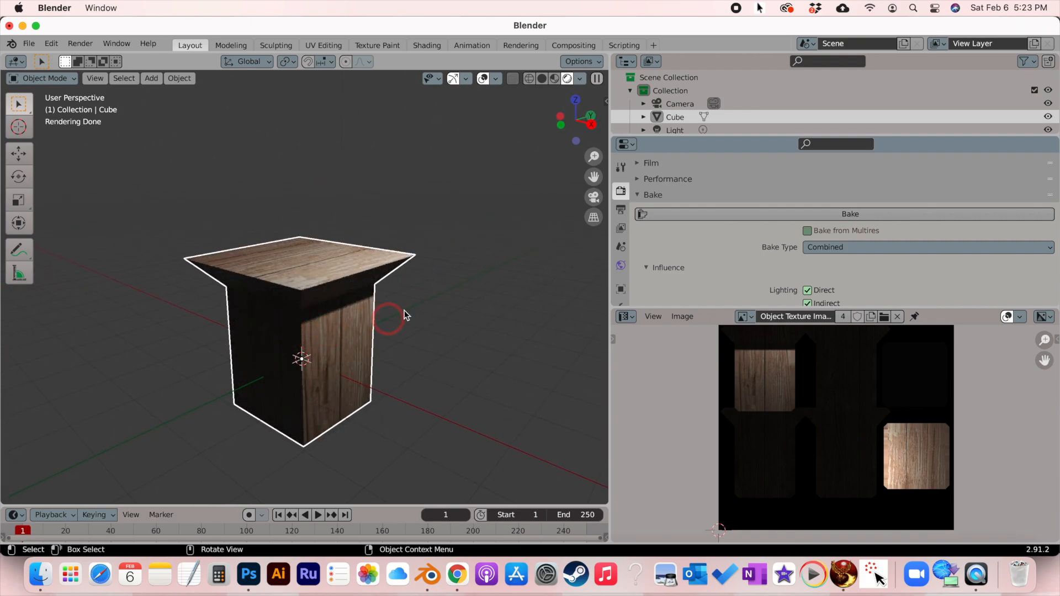
scroll(345, 300, "up", 3)
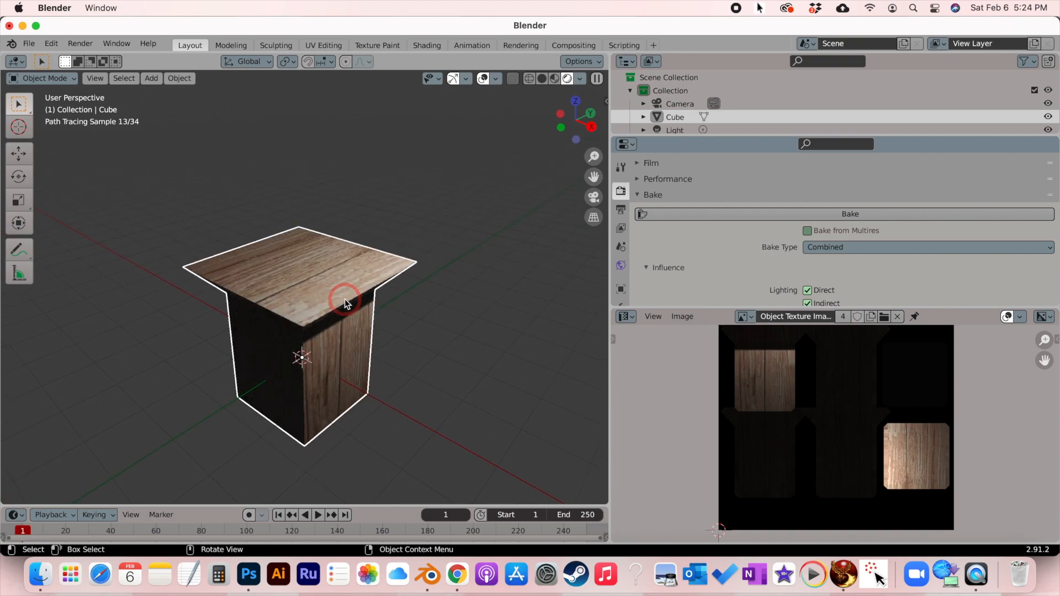
Step: Export the cube model in Collada (.dae) format
left_click(29, 46)
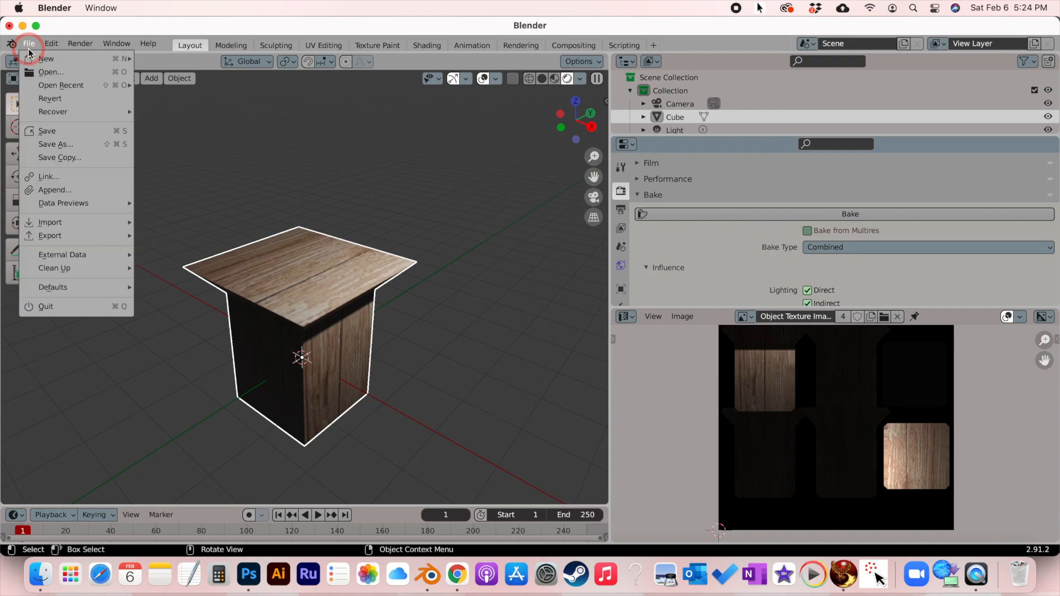
mouse_move(104, 237)
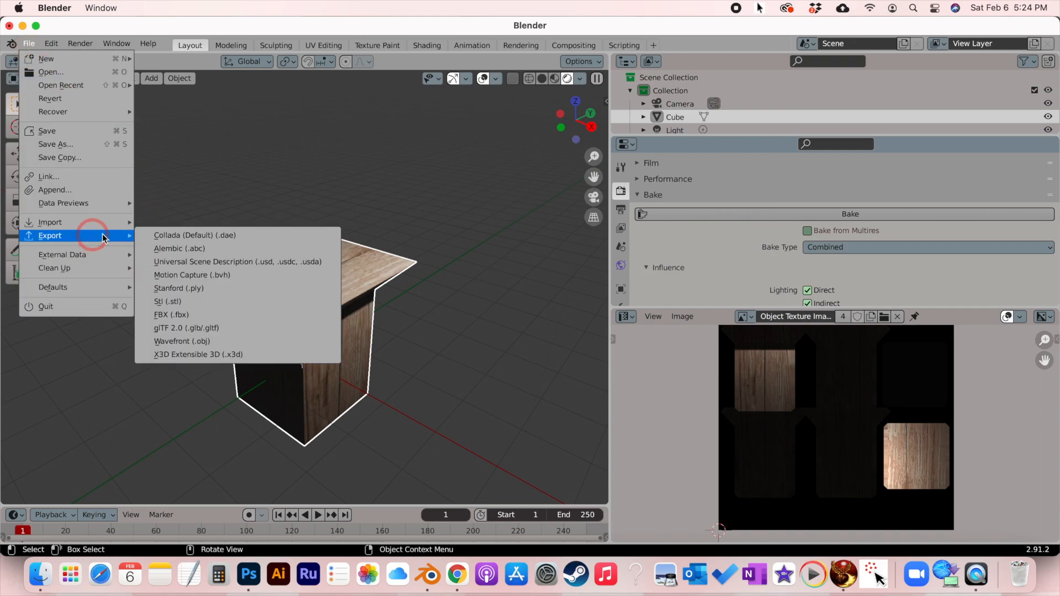
left_click(167, 232)
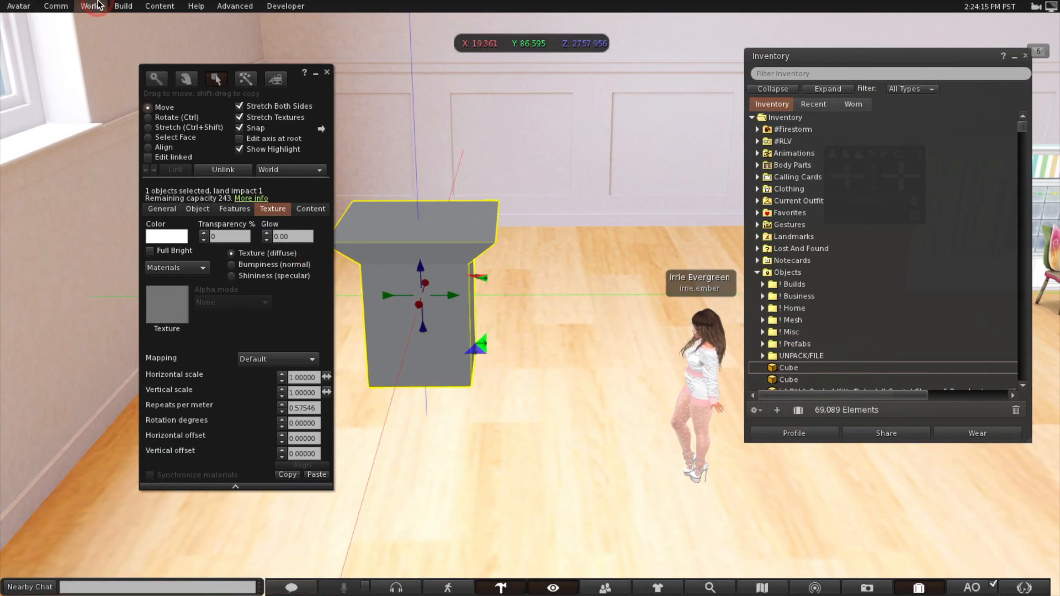
Step: Switch to the Second Life Firestorm viewer and load the exported cube from the Desktop as a mesh model for upload
mouse_move(96, 5)
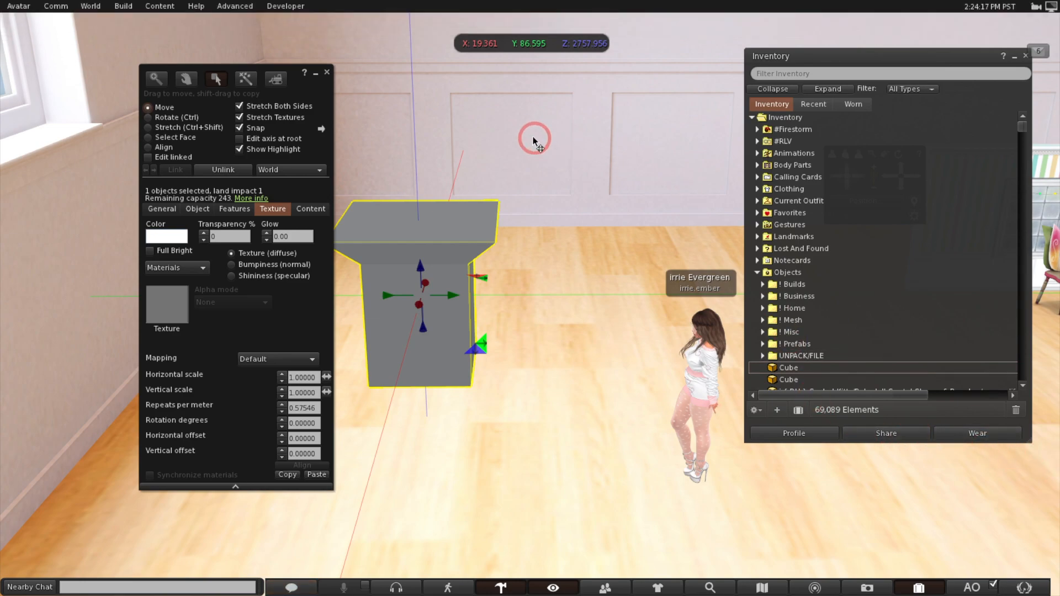
left_click(512, 137)
left_click(462, 233)
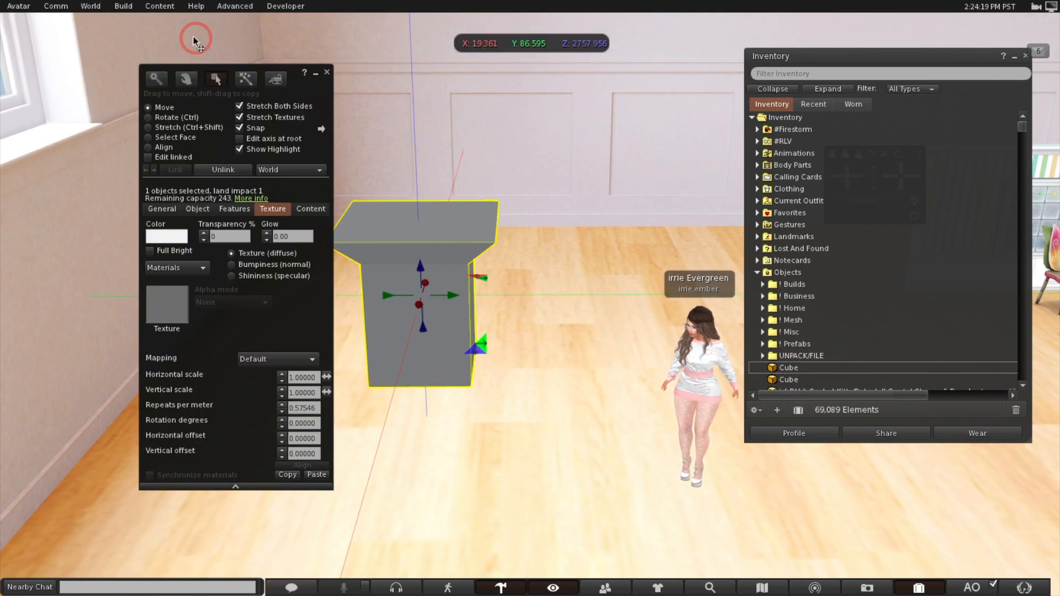
left_click(123, 7)
mouse_move(137, 166)
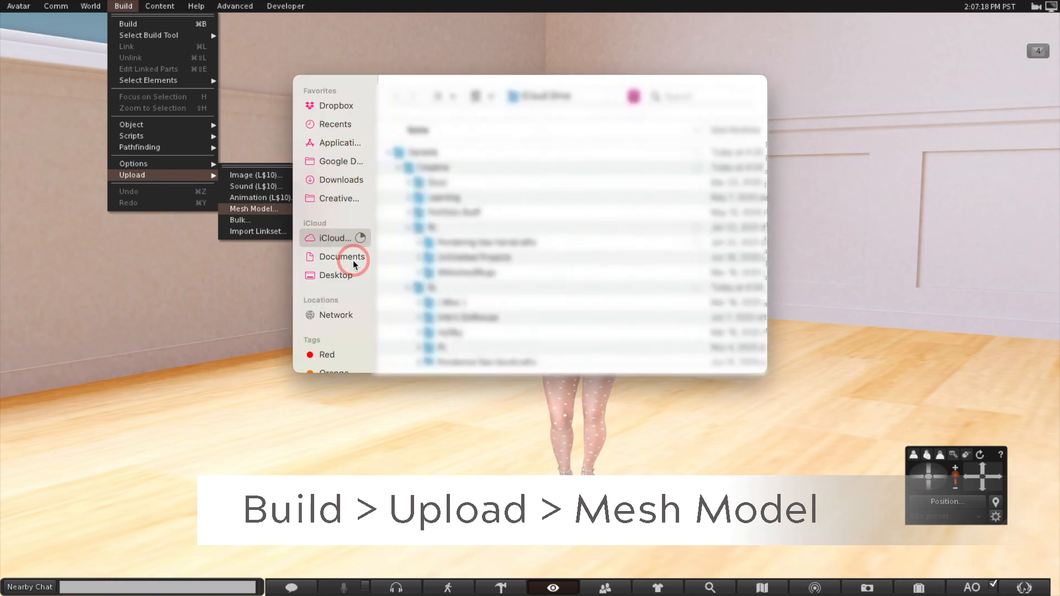
left_click(337, 276)
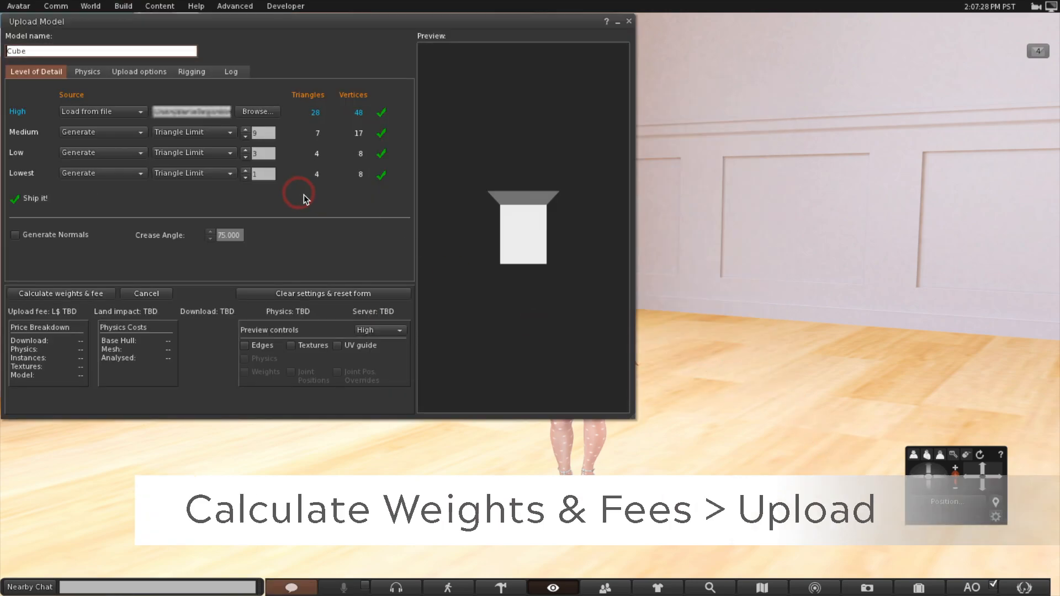
Step: Rotate the Cube model's preview, calculate its weights and fee, and upload the mesh
mouse_move(499, 229)
left_mouse_down()
mouse_move(503, 206)
mouse_move(505, 221)
left_mouse_up()
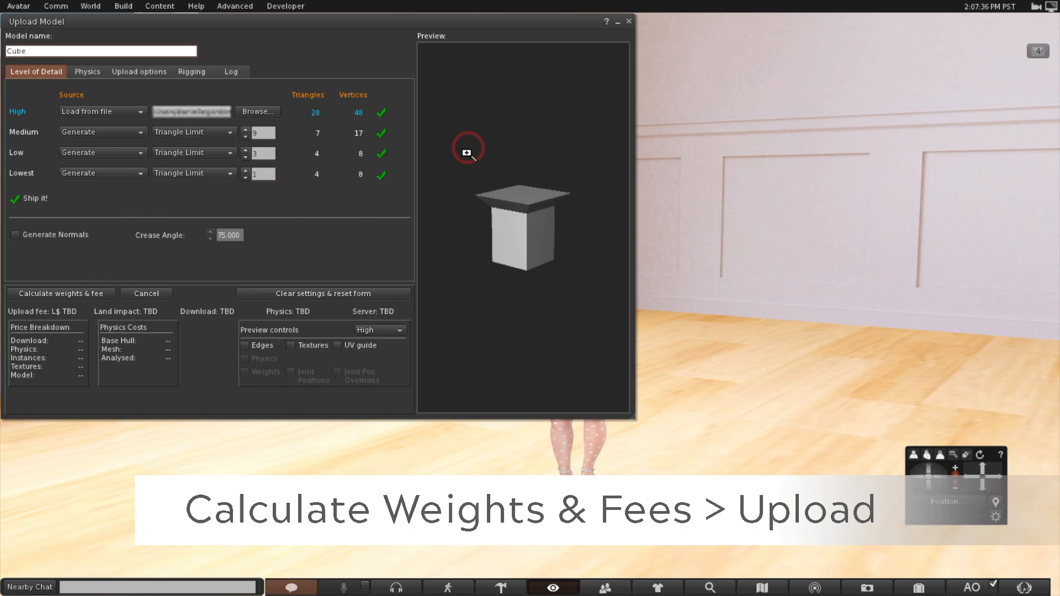
left_click(77, 294)
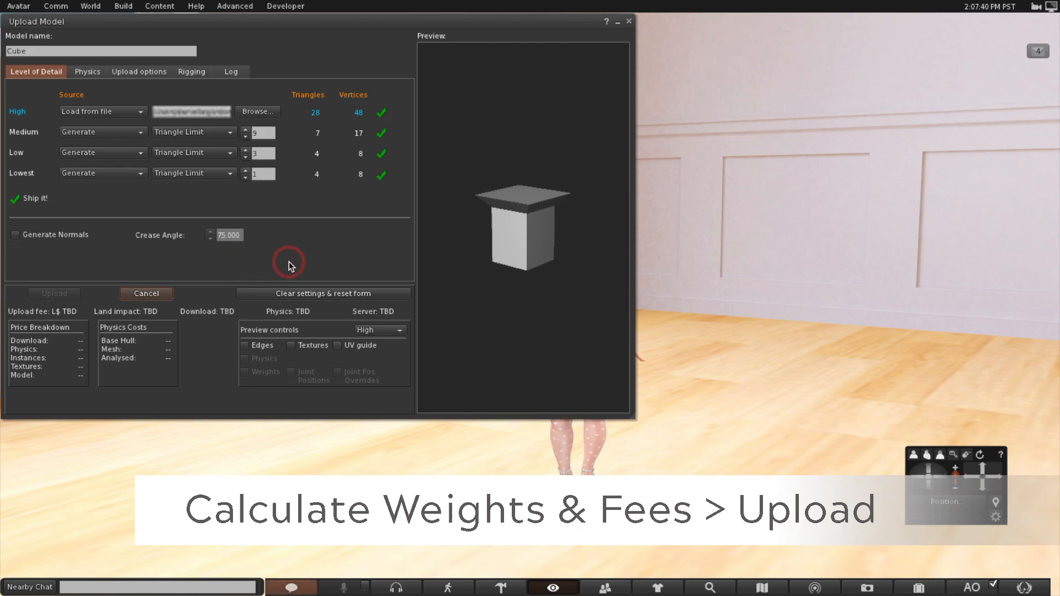
left_click(61, 294)
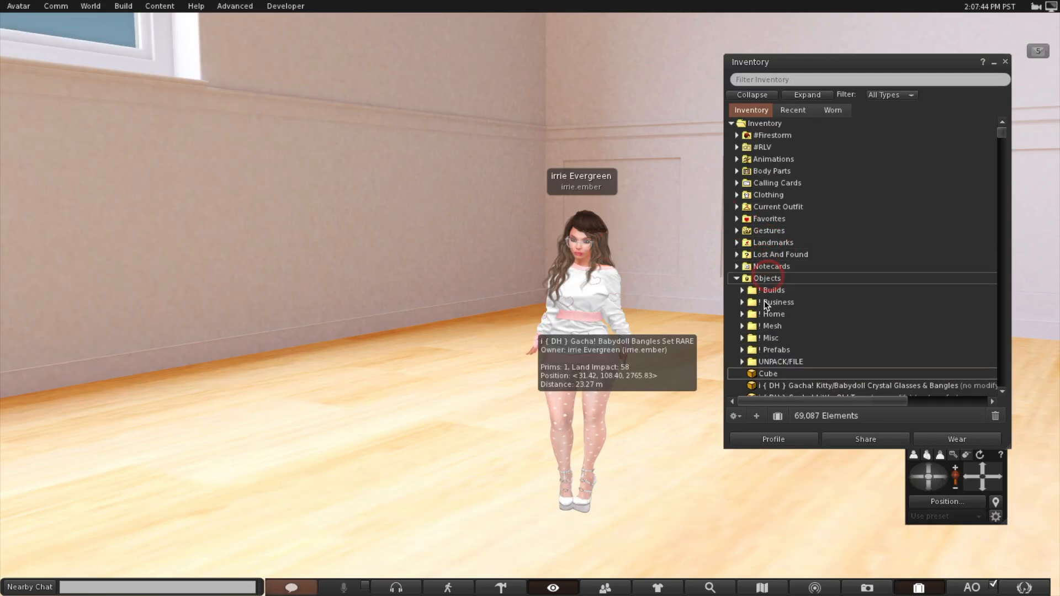
Step: Place the uploaded Cube from the inventory's Objects folder on the room floor and move the build window away from it
left_click(777, 372)
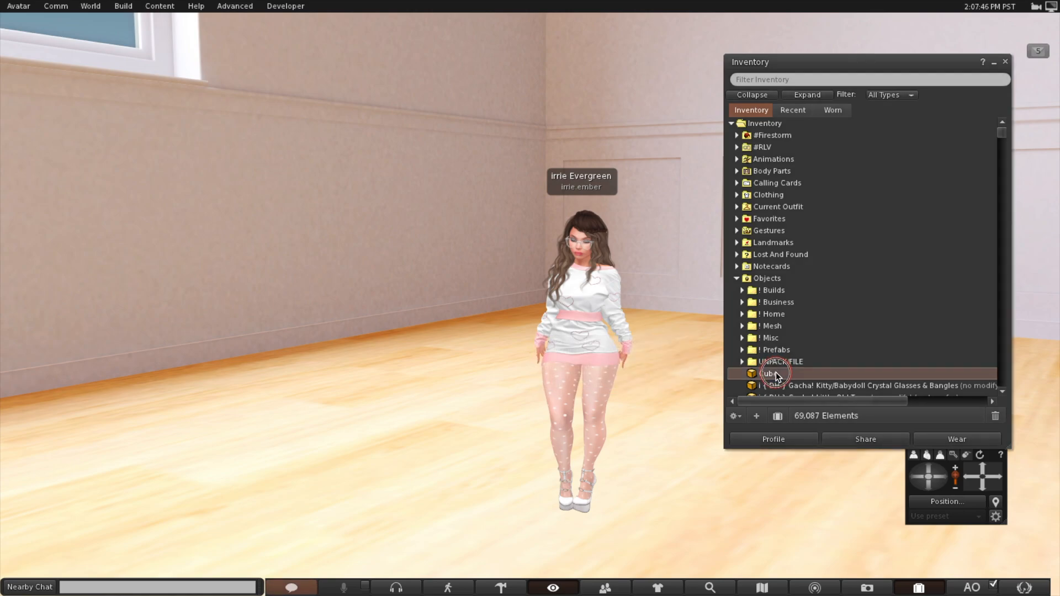
left_click_drag(777, 375, 363, 431)
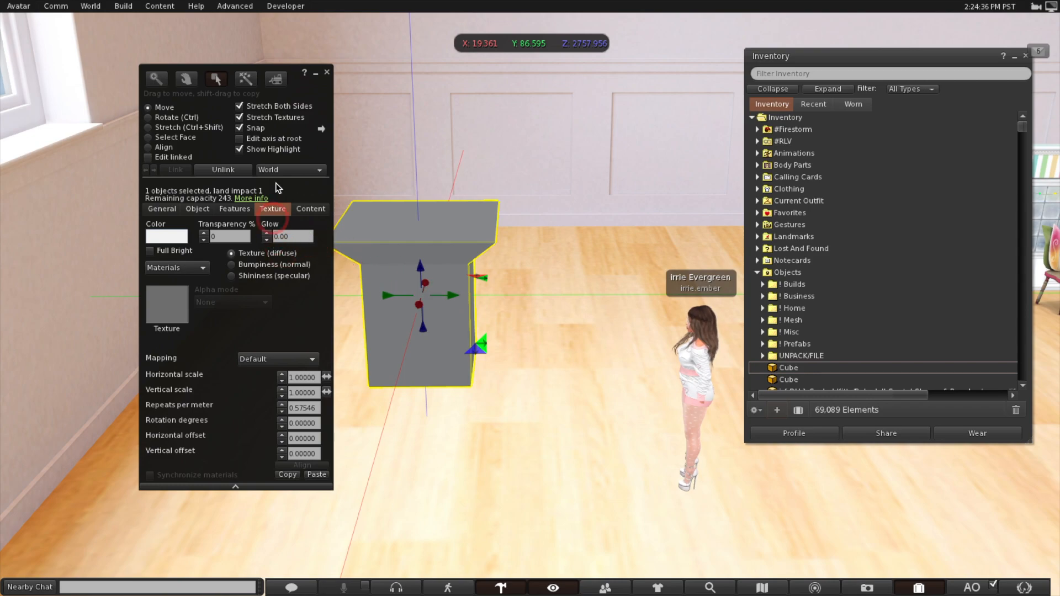
left_click_drag(291, 97, 259, 82)
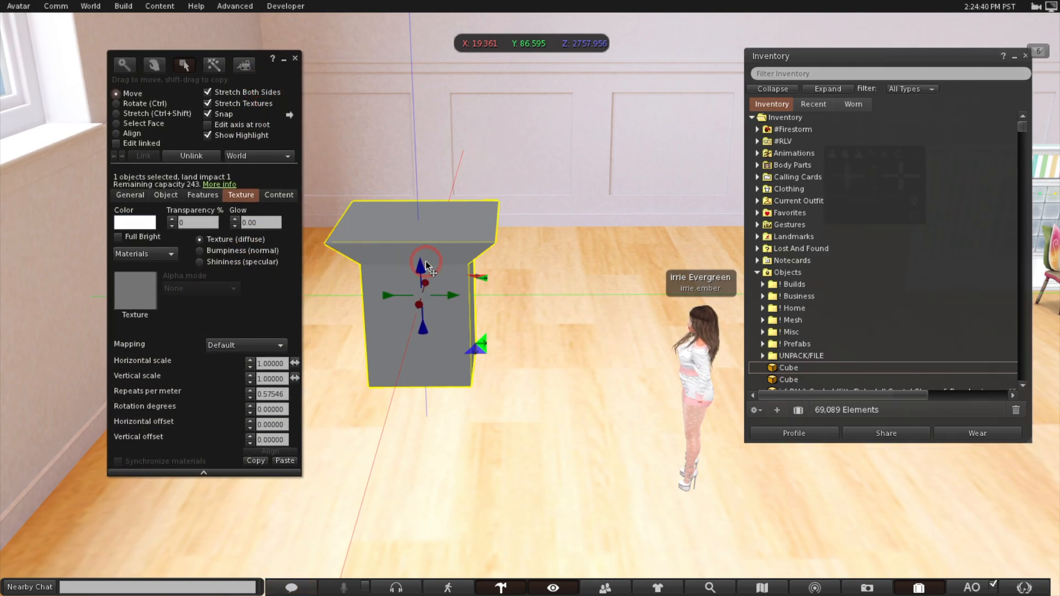
Step: Try rotating the placed cube around its vertical axis and turn it back to its original orientation
key("ctrl")
key("ctrl")
left_click_drag(446, 285, 405, 322, "ctrl")
key("ctrl")
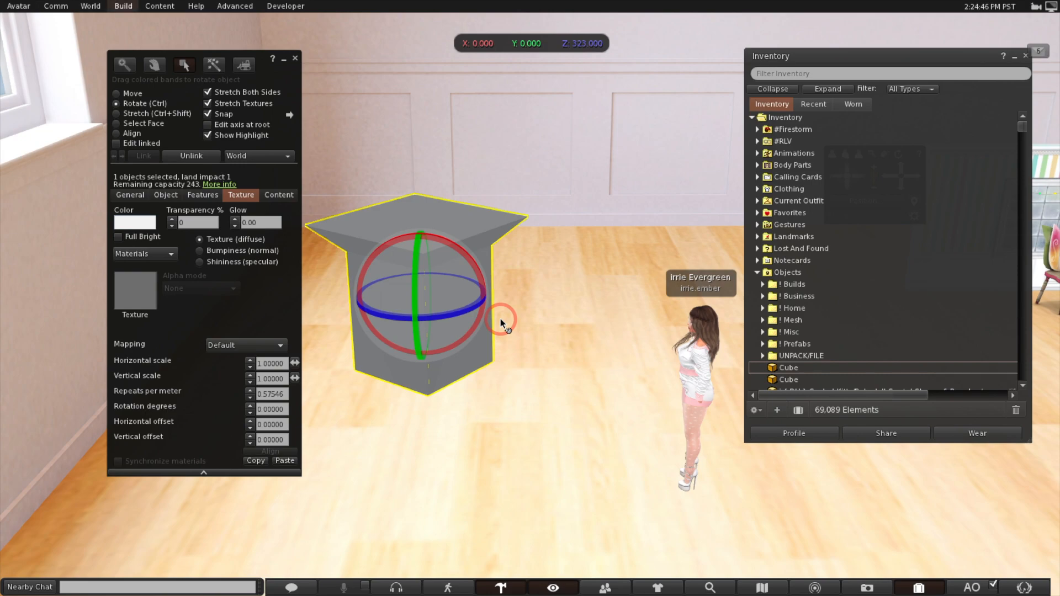
left_click_drag(501, 319, 477, 290, "ctrl")
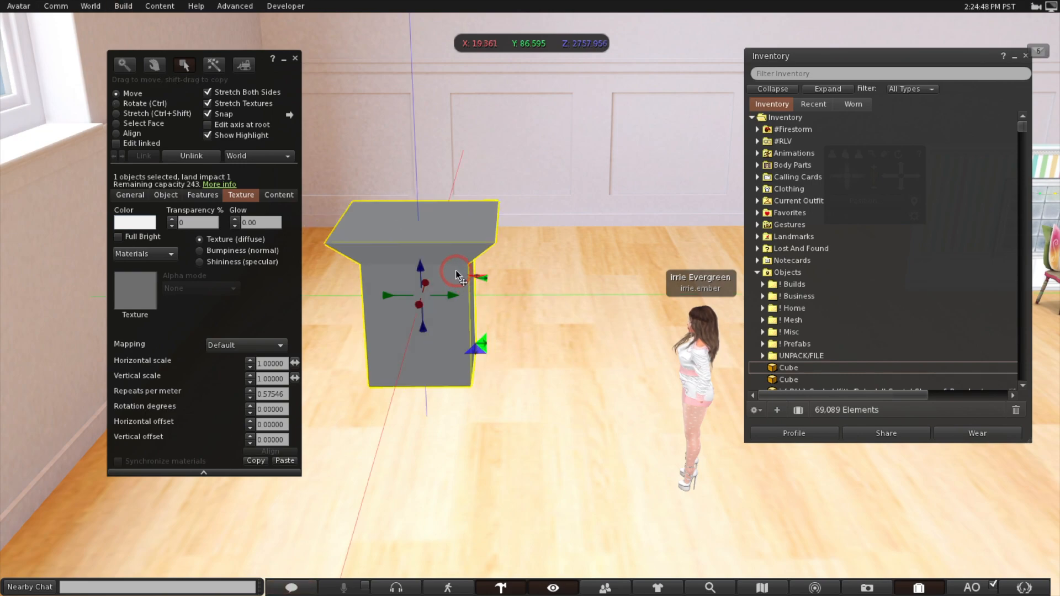
Step: Look into the cube's diffuse texture picker, cancel it without choosing a texture, and reopen the cube for editing
left_click_drag(421, 269, 567, 324, "alt")
left_click_drag(660, 372, 530, 305, "alt")
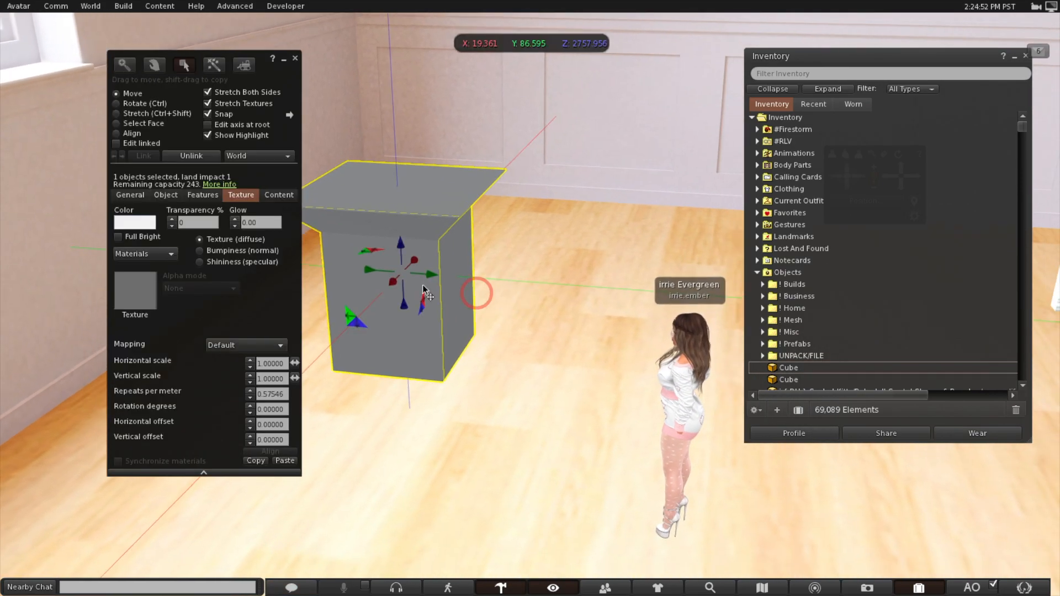
left_click(136, 290)
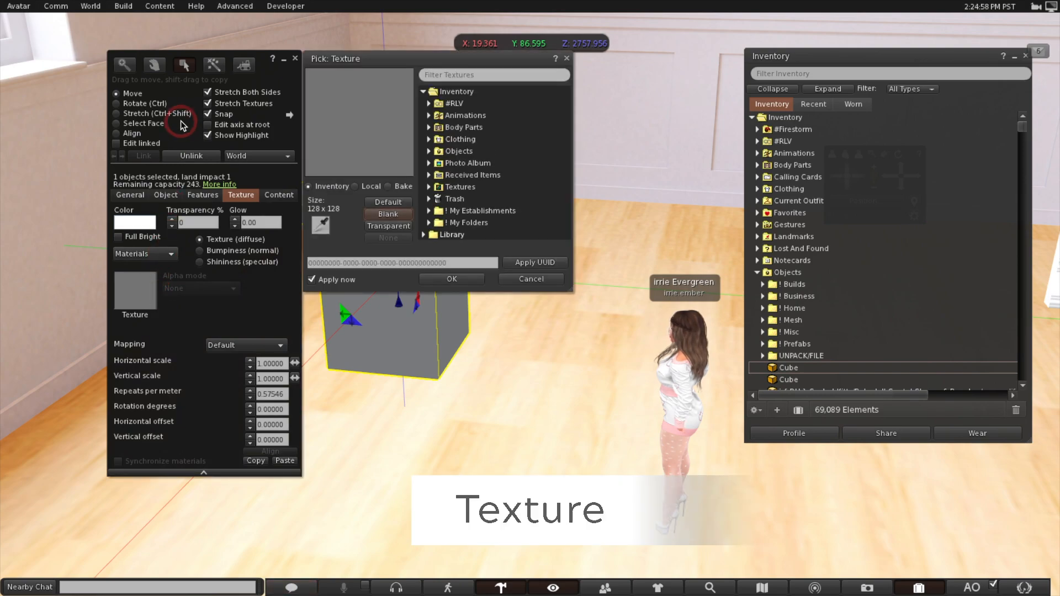
left_click(506, 279)
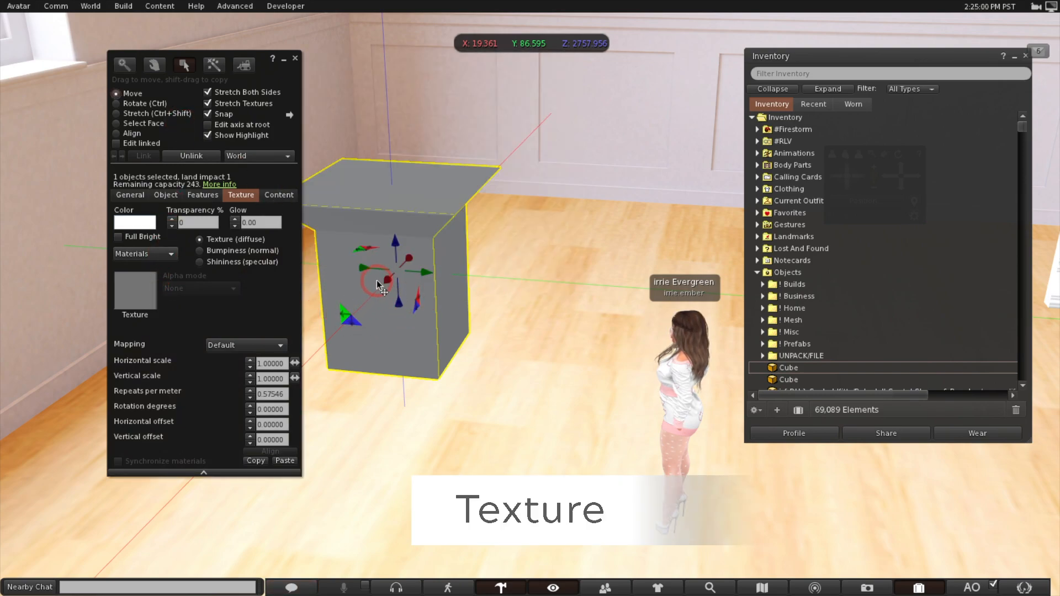
right_click(377, 280)
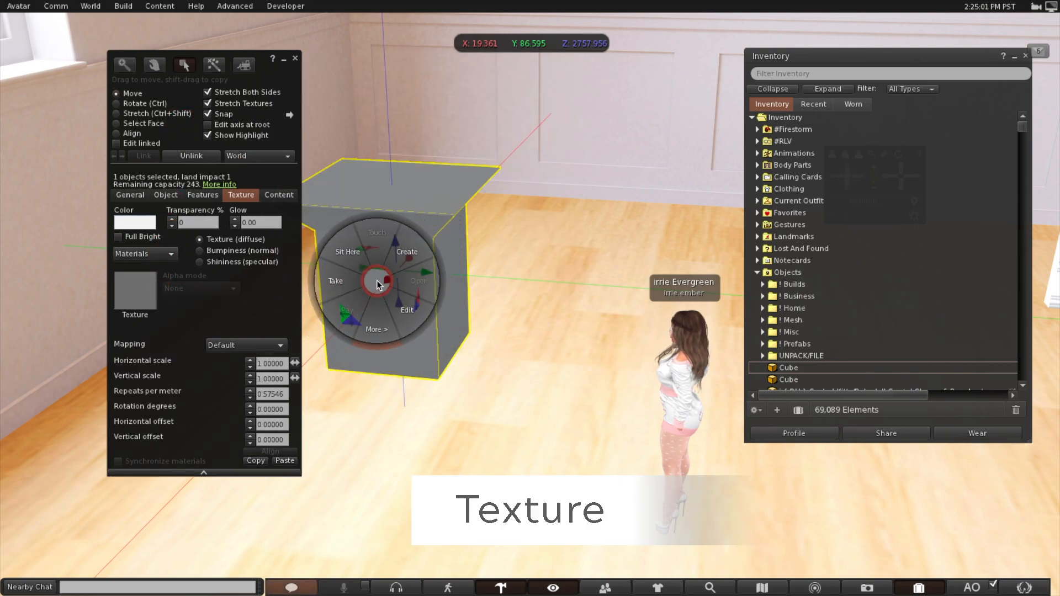
left_click(402, 309)
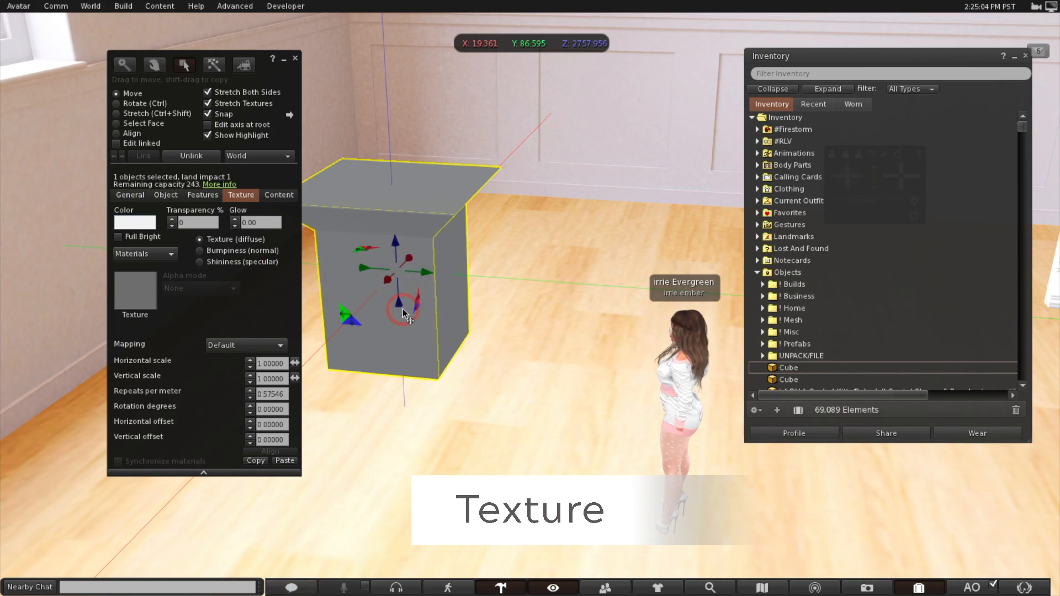
Step: Open the cube's diffuse texture picker and switch its source to local textures
left_click(214, 166)
left_click(178, 196)
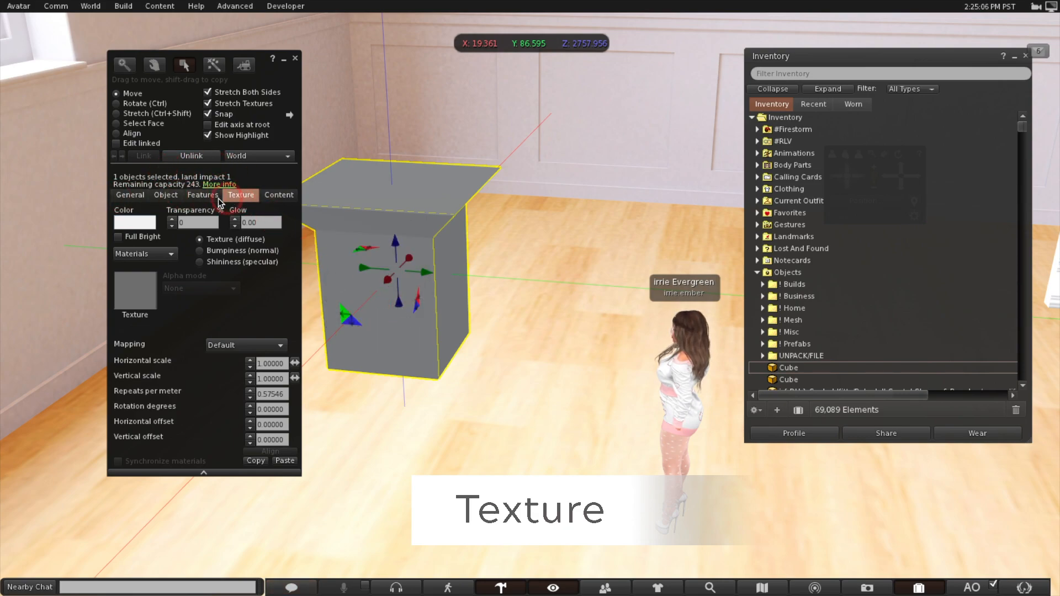
left_click(141, 289)
left_click(422, 91)
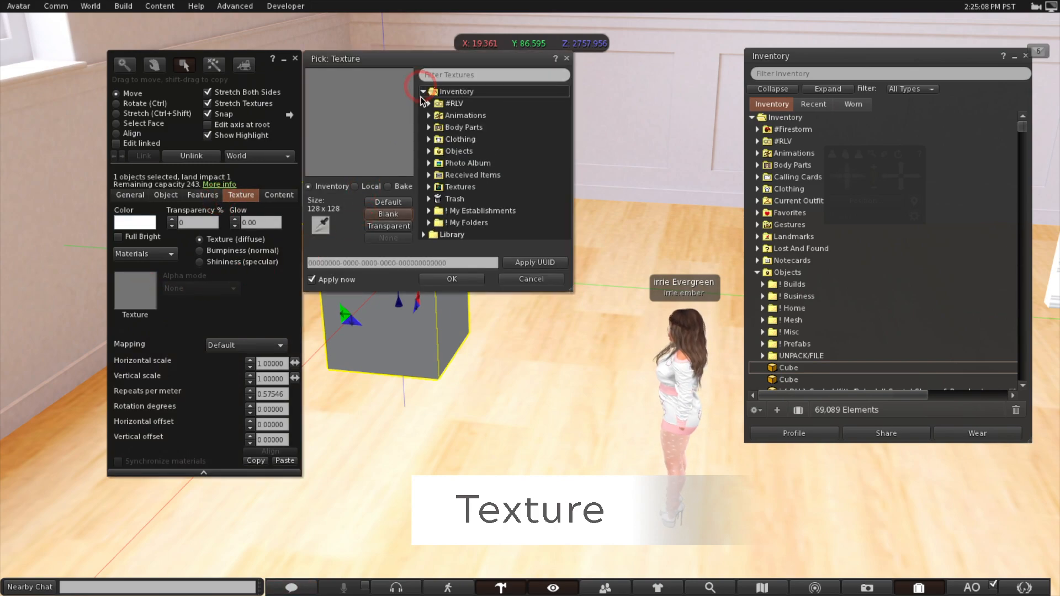
left_click(347, 178)
left_click(355, 187)
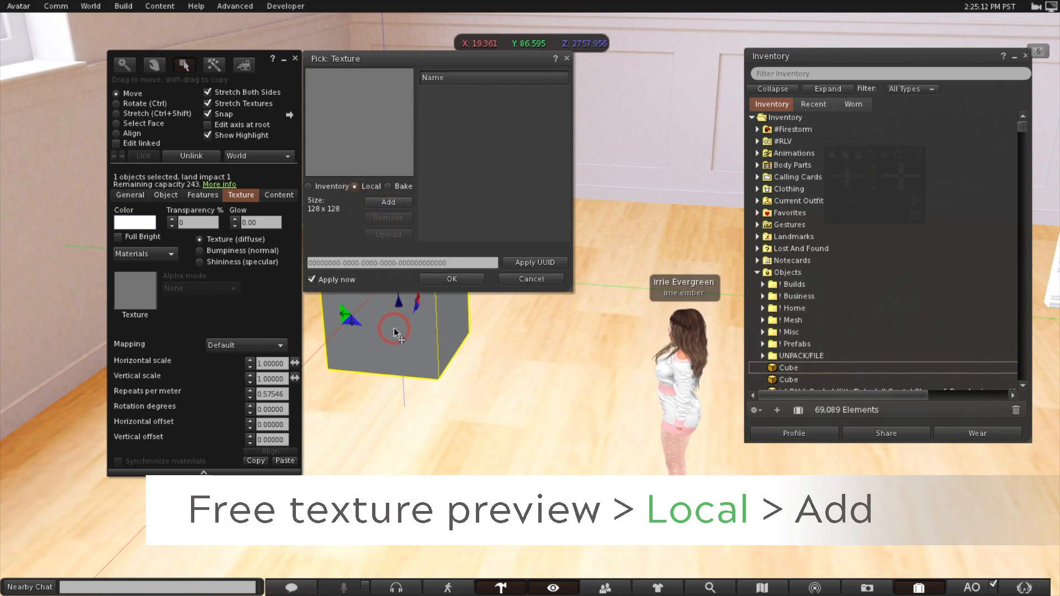
Step: Add Object Texture Image 1.png from the Desktop as a local texture and apply it to the whole cube
left_click(405, 200)
left_click(400, 205)
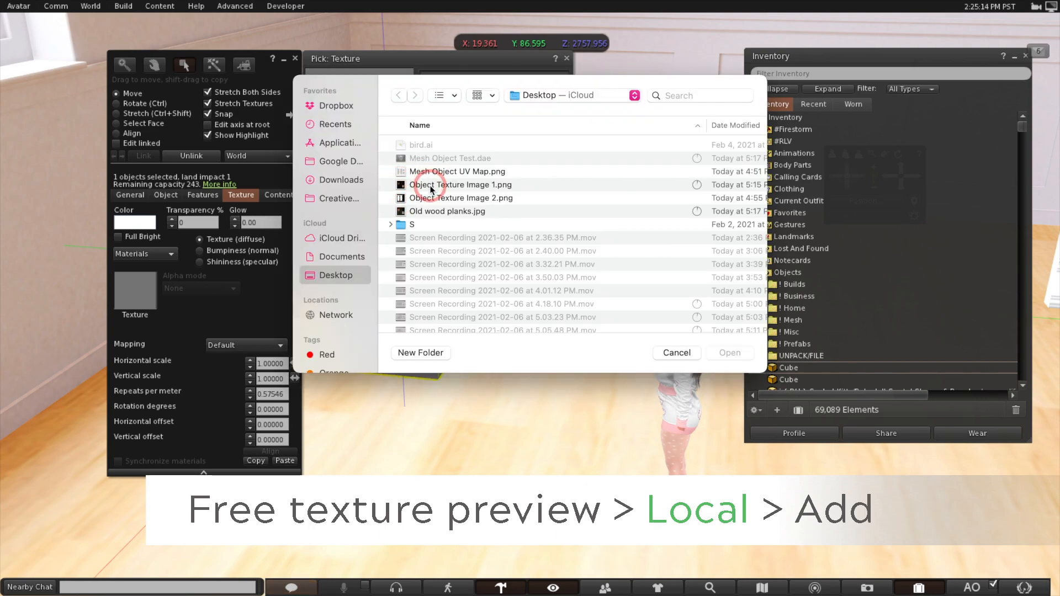
left_click(432, 189)
left_click(734, 355)
left_click(549, 91)
left_click(438, 281)
left_click(439, 282)
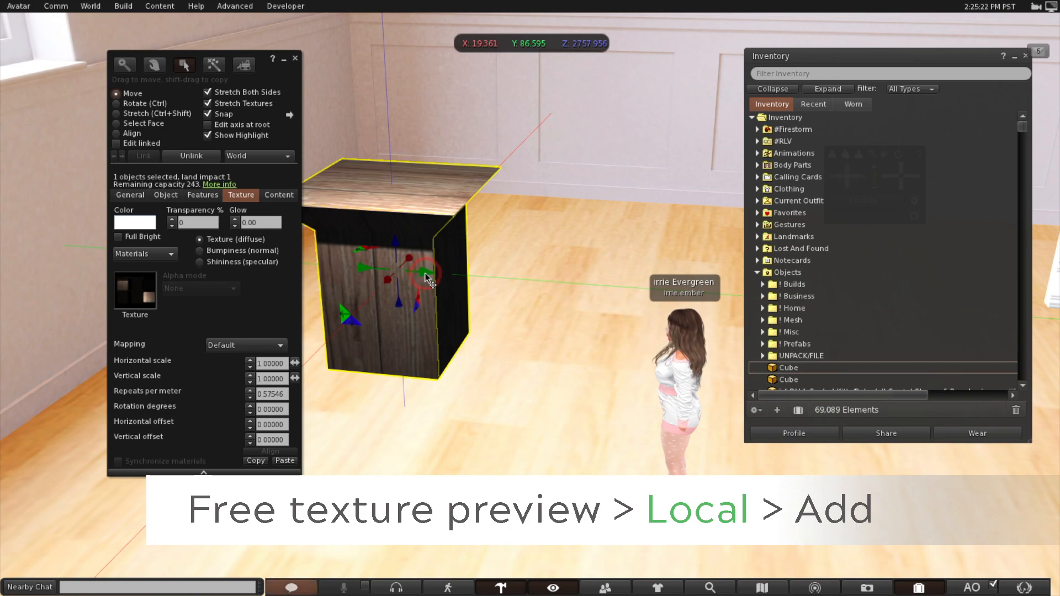
Step: Move the textured cube along the Y axis to 87.186 and briefly look into the Animation Overrider
left_click_drag(427, 274, 485, 283)
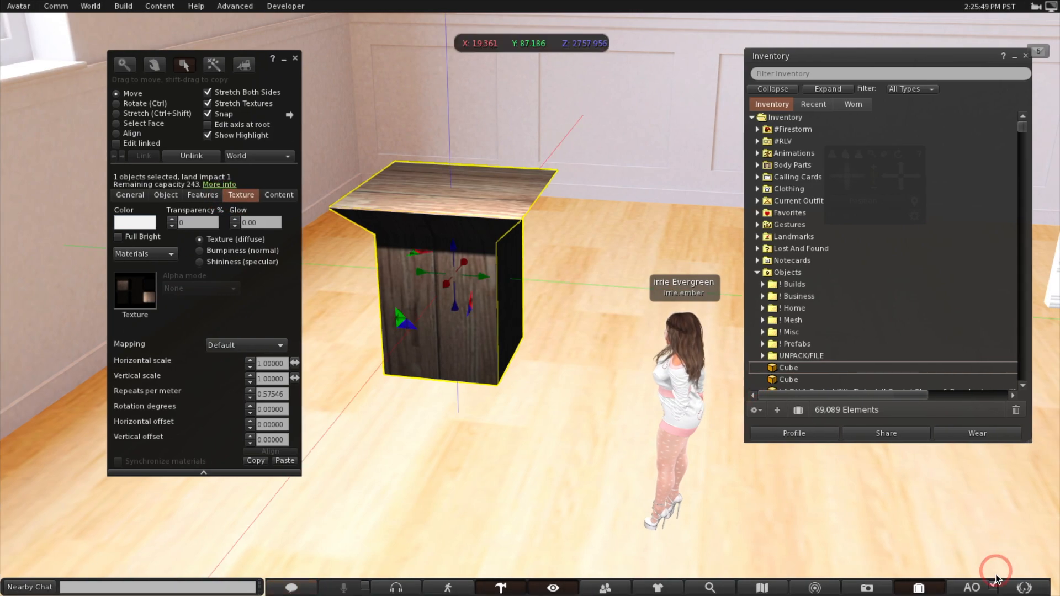
left_click(960, 587)
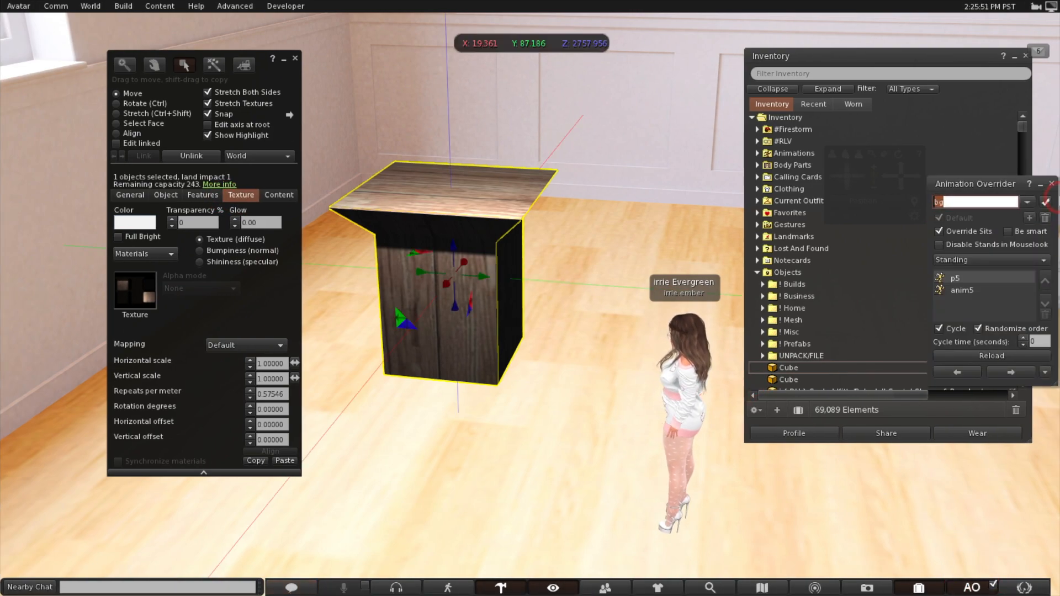
left_click(610, 258)
left_click(473, 308)
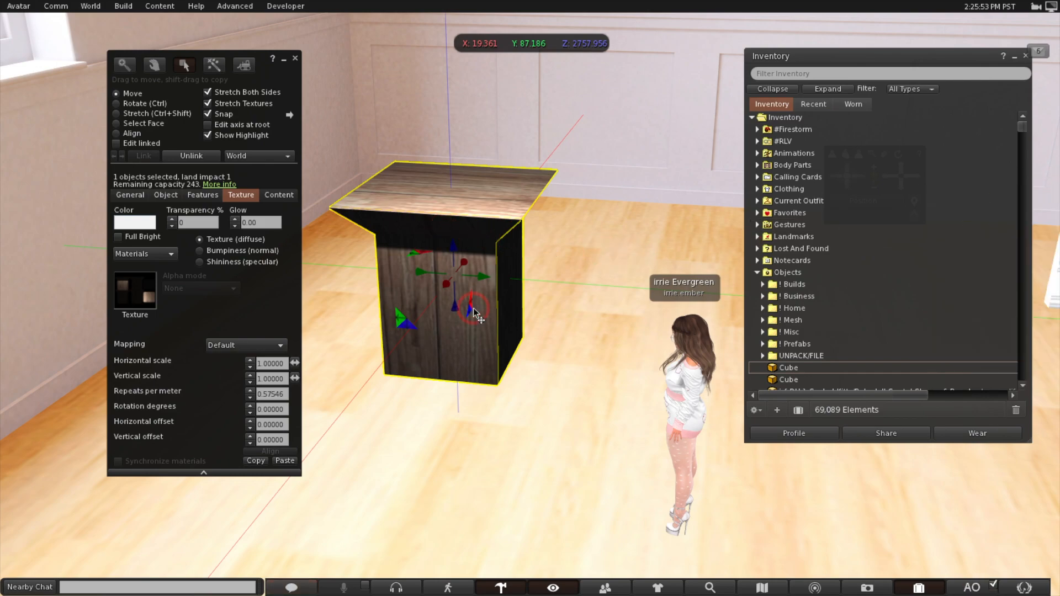
Step: Review the local texture list for the cube with the picker moved aside, and cancel without changing the texture
left_click(134, 291)
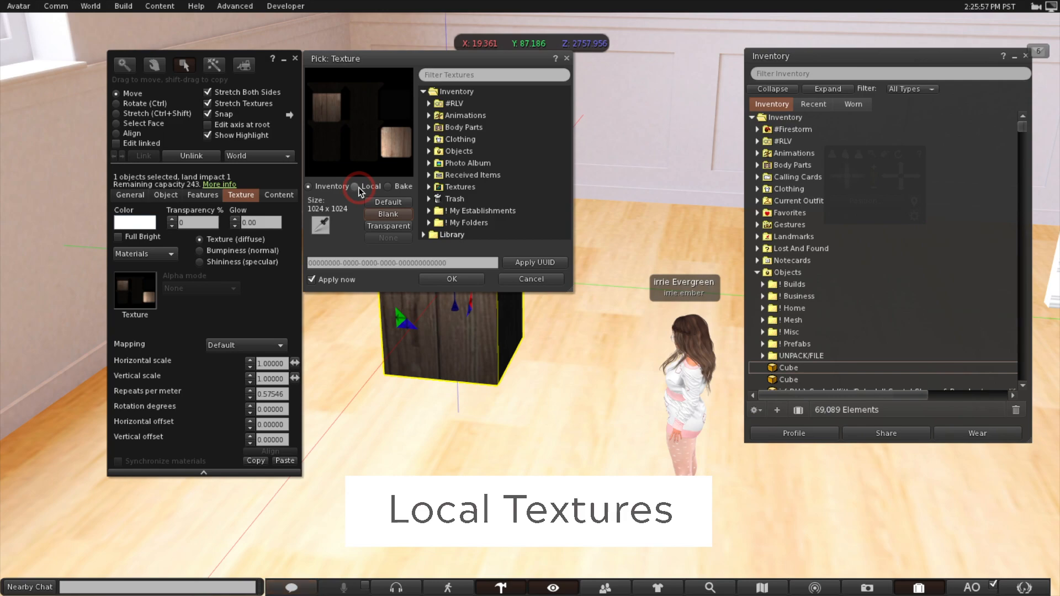
left_click(357, 187)
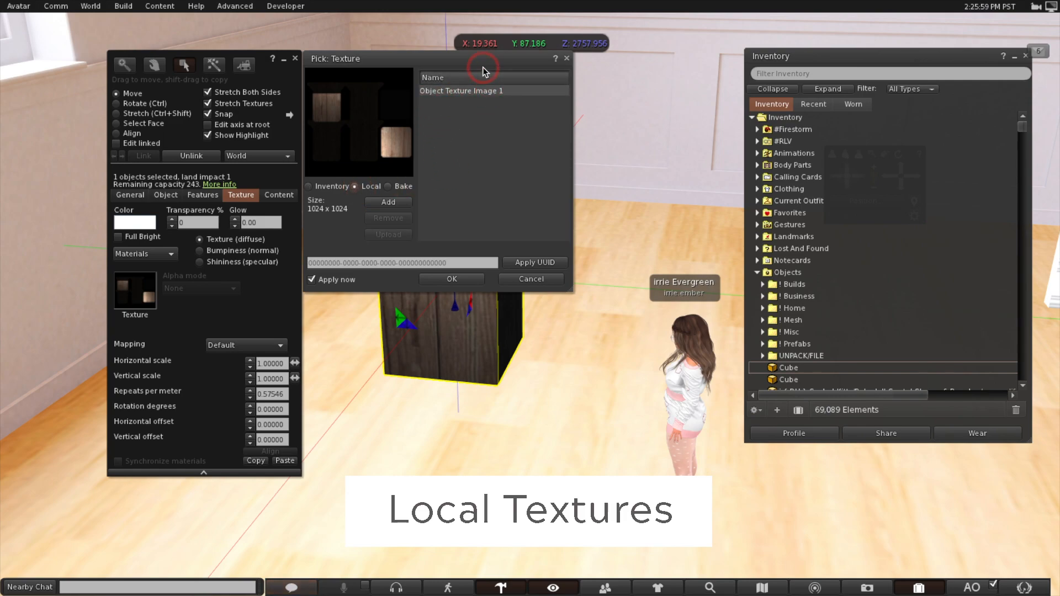
left_click_drag(483, 66, 307, 65)
left_click(396, 95)
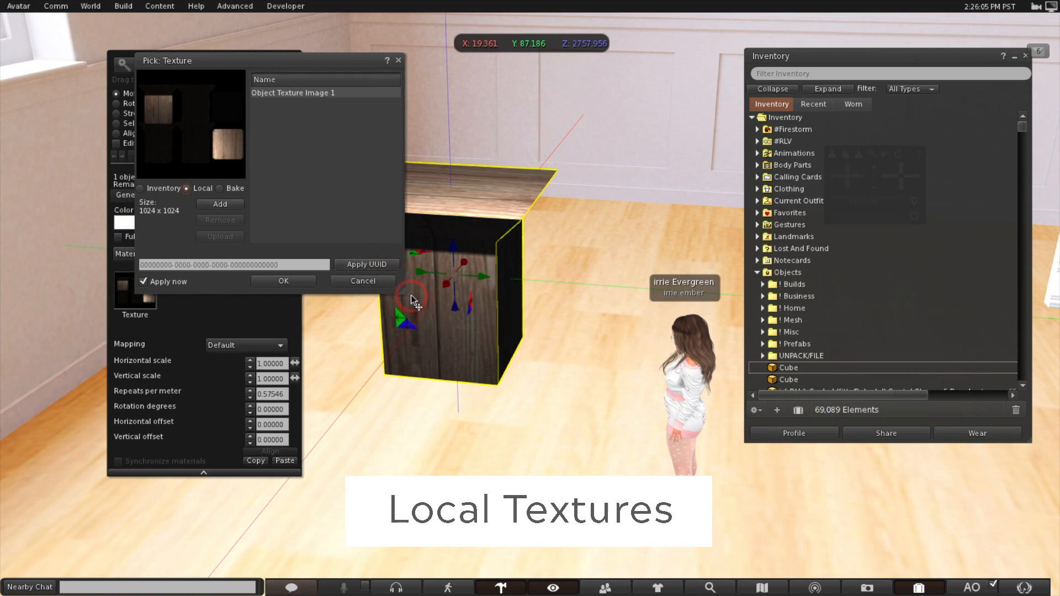
left_click(363, 282)
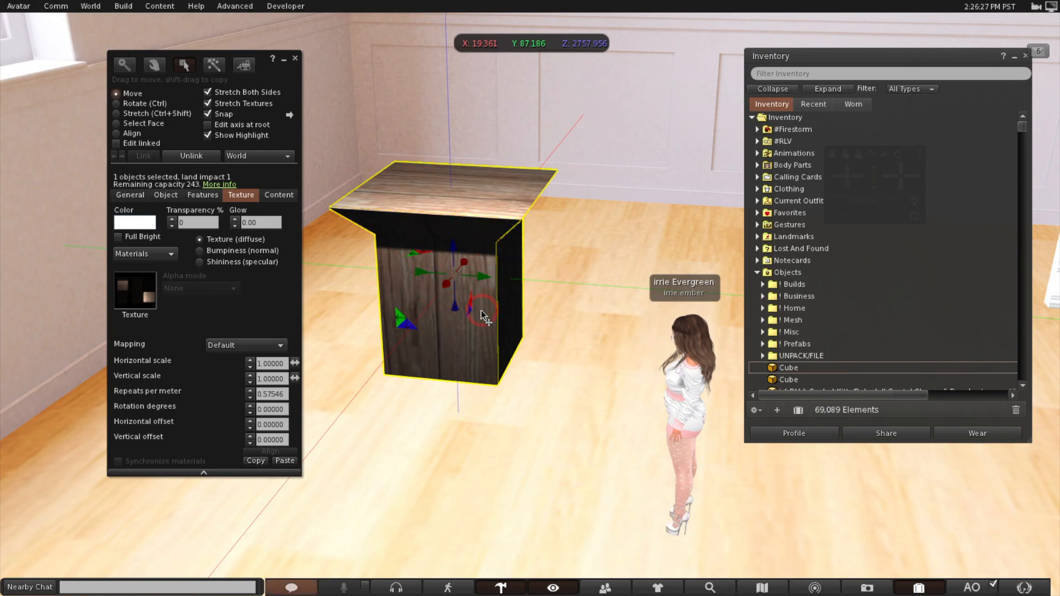
Step: Try to upload Object Texture Image 1.png to the inventory as an image
left_click(763, 409)
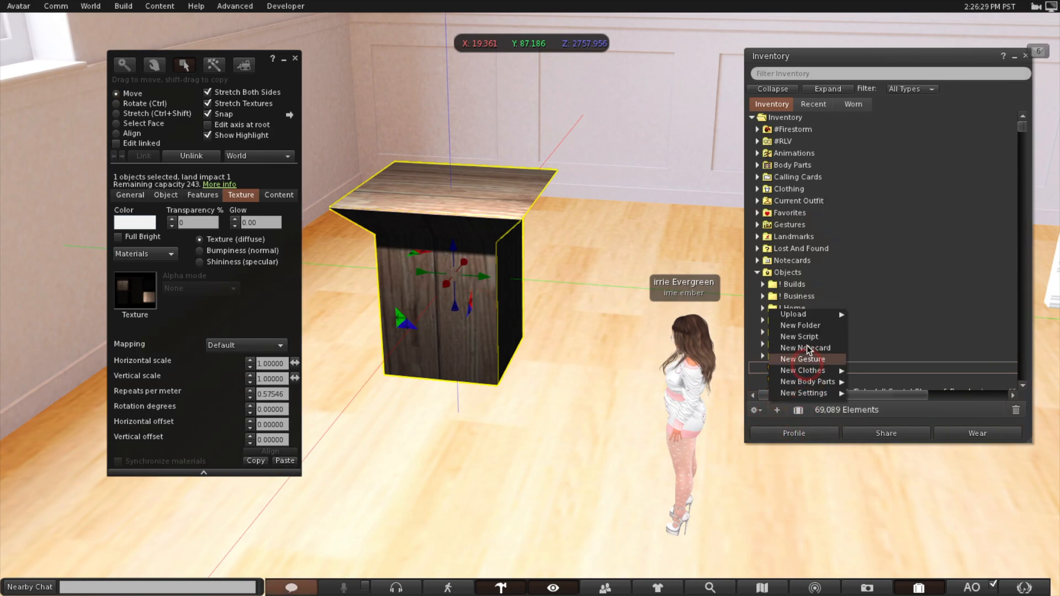
left_click(808, 315)
left_click(904, 315)
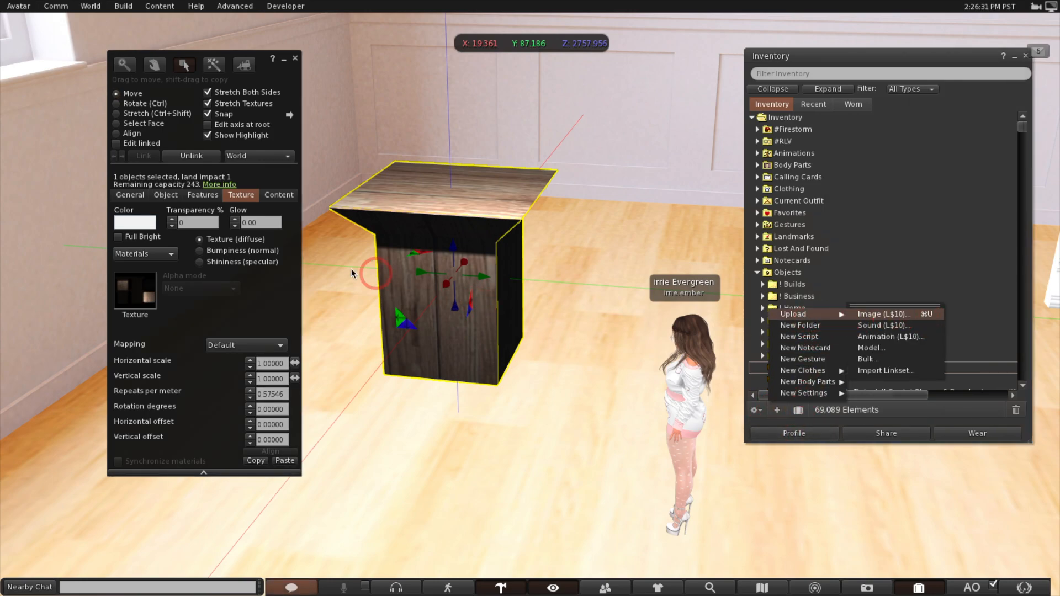
left_click(418, 189)
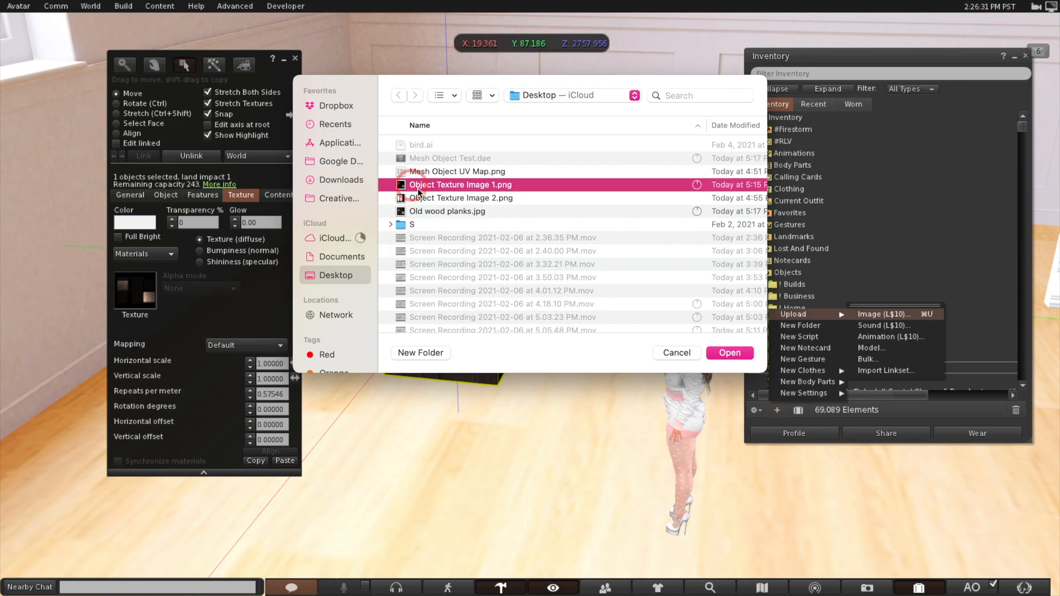
left_click(725, 357)
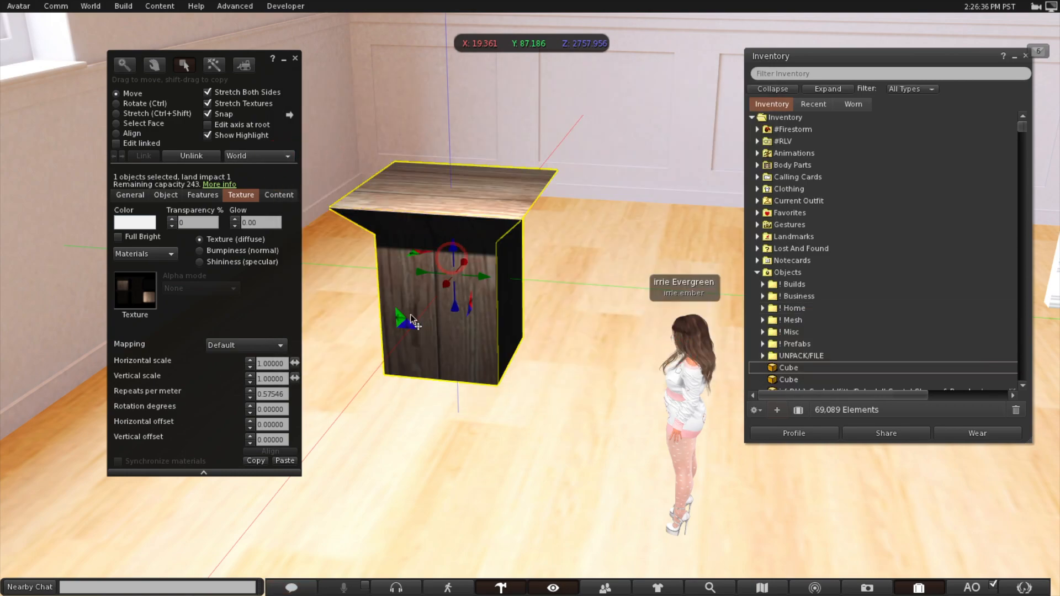
left_click(461, 209)
left_click(495, 284)
left_click(525, 281)
left_click(414, 260)
left_click(505, 264)
left_click(504, 303)
left_click(447, 285)
Step: Try selecting the cube's body face on its own and return to moving the whole object
left_click(138, 125)
left_click(425, 200)
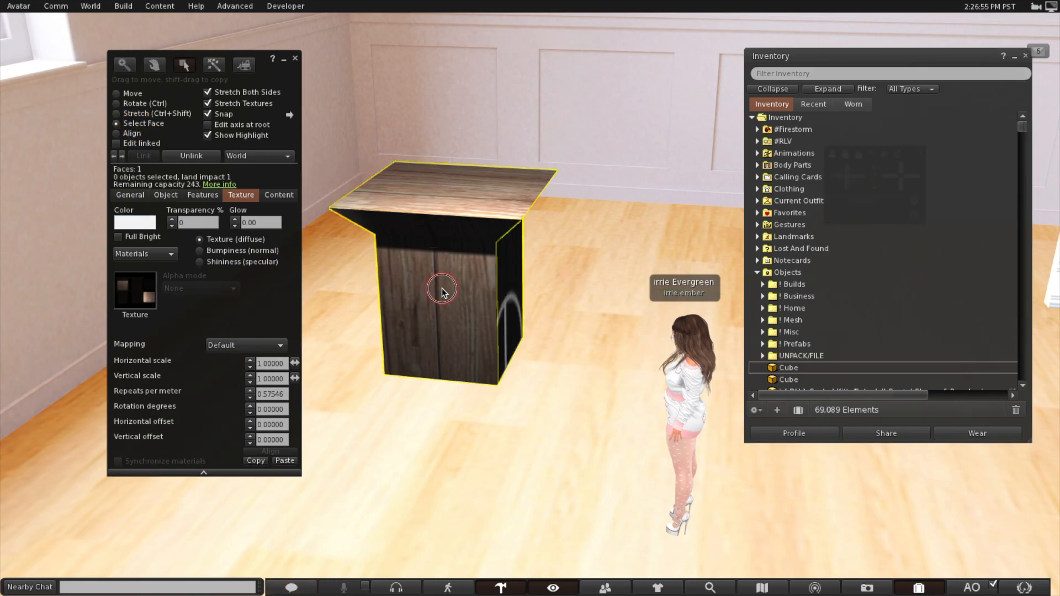
left_click(131, 94)
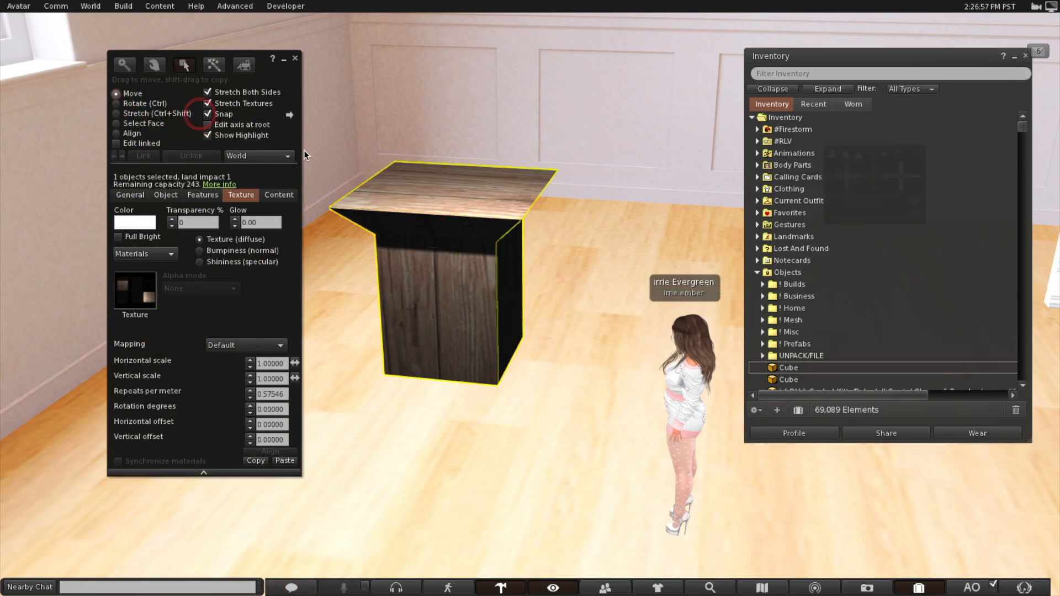
Step: Scale the cube down uniformly to about 1.183 × 1.183 × 1.197 m and raise it to Z 2758.727
left_click(438, 215)
key("ctrl+shift")
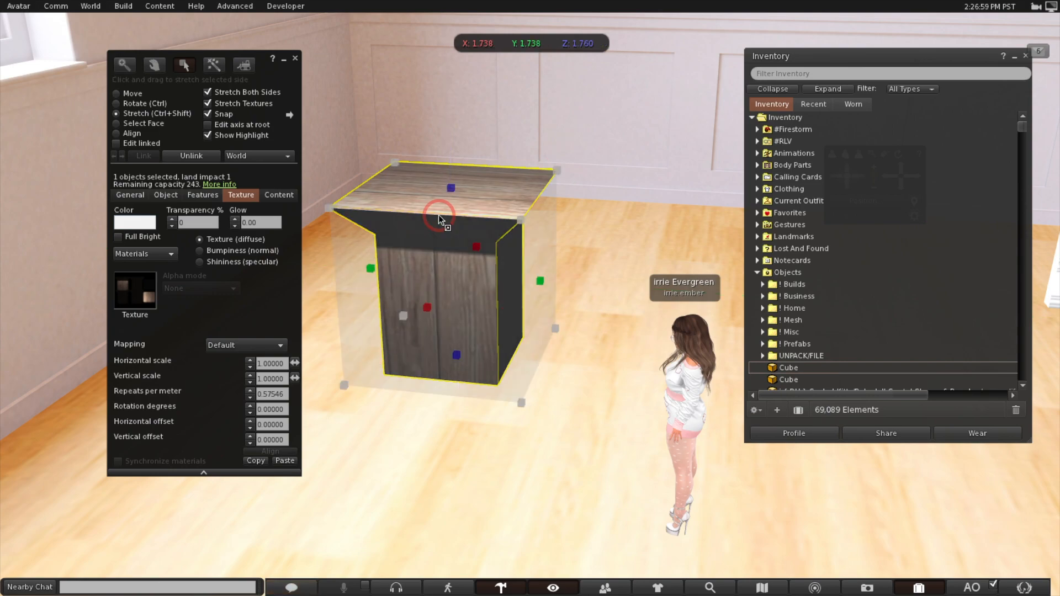
left_click_drag(559, 173, 519, 197, "ctrl+shift")
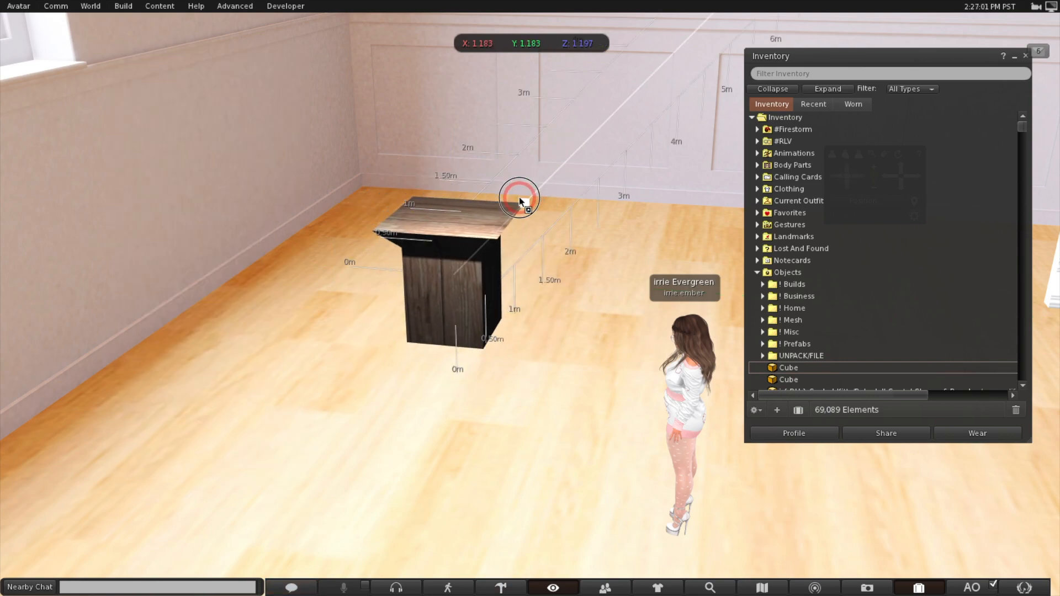
left_click_drag(453, 243, 448, 167)
Step: Close the Notifications window and the Inventory window to clear the view of the room
left_click(1028, 58)
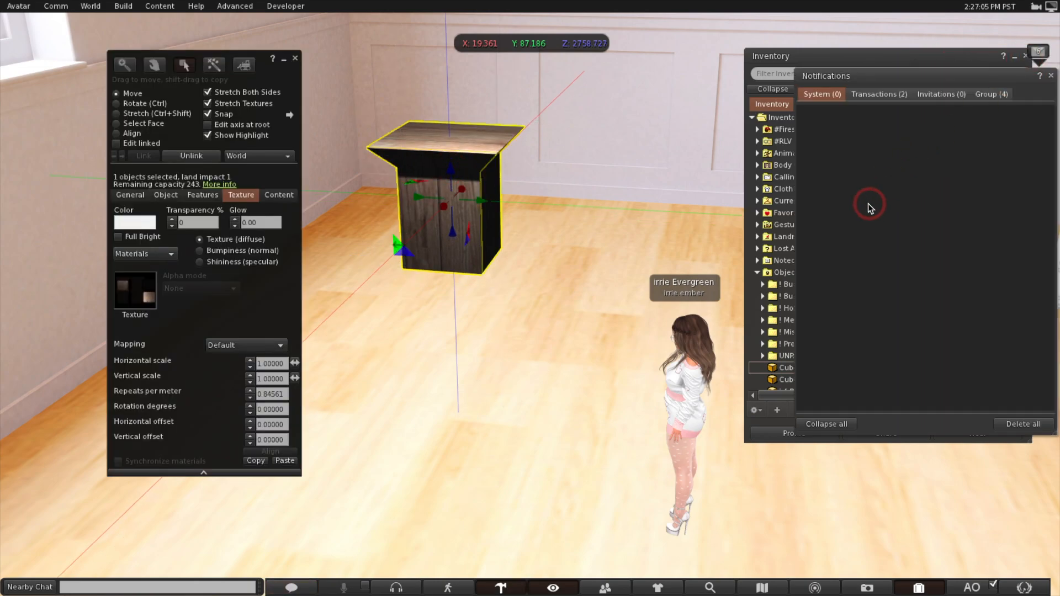
left_click(1050, 75)
left_click_drag(973, 54, 959, 85)
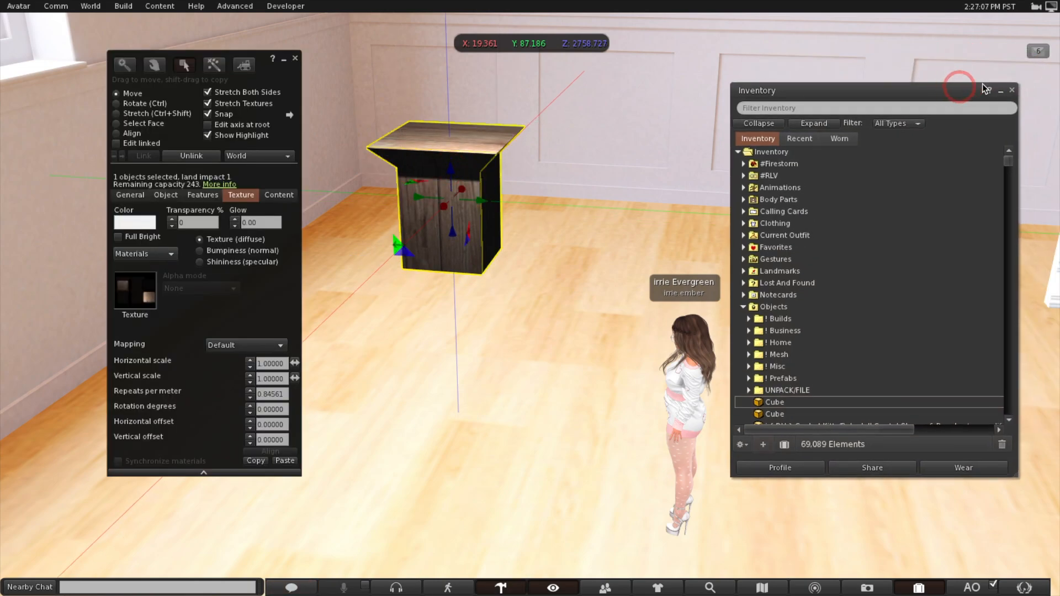
left_click(1012, 87)
Step: Examine the raised cube close up, from below and from above
left_click(850, 182)
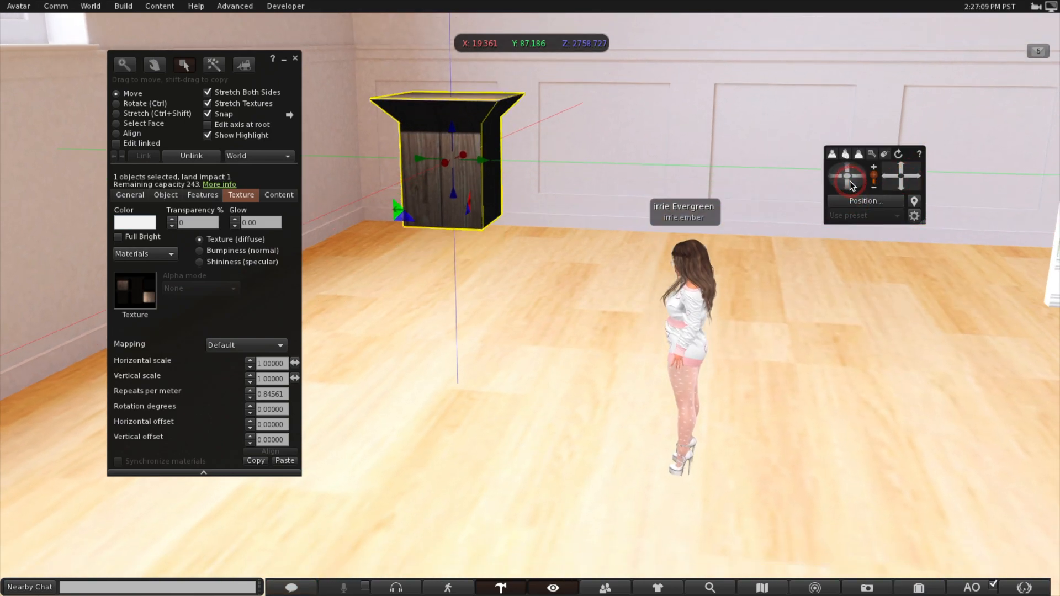
key("alt")
left_click_drag(442, 155, 530, 305, "alt")
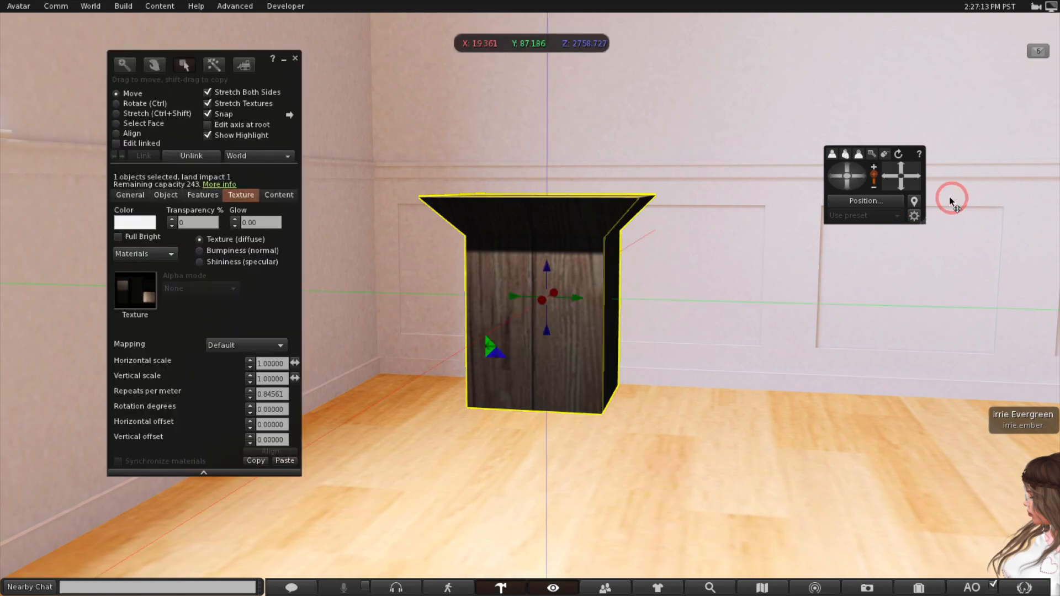
left_click_drag(848, 190, 849, 192)
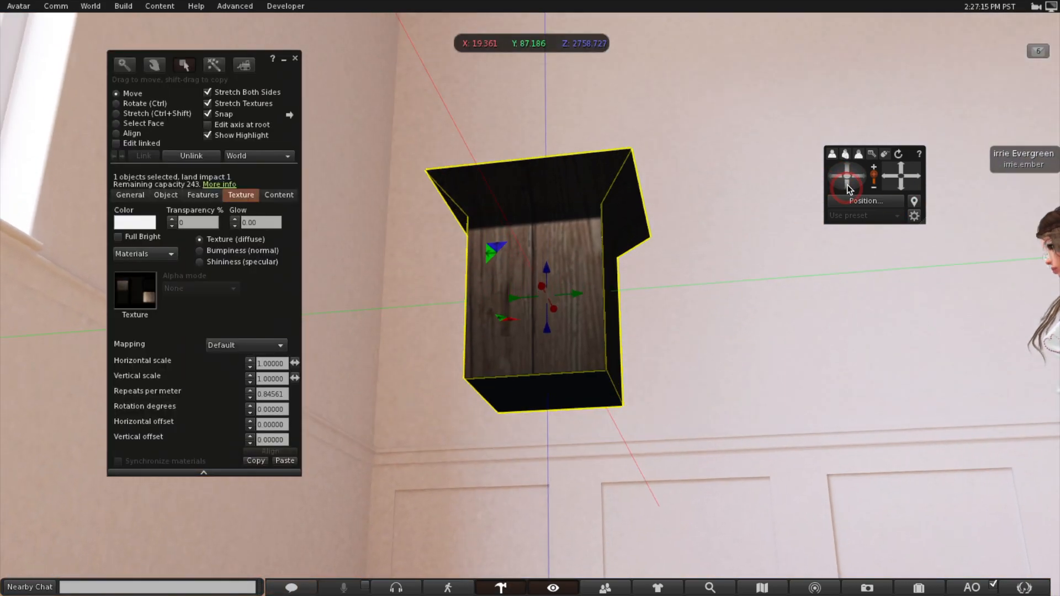
left_click(849, 171)
left_click_drag(849, 172, 849, 171)
Step: Select only the cube's top face and tint it pink with RGB 252, 160, 188
left_click(169, 120)
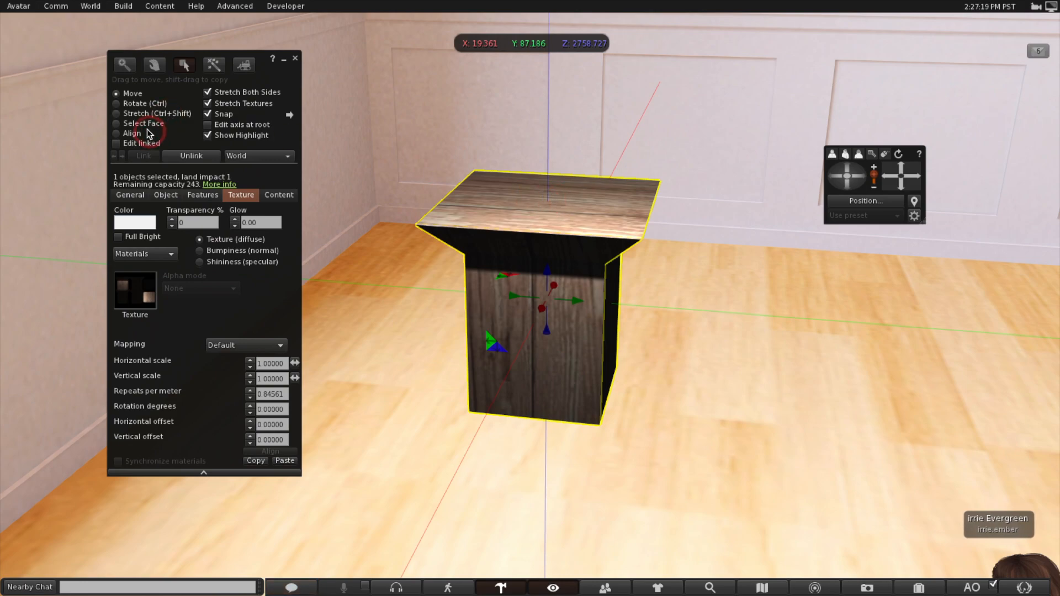
left_click(436, 181)
left_click(532, 201)
left_click(254, 189)
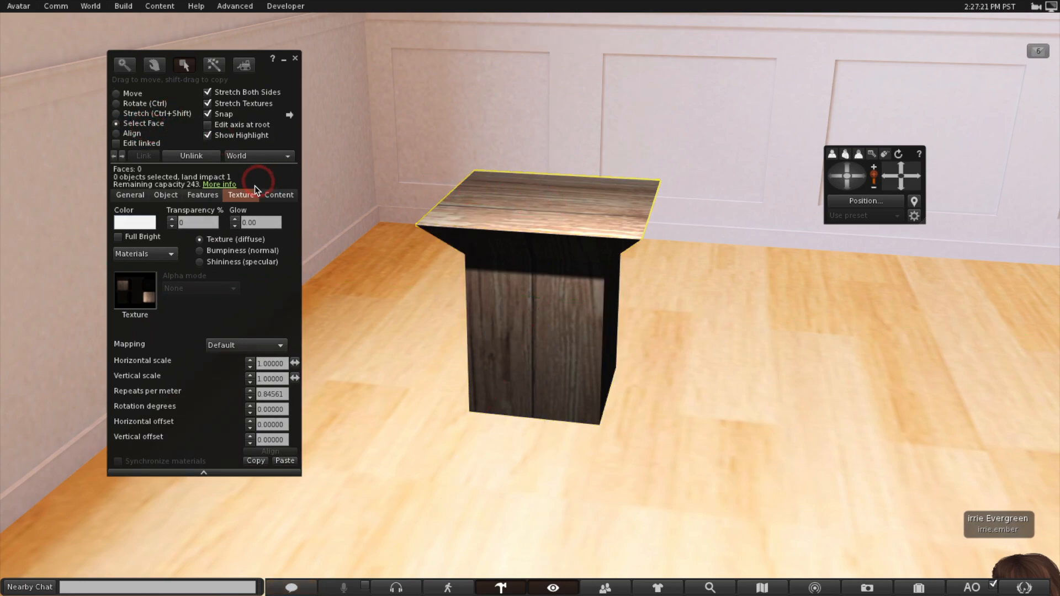
left_click(134, 222)
left_click_drag(459, 59, 229, 61)
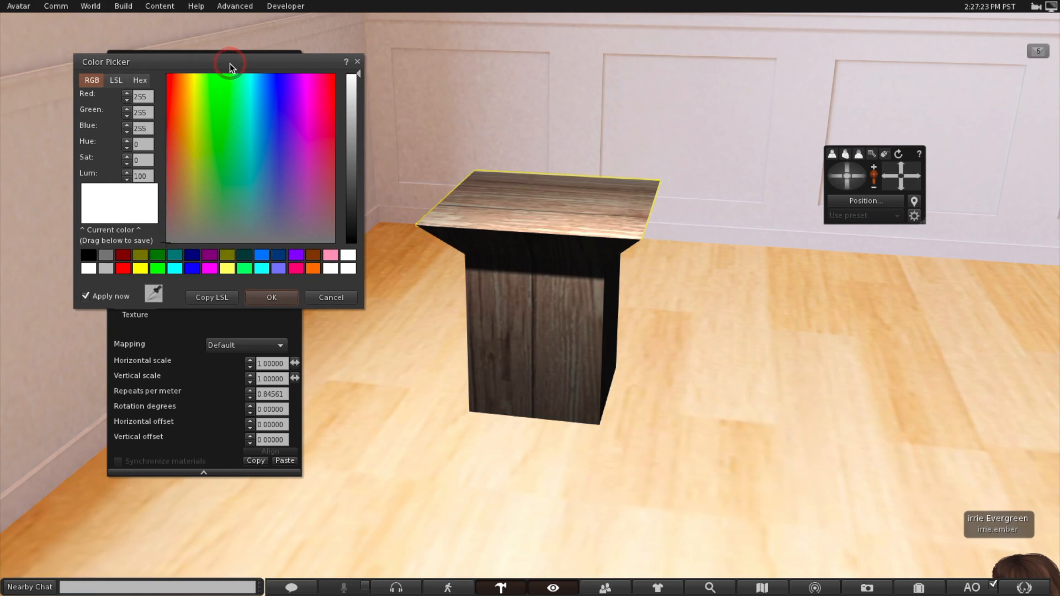
left_click(330, 254)
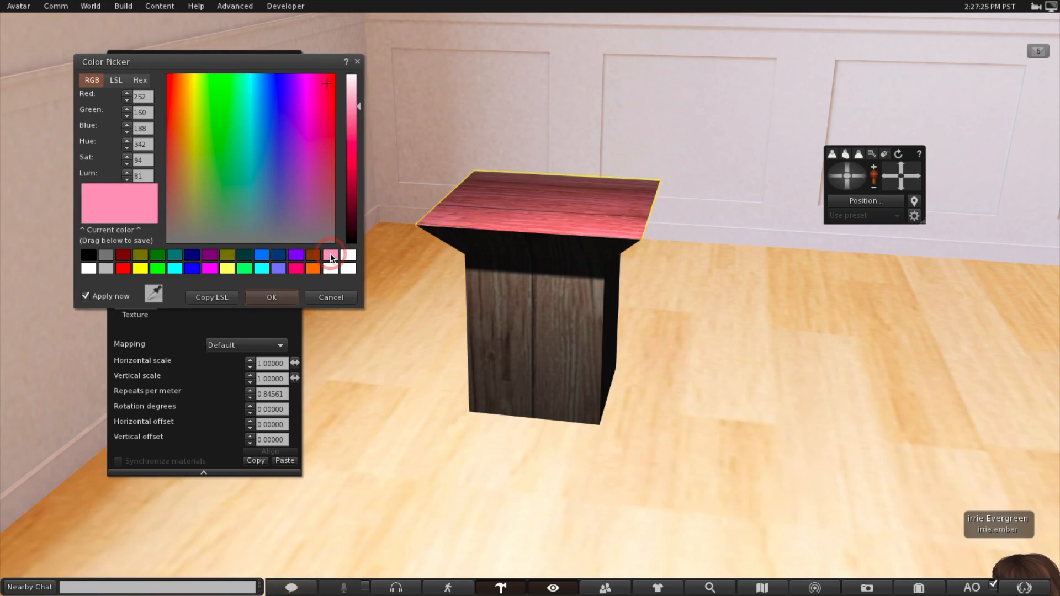
left_click(265, 298)
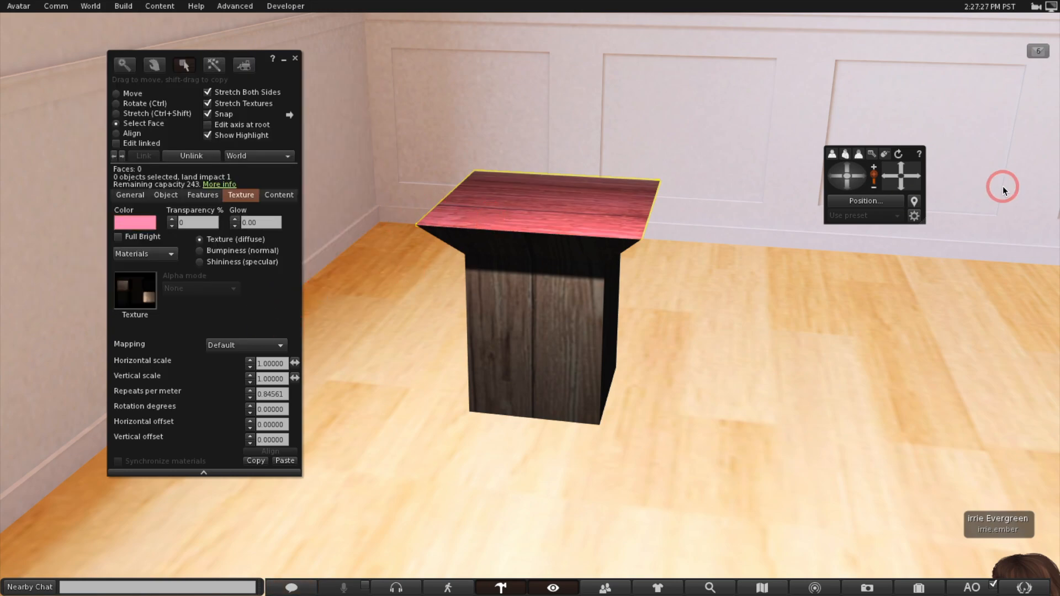
Step: Select the cube's body face, leave its texture as it is, and tint it cyan
left_click(548, 349)
left_click(847, 187)
left_click(137, 291)
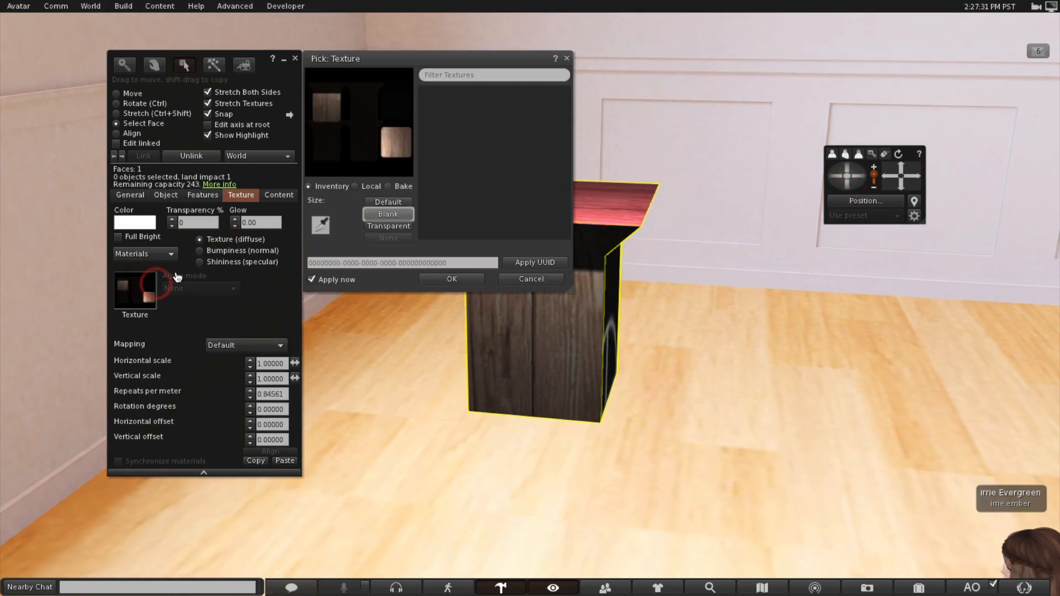
left_click(497, 278)
left_click(149, 231)
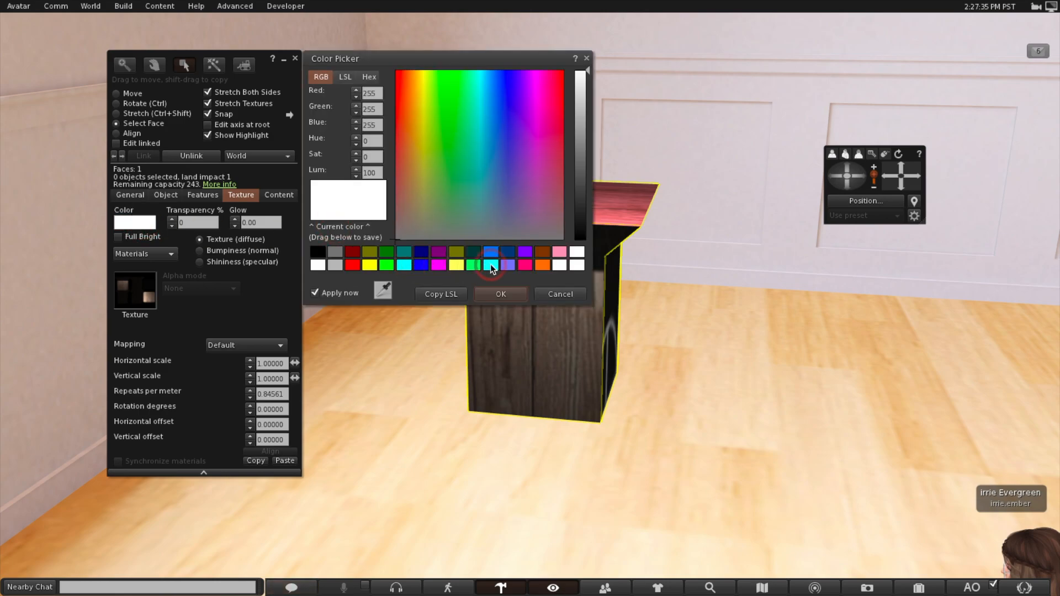
left_click(490, 264)
left_click(500, 294)
Step: Select the cube's bottom face from below and tint it magenta with RGB 255, 0, 255
left_click(847, 188)
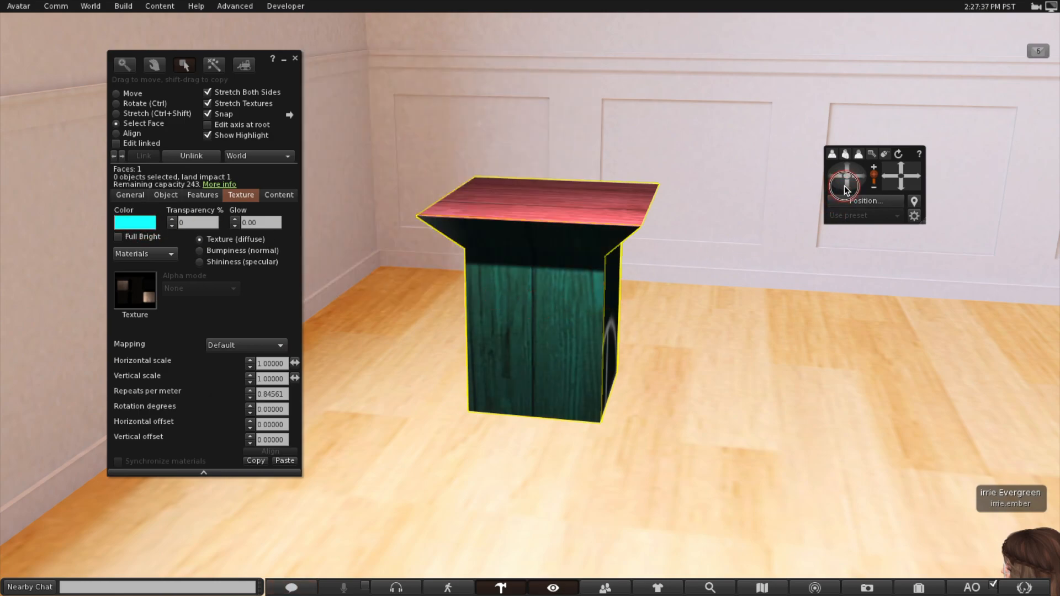
left_click(438, 462)
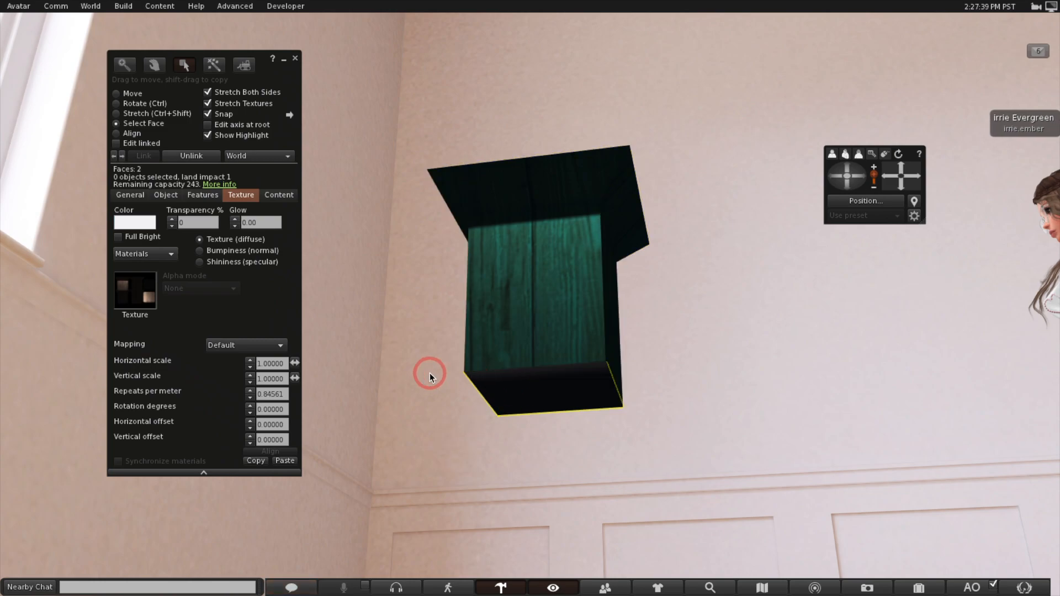
left_click(117, 123)
left_click(134, 222)
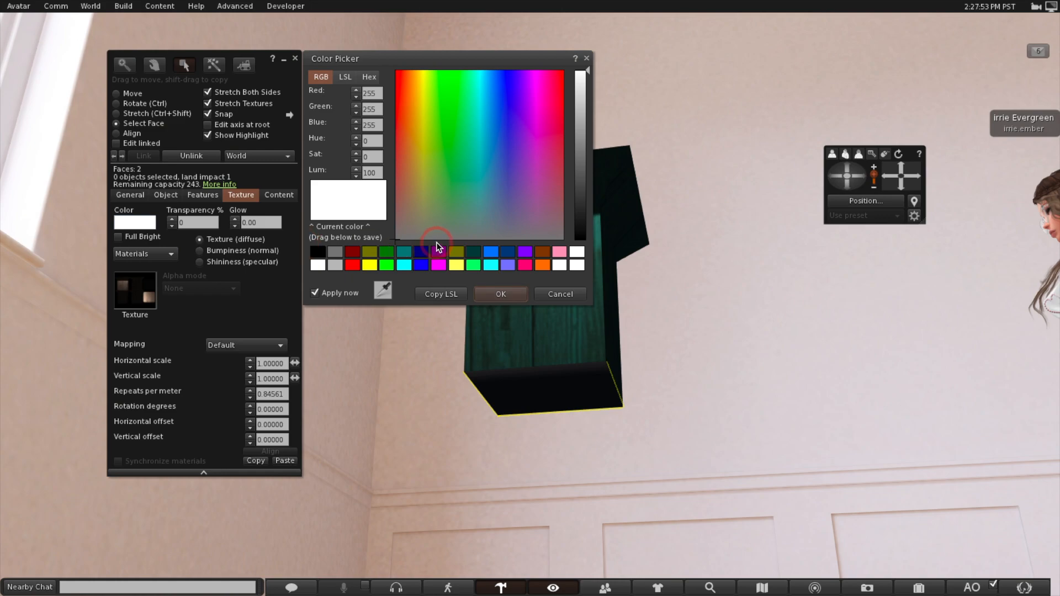
left_click(370, 266)
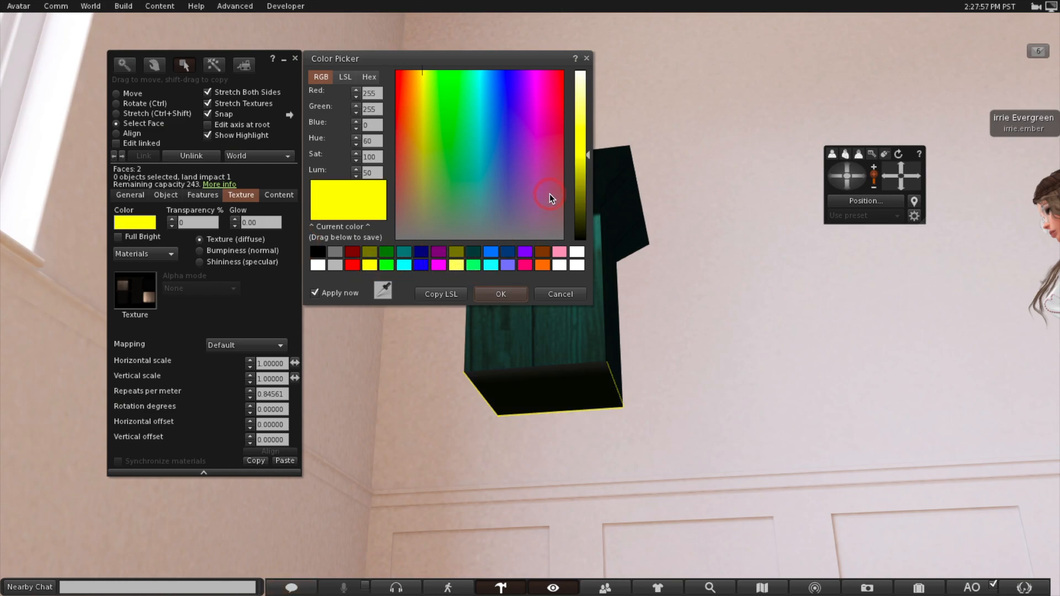
left_click(439, 266)
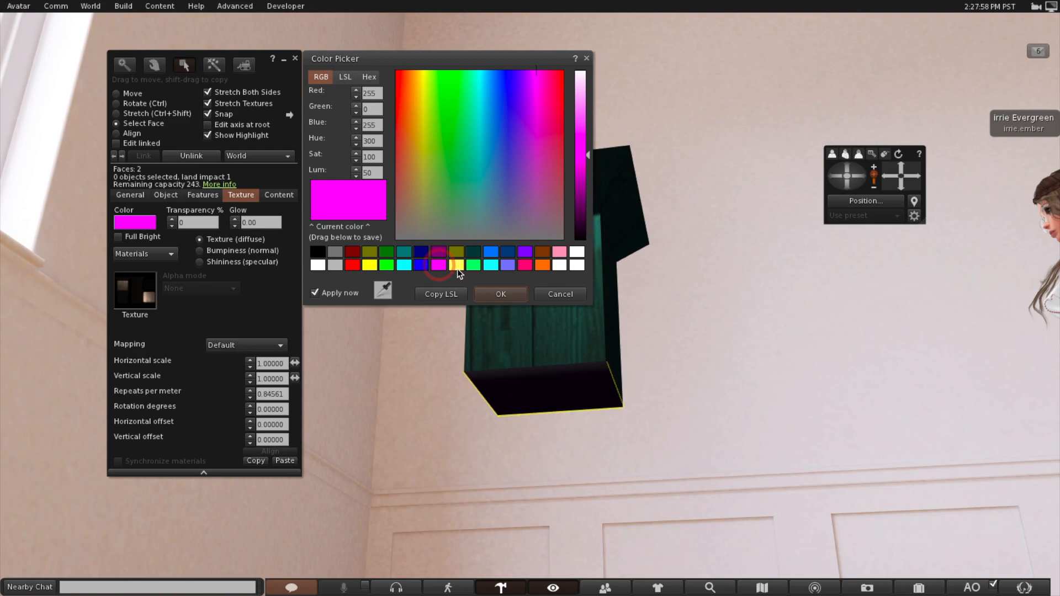
left_click(501, 294)
Step: Examine the separately tinted bottom, body and top faces of the cube from below and above
left_click(548, 385)
left_click(542, 331)
left_click(549, 379)
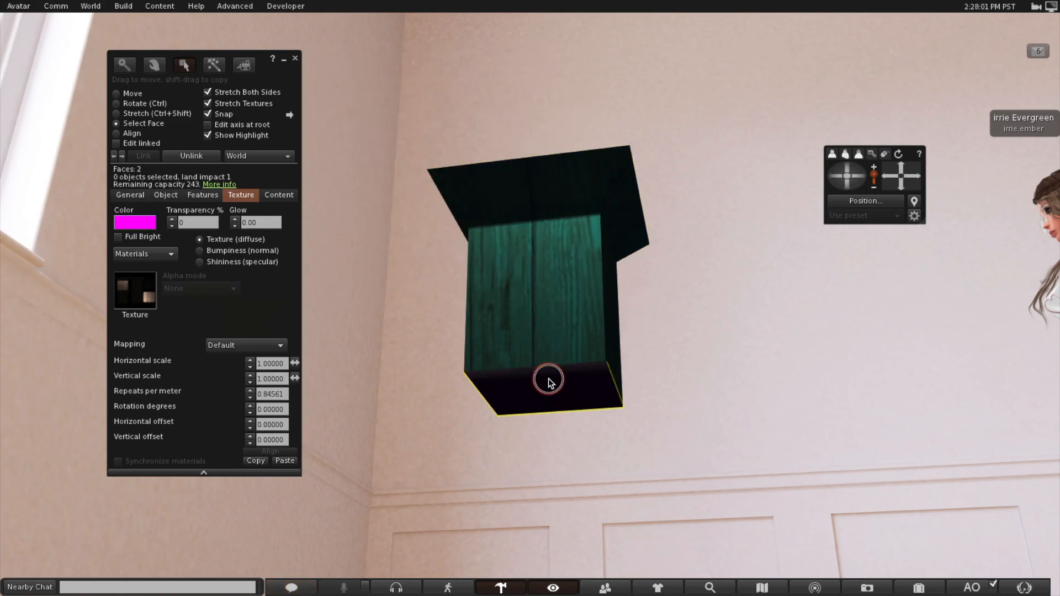
left_click(554, 251)
left_click(571, 372)
left_click(846, 167)
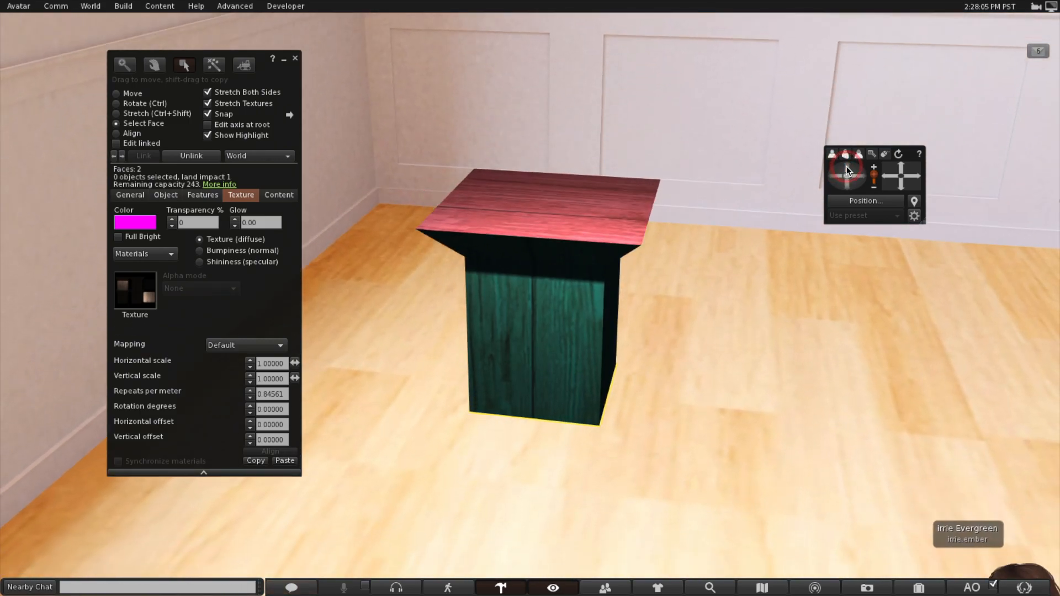
left_click(694, 251)
left_click(492, 298)
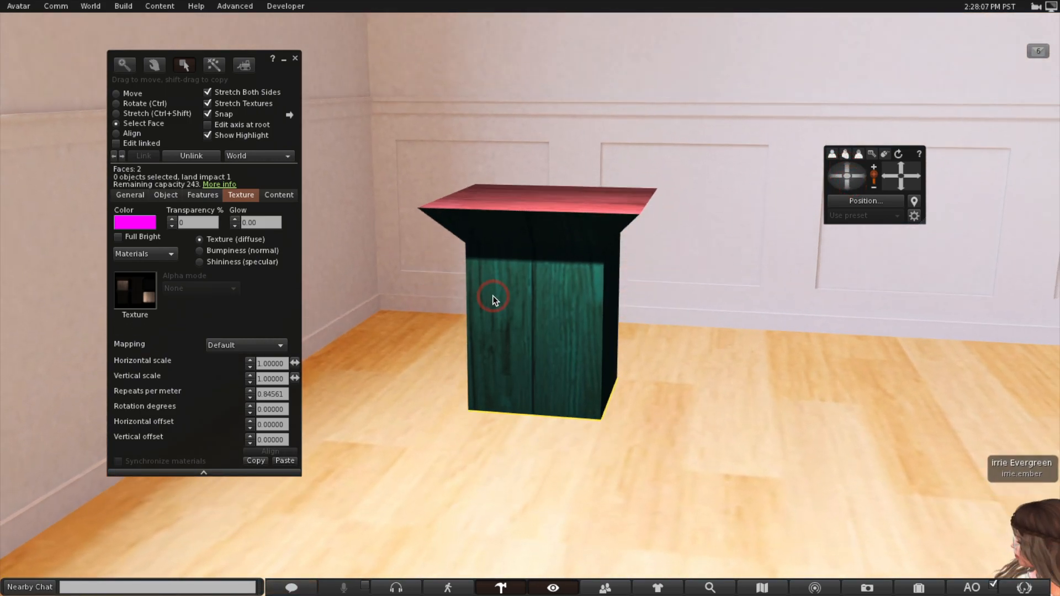